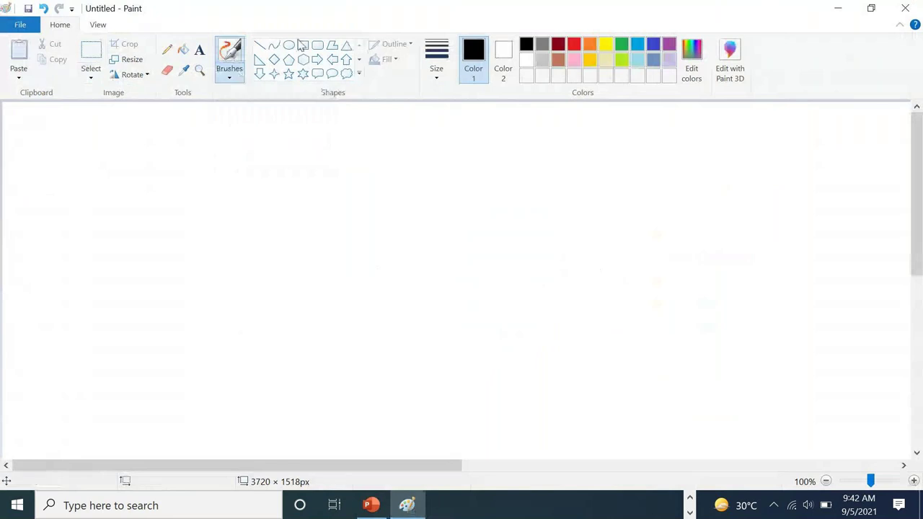
{"action": "left_click", "coordinate": [259, 45]}
{"action": "mouse_move", "coordinate": [199, 287]}
{"action": "left_mouse_down"}
{"action": "mouse_move", "coordinate": [284, 287]}
{"action": "mouse_move", "coordinate": [288, 277]}
{"action": "mouse_move", "coordinate": [292, 301]}
{"action": "mouse_move", "coordinate": [298, 286]}
{"action": "mouse_move", "coordinate": [306, 289]}
{"action": "left_mouse_up"}
{"action": "left_click", "coordinate": [331, 228]}
{"action": "left_click", "coordinate": [91, 76]}
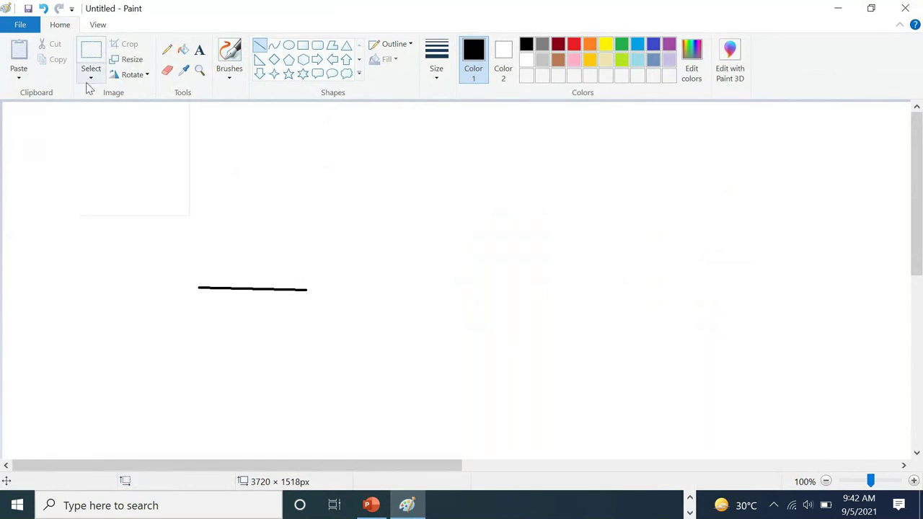
{"action": "left_click", "coordinate": [108, 163]}
{"action": "key", "text": "Delete"}
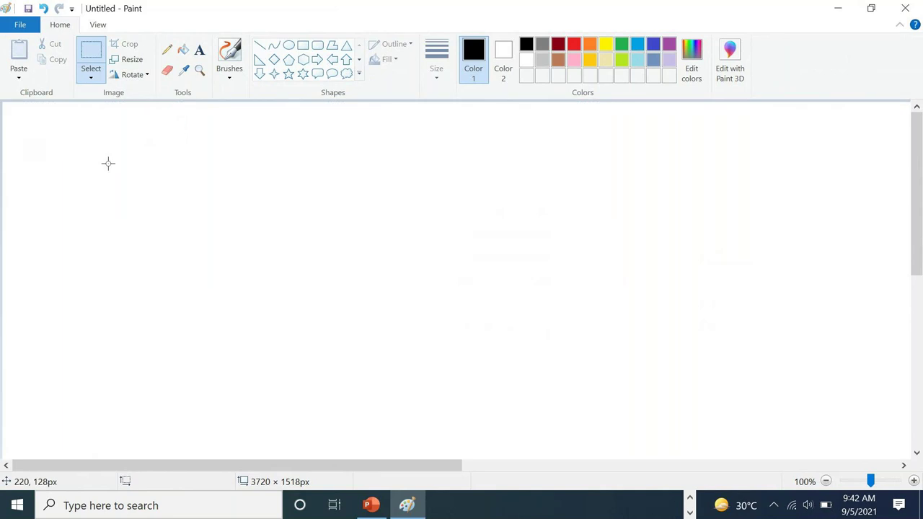
Draw a single black digital pulse waveform freehand with a brush on the blank canvas: low, high, low.
{"action": "left_click", "coordinate": [238, 77]}
{"action": "left_click", "coordinate": [283, 101]}
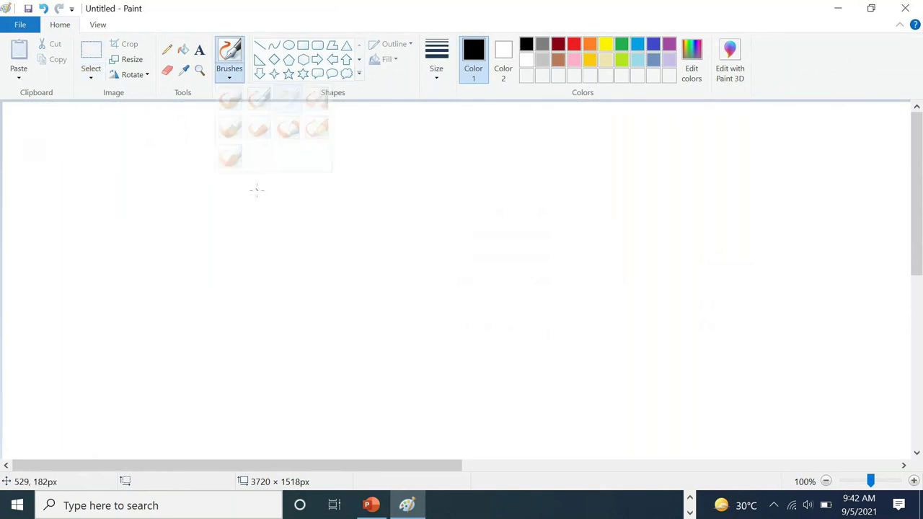
{"action": "mouse_move", "coordinate": [147, 252]}
{"action": "left_mouse_down"}
{"action": "mouse_move", "coordinate": [224, 239]}
{"action": "mouse_move", "coordinate": [220, 208]}
{"action": "mouse_move", "coordinate": [245, 193]}
{"action": "mouse_move", "coordinate": [288, 193]}
{"action": "mouse_move", "coordinate": [293, 251]}
{"action": "mouse_move", "coordinate": [395, 251]}
{"action": "left_mouse_up"}
{"action": "mouse_move", "coordinate": [184, 244]}
{"action": "left_mouse_down"}
{"action": "mouse_move", "coordinate": [185, 223]}
{"action": "mouse_move", "coordinate": [169, 229]}
{"action": "mouse_move", "coordinate": [193, 240]}
{"action": "left_mouse_up"}
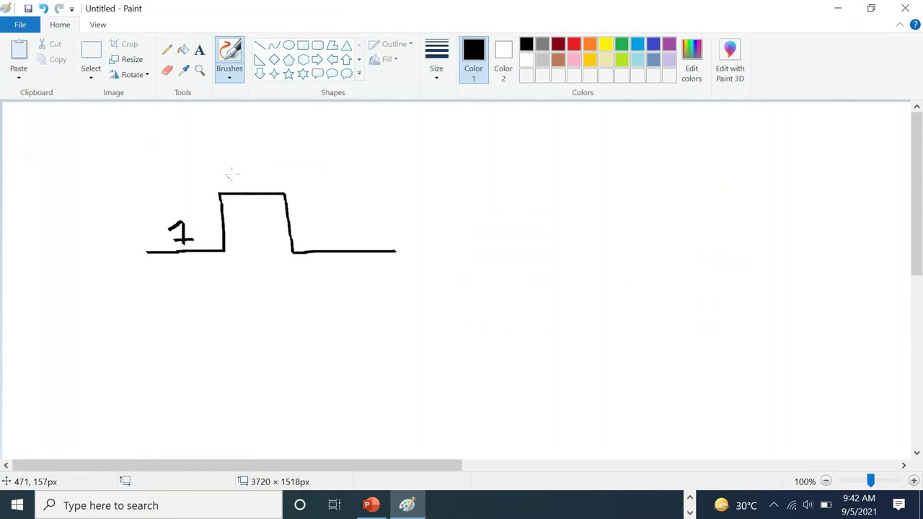
{"action": "left_click_drag", "start_coordinate": [241, 164], "coordinate": [247, 167]}
{"action": "key", "text": "ctrl+z"}
{"action": "key", "text": "ctrl+z"}
{"action": "key", "text": "ctrl+z"}
{"action": "key", "text": "ctrl+z"}
Label the pulse's levels by hand with 0 before it, 1 above its crest and 0 after it.
{"action": "mouse_move", "coordinate": [196, 212]}
{"action": "left_mouse_down"}
{"action": "mouse_move", "coordinate": [199, 223]}
{"action": "mouse_move", "coordinate": [195, 214]}
{"action": "left_mouse_up"}
{"action": "left_click_drag", "start_coordinate": [249, 154], "coordinate": [257, 180]}
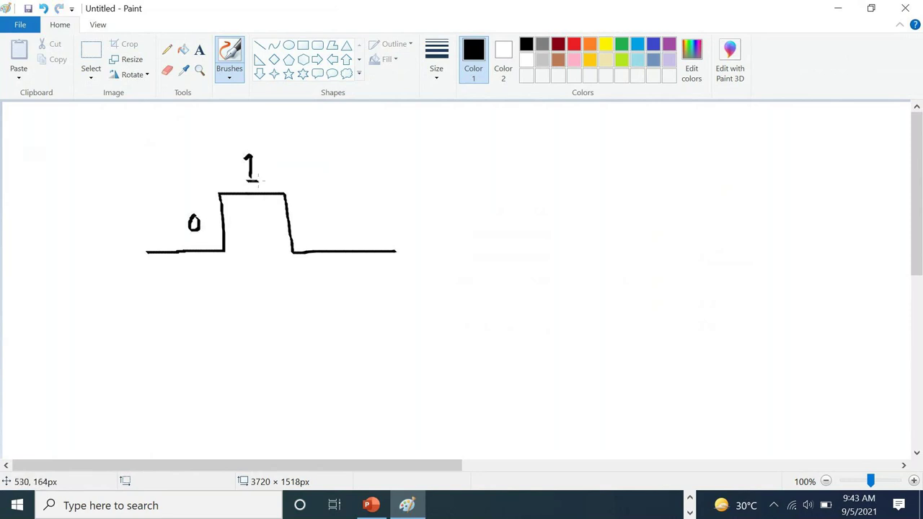
{"action": "left_click_drag", "start_coordinate": [315, 229], "coordinate": [313, 228]}
{"action": "left_click_drag", "start_coordinate": [371, 178], "coordinate": [371, 272]}
{"action": "mouse_move", "coordinate": [370, 183]}
{"action": "left_mouse_down"}
{"action": "mouse_move", "coordinate": [404, 181]}
{"action": "mouse_move", "coordinate": [408, 237]}
{"action": "left_mouse_up"}
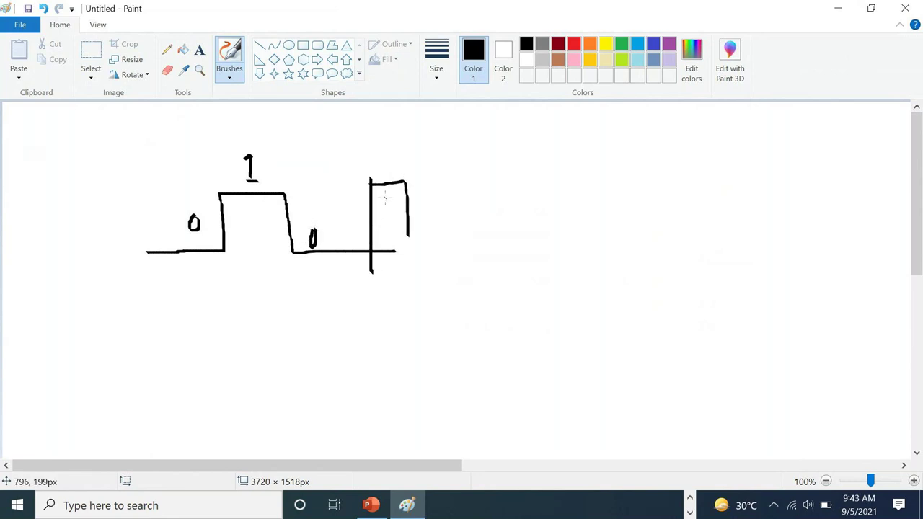
{"action": "key", "text": "ctrl+z"}
{"action": "key", "text": "ctrl+z"}
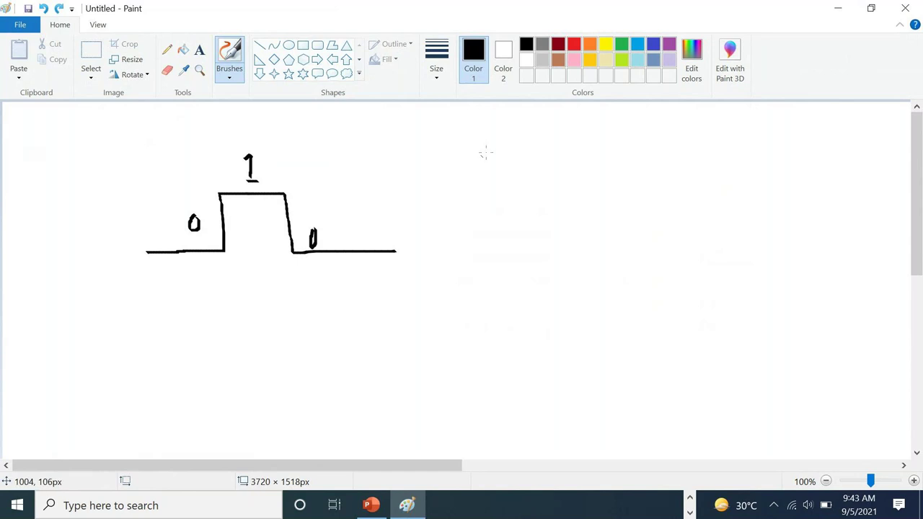
Draw crossed axes with one sine-wave cycle to the right of the pulse, and a long dividing line between the two signals.
{"action": "left_click_drag", "start_coordinate": [658, 168], "coordinate": [675, 311]}
{"action": "left_click_drag", "start_coordinate": [611, 254], "coordinate": [851, 249]}
{"action": "mouse_move", "coordinate": [666, 250]}
{"action": "left_mouse_down"}
{"action": "mouse_move", "coordinate": [671, 235]}
{"action": "mouse_move", "coordinate": [714, 199]}
{"action": "mouse_move", "coordinate": [728, 221]}
{"action": "mouse_move", "coordinate": [741, 290]}
{"action": "mouse_move", "coordinate": [779, 286]}
{"action": "mouse_move", "coordinate": [780, 249]}
{"action": "left_mouse_up"}
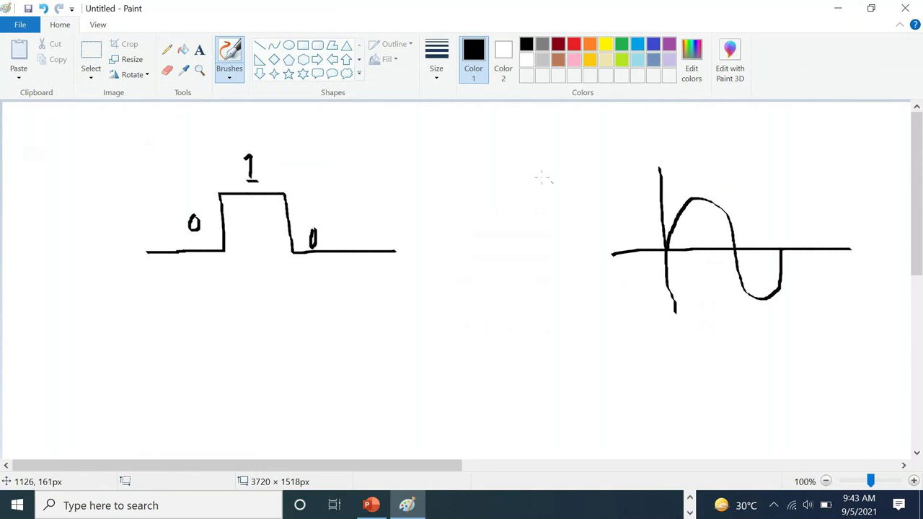
{"action": "mouse_move", "coordinate": [496, 105]}
{"action": "left_mouse_down"}
{"action": "mouse_move", "coordinate": [531, 326]}
{"action": "mouse_move", "coordinate": [568, 368]}
{"action": "left_mouse_up"}
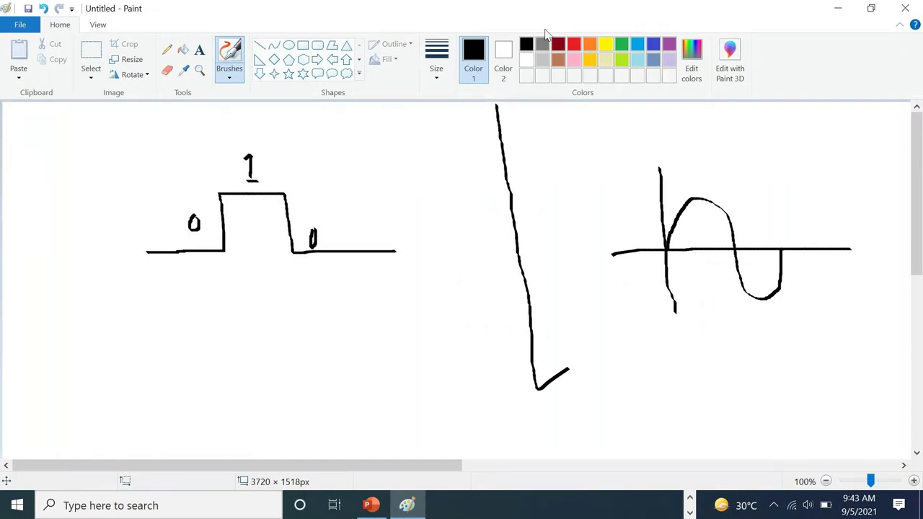
Handwrite a right-pointing arrow and the word "power" beneath the sine wave.
{"action": "mouse_move", "coordinate": [598, 371]}
{"action": "left_mouse_down"}
{"action": "mouse_move", "coordinate": [625, 370]}
{"action": "mouse_move", "coordinate": [614, 376]}
{"action": "mouse_move", "coordinate": [645, 384]}
{"action": "mouse_move", "coordinate": [626, 399]}
{"action": "left_mouse_up"}
{"action": "mouse_move", "coordinate": [682, 370]}
{"action": "left_mouse_down"}
{"action": "mouse_move", "coordinate": [686, 407]}
{"action": "mouse_move", "coordinate": [705, 380]}
{"action": "mouse_move", "coordinate": [674, 385]}
{"action": "left_mouse_up"}
{"action": "mouse_move", "coordinate": [719, 363]}
{"action": "left_mouse_down"}
{"action": "mouse_move", "coordinate": [728, 384]}
{"action": "mouse_move", "coordinate": [730, 365]}
{"action": "mouse_move", "coordinate": [719, 382]}
{"action": "mouse_move", "coordinate": [747, 384]}
{"action": "mouse_move", "coordinate": [760, 364]}
{"action": "mouse_move", "coordinate": [778, 383]}
{"action": "left_mouse_up"}
{"action": "left_click_drag", "start_coordinate": [778, 375], "coordinate": [786, 368]}
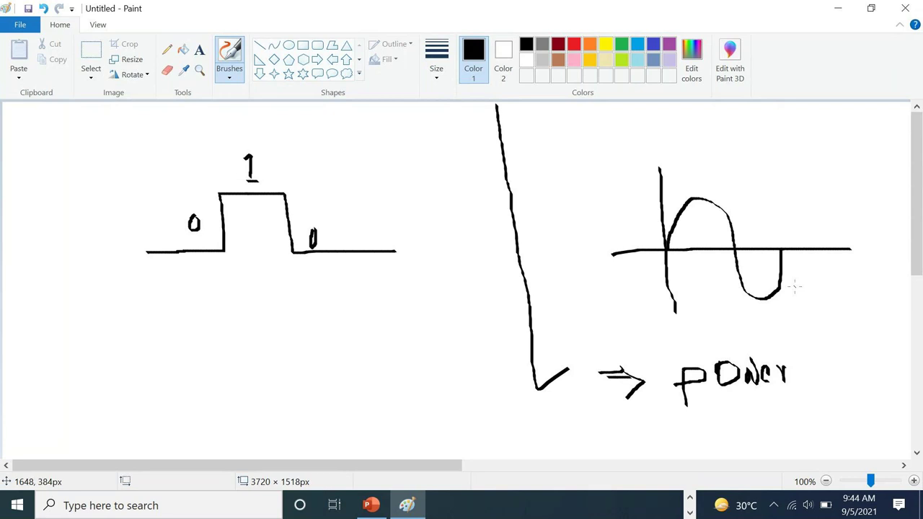
{"action": "left_click", "coordinate": [690, 508]}
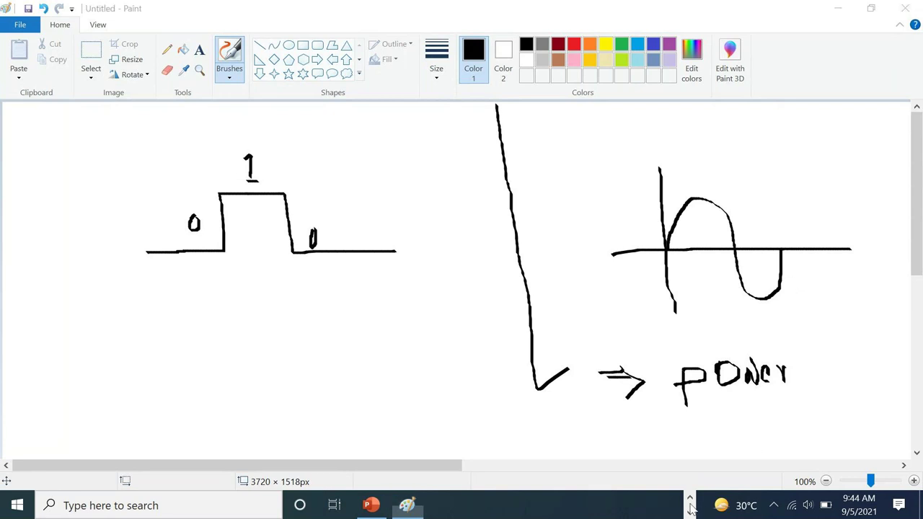
{"action": "left_click", "coordinate": [380, 507]}
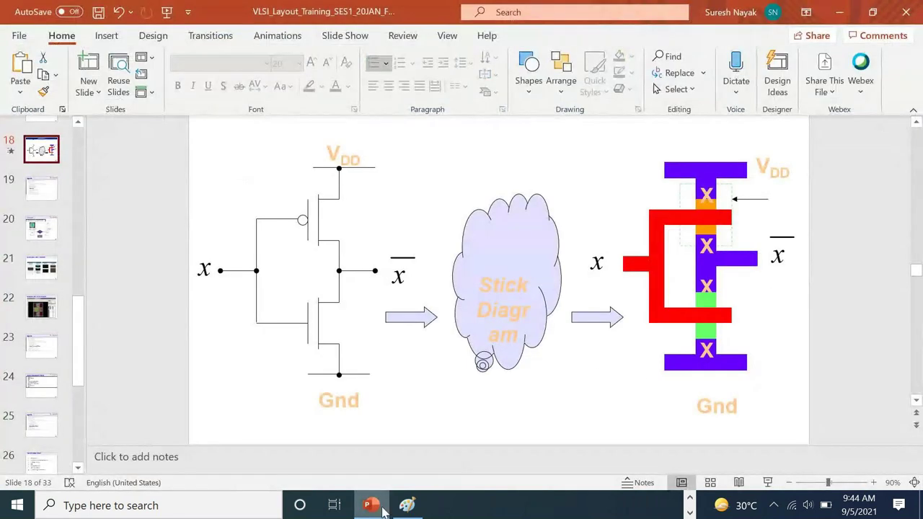
{"action": "left_click", "coordinate": [339, 451]}
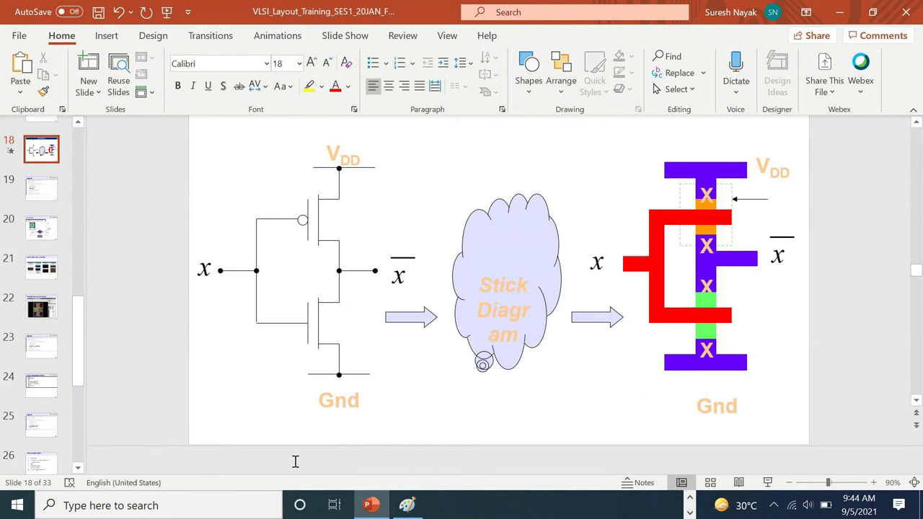
{"action": "left_click", "coordinate": [407, 507]}
Handwrite an arrow with "ADC, DAC" below "power", and add "PLL" with a small down arrow beside "power".
{"action": "mouse_move", "coordinate": [627, 420]}
{"action": "left_mouse_down"}
{"action": "mouse_move", "coordinate": [644, 425]}
{"action": "mouse_move", "coordinate": [634, 434]}
{"action": "mouse_move", "coordinate": [664, 444]}
{"action": "mouse_move", "coordinate": [679, 442]}
{"action": "mouse_move", "coordinate": [682, 430]}
{"action": "mouse_move", "coordinate": [682, 438]}
{"action": "mouse_move", "coordinate": [718, 448]}
{"action": "mouse_move", "coordinate": [738, 437]}
{"action": "mouse_move", "coordinate": [772, 452]}
{"action": "mouse_move", "coordinate": [789, 443]}
{"action": "mouse_move", "coordinate": [791, 449]}
{"action": "mouse_move", "coordinate": [793, 435]}
{"action": "left_mouse_up"}
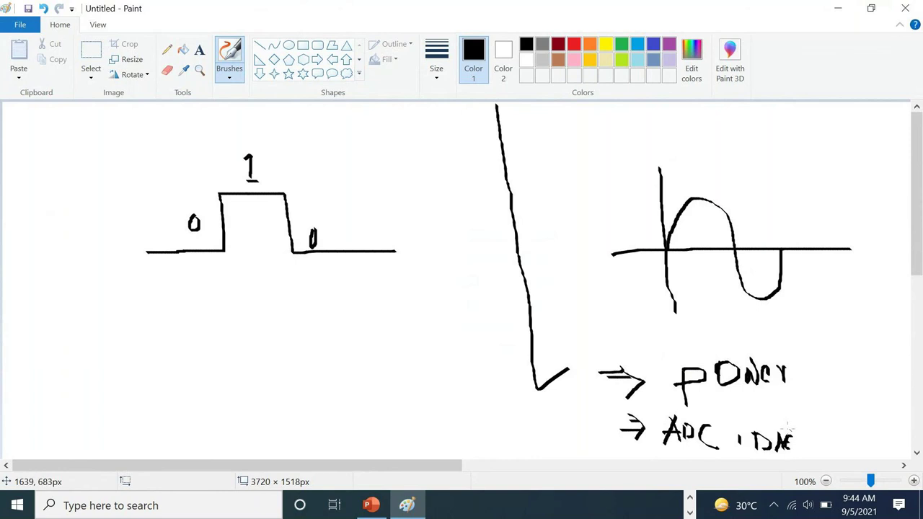
{"action": "mouse_move", "coordinate": [818, 375]}
{"action": "left_mouse_down"}
{"action": "mouse_move", "coordinate": [819, 391]}
{"action": "mouse_move", "coordinate": [837, 395]}
{"action": "mouse_move", "coordinate": [838, 382]}
{"action": "mouse_move", "coordinate": [886, 393]}
{"action": "mouse_move", "coordinate": [855, 408]}
{"action": "left_mouse_up"}
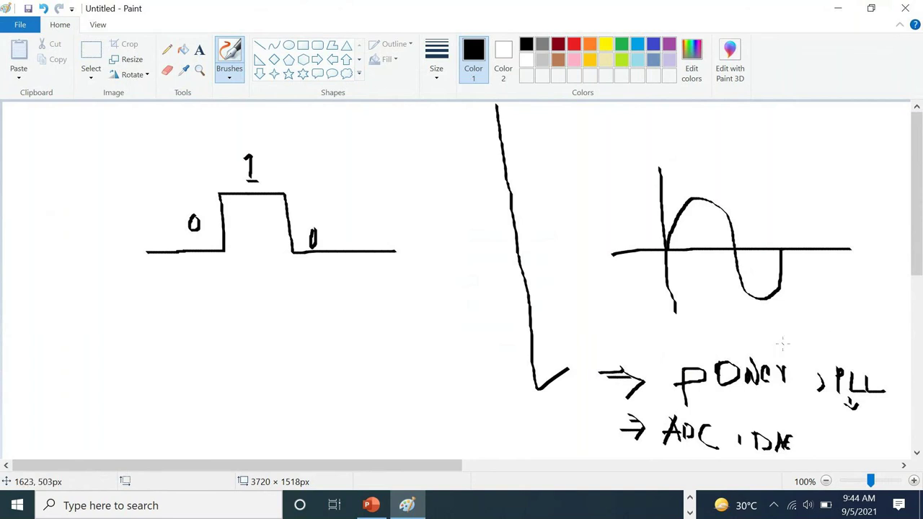
Draw a slanted stroke across the sine wave's horizontal axis after the cycle, and a horizontal line along the wave's crest.
{"action": "left_click_drag", "start_coordinate": [807, 275], "coordinate": [833, 238]}
{"action": "left_click_drag", "start_coordinate": [658, 193], "coordinate": [736, 193]}
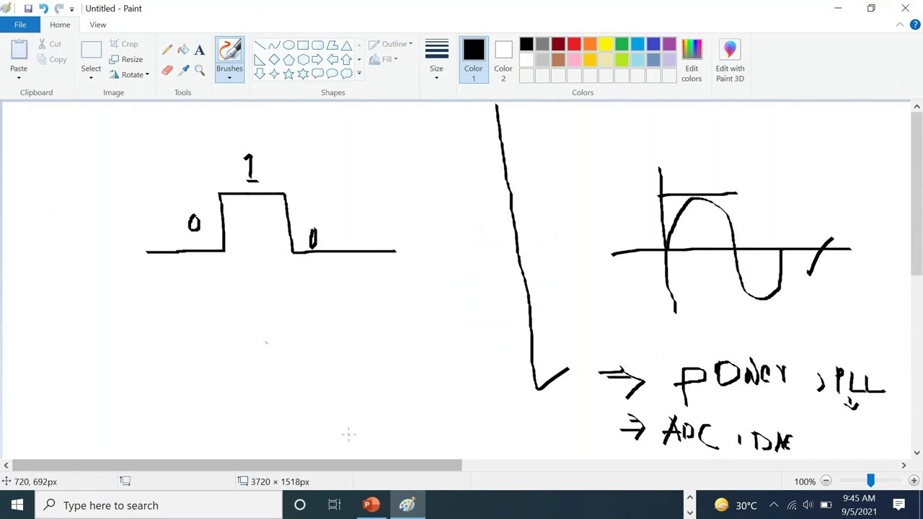
Switch to PowerPoint and go back to the agenda on slide 15, at the Stick Diagram item.
{"action": "left_click", "coordinate": [370, 504]}
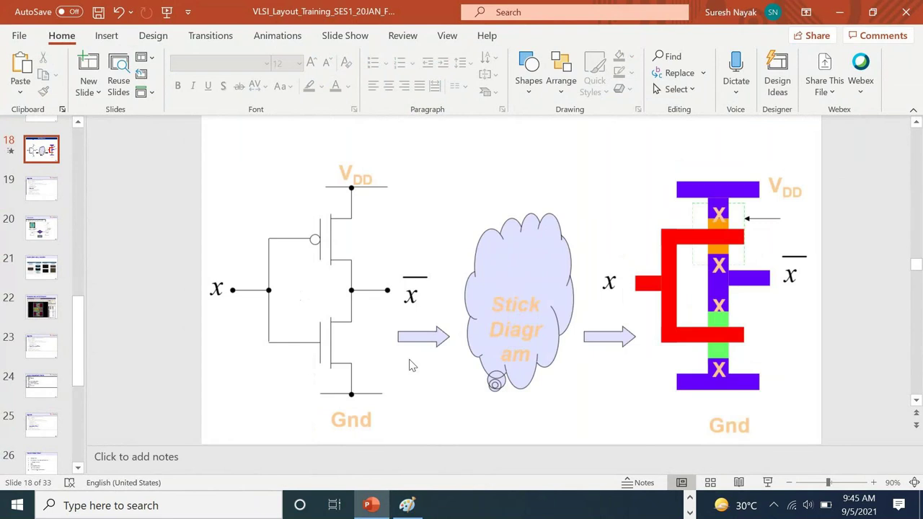
{"action": "scroll", "coordinate": [426, 360], "scroll_direction": "up", "scroll_amount": 3}
{"action": "scroll", "coordinate": [442, 354], "scroll_direction": "up", "scroll_amount": 6}
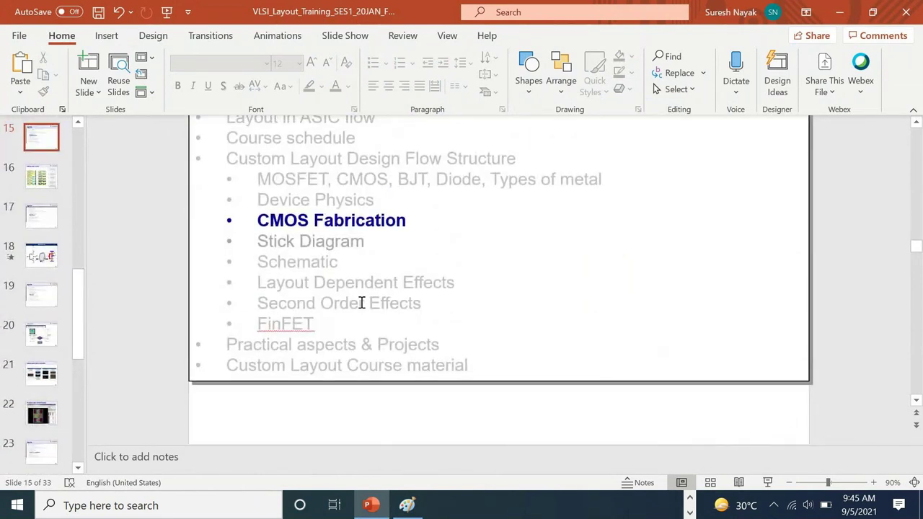
{"action": "left_click", "coordinate": [358, 246]}
Switch back to Paint and clear the whole canvas of both signal sketches.
{"action": "left_click", "coordinate": [409, 506]}
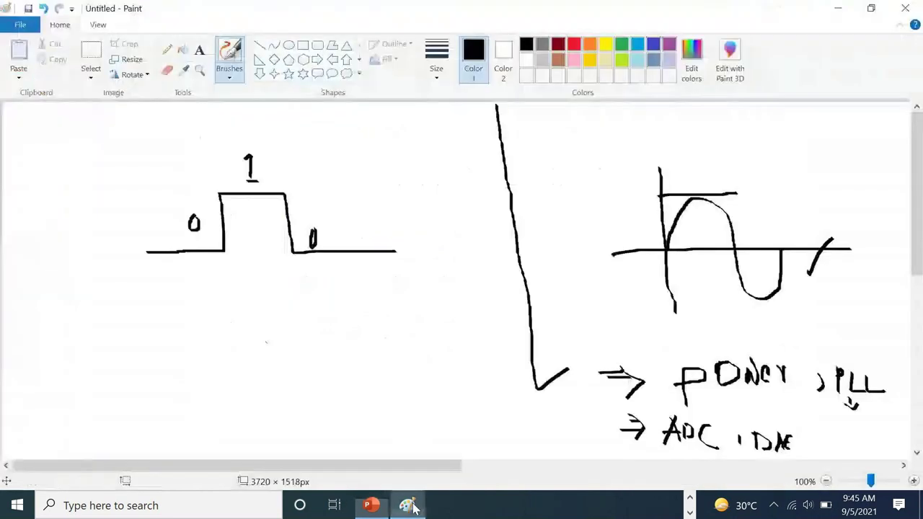
{"action": "left_click", "coordinate": [91, 71]}
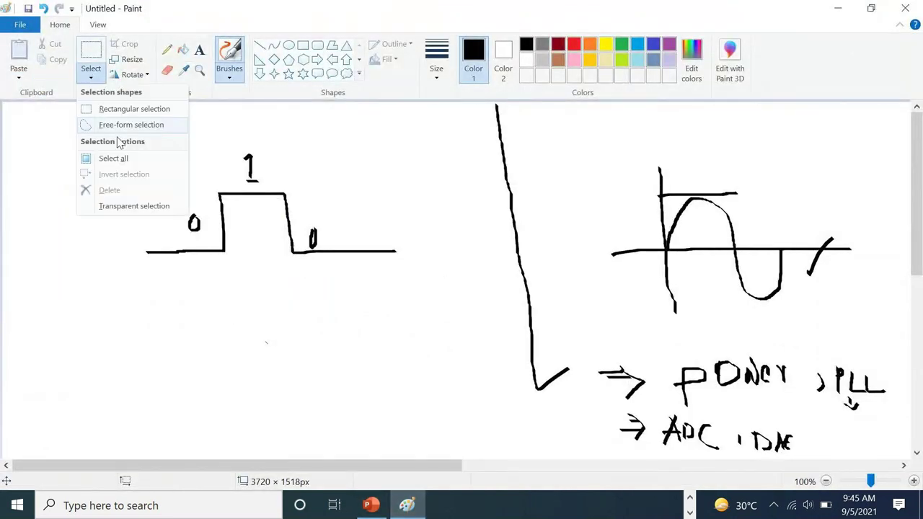
{"action": "left_click", "coordinate": [113, 158]}
{"action": "key", "text": "Delete"}
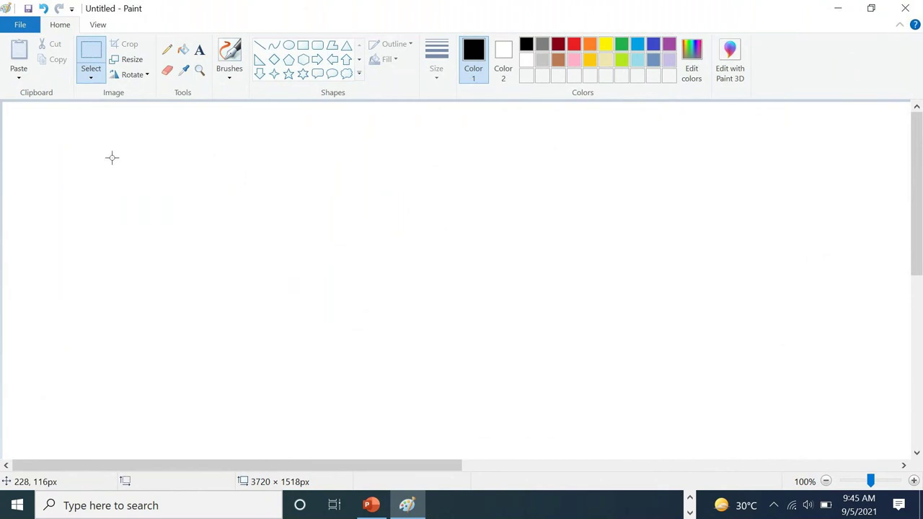
{"action": "left_click", "coordinate": [371, 506]}
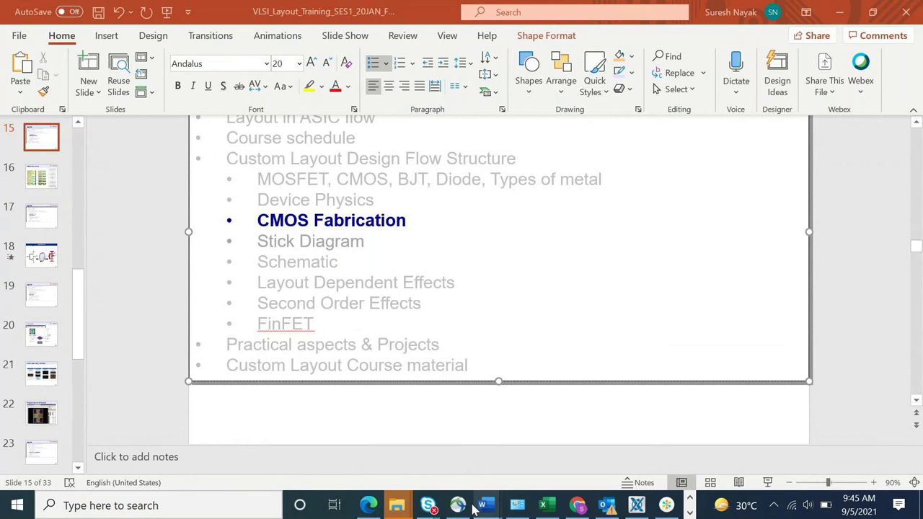
{"action": "left_click", "coordinate": [690, 512]}
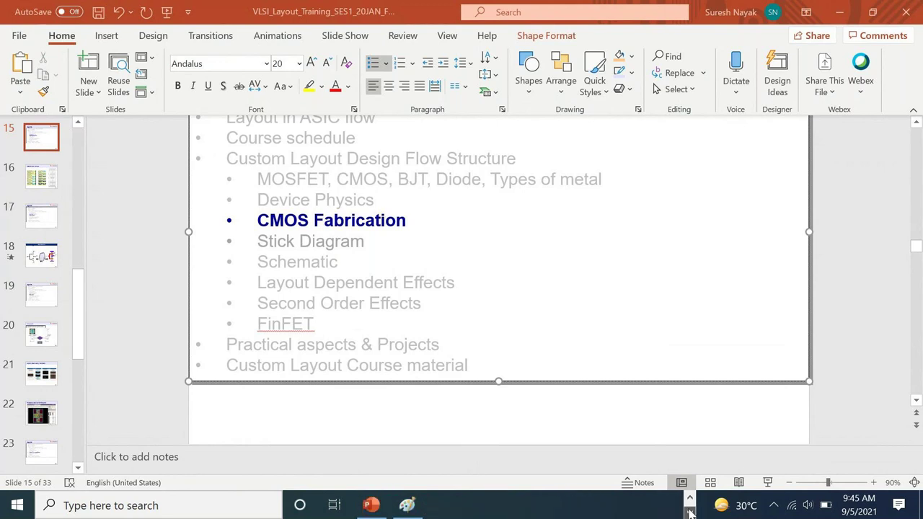
{"action": "left_click", "coordinate": [406, 505]}
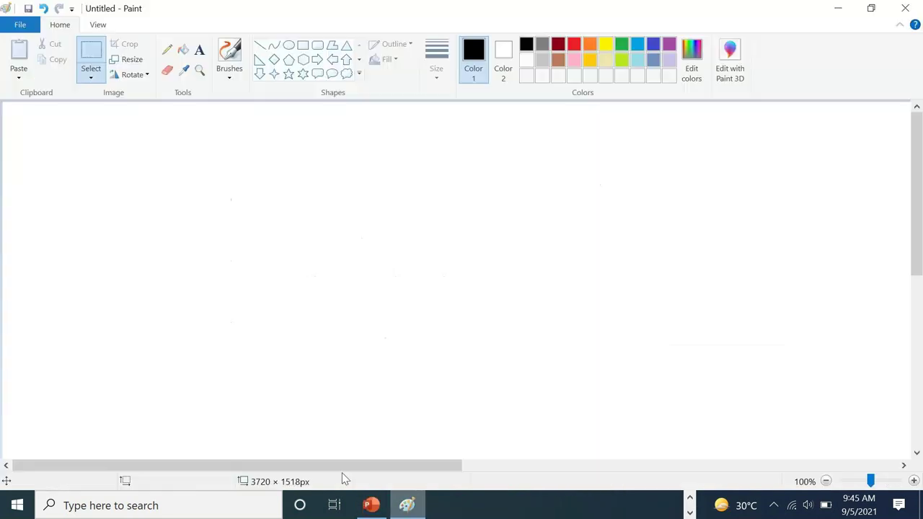
{"action": "left_click", "coordinate": [303, 44]}
{"action": "mouse_move", "coordinate": [132, 221]}
{"action": "left_mouse_down"}
{"action": "mouse_move", "coordinate": [213, 339]}
{"action": "mouse_move", "coordinate": [648, 361]}
{"action": "mouse_move", "coordinate": [788, 412]}
{"action": "mouse_move", "coordinate": [795, 429]}
{"action": "left_mouse_up"}
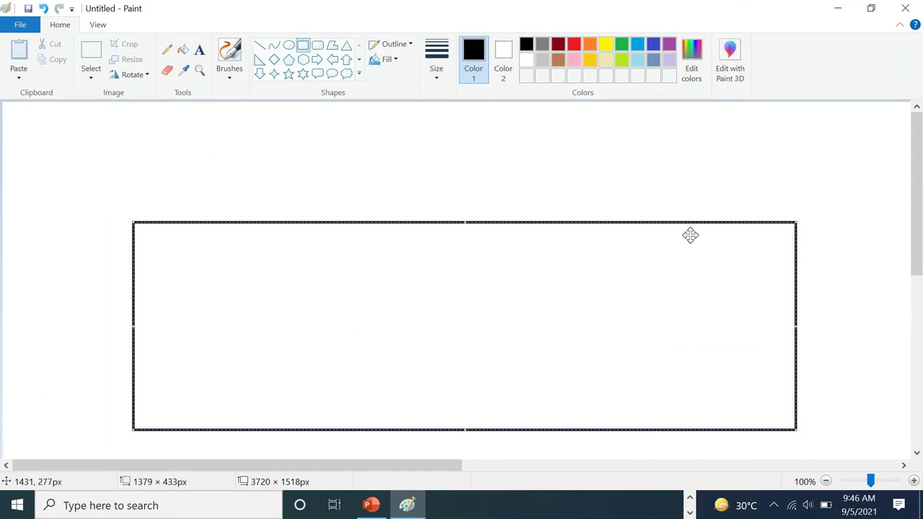
{"action": "left_click", "coordinate": [96, 74]}
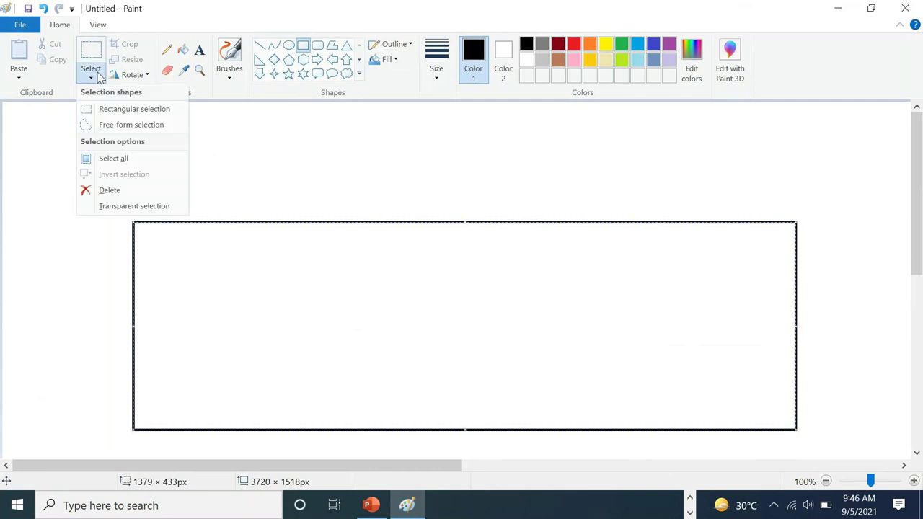
{"action": "left_click", "coordinate": [98, 159]}
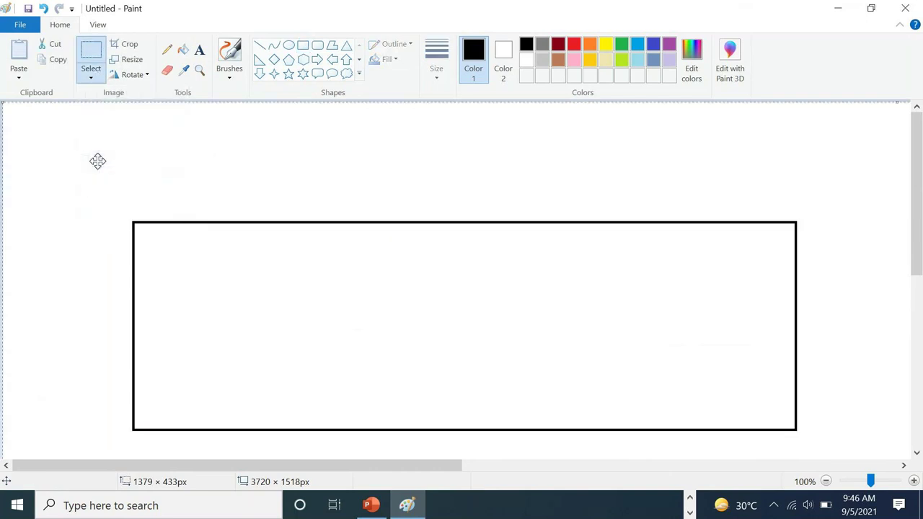
{"action": "key", "text": "Delete"}
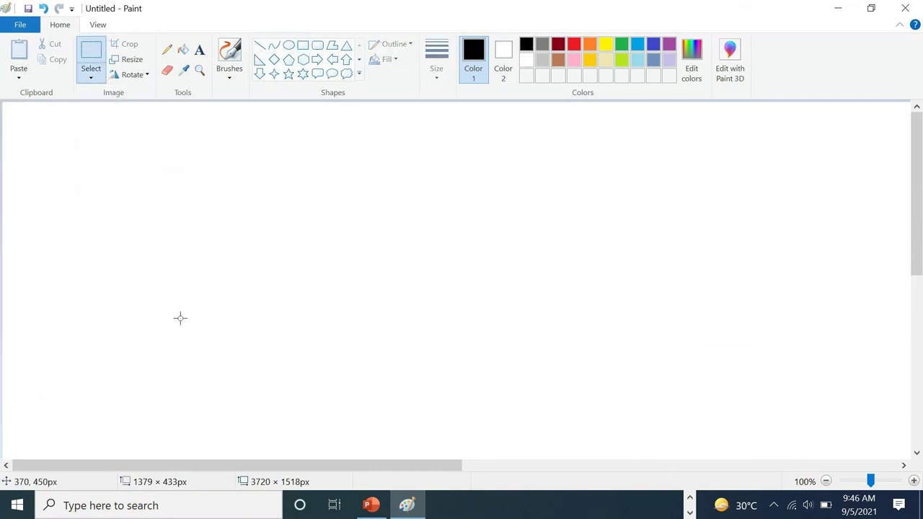
Draw an upward arrow with a brush and a downward arrow some distance directly below it.
{"action": "left_click", "coordinate": [234, 78]}
{"action": "left_click", "coordinate": [294, 105]}
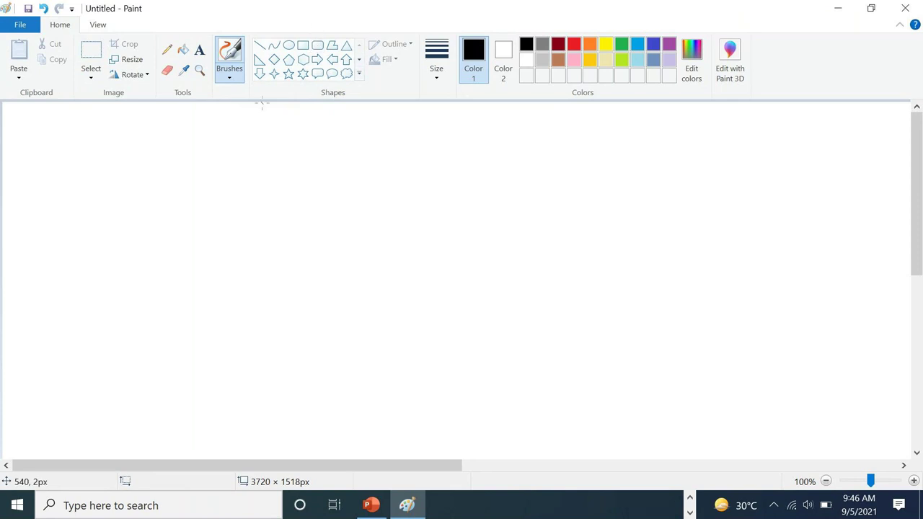
{"action": "left_click", "coordinate": [230, 76]}
{"action": "left_click", "coordinate": [336, 210]}
{"action": "mouse_move", "coordinate": [343, 235]}
{"action": "left_mouse_down"}
{"action": "mouse_move", "coordinate": [348, 209]}
{"action": "mouse_move", "coordinate": [348, 248]}
{"action": "left_mouse_up"}
{"action": "mouse_move", "coordinate": [347, 347]}
{"action": "left_mouse_down"}
{"action": "mouse_move", "coordinate": [346, 376]}
{"action": "mouse_move", "coordinate": [330, 362]}
{"action": "mouse_move", "coordinate": [366, 360]}
{"action": "left_mouse_up"}
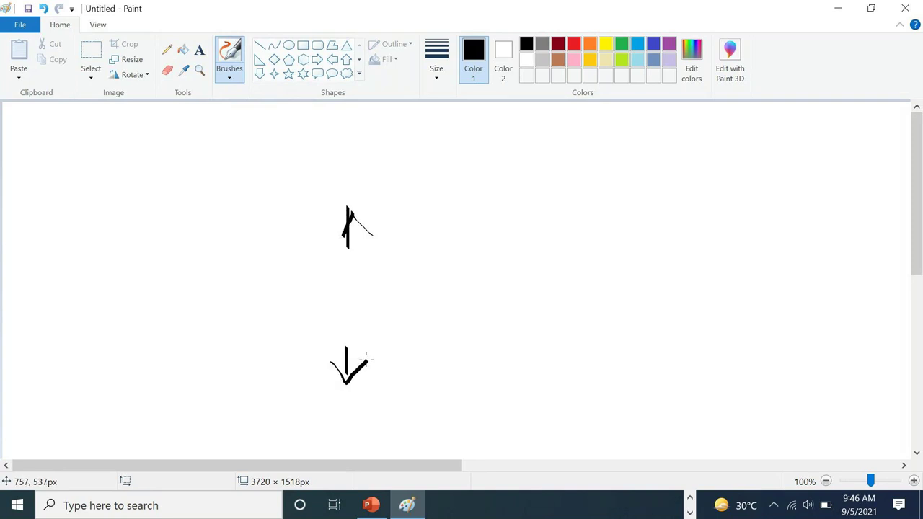
Draw a horizontal line across each arrow's tip and handwrite a voltage label at the end of the lower line.
{"action": "left_click_drag", "start_coordinate": [296, 212], "coordinate": [436, 206]}
{"action": "mouse_move", "coordinate": [311, 373]}
{"action": "left_mouse_down"}
{"action": "mouse_move", "coordinate": [414, 373]}
{"action": "mouse_move", "coordinate": [421, 358]}
{"action": "mouse_move", "coordinate": [415, 371]}
{"action": "mouse_move", "coordinate": [431, 379]}
{"action": "left_mouse_up"}
{"action": "left_click_drag", "start_coordinate": [436, 353], "coordinate": [449, 354]}
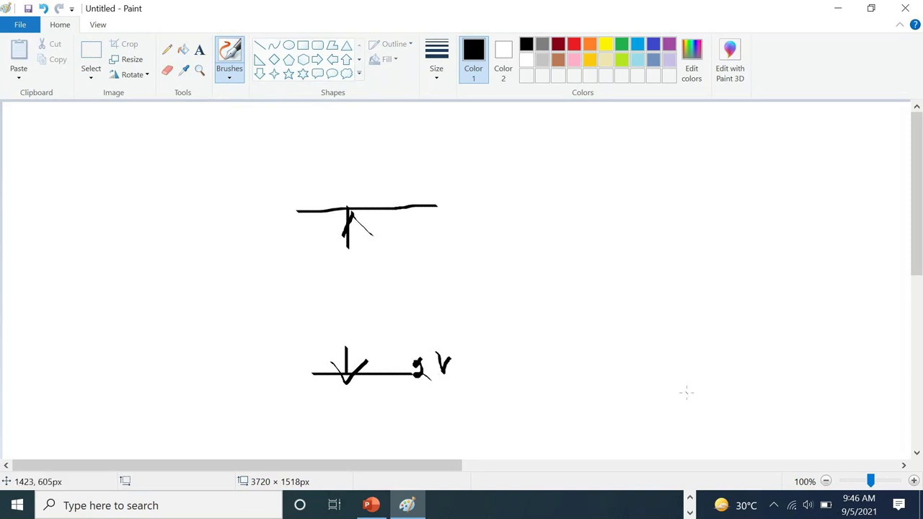
Draw a tall rectangular block freehand to the right of the two horizontal lines.
{"action": "left_click_drag", "start_coordinate": [517, 156], "coordinate": [531, 365]}
{"action": "mouse_move", "coordinate": [493, 150]}
{"action": "left_mouse_down"}
{"action": "mouse_move", "coordinate": [642, 150]}
{"action": "mouse_move", "coordinate": [643, 234]}
{"action": "mouse_move", "coordinate": [569, 369]}
{"action": "mouse_move", "coordinate": [528, 370]}
{"action": "left_mouse_up"}
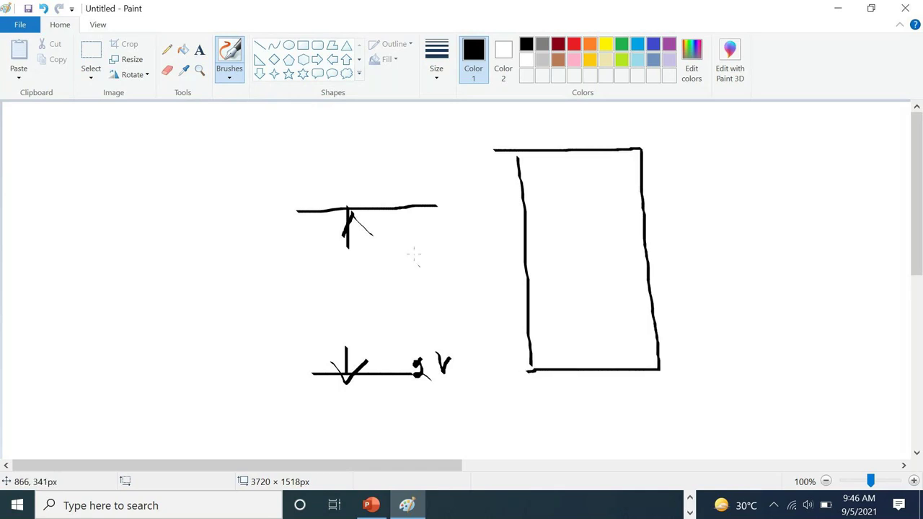
Extend both horizontal lines to the tall block and join their left ends with a vertical line.
{"action": "mouse_move", "coordinate": [396, 204]}
{"action": "left_mouse_down"}
{"action": "mouse_move", "coordinate": [431, 204]}
{"action": "mouse_move", "coordinate": [524, 206]}
{"action": "left_mouse_up"}
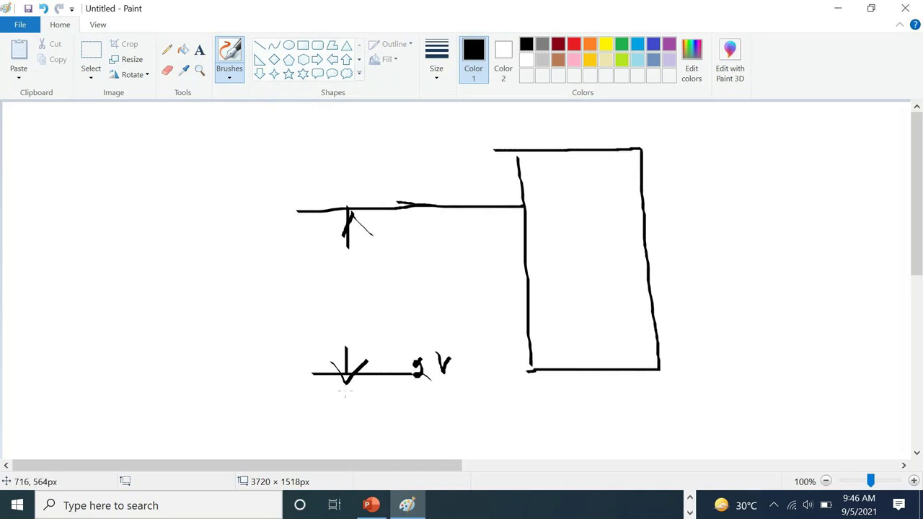
{"action": "left_click_drag", "start_coordinate": [417, 375], "coordinate": [529, 371]}
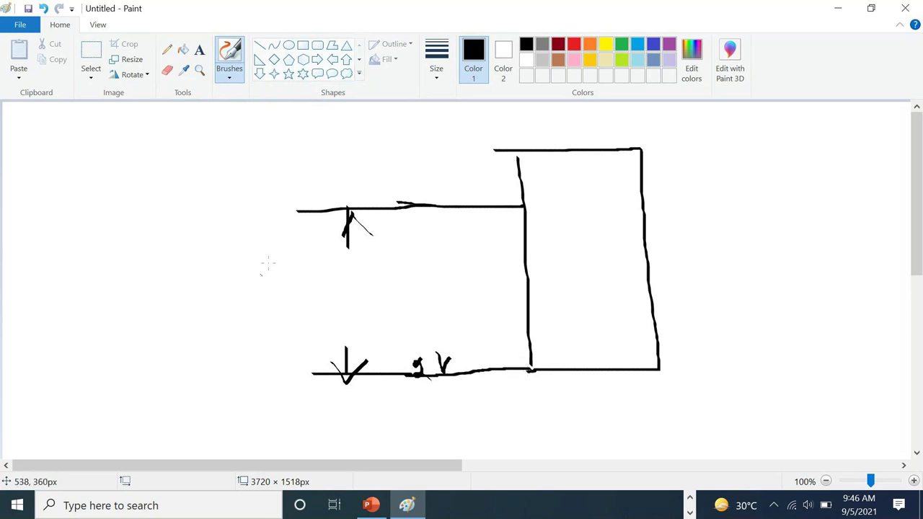
{"action": "mouse_move", "coordinate": [286, 208]}
{"action": "left_mouse_down"}
{"action": "mouse_move", "coordinate": [292, 365]}
{"action": "mouse_move", "coordinate": [349, 378]}
{"action": "left_mouse_up"}
{"action": "left_click_drag", "start_coordinate": [287, 211], "coordinate": [309, 211]}
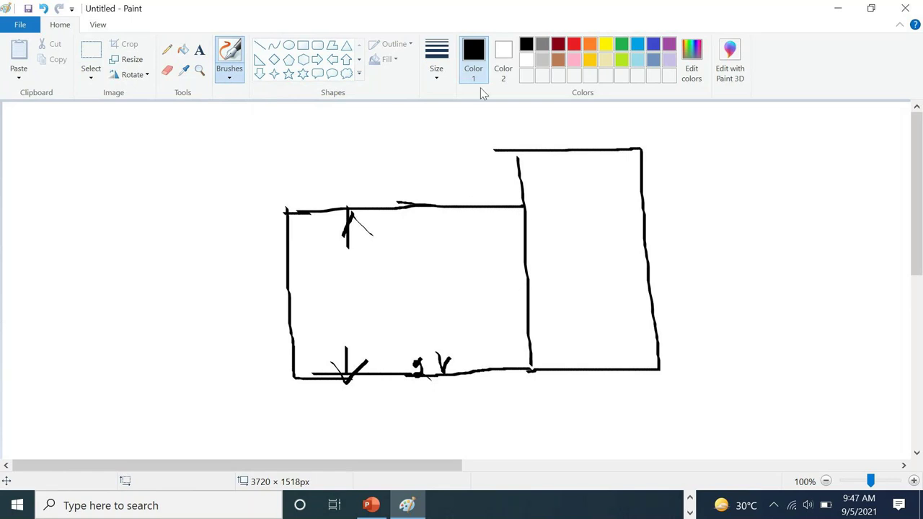
Sketch further open blocks to the right of the tall block and draw a winding signal line through them.
{"action": "mouse_move", "coordinate": [668, 220]}
{"action": "left_mouse_down"}
{"action": "mouse_move", "coordinate": [667, 241]}
{"action": "mouse_move", "coordinate": [678, 245]}
{"action": "left_mouse_up"}
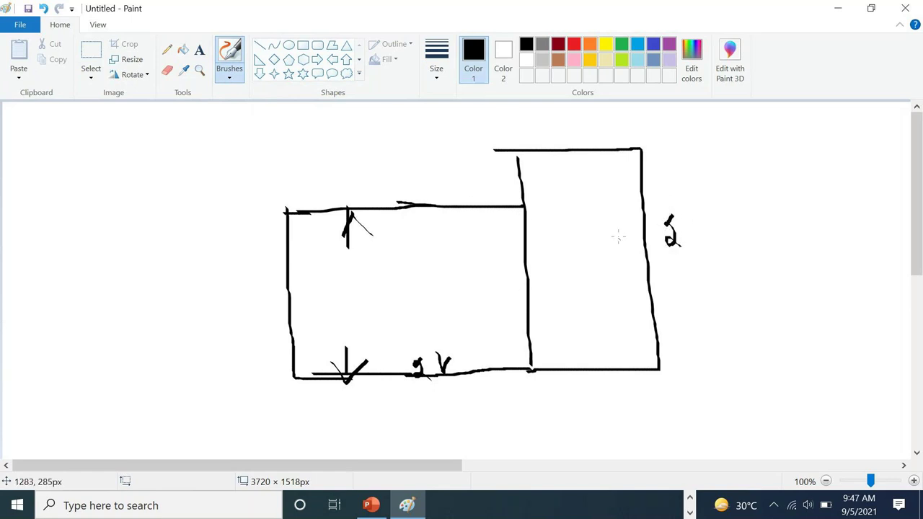
{"action": "mouse_move", "coordinate": [617, 204]}
{"action": "left_mouse_down"}
{"action": "mouse_move", "coordinate": [767, 222]}
{"action": "mouse_move", "coordinate": [772, 349]}
{"action": "mouse_move", "coordinate": [669, 367]}
{"action": "left_mouse_up"}
{"action": "mouse_move", "coordinate": [759, 148]}
{"action": "left_mouse_down"}
{"action": "mouse_move", "coordinate": [780, 375]}
{"action": "mouse_move", "coordinate": [780, 306]}
{"action": "left_mouse_up"}
{"action": "mouse_move", "coordinate": [752, 129]}
{"action": "left_mouse_down"}
{"action": "mouse_move", "coordinate": [826, 323]}
{"action": "mouse_move", "coordinate": [829, 361]}
{"action": "mouse_move", "coordinate": [752, 373]}
{"action": "left_mouse_up"}
{"action": "mouse_move", "coordinate": [472, 175]}
{"action": "left_mouse_down"}
{"action": "mouse_move", "coordinate": [486, 176]}
{"action": "mouse_move", "coordinate": [481, 188]}
{"action": "mouse_move", "coordinate": [540, 181]}
{"action": "mouse_move", "coordinate": [556, 290]}
{"action": "mouse_move", "coordinate": [693, 323]}
{"action": "mouse_move", "coordinate": [705, 189]}
{"action": "mouse_move", "coordinate": [787, 189]}
{"action": "mouse_move", "coordinate": [808, 321]}
{"action": "mouse_move", "coordinate": [869, 329]}
{"action": "left_mouse_up"}
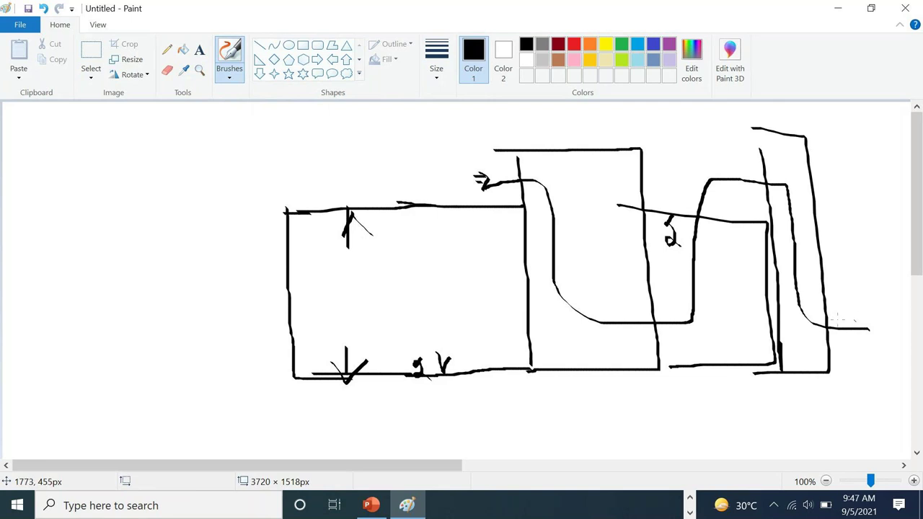
Clear the entire canvas by selecting the whole drawing and deleting it.
{"action": "left_click", "coordinate": [91, 73]}
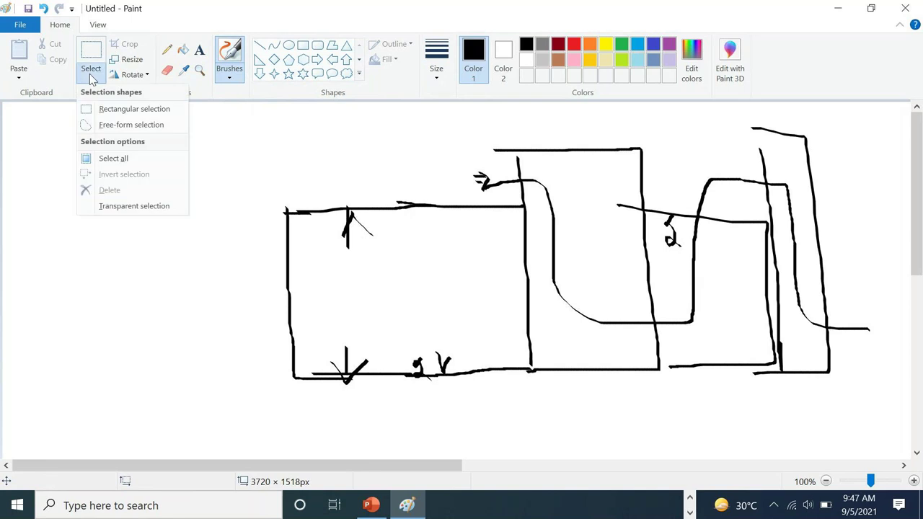
{"action": "left_click", "coordinate": [101, 158]}
{"action": "key", "text": "Delete"}
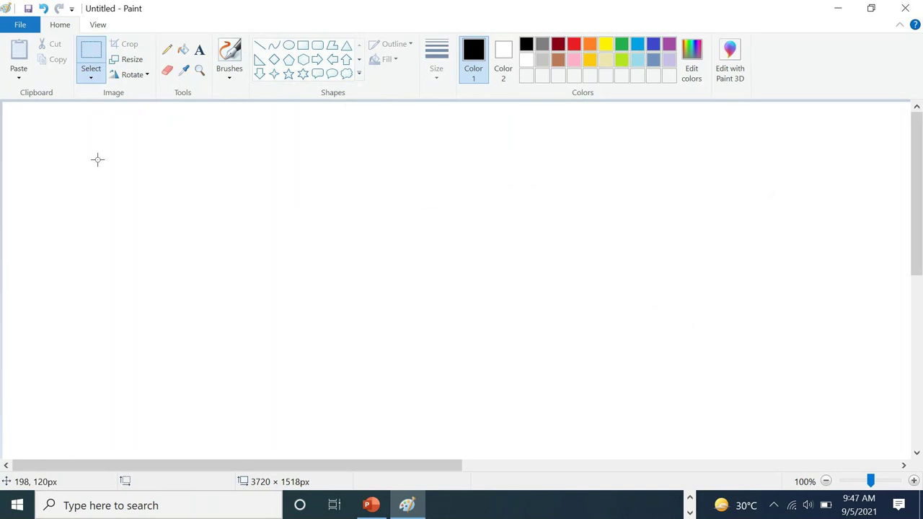
Handwrite "Track , pitch" with a calligraphy brush and draw a downward arrow beneath each word.
{"action": "left_click", "coordinate": [231, 76]}
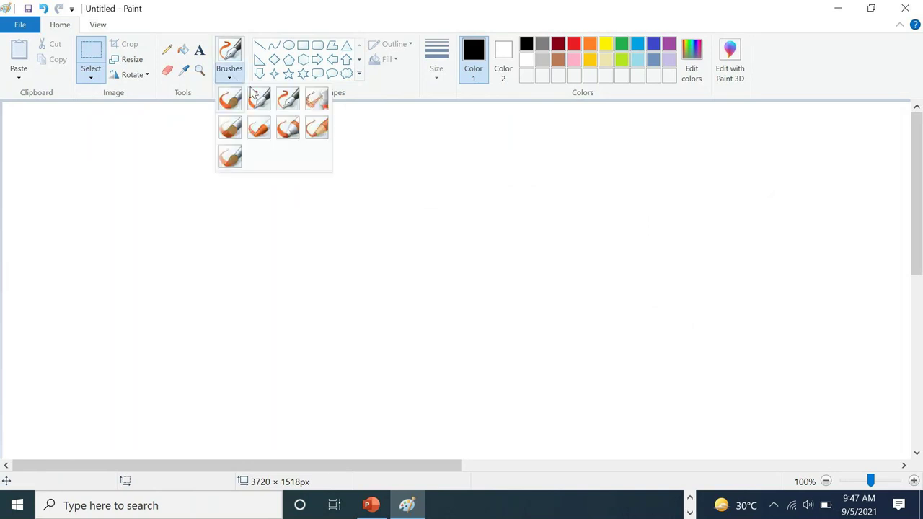
{"action": "left_click", "coordinate": [288, 101]}
{"action": "mouse_move", "coordinate": [288, 171]}
{"action": "left_mouse_down"}
{"action": "mouse_move", "coordinate": [356, 170]}
{"action": "mouse_move", "coordinate": [325, 203]}
{"action": "mouse_move", "coordinate": [362, 205]}
{"action": "mouse_move", "coordinate": [378, 179]}
{"action": "mouse_move", "coordinate": [387, 206]}
{"action": "mouse_move", "coordinate": [402, 196]}
{"action": "mouse_move", "coordinate": [402, 206]}
{"action": "mouse_move", "coordinate": [418, 187]}
{"action": "mouse_move", "coordinate": [422, 208]}
{"action": "mouse_move", "coordinate": [536, 275]}
{"action": "left_mouse_up"}
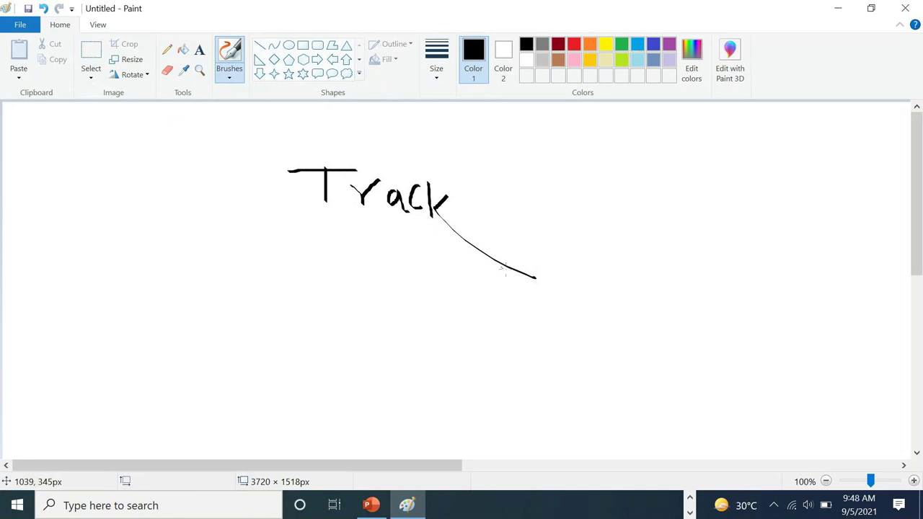
{"action": "left_click_drag", "start_coordinate": [494, 209], "coordinate": [489, 229]}
{"action": "left_click_drag", "start_coordinate": [526, 188], "coordinate": [529, 226]}
{"action": "mouse_move", "coordinate": [526, 188]}
{"action": "left_mouse_down"}
{"action": "mouse_move", "coordinate": [528, 209]}
{"action": "mouse_move", "coordinate": [557, 196]}
{"action": "mouse_move", "coordinate": [559, 204]}
{"action": "left_mouse_up"}
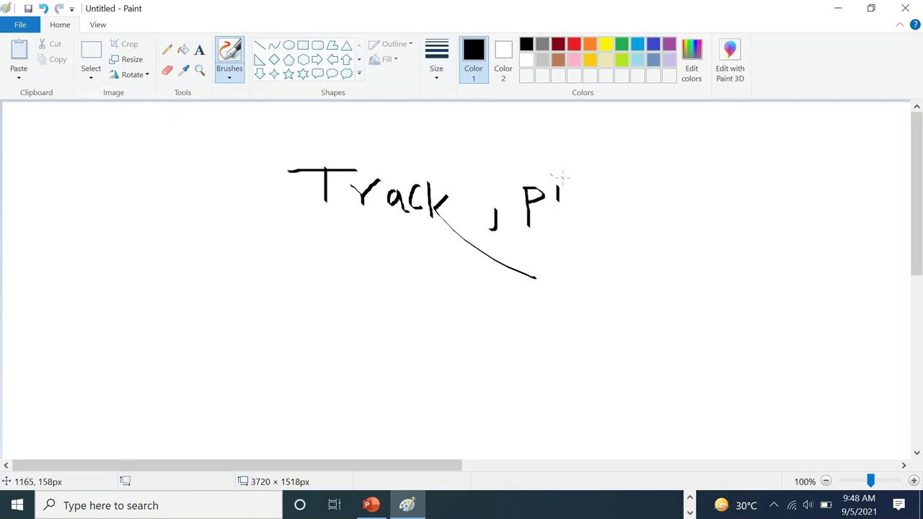
{"action": "mouse_move", "coordinate": [567, 173]}
{"action": "left_mouse_down"}
{"action": "mouse_move", "coordinate": [568, 206]}
{"action": "mouse_move", "coordinate": [578, 194]}
{"action": "mouse_move", "coordinate": [619, 220]}
{"action": "mouse_move", "coordinate": [617, 270]}
{"action": "mouse_move", "coordinate": [626, 260]}
{"action": "left_mouse_up"}
{"action": "mouse_move", "coordinate": [397, 223]}
{"action": "left_mouse_down"}
{"action": "mouse_move", "coordinate": [401, 267]}
{"action": "mouse_move", "coordinate": [422, 242]}
{"action": "left_mouse_up"}
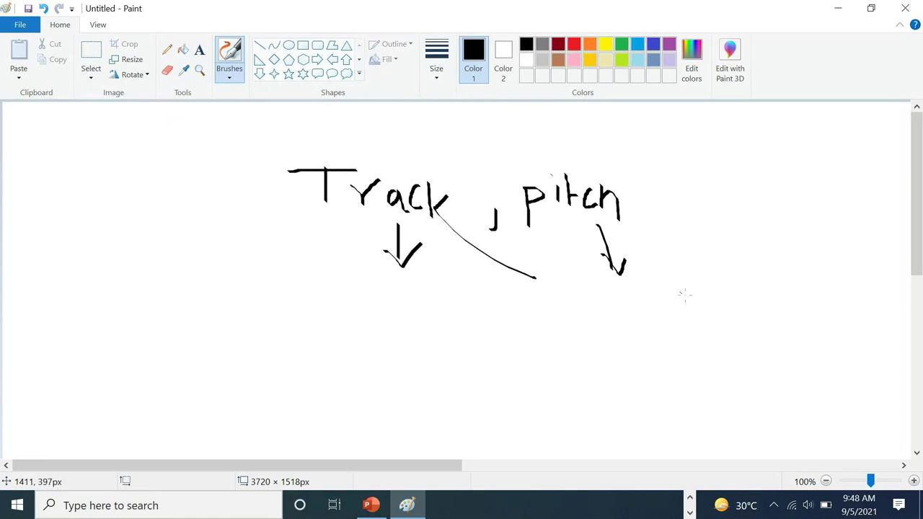
Draw two tall rectangles side by side beyond "pitch", each with a vertical centre line and an arrow from its facing edge to that line.
{"action": "mouse_move", "coordinate": [693, 234]}
{"action": "left_mouse_down"}
{"action": "mouse_move", "coordinate": [693, 347]}
{"action": "mouse_move", "coordinate": [711, 235]}
{"action": "mouse_move", "coordinate": [739, 320]}
{"action": "mouse_move", "coordinate": [690, 349]}
{"action": "left_mouse_up"}
{"action": "left_click_drag", "start_coordinate": [807, 235], "coordinate": [811, 349]}
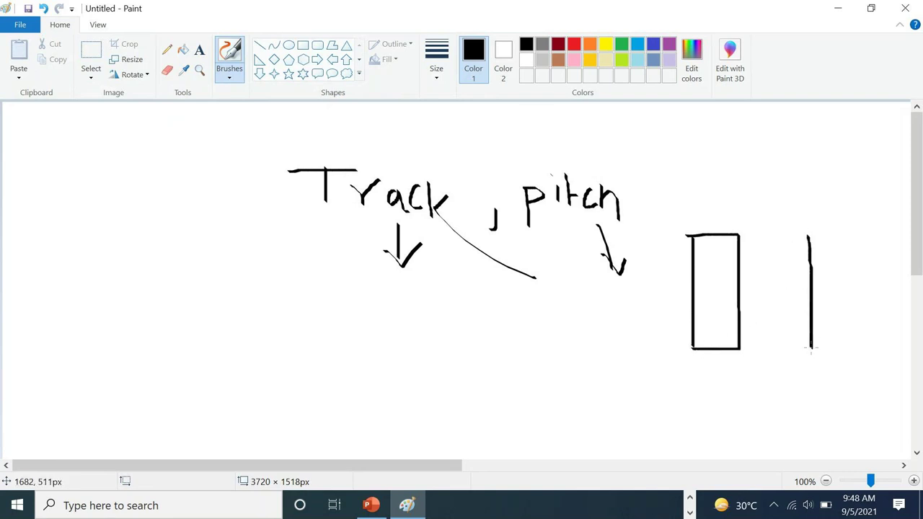
{"action": "mouse_move", "coordinate": [810, 239]}
{"action": "left_mouse_down"}
{"action": "mouse_move", "coordinate": [841, 233]}
{"action": "mouse_move", "coordinate": [848, 334]}
{"action": "mouse_move", "coordinate": [808, 353]}
{"action": "left_mouse_up"}
{"action": "left_click_drag", "start_coordinate": [710, 180], "coordinate": [722, 395]}
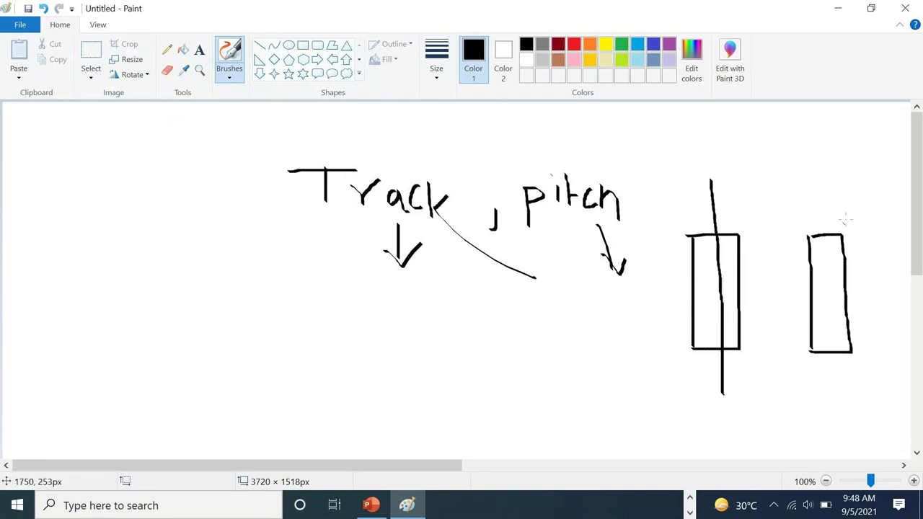
{"action": "left_click_drag", "start_coordinate": [820, 191], "coordinate": [836, 372]}
{"action": "mouse_move", "coordinate": [728, 264]}
{"action": "left_mouse_down"}
{"action": "mouse_move", "coordinate": [724, 286]}
{"action": "mouse_move", "coordinate": [738, 282]}
{"action": "left_mouse_up"}
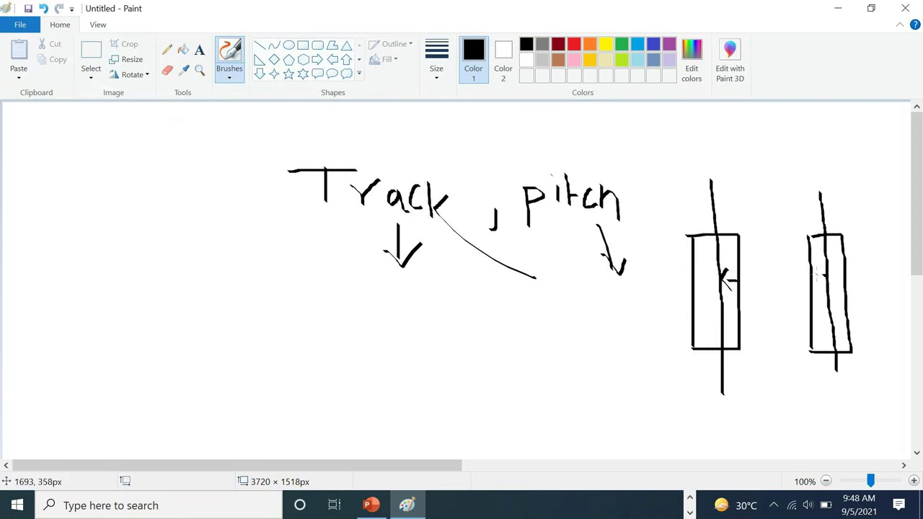
{"action": "left_click_drag", "start_coordinate": [822, 268], "coordinate": [811, 291]}
Handwrite dimension labels below and between the two rectangles, and add a check mark above "pitch".
{"action": "left_click_drag", "start_coordinate": [711, 367], "coordinate": [720, 382]}
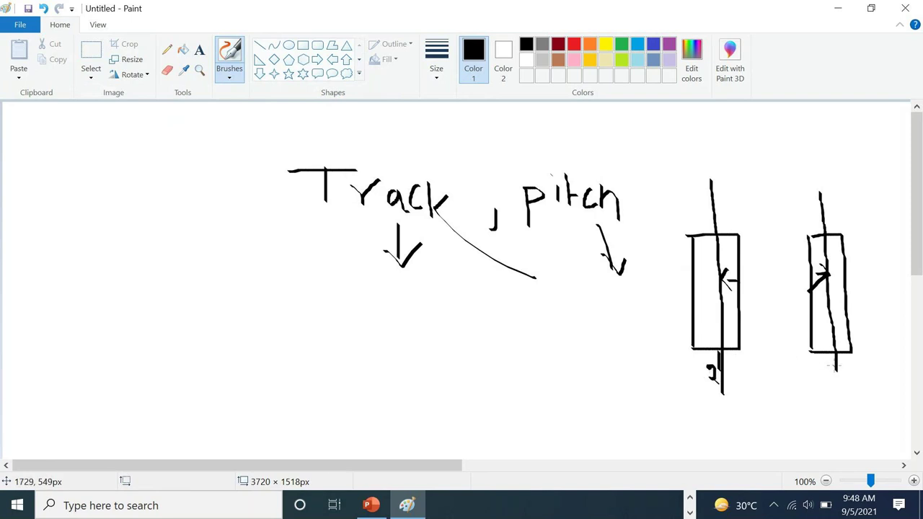
{"action": "left_click_drag", "start_coordinate": [849, 370], "coordinate": [855, 373]}
{"action": "mouse_move", "coordinate": [760, 330]}
{"action": "left_mouse_down"}
{"action": "mouse_move", "coordinate": [754, 360]}
{"action": "mouse_move", "coordinate": [766, 351]}
{"action": "mouse_move", "coordinate": [780, 368]}
{"action": "mouse_move", "coordinate": [778, 355]}
{"action": "mouse_move", "coordinate": [782, 388]}
{"action": "mouse_move", "coordinate": [816, 388]}
{"action": "left_mouse_up"}
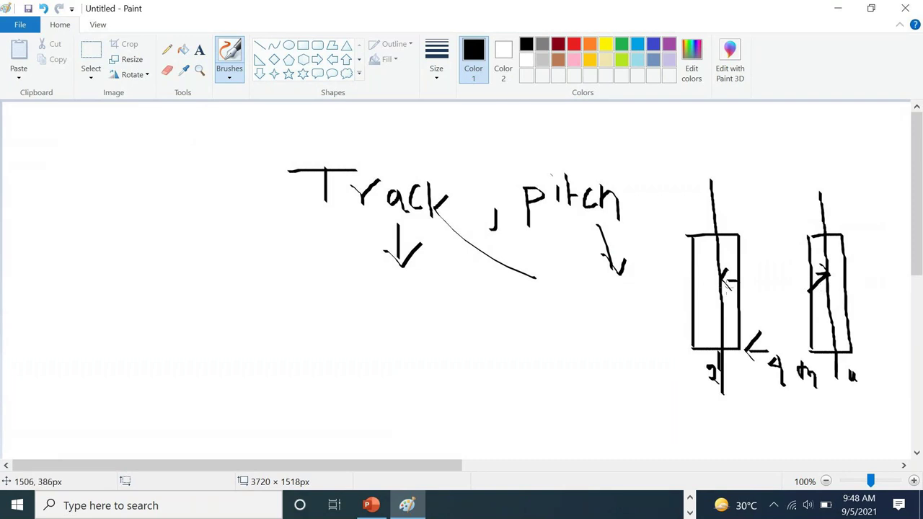
{"action": "mouse_move", "coordinate": [820, 361]}
{"action": "left_mouse_down"}
{"action": "mouse_move", "coordinate": [826, 385]}
{"action": "mouse_move", "coordinate": [834, 383]}
{"action": "left_mouse_up"}
{"action": "left_click_drag", "start_coordinate": [729, 375], "coordinate": [737, 387]}
{"action": "mouse_move", "coordinate": [792, 408]}
{"action": "left_mouse_down"}
{"action": "mouse_move", "coordinate": [788, 431]}
{"action": "mouse_move", "coordinate": [795, 407]}
{"action": "mouse_move", "coordinate": [830, 412]}
{"action": "mouse_move", "coordinate": [815, 400]}
{"action": "left_mouse_up"}
{"action": "left_click_drag", "start_coordinate": [575, 160], "coordinate": [589, 151]}
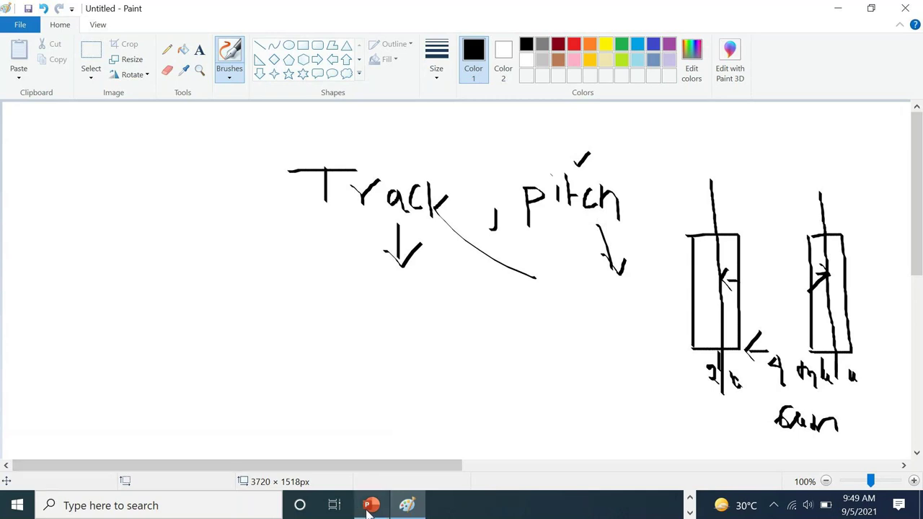
{"action": "left_click", "coordinate": [689, 500]}
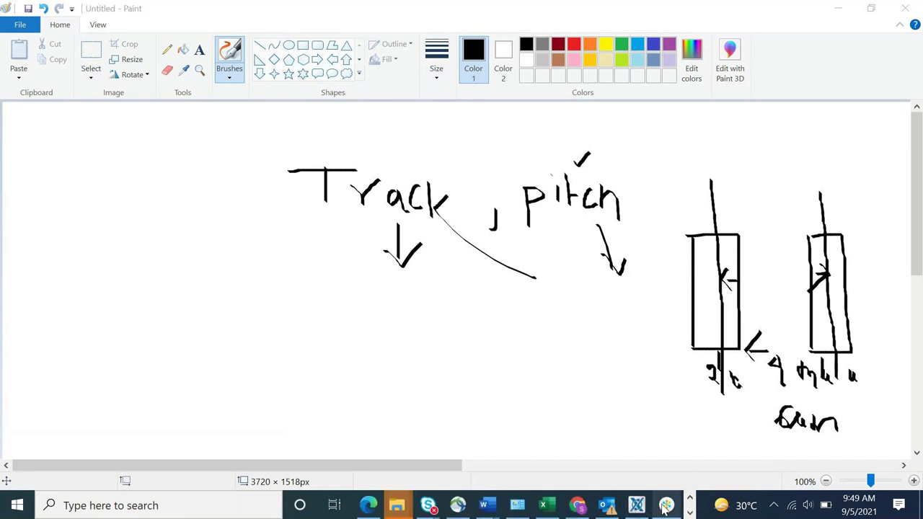
{"action": "left_click", "coordinate": [665, 507]}
{"action": "left_click", "coordinate": [665, 506]}
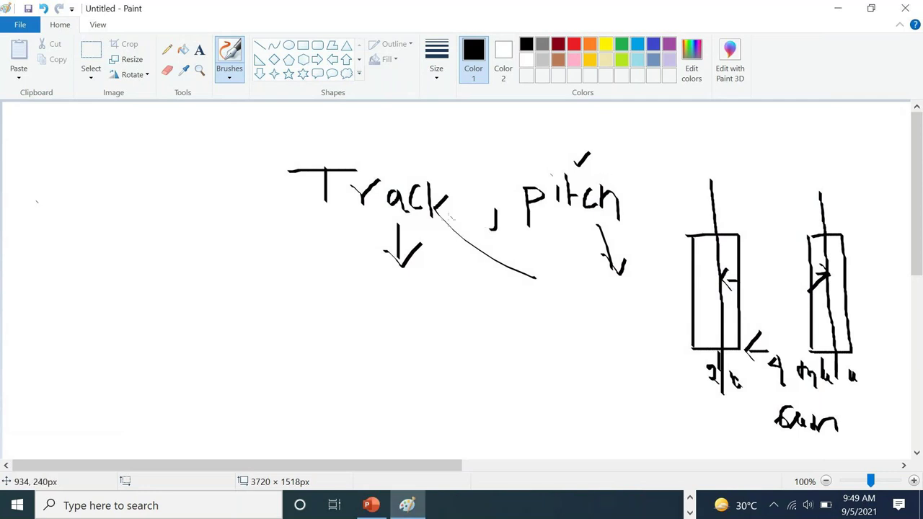
Underline "Track" and "pitch", and mark "Track" with an arrow in front and a downward arrowhead above.
{"action": "left_click_drag", "start_coordinate": [328, 217], "coordinate": [394, 217]}
{"action": "left_click_drag", "start_coordinate": [542, 217], "coordinate": [618, 217]}
{"action": "mouse_move", "coordinate": [222, 188]}
{"action": "left_mouse_down"}
{"action": "mouse_move", "coordinate": [246, 203]}
{"action": "mouse_move", "coordinate": [228, 175]}
{"action": "mouse_move", "coordinate": [249, 186]}
{"action": "mouse_move", "coordinate": [230, 219]}
{"action": "left_mouse_up"}
{"action": "mouse_move", "coordinate": [376, 133]}
{"action": "left_mouse_down"}
{"action": "mouse_move", "coordinate": [398, 173]}
{"action": "mouse_move", "coordinate": [418, 134]}
{"action": "left_mouse_up"}
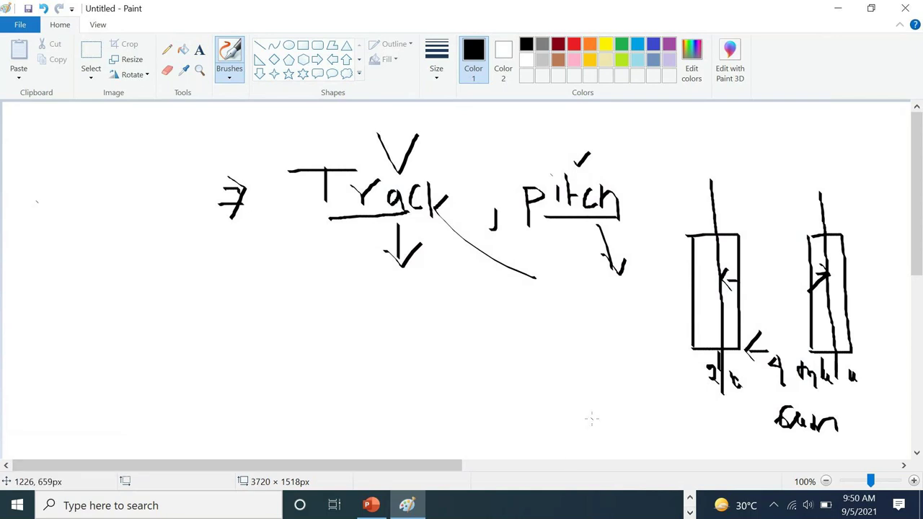
Bring up the GoTo meeting window to check the participants and screen sharing, and minimize it again.
{"action": "left_click", "coordinate": [662, 504]}
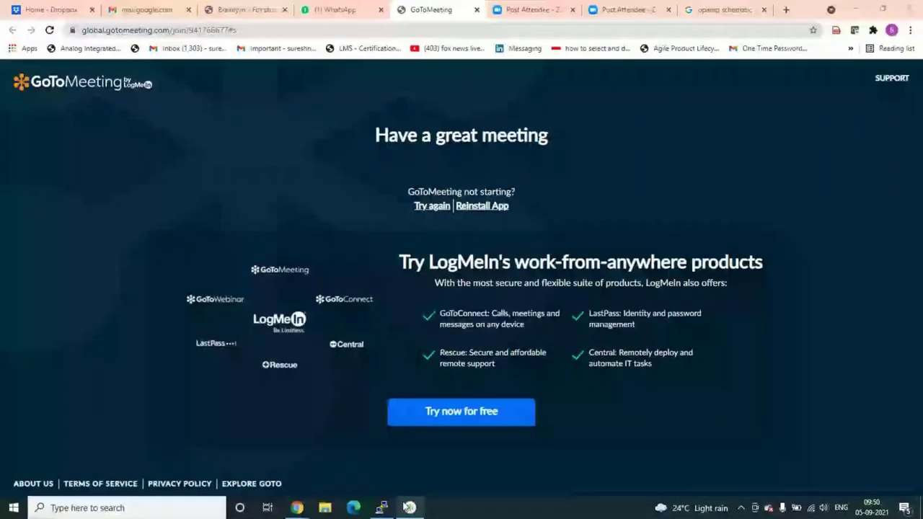
{"action": "mouse_move", "coordinate": [409, 507]}
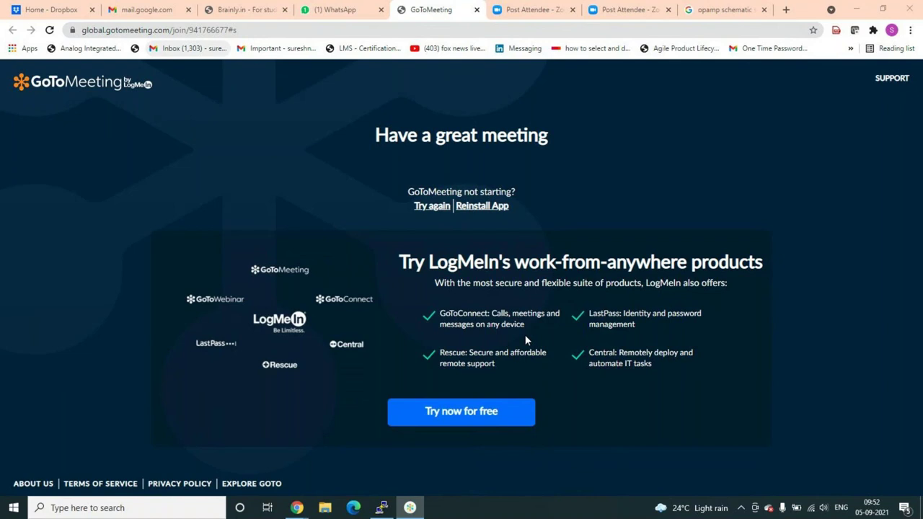
{"action": "left_click", "coordinate": [741, 508]}
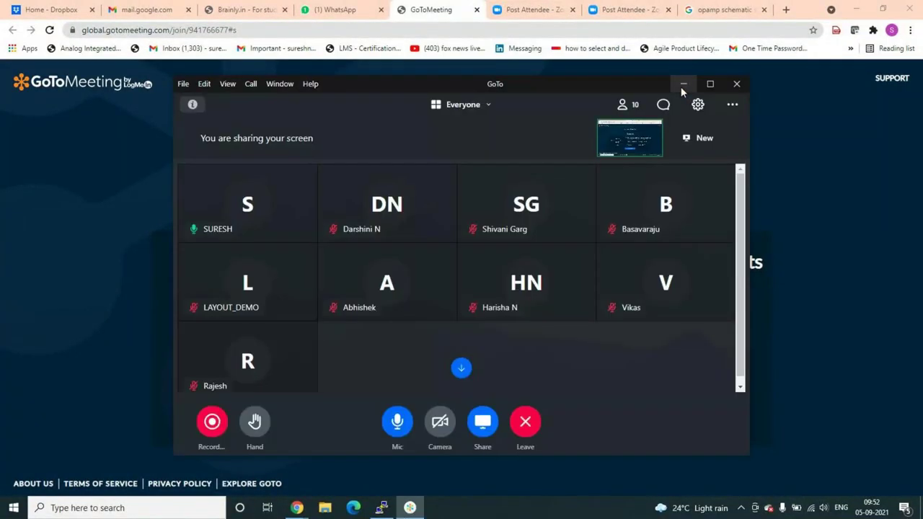
{"action": "left_click", "coordinate": [682, 87]}
{"action": "left_click", "coordinate": [410, 507]}
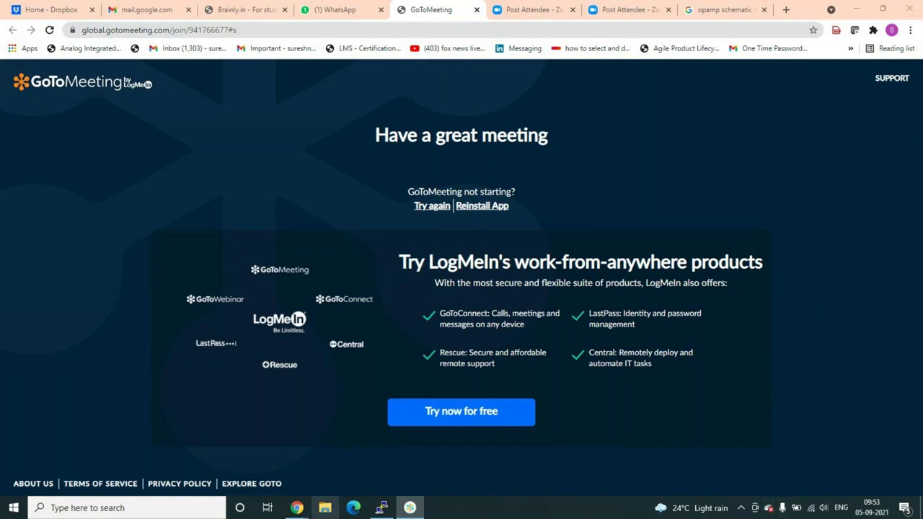
Switch to PuTTY, open an SSH session to host 10.0.0.20 and maximize its terminal window.
{"action": "left_click", "coordinate": [381, 507]}
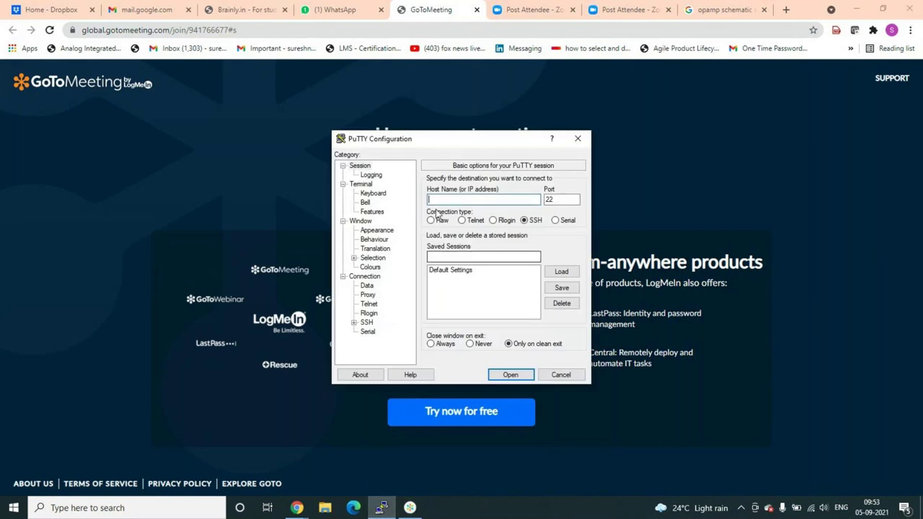
{"action": "type", "text": "1"}
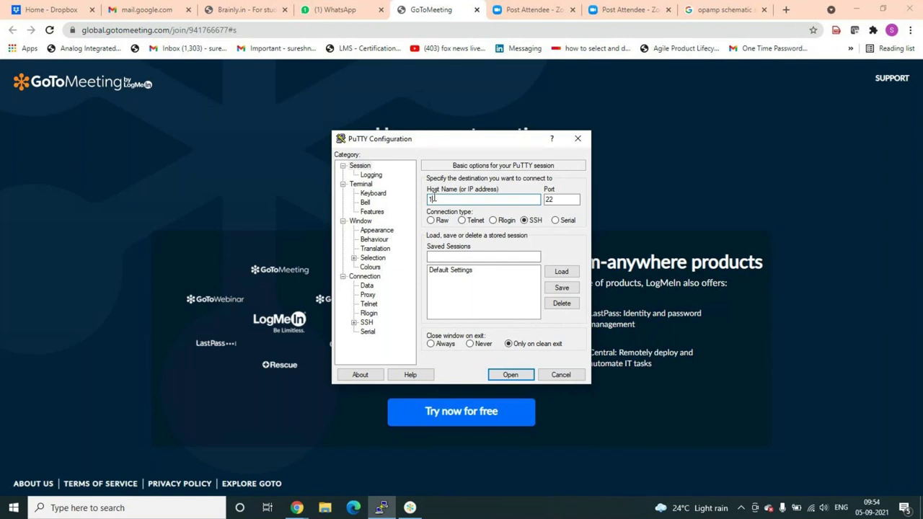
{"action": "type", "text": "0.0.0.20"}
{"action": "key", "text": "Return"}
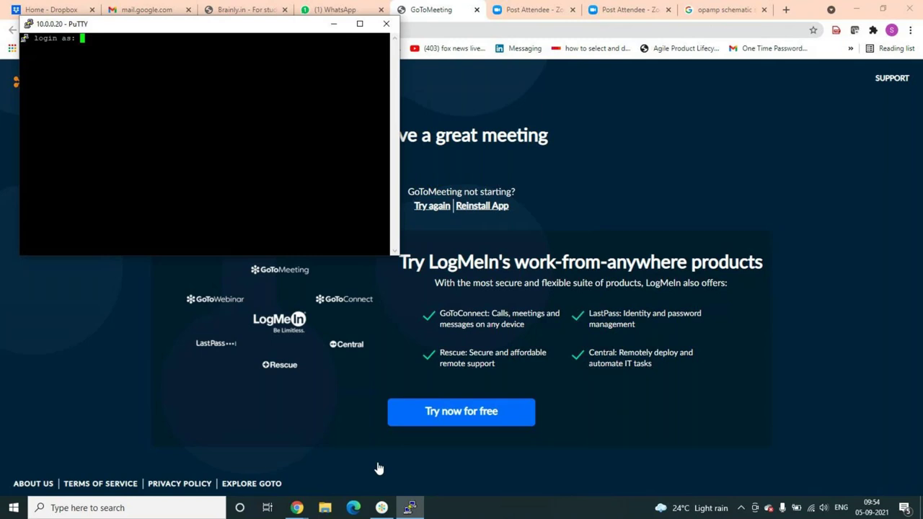
{"action": "left_click", "coordinate": [359, 23]}
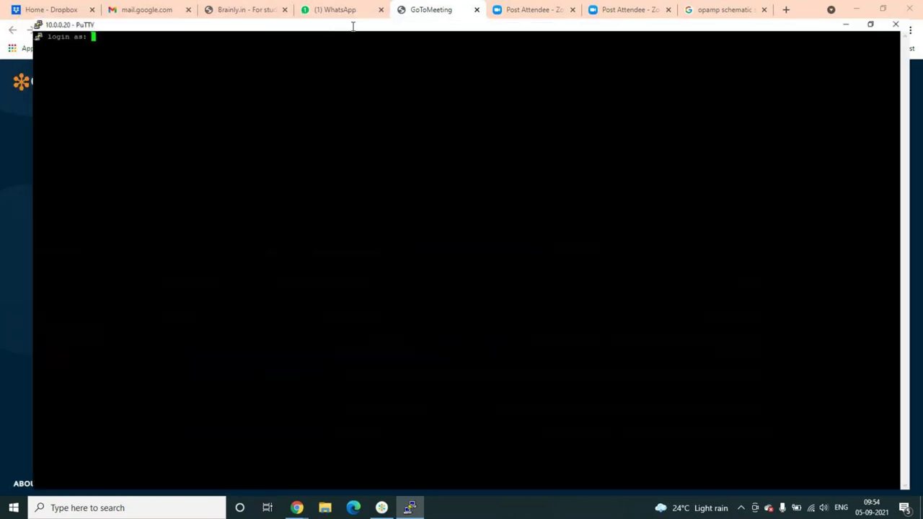
Try to log in with the account username in capitals and the account password, and close the session.
{"action": "type", "text": "KOMALP"}
{"action": "key", "text": "Return"}
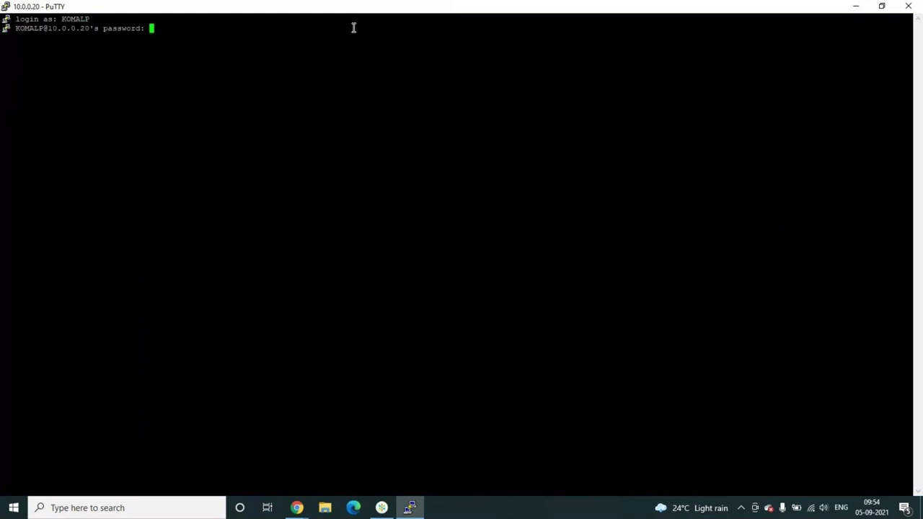
{"action": "key", "text": "Return"}
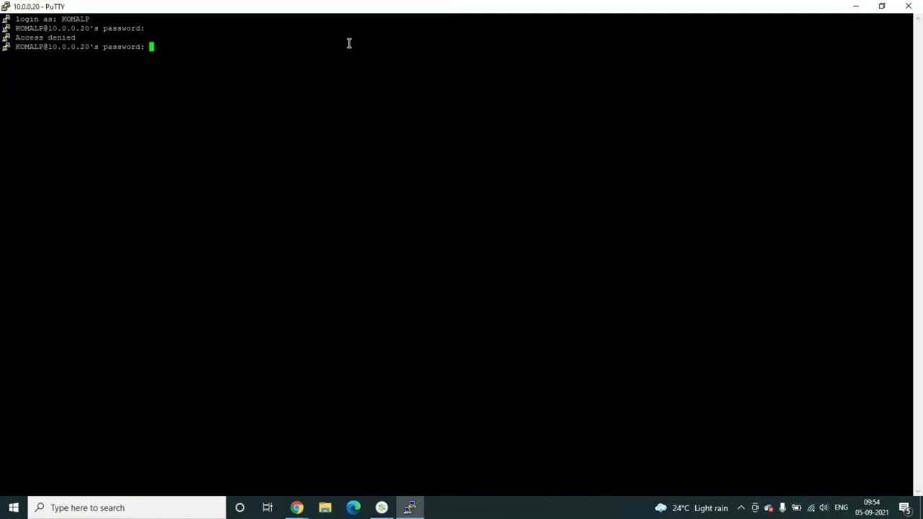
{"action": "left_click", "coordinate": [906, 10]}
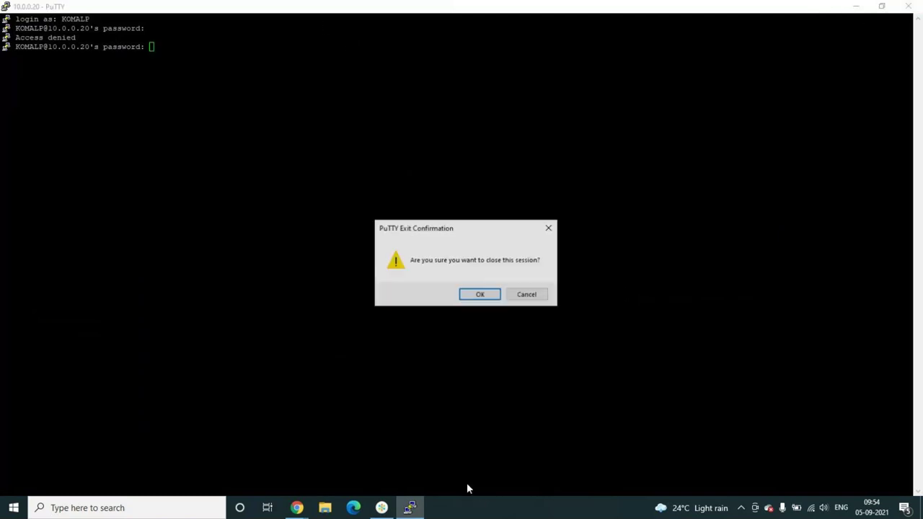
{"action": "left_click", "coordinate": [478, 294]}
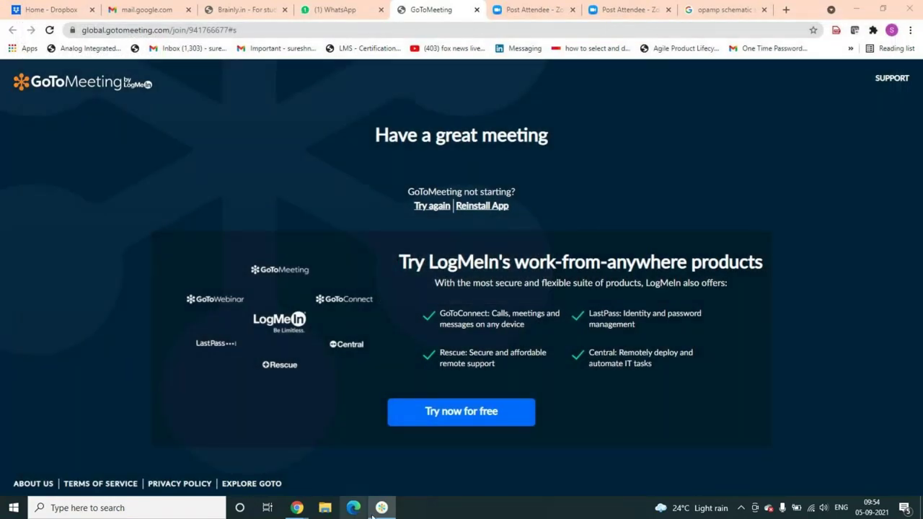
Launch PuTTY again through a Windows search and open an SSH session to host 10.0.0.20.
{"action": "left_click", "coordinate": [220, 513]}
{"action": "type", "text": "P"}
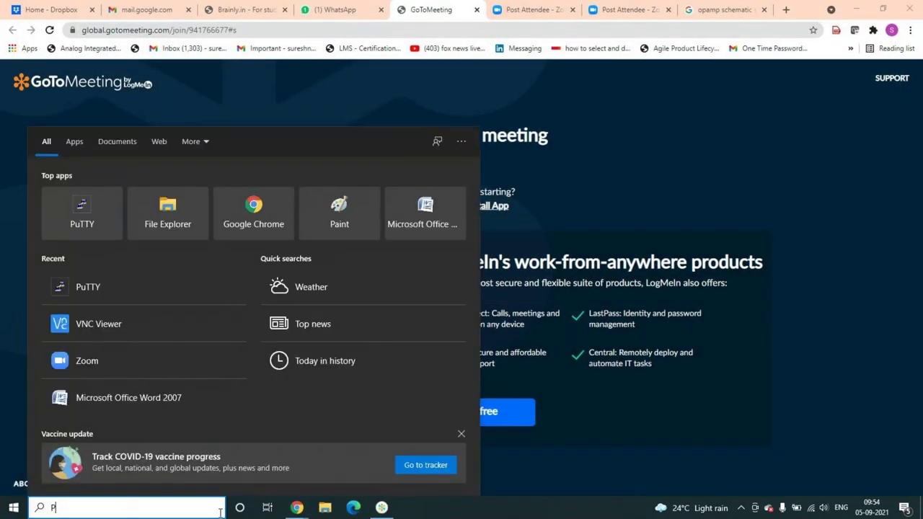
{"action": "type", "text": "UTTY"}
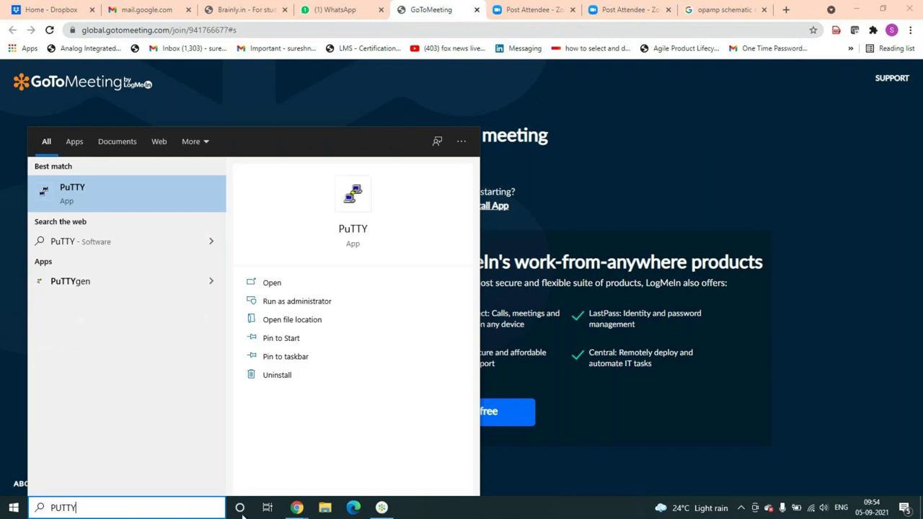
{"action": "left_click", "coordinate": [268, 282]}
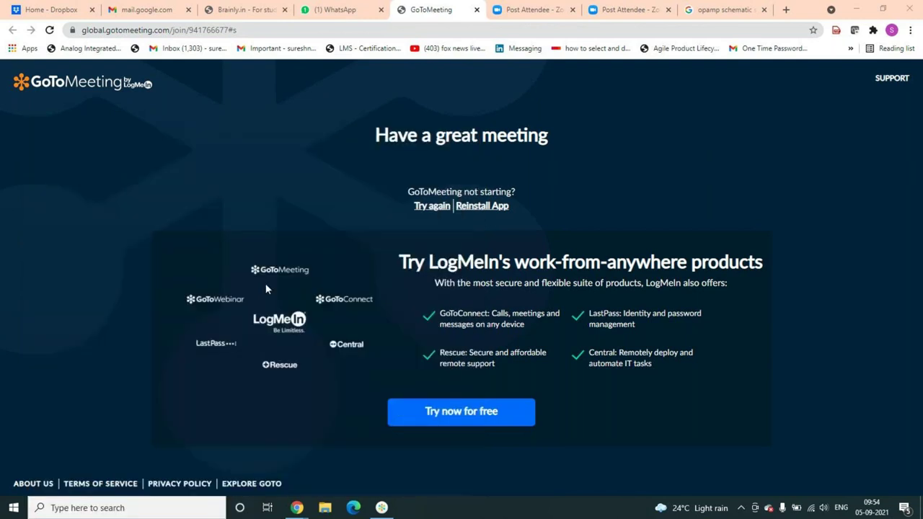
{"action": "type", "text": "10.0.0.20"}
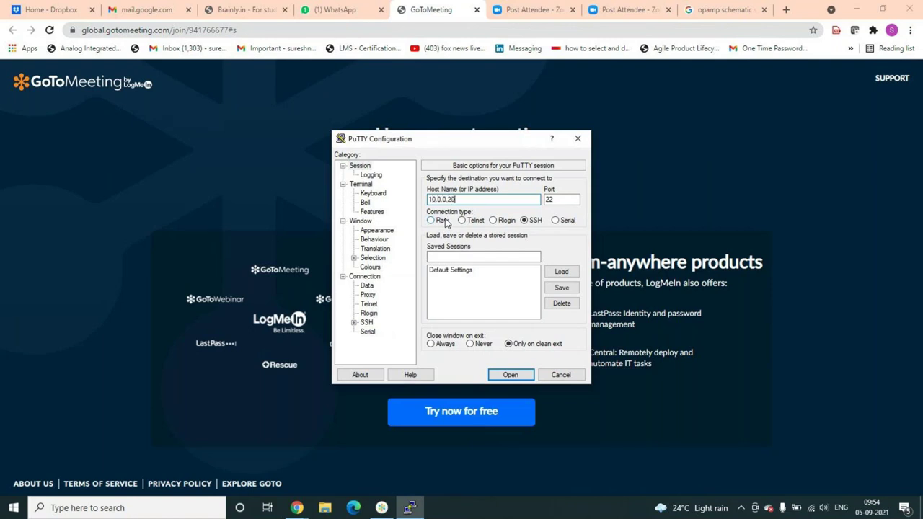
{"action": "key", "text": "Return"}
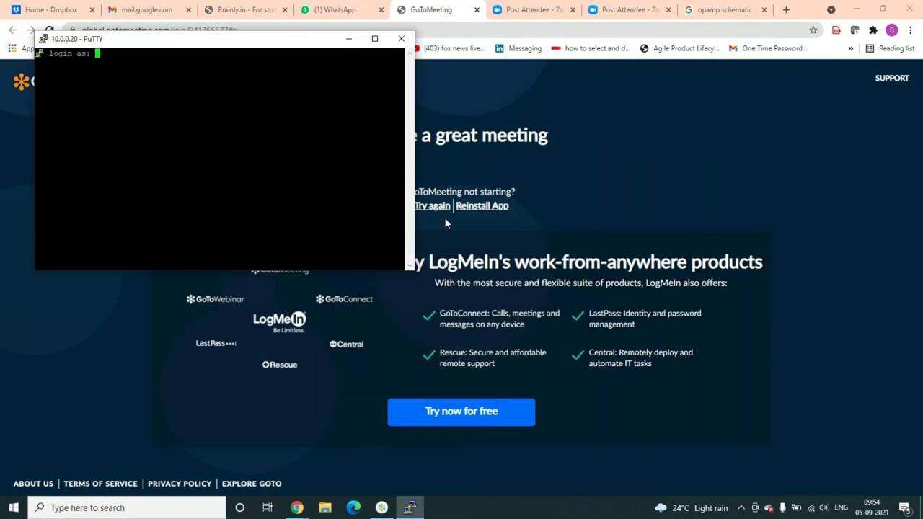
Log in to the SSH session with the account username and account password, and start a VNC desktop with the vncserver command.
{"action": "type", "text": "komalp"}
{"action": "key", "text": "Return"}
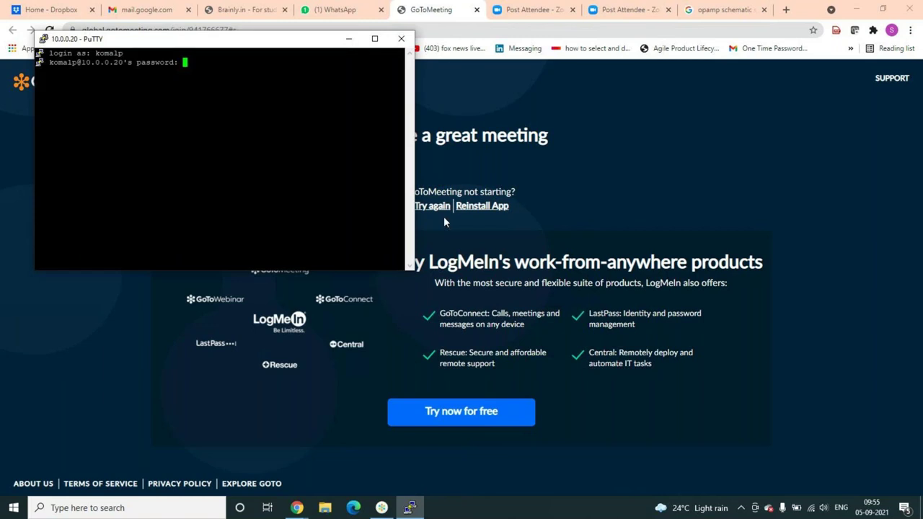
{"action": "key", "text": "Return"}
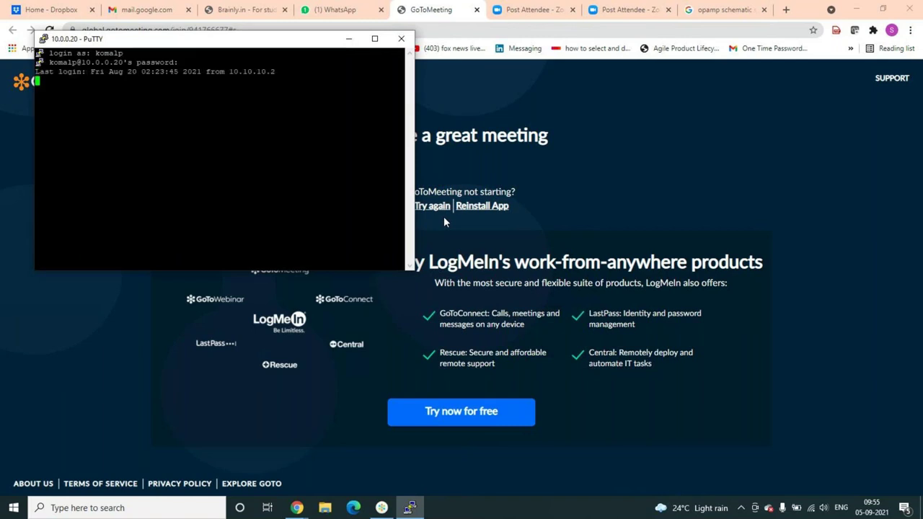
{"action": "type", "text": "vncserver"}
{"action": "key", "text": "Return"}
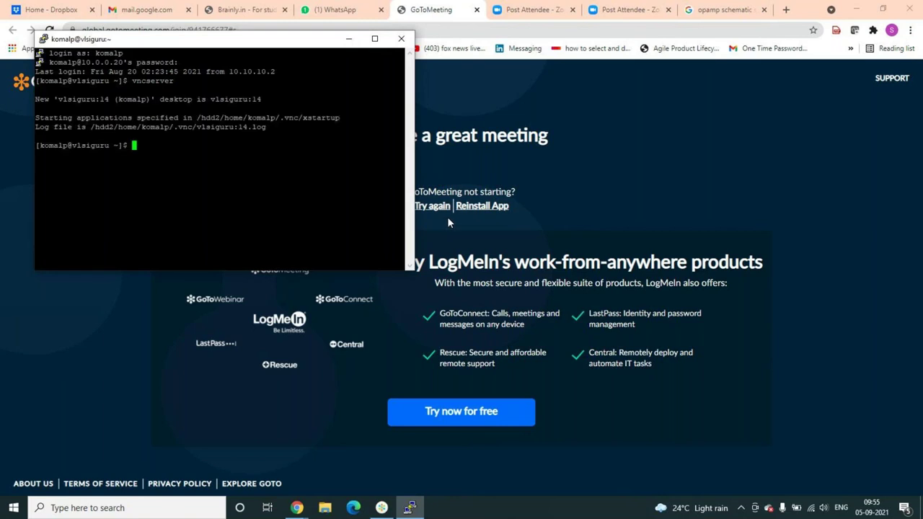
Find VNC Viewer through a Windows search and launch it.
{"action": "left_click", "coordinate": [204, 507]}
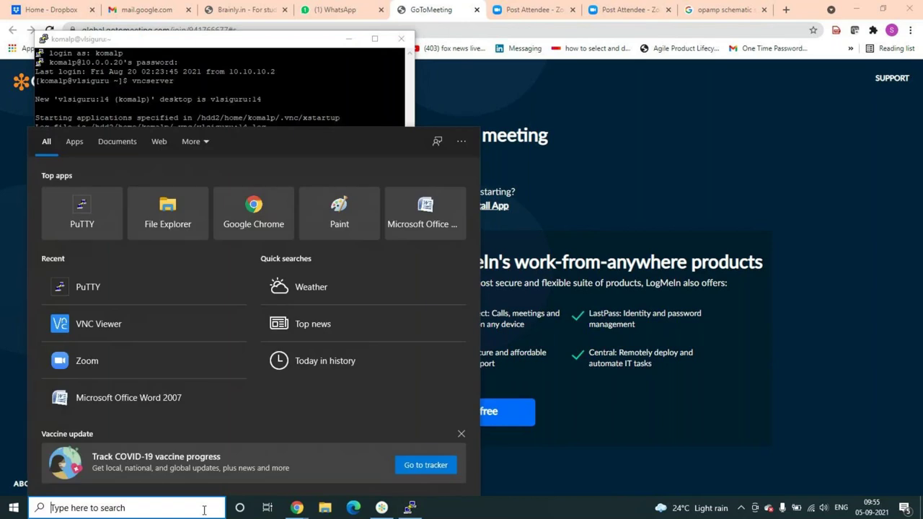
{"action": "type", "text": "vnc"}
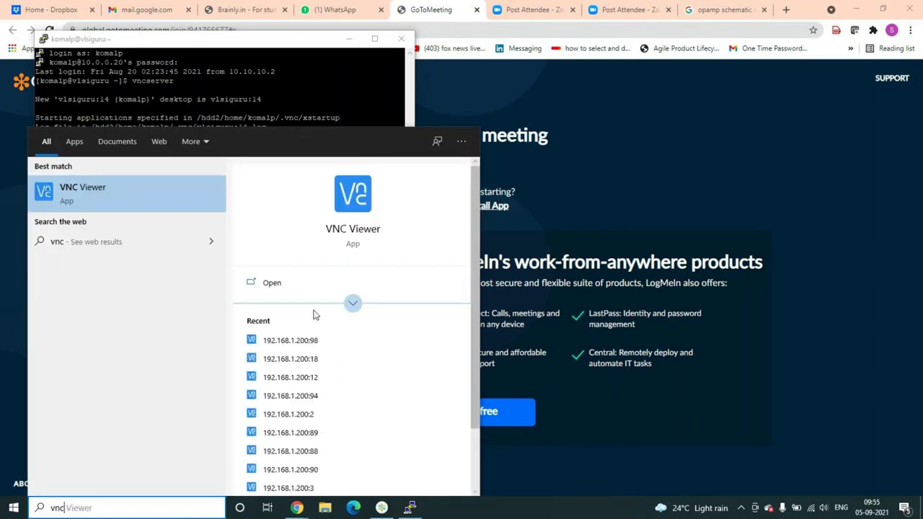
{"action": "scroll", "coordinate": [311, 338], "scroll_direction": "down", "scroll_amount": 2}
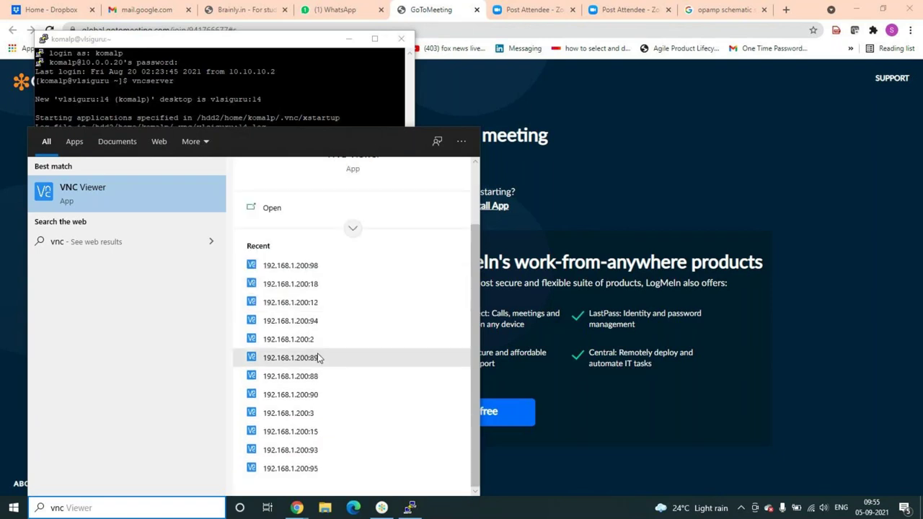
{"action": "scroll", "coordinate": [435, 378], "scroll_direction": "up", "scroll_amount": 2}
{"action": "left_click", "coordinate": [178, 513]}
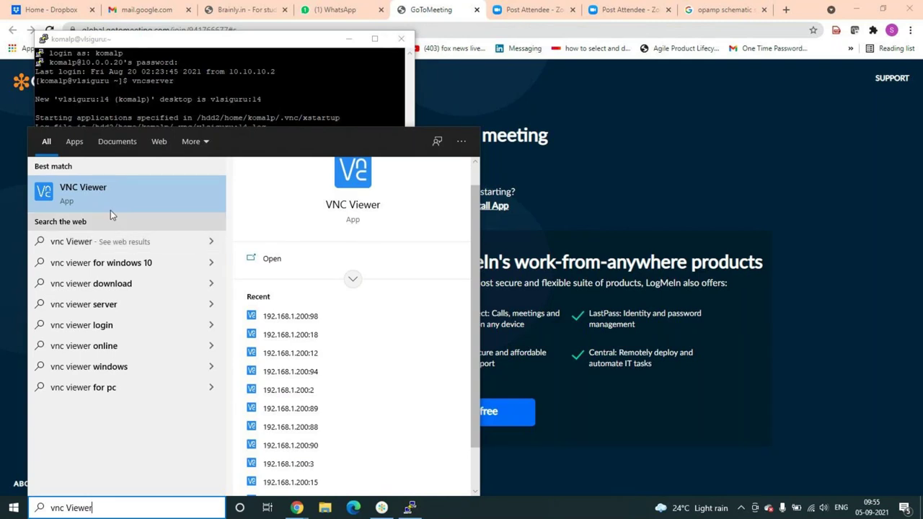
{"action": "left_click", "coordinate": [274, 254]}
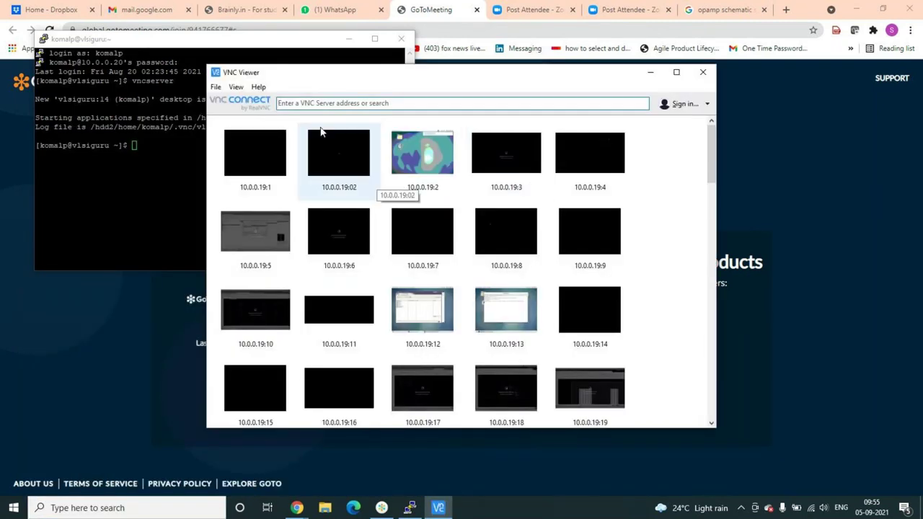
Connect to VNC server 10.0.0.20:14, accept the unencrypted connection and authenticate with the VNC password.
{"action": "type", "text": "10.0"}
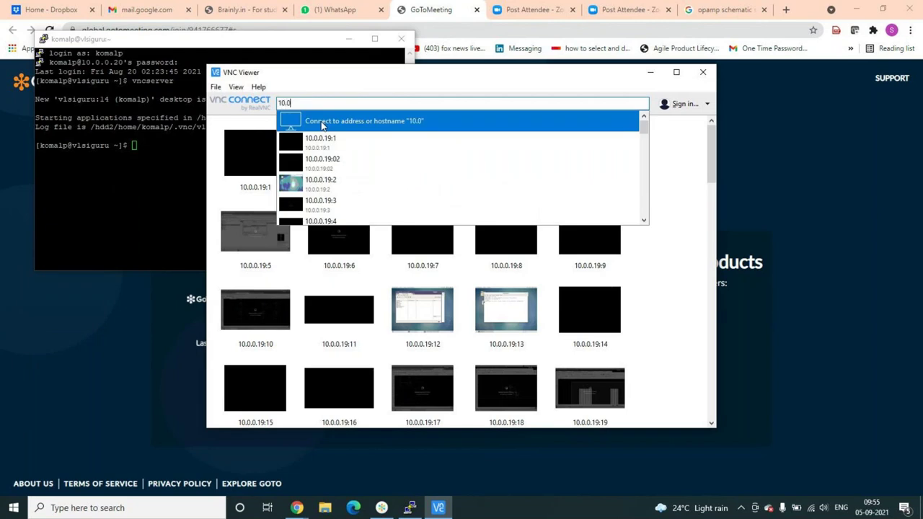
{"action": "type", "text": ".0.20"}
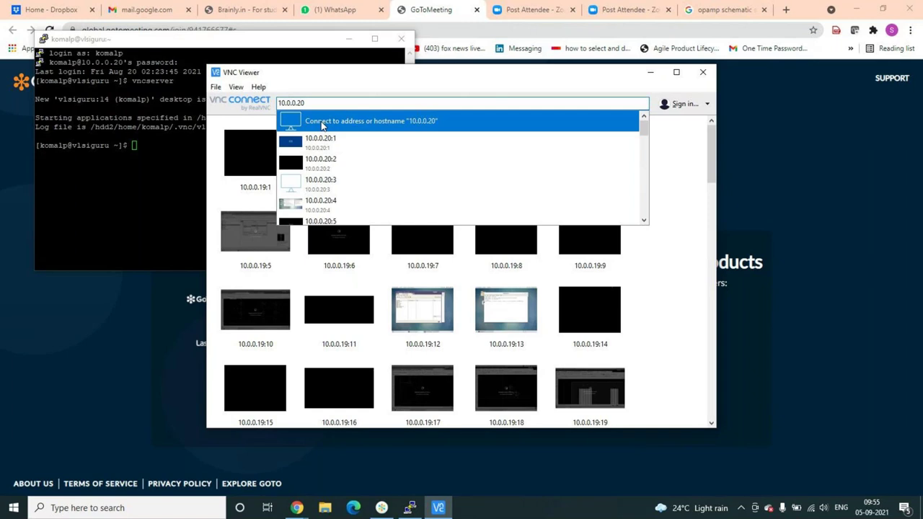
{"action": "type", "text": ":14"}
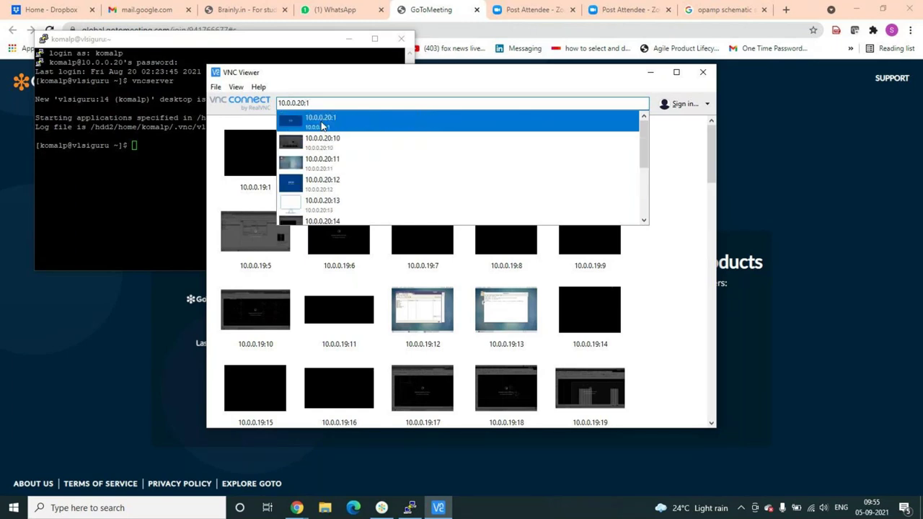
{"action": "left_click", "coordinate": [322, 126]}
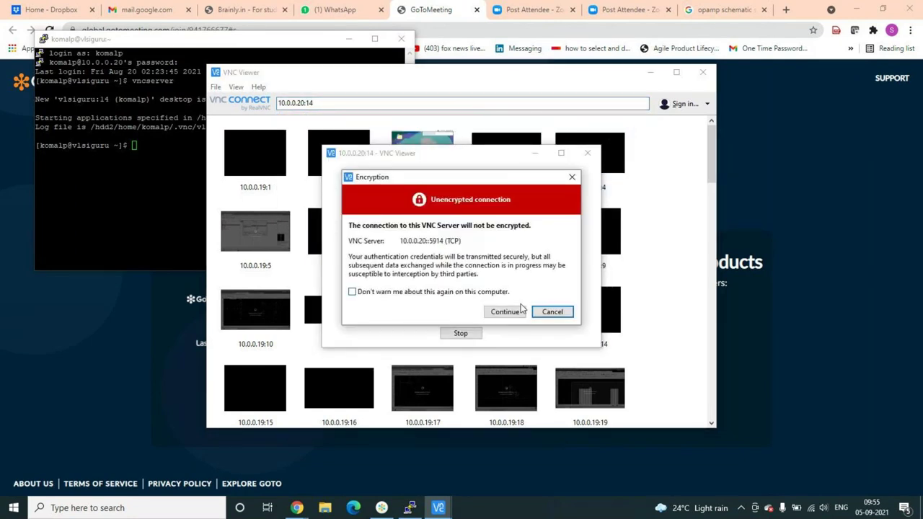
{"action": "left_click", "coordinate": [513, 312]}
{"action": "type", "text": "*"}
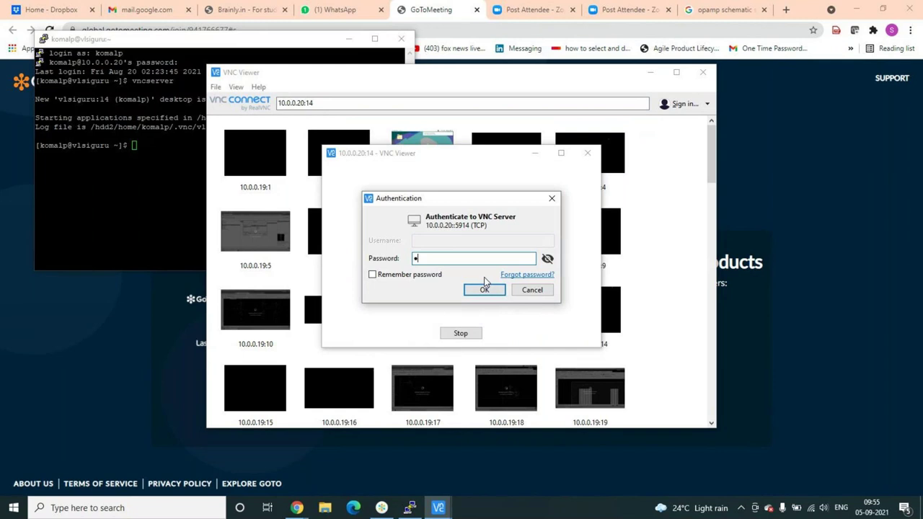
{"action": "type", "text": "*******"}
{"action": "left_click", "coordinate": [484, 289]}
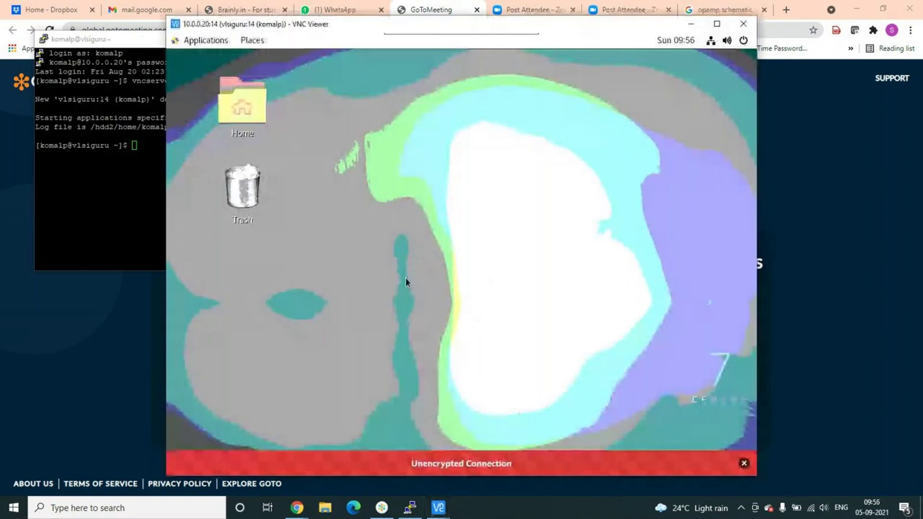
Open a terminal on the remote desktop and recall the earlier command vncserver -geometry 1300x760 at the prompt without running it.
{"action": "right_click", "coordinate": [405, 279]}
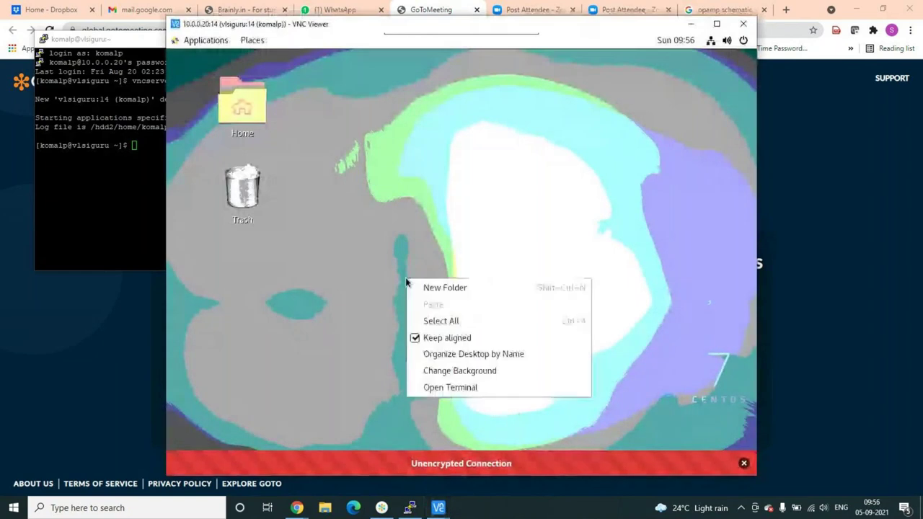
{"action": "left_click", "coordinate": [462, 386]}
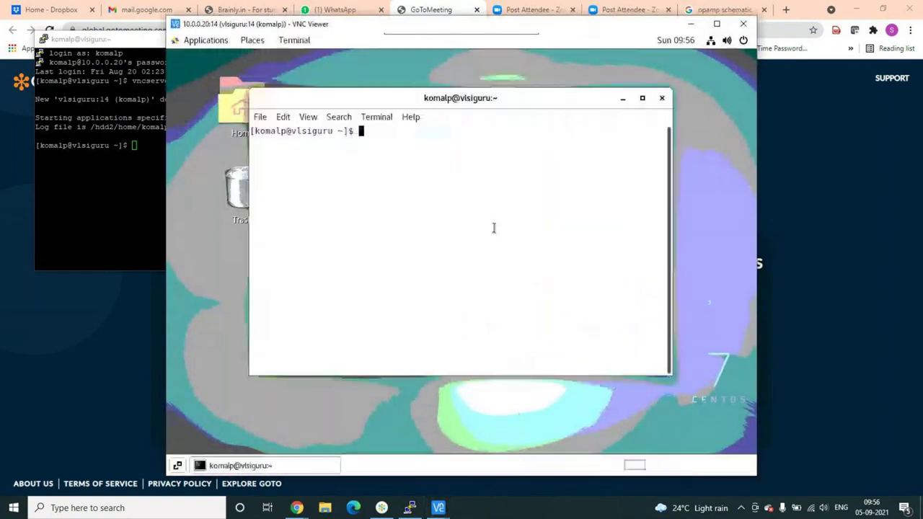
{"action": "type", "text": "tcsh"}
{"action": "key", "text": "Up"}
{"action": "key", "text": "Up"}
{"action": "key", "text": "Up"}
{"action": "key", "text": "Down"}
{"action": "key", "text": "Down"}
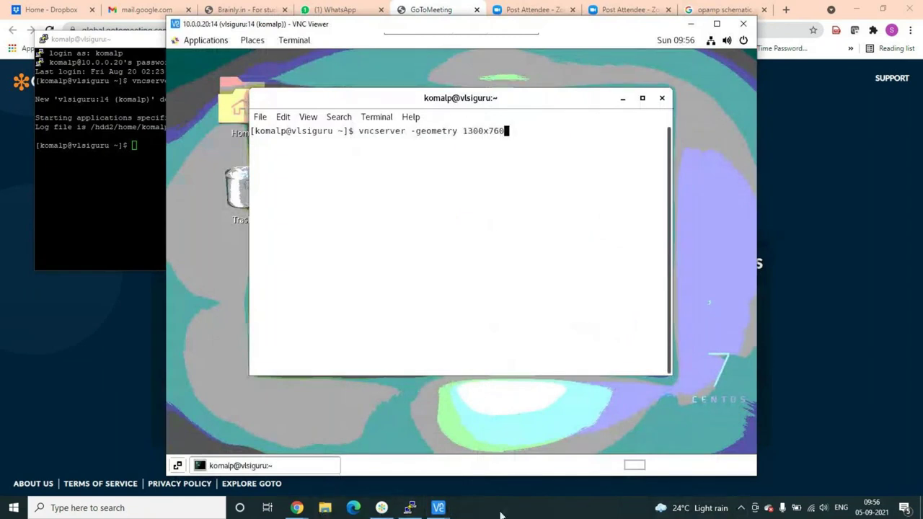
Launch Paint through the Windows search, make a tiny line mark on the canvas and select a calligraphy brush.
{"action": "left_click", "coordinate": [174, 509]}
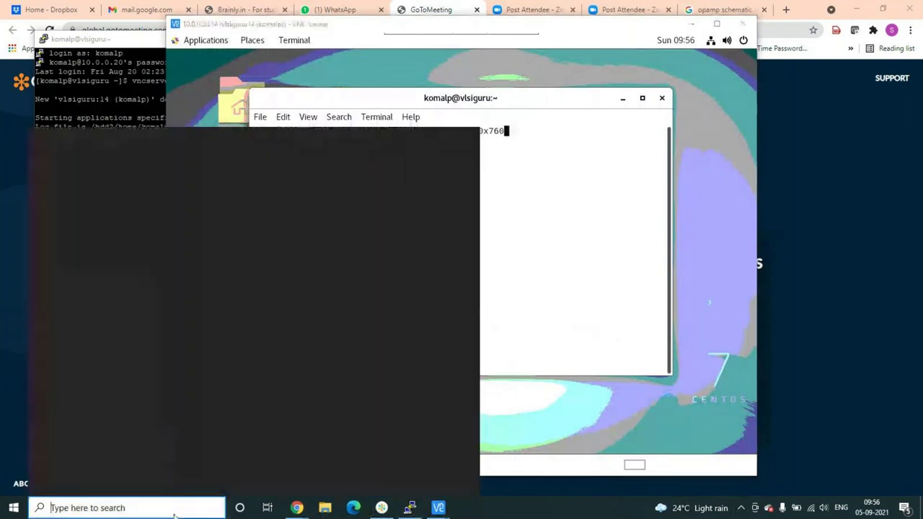
{"action": "left_click", "coordinate": [332, 221]}
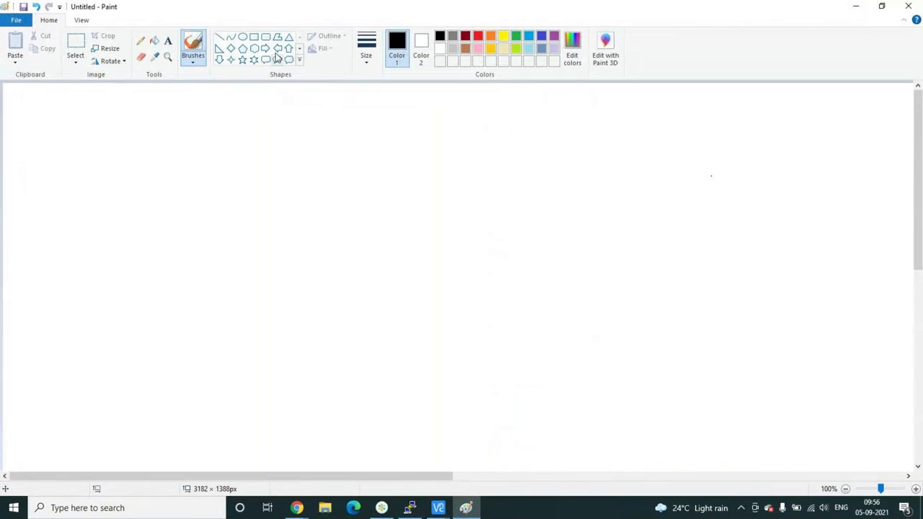
{"action": "left_click", "coordinate": [221, 41]}
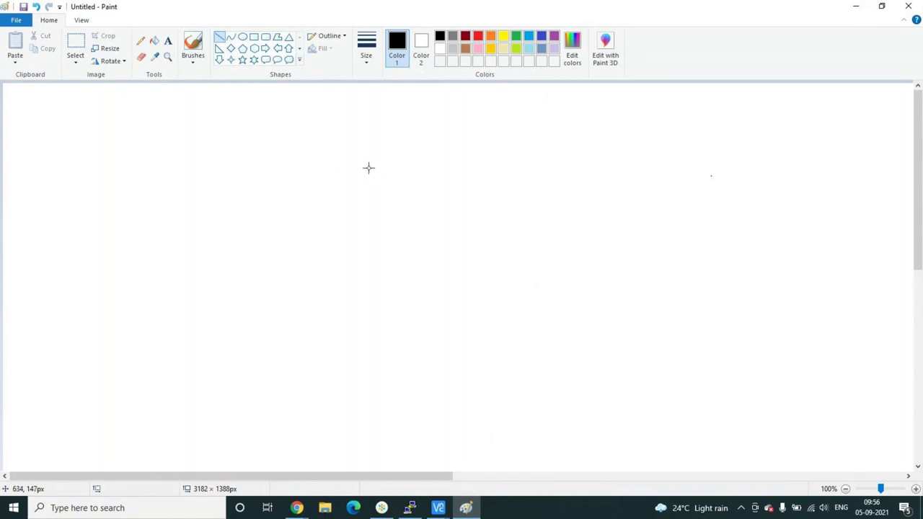
{"action": "left_click_drag", "start_coordinate": [227, 144], "coordinate": [227, 148]}
{"action": "left_click", "coordinate": [193, 58]}
{"action": "left_click", "coordinate": [241, 81]}
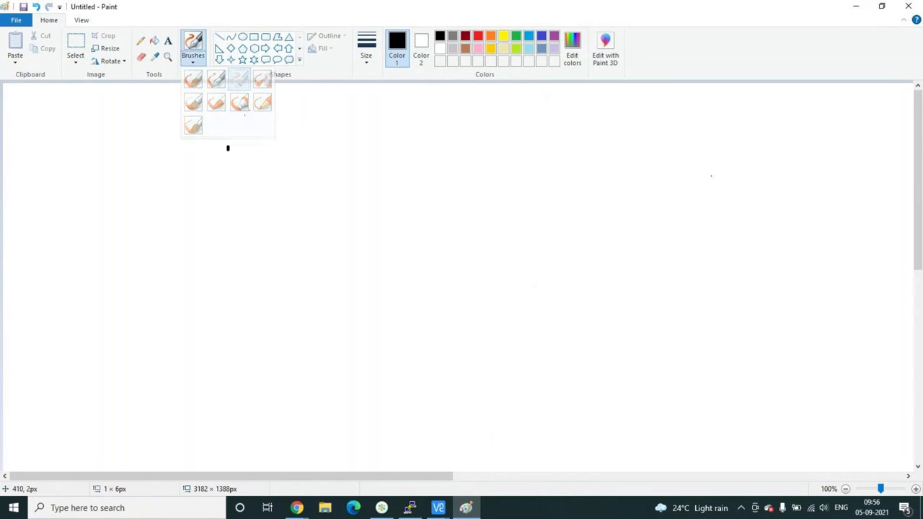
Draw a horizontal wire with three zigzag resistors in series across the canvas, undoing the first trial stroke.
{"action": "left_click_drag", "start_coordinate": [226, 245], "coordinate": [275, 240]}
{"action": "key", "text": "ctrl+z"}
{"action": "mouse_move", "coordinate": [245, 234]}
{"action": "left_mouse_down"}
{"action": "mouse_move", "coordinate": [311, 231]}
{"action": "mouse_move", "coordinate": [314, 202]}
{"action": "mouse_move", "coordinate": [324, 225]}
{"action": "mouse_move", "coordinate": [332, 207]}
{"action": "mouse_move", "coordinate": [339, 233]}
{"action": "mouse_move", "coordinate": [353, 241]}
{"action": "mouse_move", "coordinate": [364, 204]}
{"action": "mouse_move", "coordinate": [369, 226]}
{"action": "mouse_move", "coordinate": [409, 231]}
{"action": "left_mouse_up"}
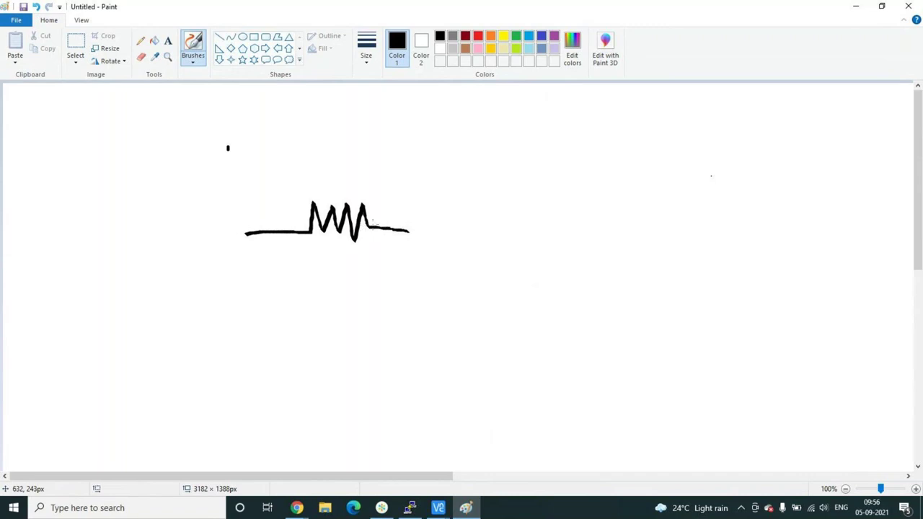
{"action": "mouse_move", "coordinate": [367, 227]}
{"action": "left_mouse_down"}
{"action": "mouse_move", "coordinate": [443, 230]}
{"action": "mouse_move", "coordinate": [444, 220]}
{"action": "mouse_move", "coordinate": [455, 237]}
{"action": "mouse_move", "coordinate": [478, 245]}
{"action": "mouse_move", "coordinate": [489, 201]}
{"action": "mouse_move", "coordinate": [514, 197]}
{"action": "mouse_move", "coordinate": [518, 233]}
{"action": "mouse_move", "coordinate": [564, 231]}
{"action": "mouse_move", "coordinate": [566, 203]}
{"action": "mouse_move", "coordinate": [576, 244]}
{"action": "mouse_move", "coordinate": [585, 203]}
{"action": "mouse_move", "coordinate": [596, 249]}
{"action": "mouse_move", "coordinate": [609, 196]}
{"action": "mouse_move", "coordinate": [618, 231]}
{"action": "mouse_move", "coordinate": [694, 224]}
{"action": "left_mouse_up"}
Handwrite the value 9 Ω below each of the three resistors.
{"action": "left_click_drag", "start_coordinate": [345, 255], "coordinate": [340, 263]}
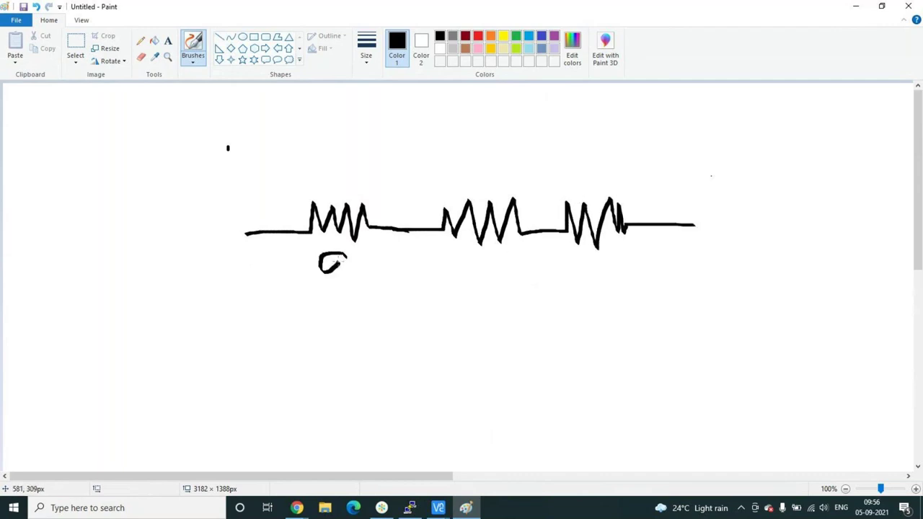
{"action": "left_click", "coordinate": [435, 508]}
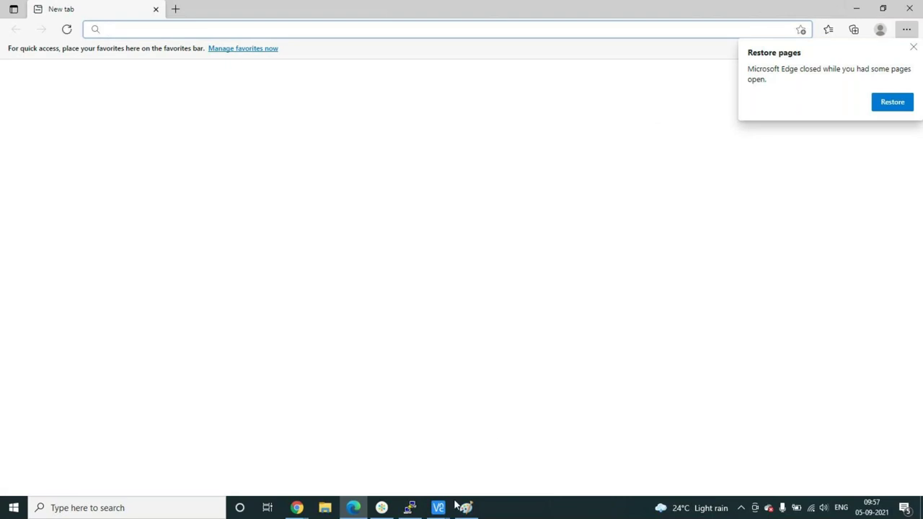
{"action": "mouse_move", "coordinate": [437, 510]}
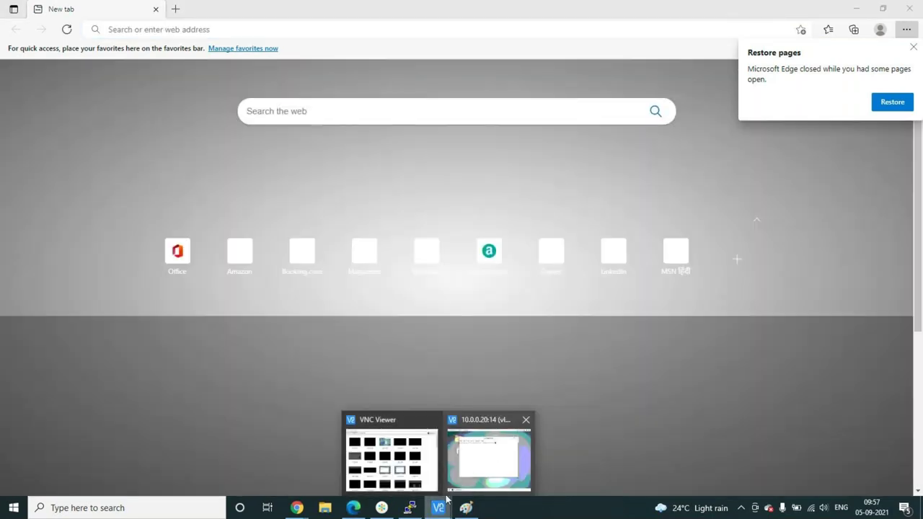
{"action": "left_click", "coordinate": [466, 508]}
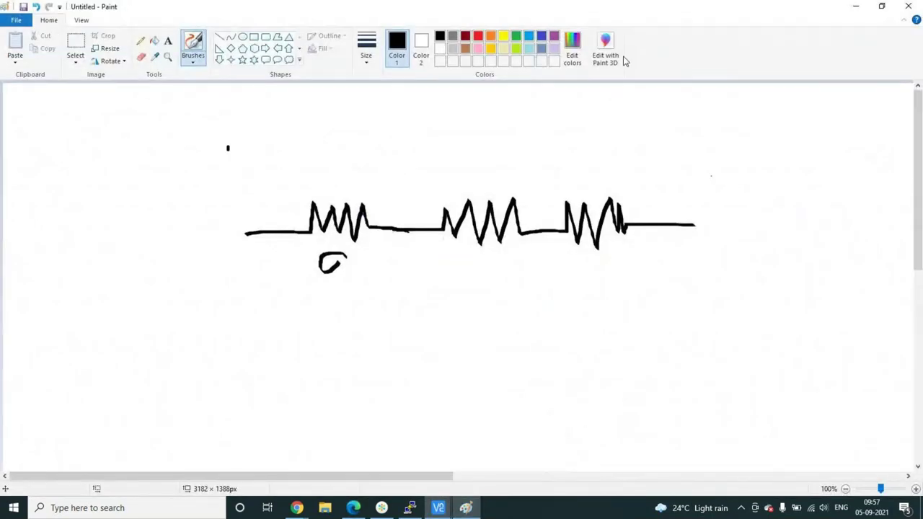
{"action": "mouse_move", "coordinate": [345, 253]}
{"action": "left_mouse_down"}
{"action": "mouse_move", "coordinate": [342, 299]}
{"action": "mouse_move", "coordinate": [365, 274]}
{"action": "mouse_move", "coordinate": [395, 273]}
{"action": "left_mouse_up"}
{"action": "mouse_move", "coordinate": [486, 265]}
{"action": "left_mouse_down"}
{"action": "mouse_move", "coordinate": [477, 273]}
{"action": "mouse_move", "coordinate": [491, 267]}
{"action": "mouse_move", "coordinate": [487, 300]}
{"action": "mouse_move", "coordinate": [532, 259]}
{"action": "mouse_move", "coordinate": [531, 282]}
{"action": "mouse_move", "coordinate": [572, 281]}
{"action": "left_mouse_up"}
{"action": "mouse_move", "coordinate": [606, 264]}
{"action": "left_mouse_down"}
{"action": "mouse_move", "coordinate": [601, 304]}
{"action": "mouse_move", "coordinate": [630, 254]}
{"action": "mouse_move", "coordinate": [637, 275]}
{"action": "mouse_move", "coordinate": [673, 278]}
{"action": "left_mouse_up"}
Draw bypass wires above the first two resistors and below the last two, and label the circuit's ends A and B.
{"action": "left_click_drag", "start_coordinate": [282, 148], "coordinate": [279, 230]}
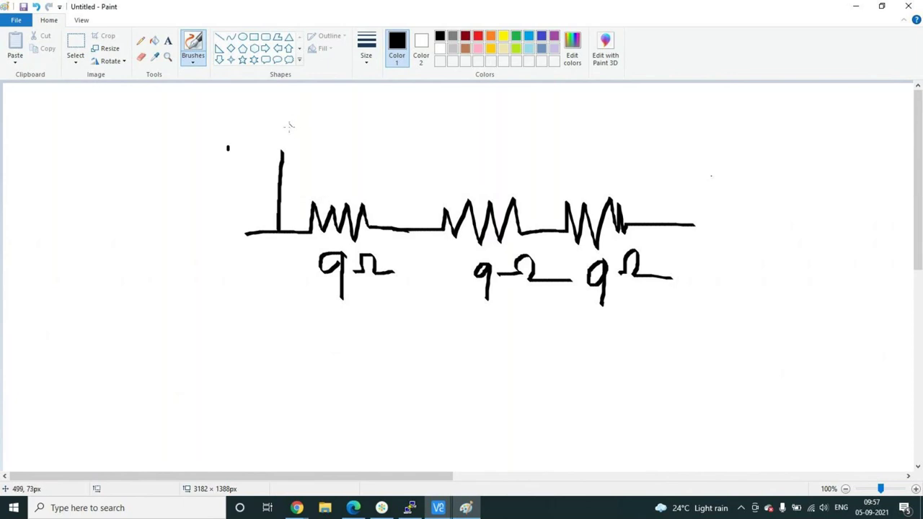
{"action": "mouse_move", "coordinate": [282, 147]}
{"action": "left_mouse_down"}
{"action": "mouse_move", "coordinate": [517, 154]}
{"action": "mouse_move", "coordinate": [534, 163]}
{"action": "mouse_move", "coordinate": [537, 224]}
{"action": "left_mouse_up"}
{"action": "mouse_move", "coordinate": [410, 228]}
{"action": "left_mouse_down"}
{"action": "mouse_move", "coordinate": [404, 311]}
{"action": "mouse_move", "coordinate": [670, 318]}
{"action": "mouse_move", "coordinate": [686, 225]}
{"action": "mouse_move", "coordinate": [748, 216]}
{"action": "left_mouse_up"}
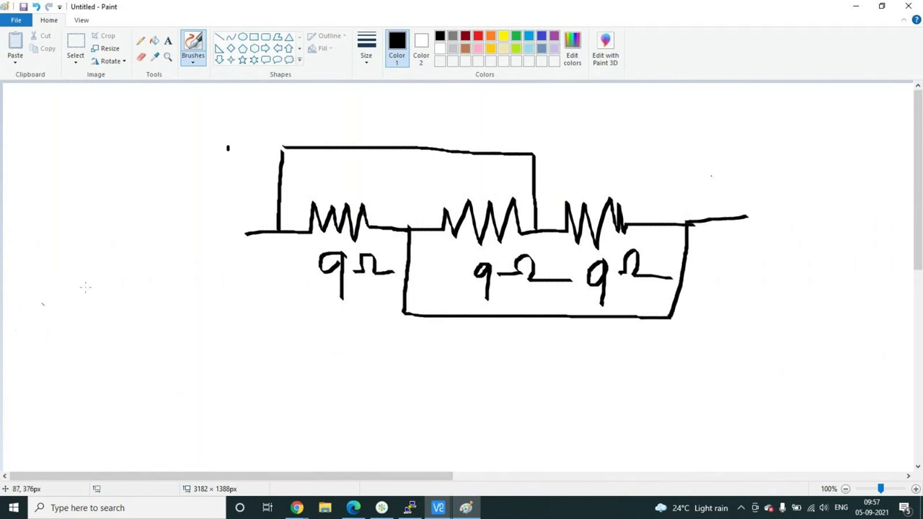
{"action": "mouse_move", "coordinate": [227, 245]}
{"action": "left_mouse_down"}
{"action": "mouse_move", "coordinate": [205, 289]}
{"action": "mouse_move", "coordinate": [223, 248]}
{"action": "mouse_move", "coordinate": [244, 271]}
{"action": "left_mouse_up"}
{"action": "mouse_move", "coordinate": [743, 225]}
{"action": "left_mouse_down"}
{"action": "mouse_move", "coordinate": [758, 244]}
{"action": "mouse_move", "coordinate": [742, 268]}
{"action": "left_mouse_up"}
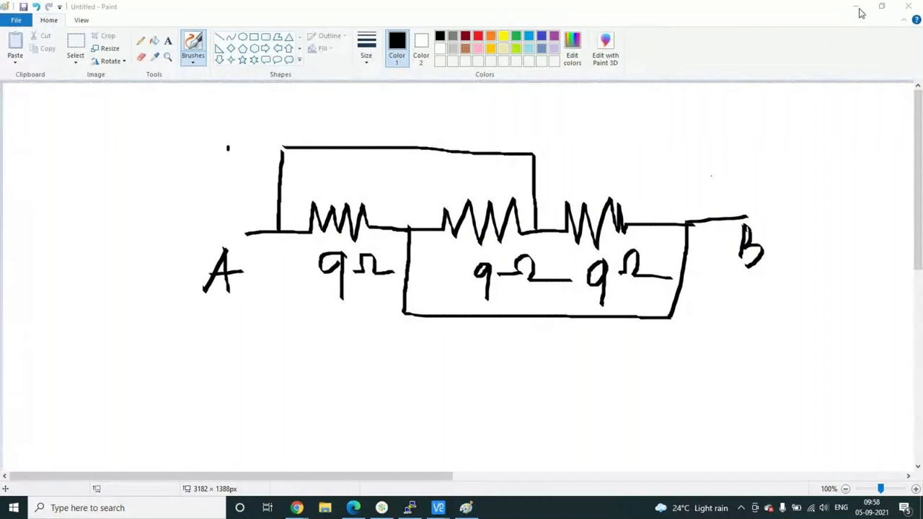
Extend the wire end at terminal A slightly, and bring up the GoTo meeting before returning to Paint.
{"action": "left_click", "coordinate": [859, 13]}
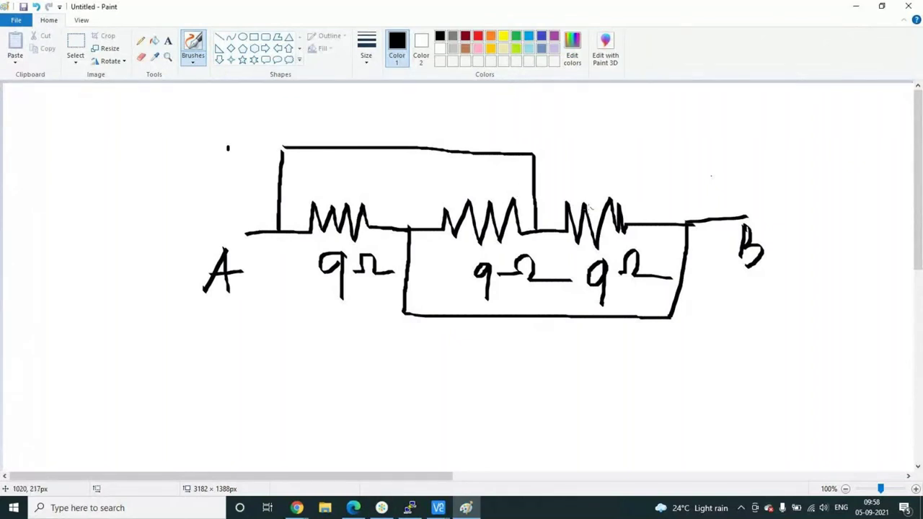
{"action": "left_click", "coordinate": [430, 509]}
{"action": "left_click_drag", "start_coordinate": [248, 233], "coordinate": [239, 235]}
{"action": "left_click", "coordinate": [381, 508]}
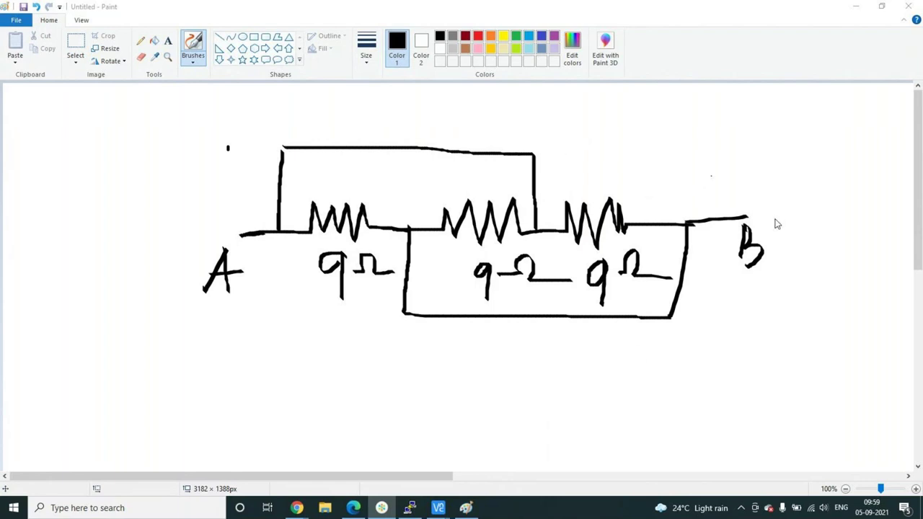
{"action": "left_click", "coordinate": [466, 507]}
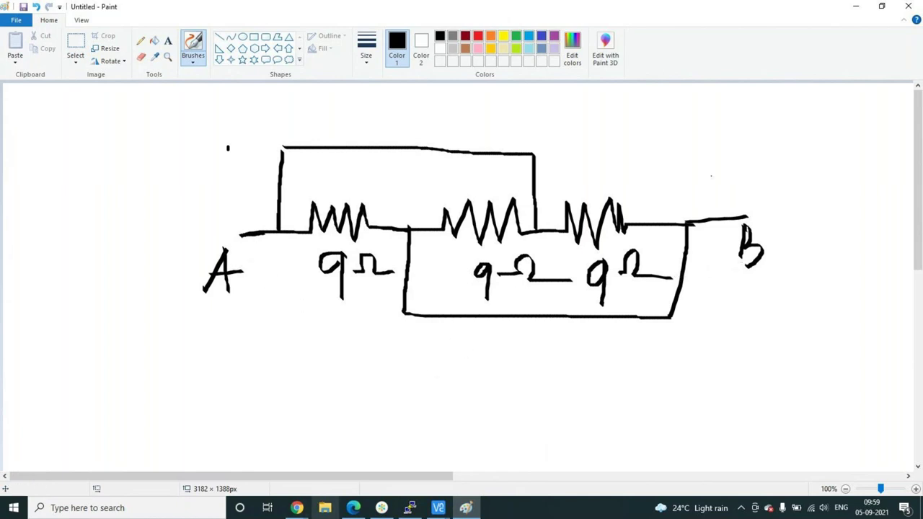
{"action": "left_click", "coordinate": [381, 508]}
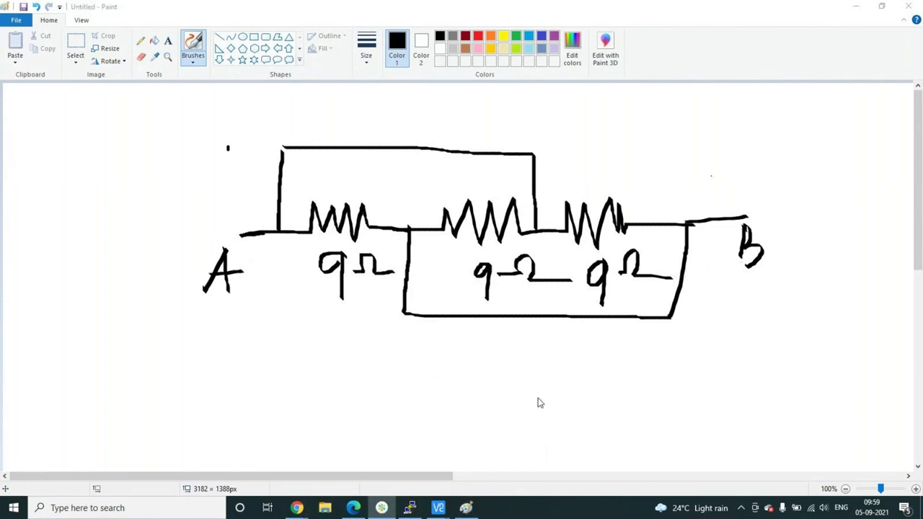
{"action": "left_click", "coordinate": [466, 509]}
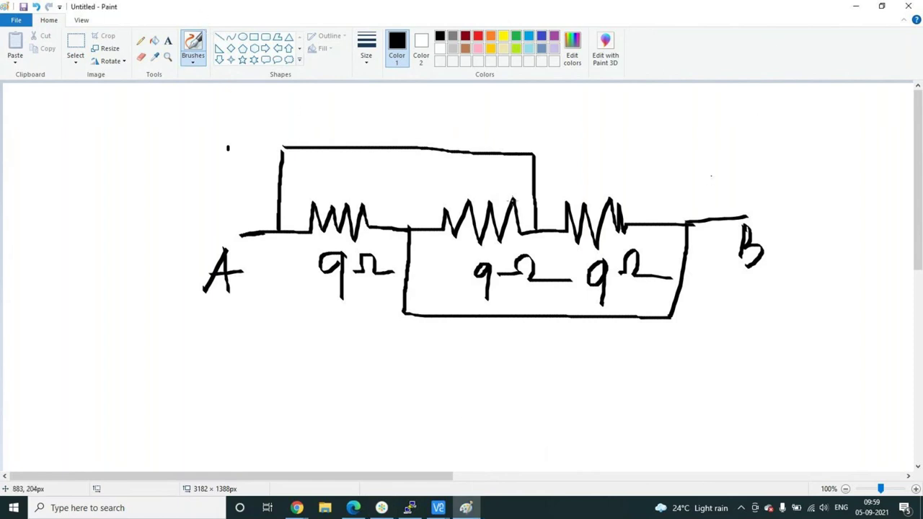
{"action": "left_click", "coordinate": [75, 63]}
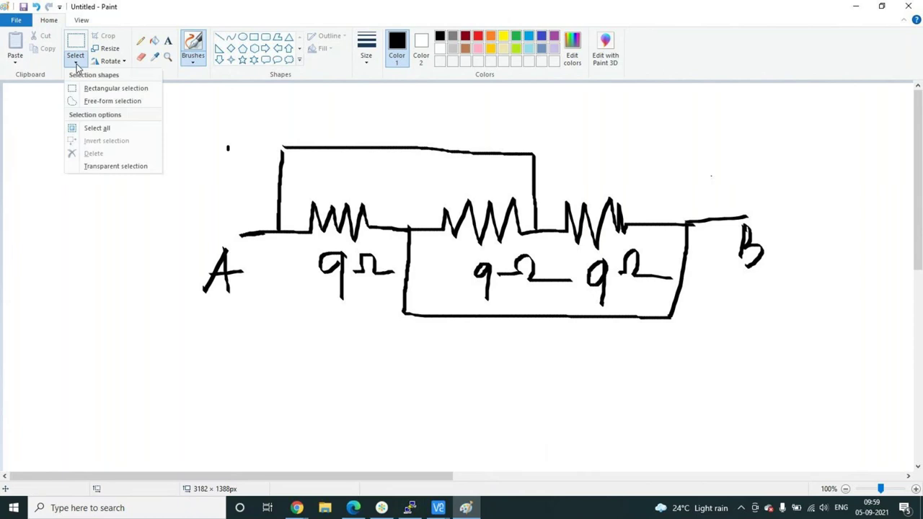
{"action": "left_click", "coordinate": [100, 129]}
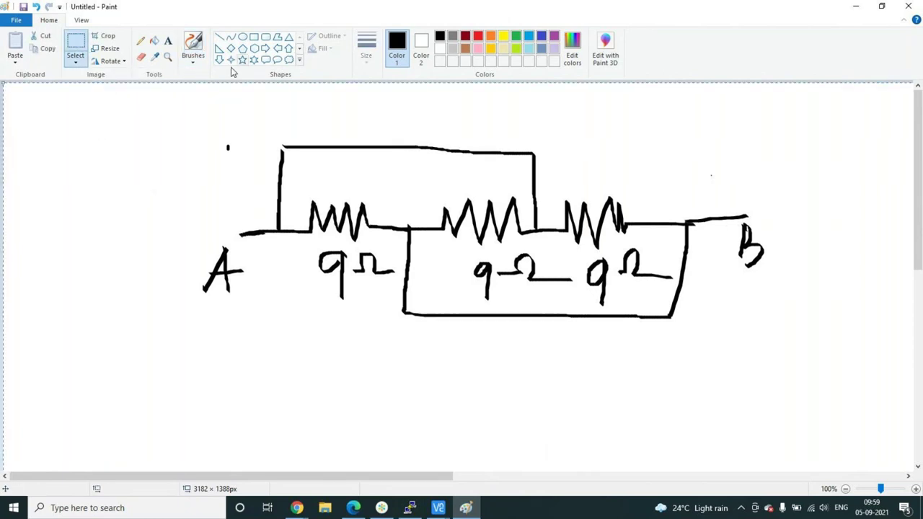
{"action": "left_click", "coordinate": [195, 64]}
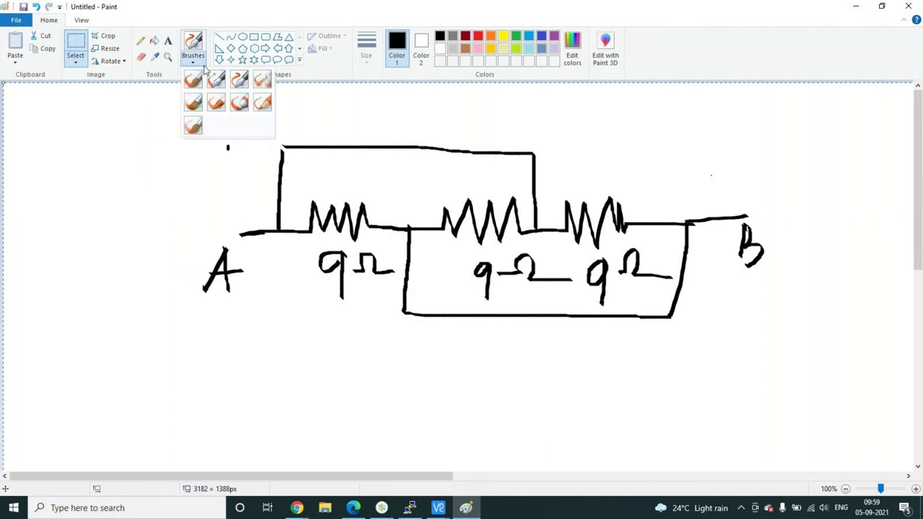
{"action": "left_click", "coordinate": [239, 79]}
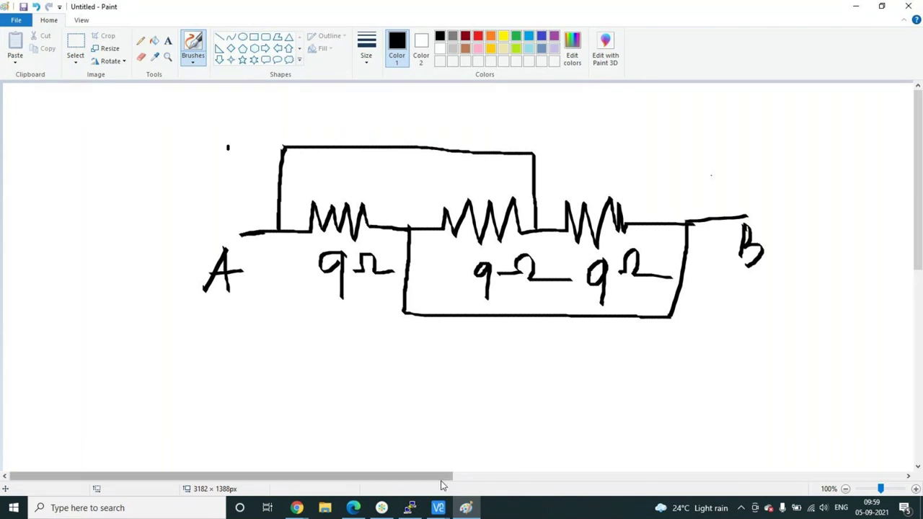
{"action": "left_click", "coordinate": [382, 509]}
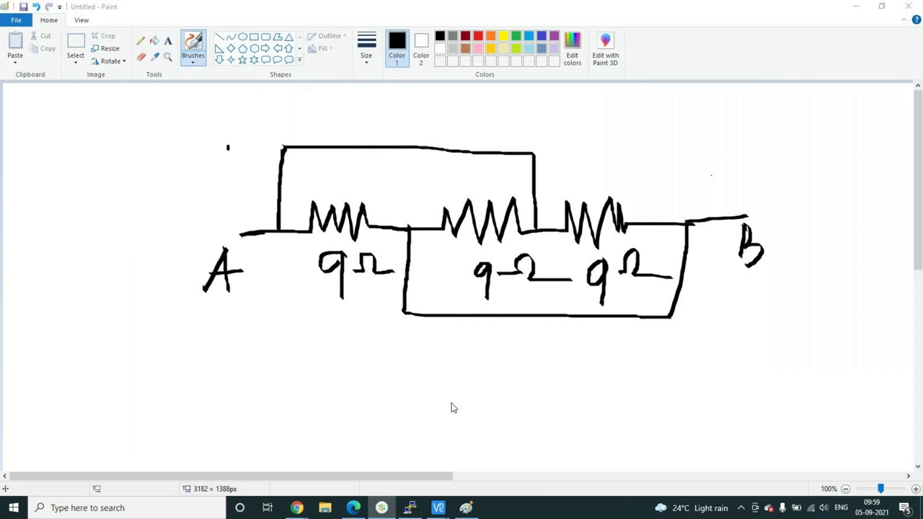
{"action": "left_click", "coordinate": [466, 507]}
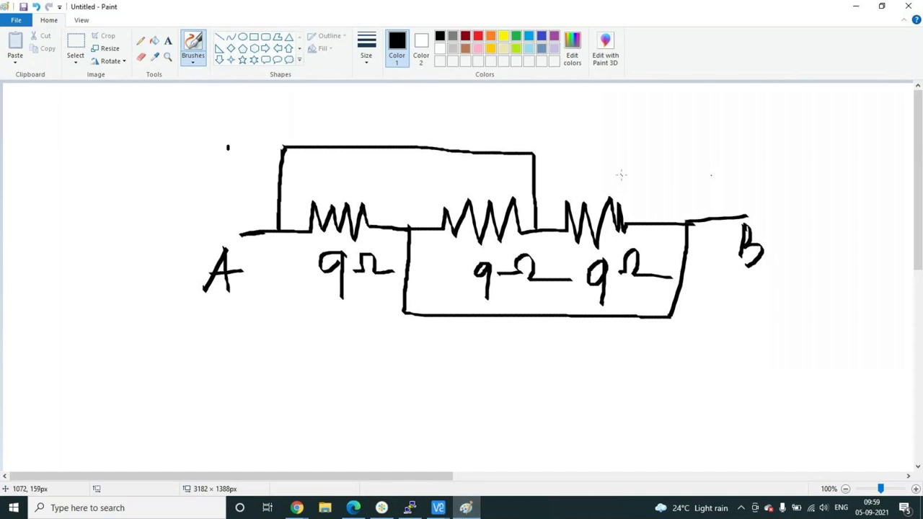
{"action": "left_click", "coordinate": [82, 65]}
{"action": "left_click", "coordinate": [80, 90]}
{"action": "left_click_drag", "start_coordinate": [36, 99], "coordinate": [159, 363]}
{"action": "left_click", "coordinate": [180, 161]}
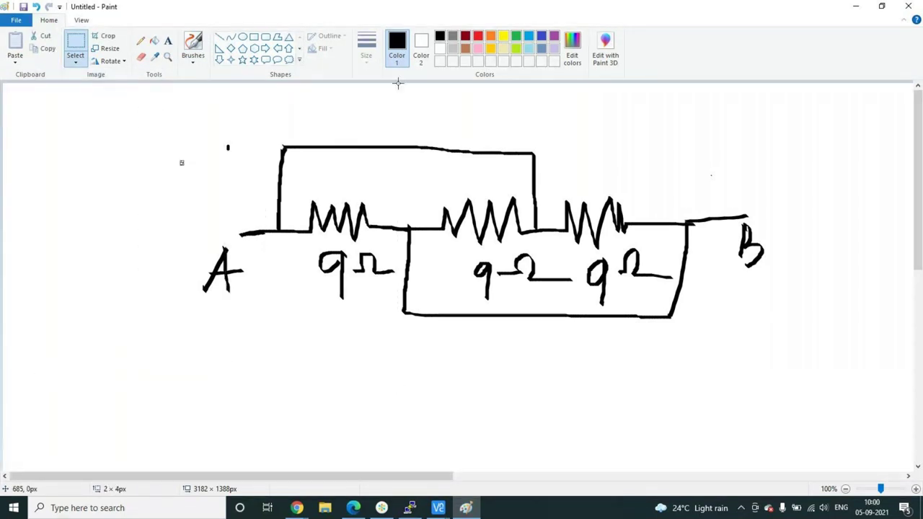
{"action": "left_click", "coordinate": [192, 62]}
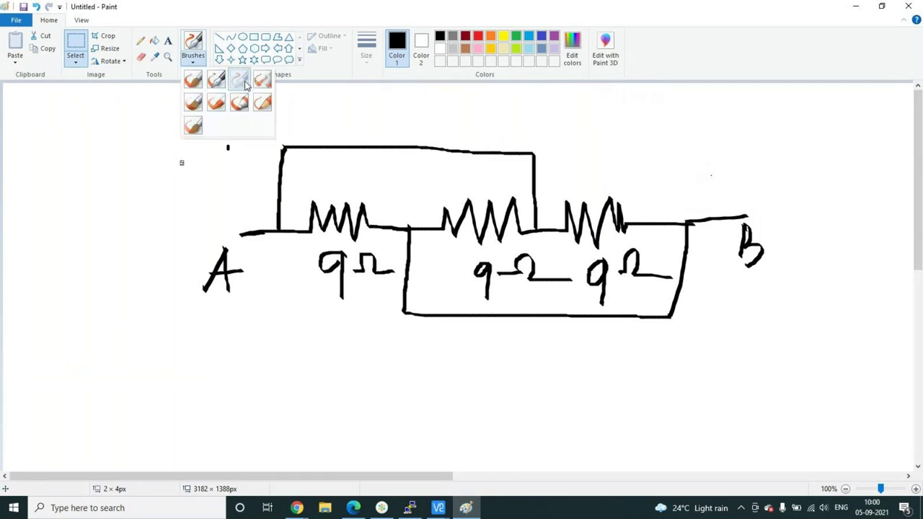
{"action": "left_click", "coordinate": [244, 83]}
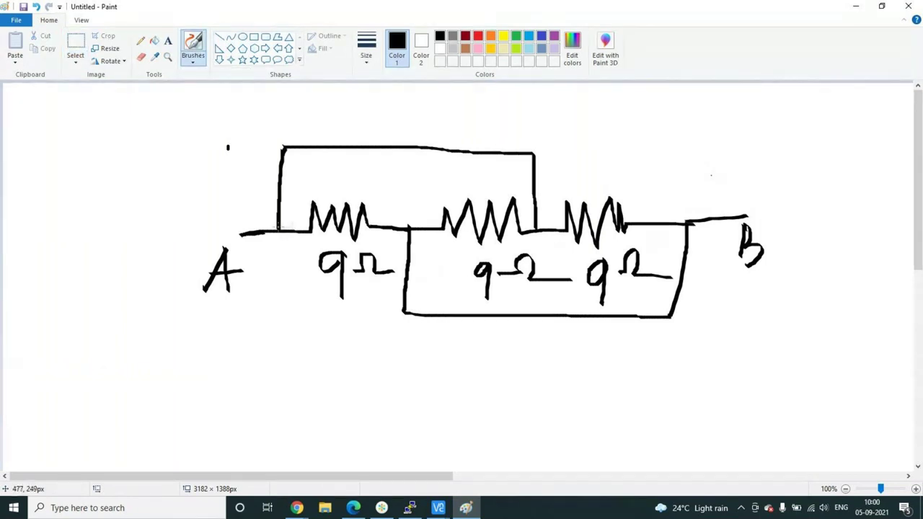
Mark the node at terminal A, label the inner junctions B and A, and retrace the wire leading to terminal B.
{"action": "left_click_drag", "start_coordinate": [279, 243], "coordinate": [274, 259]}
{"action": "mouse_move", "coordinate": [548, 235]}
{"action": "left_mouse_down"}
{"action": "mouse_move", "coordinate": [557, 272]}
{"action": "mouse_move", "coordinate": [537, 255]}
{"action": "mouse_move", "coordinate": [569, 252]}
{"action": "left_mouse_up"}
{"action": "left_click_drag", "start_coordinate": [685, 223], "coordinate": [739, 219]}
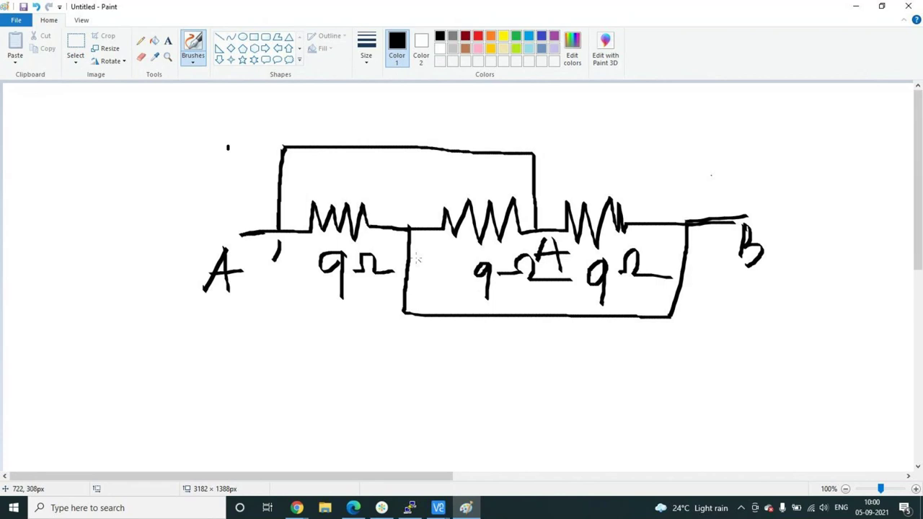
{"action": "mouse_move", "coordinate": [408, 186]}
{"action": "left_mouse_down"}
{"action": "mouse_move", "coordinate": [408, 212]}
{"action": "mouse_move", "coordinate": [409, 196]}
{"action": "mouse_move", "coordinate": [427, 206]}
{"action": "mouse_move", "coordinate": [409, 215]}
{"action": "left_mouse_up"}
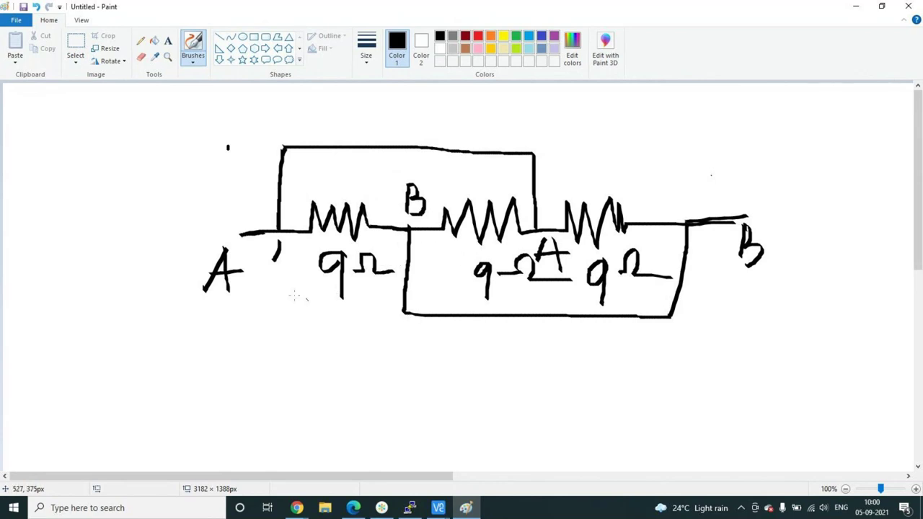
Draw a red equivalent circuit below the network with one resistor labelled 9 Ω between ends A and B.
{"action": "left_click", "coordinate": [477, 40]}
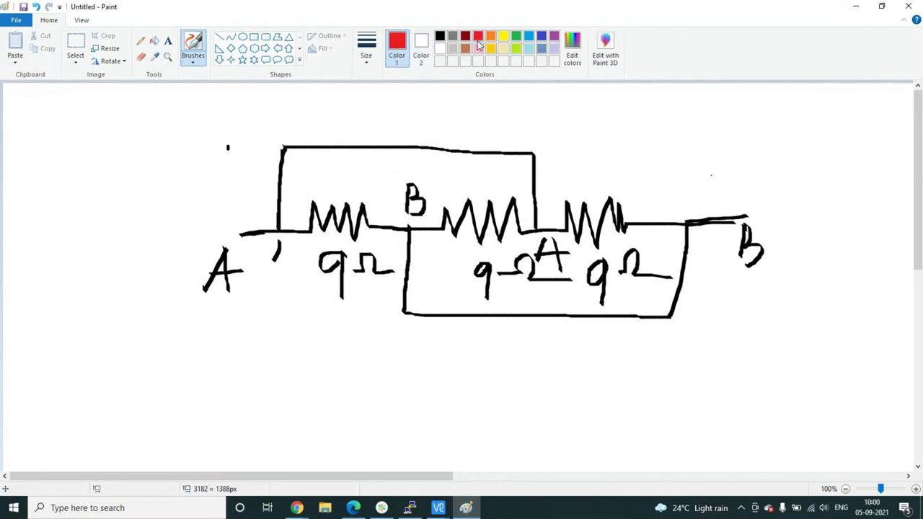
{"action": "mouse_move", "coordinate": [330, 399]}
{"action": "left_mouse_down"}
{"action": "mouse_move", "coordinate": [457, 378]}
{"action": "mouse_move", "coordinate": [482, 382]}
{"action": "mouse_move", "coordinate": [495, 402]}
{"action": "mouse_move", "coordinate": [607, 404]}
{"action": "left_mouse_up"}
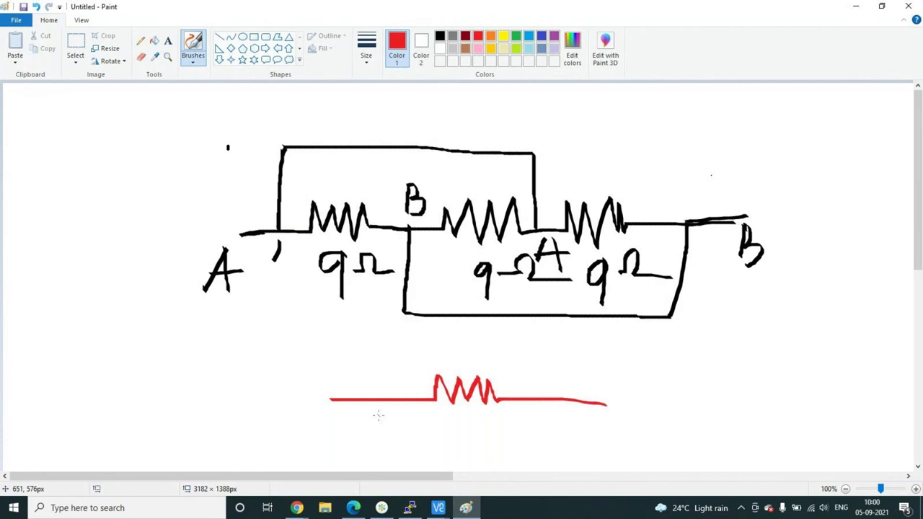
{"action": "mouse_move", "coordinate": [346, 410]}
{"action": "left_mouse_down"}
{"action": "mouse_move", "coordinate": [327, 442]}
{"action": "mouse_move", "coordinate": [338, 410]}
{"action": "mouse_move", "coordinate": [346, 453]}
{"action": "mouse_move", "coordinate": [341, 435]}
{"action": "mouse_move", "coordinate": [377, 436]}
{"action": "left_mouse_up"}
{"action": "mouse_move", "coordinate": [552, 413]}
{"action": "left_mouse_down"}
{"action": "mouse_move", "coordinate": [567, 431]}
{"action": "mouse_move", "coordinate": [548, 443]}
{"action": "left_mouse_up"}
{"action": "mouse_move", "coordinate": [458, 419]}
{"action": "left_mouse_down"}
{"action": "mouse_move", "coordinate": [435, 428]}
{"action": "mouse_move", "coordinate": [445, 413]}
{"action": "mouse_move", "coordinate": [451, 445]}
{"action": "mouse_move", "coordinate": [459, 417]}
{"action": "mouse_move", "coordinate": [466, 429]}
{"action": "mouse_move", "coordinate": [516, 434]}
{"action": "left_mouse_up"}
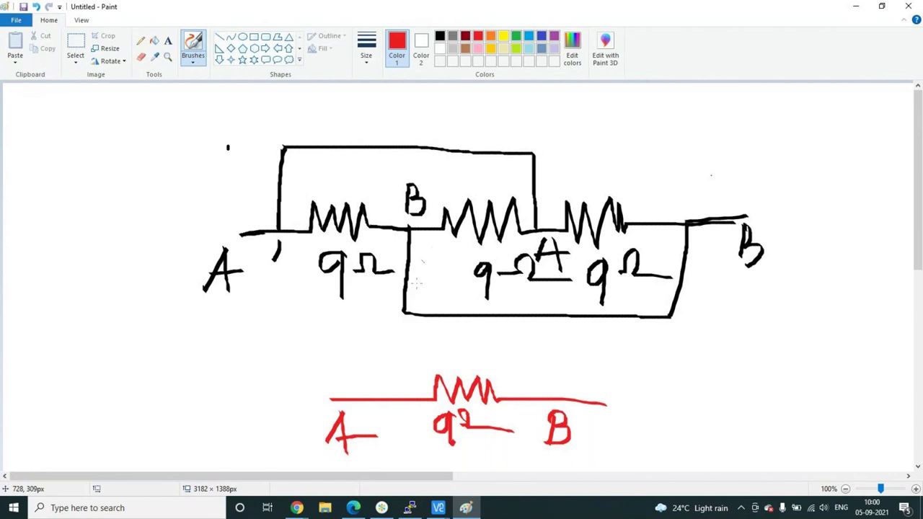
Add a parallel resistor branch above the red resistor and label it 9 Ω.
{"action": "mouse_move", "coordinate": [369, 398]}
{"action": "left_mouse_down"}
{"action": "mouse_move", "coordinate": [385, 366]}
{"action": "mouse_move", "coordinate": [427, 354]}
{"action": "mouse_move", "coordinate": [429, 336]}
{"action": "mouse_move", "coordinate": [450, 351]}
{"action": "mouse_move", "coordinate": [464, 331]}
{"action": "mouse_move", "coordinate": [466, 351]}
{"action": "mouse_move", "coordinate": [511, 373]}
{"action": "mouse_move", "coordinate": [514, 398]}
{"action": "left_mouse_up"}
{"action": "left_click_drag", "start_coordinate": [506, 323], "coordinate": [502, 353]}
{"action": "left_click_drag", "start_coordinate": [514, 338], "coordinate": [556, 355]}
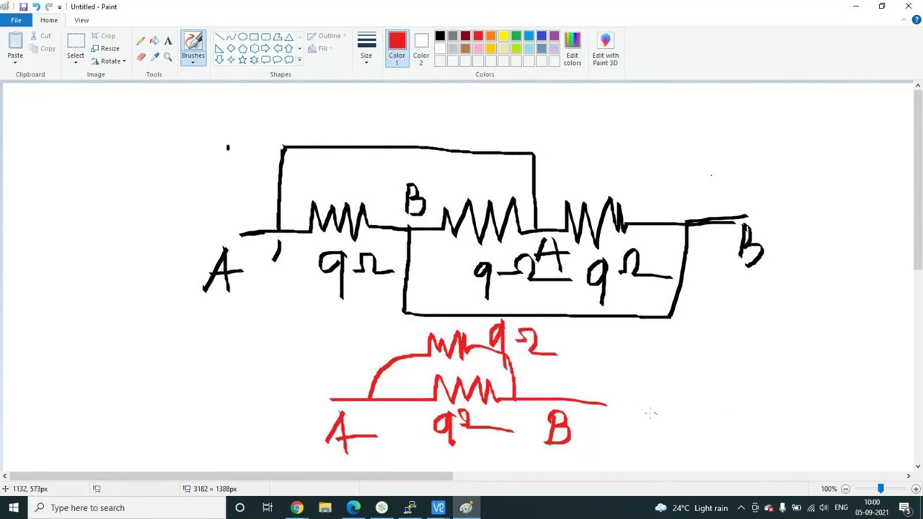
Try drawing the third red resistor in series beyond end B, and undo those strokes.
{"action": "mouse_move", "coordinate": [588, 400]}
{"action": "left_mouse_down"}
{"action": "mouse_move", "coordinate": [621, 414]}
{"action": "mouse_move", "coordinate": [627, 388]}
{"action": "mouse_move", "coordinate": [647, 409]}
{"action": "mouse_move", "coordinate": [699, 400]}
{"action": "left_mouse_up"}
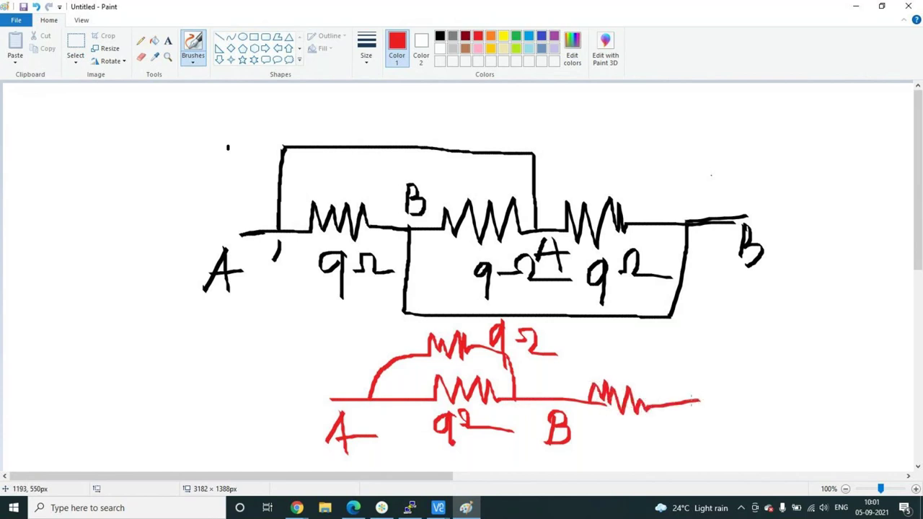
{"action": "mouse_move", "coordinate": [698, 408]}
{"action": "left_mouse_down"}
{"action": "mouse_move", "coordinate": [688, 419]}
{"action": "mouse_move", "coordinate": [714, 430]}
{"action": "left_mouse_up"}
{"action": "key", "text": "ctrl+z"}
{"action": "key", "text": "ctrl+z"}
{"action": "key", "text": "ctrl+z"}
{"action": "key", "text": "ctrl+z"}
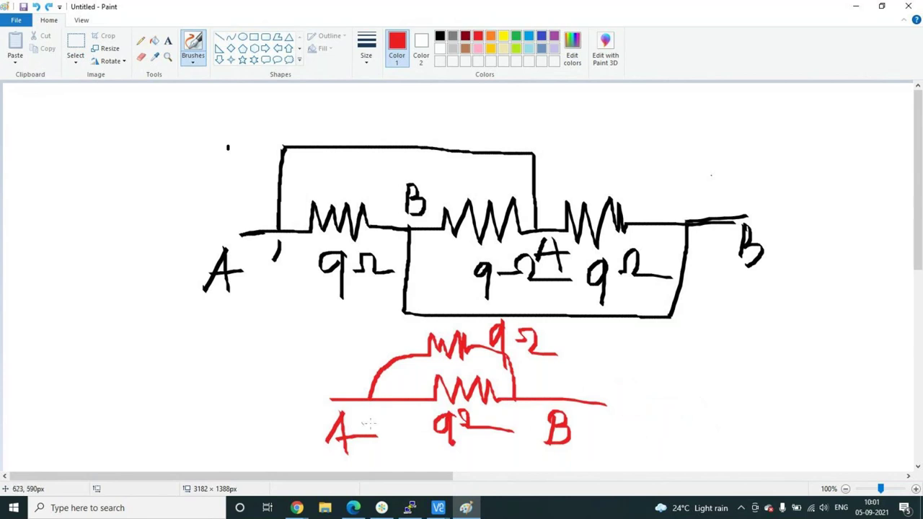
Add a third parallel resistor branch below the red resistor between A and B, and label it 9 Ω.
{"action": "mouse_move", "coordinate": [371, 402]}
{"action": "left_mouse_down"}
{"action": "mouse_move", "coordinate": [371, 449]}
{"action": "mouse_move", "coordinate": [416, 470]}
{"action": "mouse_move", "coordinate": [430, 452]}
{"action": "mouse_move", "coordinate": [442, 465]}
{"action": "mouse_move", "coordinate": [458, 453]}
{"action": "mouse_move", "coordinate": [461, 474]}
{"action": "mouse_move", "coordinate": [490, 465]}
{"action": "mouse_move", "coordinate": [511, 442]}
{"action": "mouse_move", "coordinate": [518, 402]}
{"action": "left_mouse_up"}
{"action": "mouse_move", "coordinate": [482, 437]}
{"action": "left_mouse_down"}
{"action": "mouse_move", "coordinate": [485, 459]}
{"action": "mouse_move", "coordinate": [501, 434]}
{"action": "left_mouse_up"}
{"action": "key", "text": "ctrl+z"}
{"action": "mouse_move", "coordinate": [487, 435]}
{"action": "left_mouse_down"}
{"action": "mouse_move", "coordinate": [509, 433]}
{"action": "mouse_move", "coordinate": [539, 454]}
{"action": "left_mouse_up"}
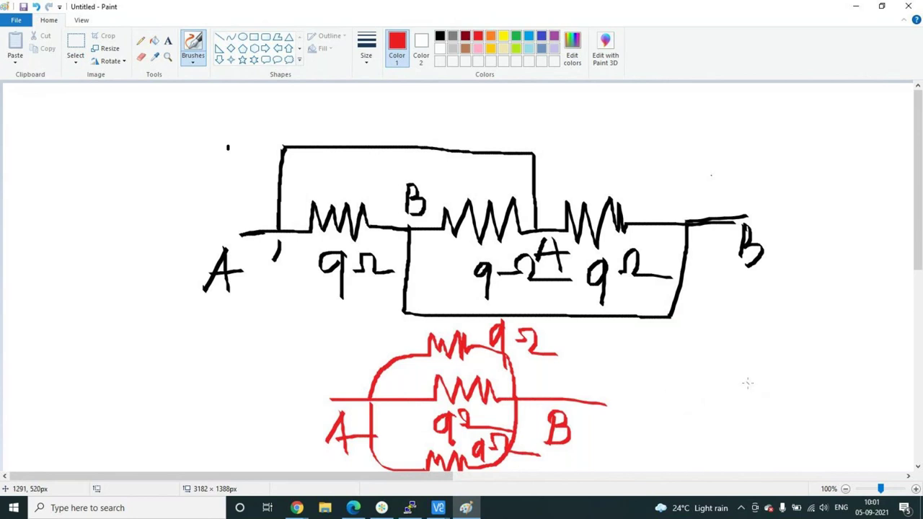
Handwrite = 9/3 beside the red parallel circuit, and undo the strokes.
{"action": "left_click_drag", "start_coordinate": [659, 394], "coordinate": [672, 403]}
{"action": "left_click_drag", "start_coordinate": [757, 393], "coordinate": [758, 429]}
{"action": "mouse_move", "coordinate": [775, 381]}
{"action": "left_mouse_down"}
{"action": "mouse_move", "coordinate": [758, 416]}
{"action": "mouse_move", "coordinate": [784, 395]}
{"action": "mouse_move", "coordinate": [794, 416]}
{"action": "mouse_move", "coordinate": [786, 426]}
{"action": "left_mouse_up"}
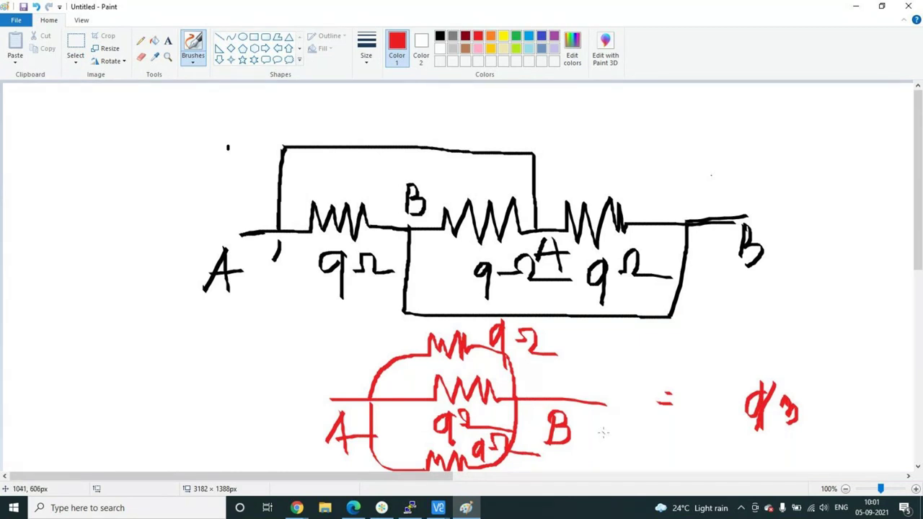
{"action": "key", "text": "ctrl+z"}
{"action": "key", "text": "ctrl+z"}
{"action": "key", "text": "ctrl+z"}
{"action": "key", "text": "ctrl+z"}
{"action": "key", "text": "ctrl+z"}
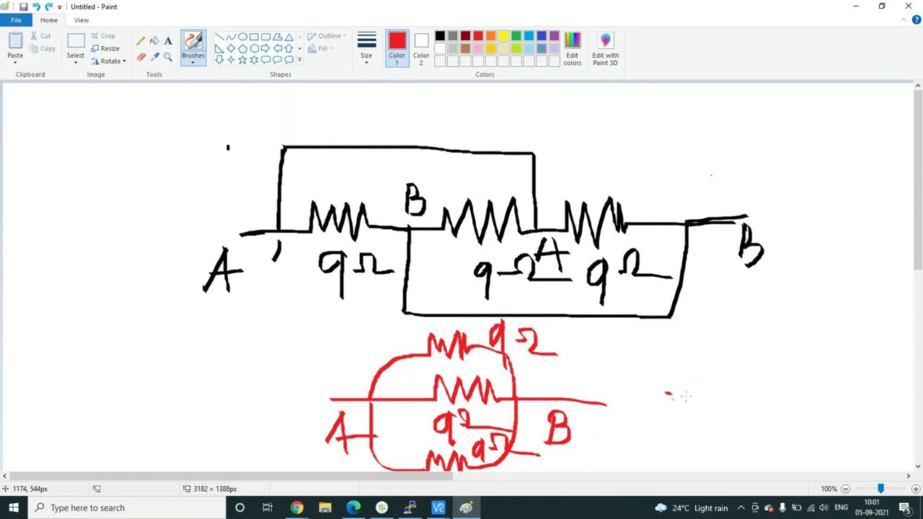
Handwrite the parallel resistance fraction 9×9 over 9+9 beside the red circuit.
{"action": "left_click_drag", "start_coordinate": [742, 366], "coordinate": [759, 361]}
{"action": "mouse_move", "coordinate": [735, 361]}
{"action": "left_mouse_down"}
{"action": "mouse_move", "coordinate": [758, 357]}
{"action": "mouse_move", "coordinate": [756, 401]}
{"action": "left_mouse_up"}
{"action": "mouse_move", "coordinate": [767, 355]}
{"action": "left_mouse_down"}
{"action": "mouse_move", "coordinate": [786, 389]}
{"action": "mouse_move", "coordinate": [763, 393]}
{"action": "left_mouse_up"}
{"action": "mouse_move", "coordinate": [810, 362]}
{"action": "left_mouse_down"}
{"action": "mouse_move", "coordinate": [793, 364]}
{"action": "mouse_move", "coordinate": [809, 414]}
{"action": "left_mouse_up"}
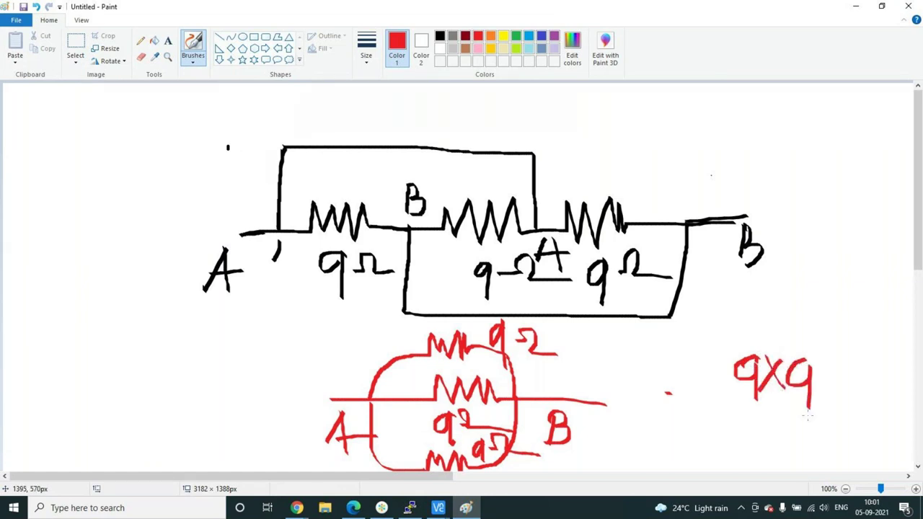
{"action": "left_click_drag", "start_coordinate": [732, 408], "coordinate": [845, 408]}
{"action": "mouse_move", "coordinate": [779, 419]}
{"action": "left_mouse_down"}
{"action": "mouse_move", "coordinate": [767, 428]}
{"action": "mouse_move", "coordinate": [788, 417]}
{"action": "mouse_move", "coordinate": [784, 455]}
{"action": "left_mouse_up"}
{"action": "mouse_move", "coordinate": [794, 430]}
{"action": "left_mouse_down"}
{"action": "mouse_move", "coordinate": [810, 428]}
{"action": "mouse_move", "coordinate": [797, 449]}
{"action": "left_mouse_up"}
{"action": "left_click_drag", "start_coordinate": [830, 421], "coordinate": [830, 461]}
{"action": "left_click_drag", "start_coordinate": [829, 418], "coordinate": [872, 411]}
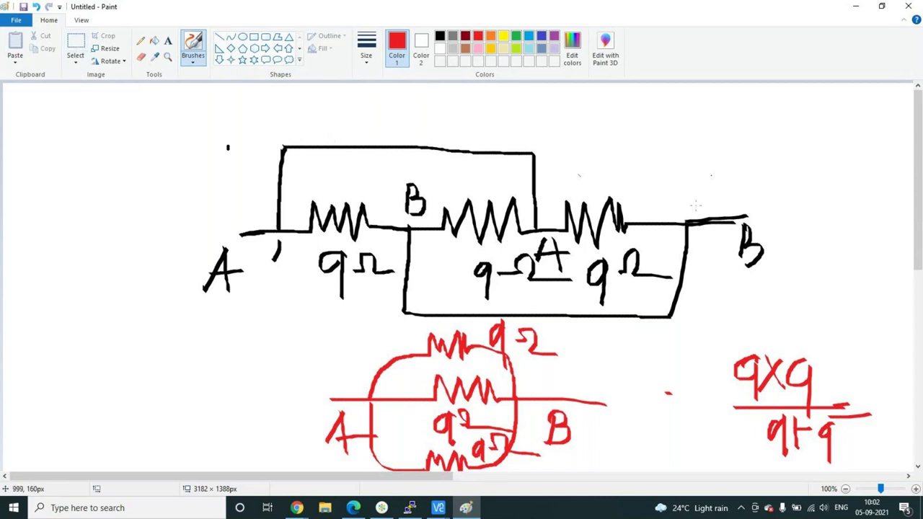
Handwrite 81/18 = 9/2 beside the black network, and extend it to the fraction 9/2 × 9 over 9/2 + 9.
{"action": "mouse_move", "coordinate": [102, 144]}
{"action": "left_mouse_down"}
{"action": "mouse_move", "coordinate": [92, 153]}
{"action": "mouse_move", "coordinate": [101, 131]}
{"action": "left_mouse_up"}
{"action": "mouse_move", "coordinate": [114, 148]}
{"action": "left_mouse_down"}
{"action": "mouse_move", "coordinate": [130, 144]}
{"action": "mouse_move", "coordinate": [116, 165]}
{"action": "mouse_move", "coordinate": [134, 139]}
{"action": "mouse_move", "coordinate": [143, 168]}
{"action": "mouse_move", "coordinate": [105, 170]}
{"action": "mouse_move", "coordinate": [176, 168]}
{"action": "left_mouse_up"}
{"action": "mouse_move", "coordinate": [121, 176]}
{"action": "left_mouse_down"}
{"action": "mouse_move", "coordinate": [121, 200]}
{"action": "mouse_move", "coordinate": [142, 184]}
{"action": "mouse_move", "coordinate": [150, 198]}
{"action": "mouse_move", "coordinate": [140, 200]}
{"action": "mouse_move", "coordinate": [146, 177]}
{"action": "mouse_move", "coordinate": [175, 152]}
{"action": "mouse_move", "coordinate": [160, 162]}
{"action": "mouse_move", "coordinate": [209, 146]}
{"action": "mouse_move", "coordinate": [205, 158]}
{"action": "mouse_move", "coordinate": [216, 144]}
{"action": "mouse_move", "coordinate": [236, 203]}
{"action": "left_mouse_up"}
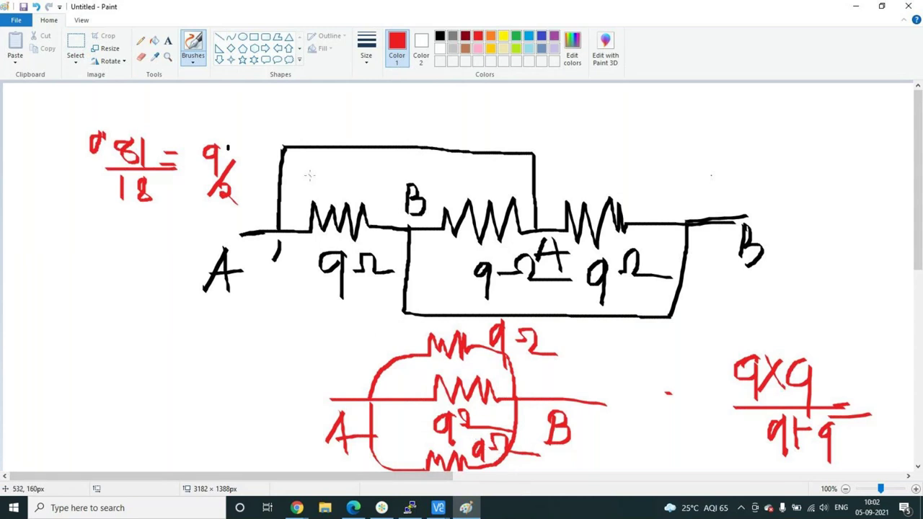
{"action": "mouse_move", "coordinate": [249, 157]}
{"action": "left_mouse_down"}
{"action": "mouse_move", "coordinate": [264, 184]}
{"action": "mouse_move", "coordinate": [246, 183]}
{"action": "left_mouse_up"}
{"action": "mouse_move", "coordinate": [287, 162]}
{"action": "left_mouse_down"}
{"action": "mouse_move", "coordinate": [278, 182]}
{"action": "mouse_move", "coordinate": [294, 200]}
{"action": "left_mouse_up"}
{"action": "left_click_drag", "start_coordinate": [175, 214], "coordinate": [352, 209]}
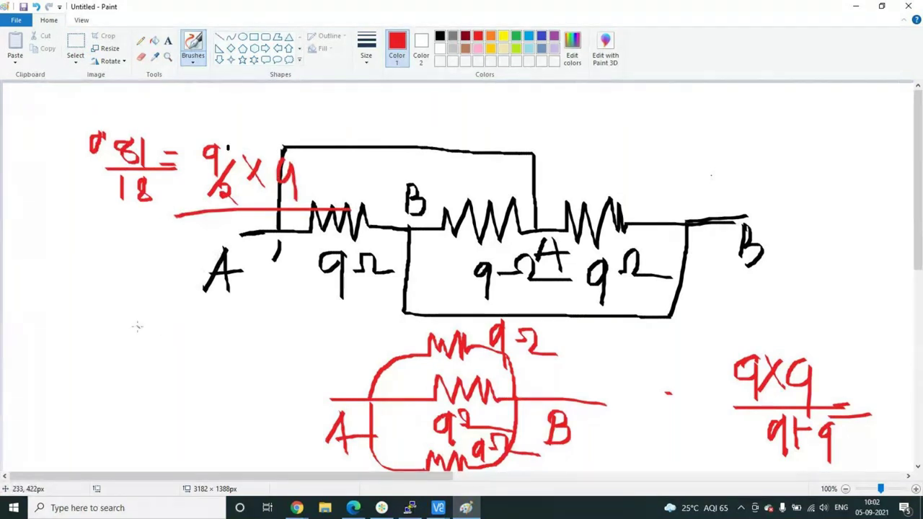
{"action": "mouse_move", "coordinate": [227, 249]}
{"action": "left_mouse_down"}
{"action": "mouse_move", "coordinate": [197, 312]}
{"action": "mouse_move", "coordinate": [274, 324]}
{"action": "left_mouse_up"}
{"action": "mouse_move", "coordinate": [260, 264]}
{"action": "left_mouse_down"}
{"action": "mouse_move", "coordinate": [258, 310]}
{"action": "mouse_move", "coordinate": [287, 274]}
{"action": "mouse_move", "coordinate": [286, 314]}
{"action": "left_mouse_up"}
Handwrite the simplified fraction 81/2 over 27/2 beside the red circuit, and set it equal to 3.
{"action": "left_click_drag", "start_coordinate": [98, 387], "coordinate": [127, 386]}
{"action": "left_click_drag", "start_coordinate": [97, 394], "coordinate": [131, 392]}
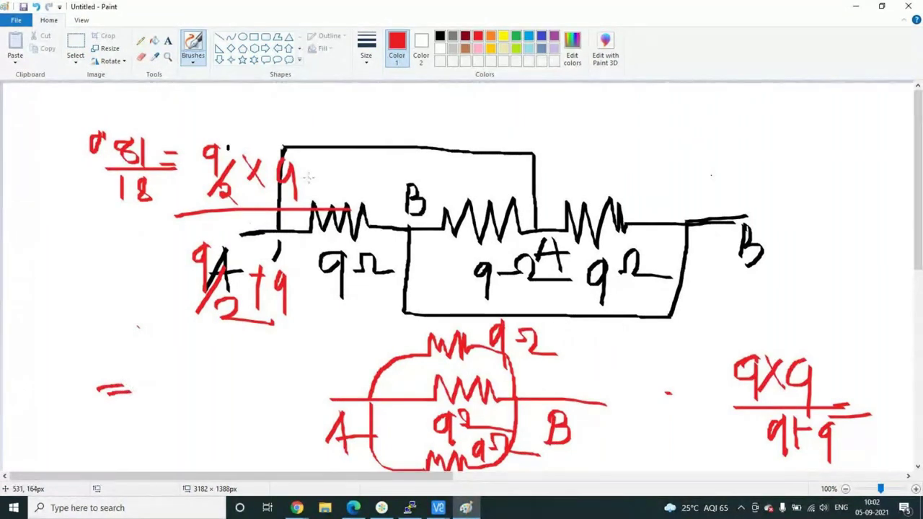
{"action": "mouse_move", "coordinate": [205, 346]}
{"action": "left_mouse_down"}
{"action": "mouse_move", "coordinate": [191, 359]}
{"action": "mouse_move", "coordinate": [202, 373]}
{"action": "mouse_move", "coordinate": [205, 345]}
{"action": "left_mouse_up"}
{"action": "left_click_drag", "start_coordinate": [212, 338], "coordinate": [212, 377]}
{"action": "mouse_move", "coordinate": [244, 341]}
{"action": "left_mouse_down"}
{"action": "mouse_move", "coordinate": [222, 380]}
{"action": "mouse_move", "coordinate": [281, 387]}
{"action": "left_mouse_up"}
{"action": "left_click_drag", "start_coordinate": [163, 411], "coordinate": [333, 398]}
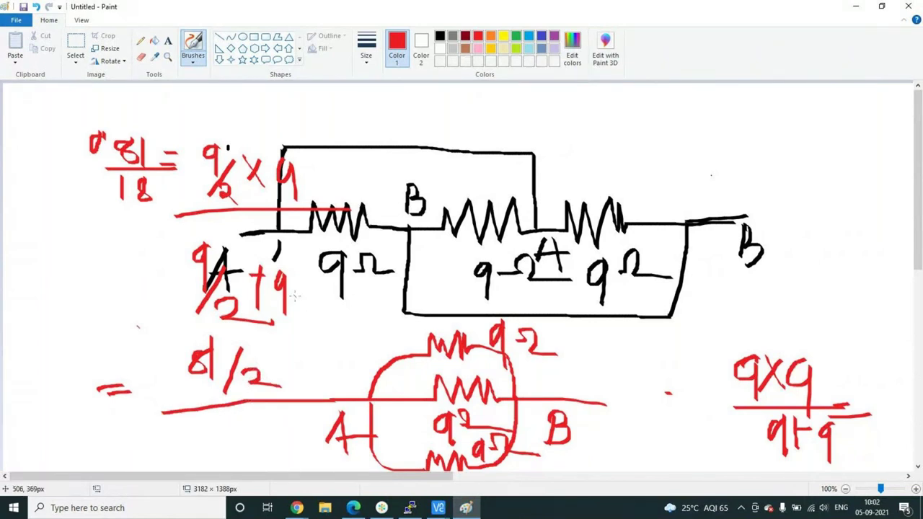
{"action": "mouse_move", "coordinate": [189, 426]}
{"action": "left_mouse_down"}
{"action": "mouse_move", "coordinate": [214, 433]}
{"action": "mouse_move", "coordinate": [225, 424]}
{"action": "mouse_move", "coordinate": [221, 449]}
{"action": "mouse_move", "coordinate": [241, 416]}
{"action": "mouse_move", "coordinate": [252, 448]}
{"action": "left_mouse_up"}
{"action": "left_click_drag", "start_coordinate": [288, 387], "coordinate": [318, 386]}
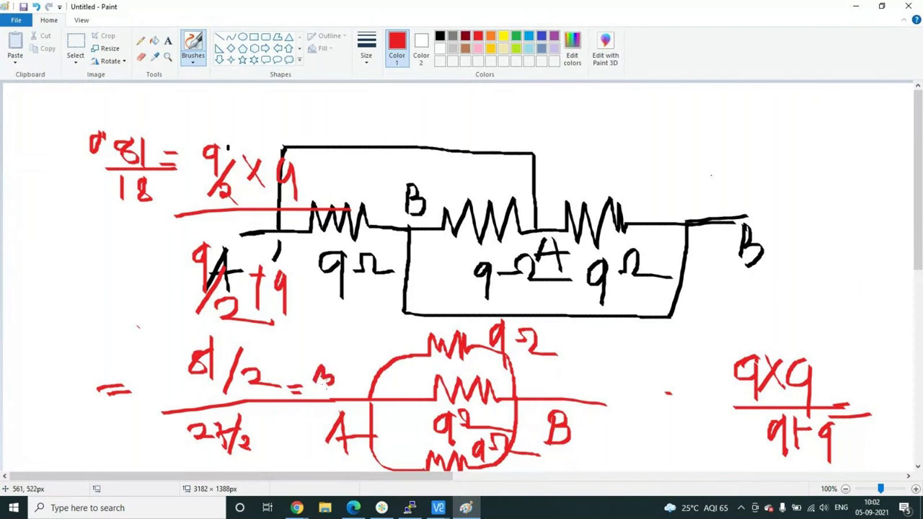
Undo all the handwritten resistance calculations around the two circuits.
{"action": "key", "text": "ctrl+z"}
{"action": "key", "text": "ctrl+z"}
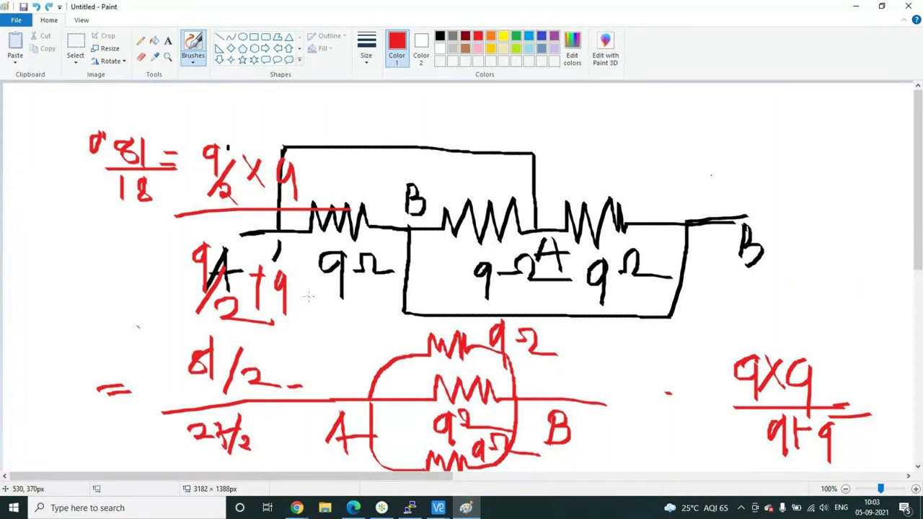
{"action": "key", "text": "ctrl+z"}
{"action": "key", "text": "ctrl+z"}
{"action": "key", "text": "ctrl+z"}
{"action": "key", "text": "ctrl+z"}
{"action": "key", "text": "ctrl+z"}
{"action": "key", "text": "ctrl+z"}
{"action": "key", "text": "ctrl+z"}
{"action": "key", "text": "ctrl+z"}
{"action": "key", "text": "ctrl+z"}
{"action": "key", "text": "ctrl+z"}
{"action": "key", "text": "ctrl+z"}
{"action": "key", "text": "ctrl+z"}
{"action": "key", "text": "ctrl+z"}
{"action": "key", "text": "ctrl+z"}
{"action": "key", "text": "ctrl+z"}
{"action": "key", "text": "ctrl+z"}
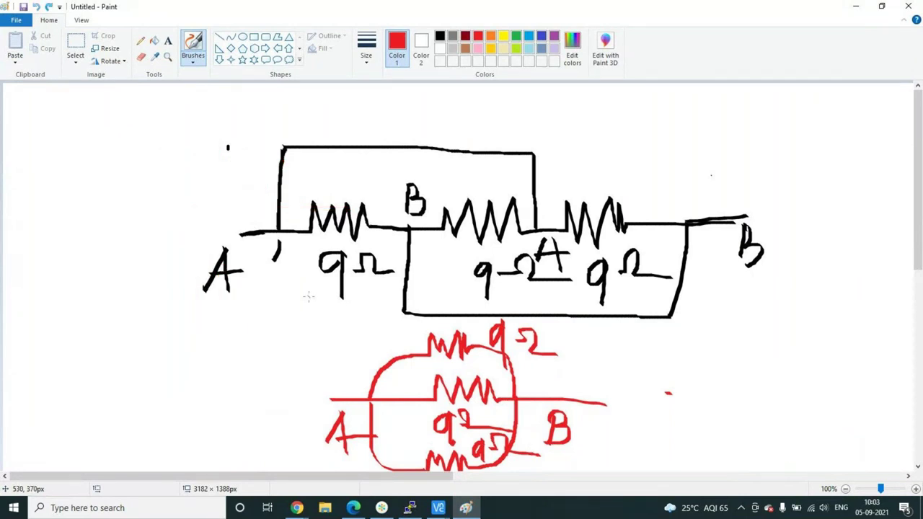
Select the entire drawing and delete it to leave a blank canvas.
{"action": "left_click", "coordinate": [78, 62]}
{"action": "left_click", "coordinate": [97, 129]}
{"action": "key", "text": "Delete"}
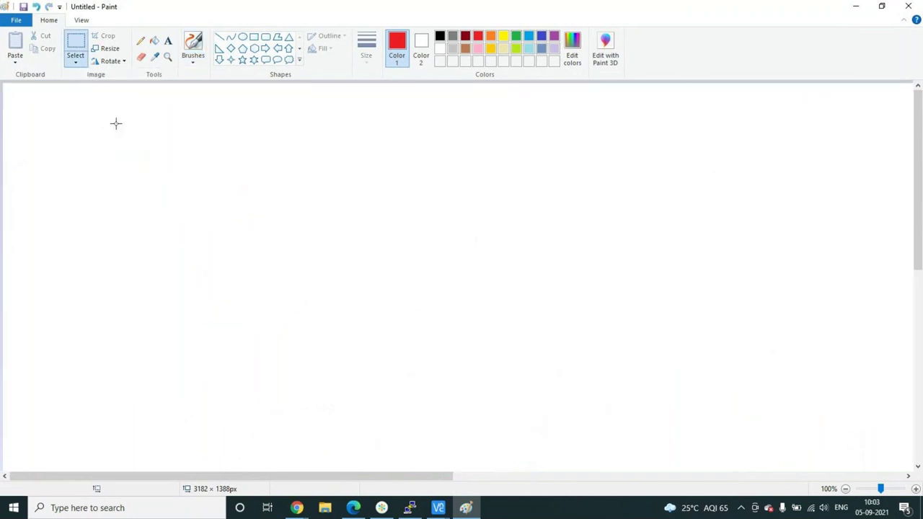
Draw red vertical and horizontal graph axes crossing on the blank canvas with the calligraphy brush.
{"action": "left_click", "coordinate": [196, 65]}
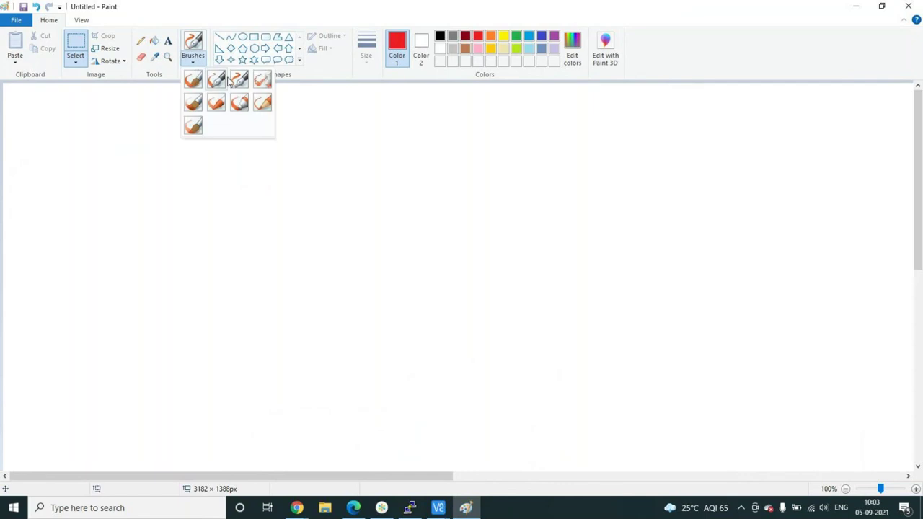
{"action": "left_click", "coordinate": [400, 138]}
{"action": "left_click", "coordinate": [254, 36]}
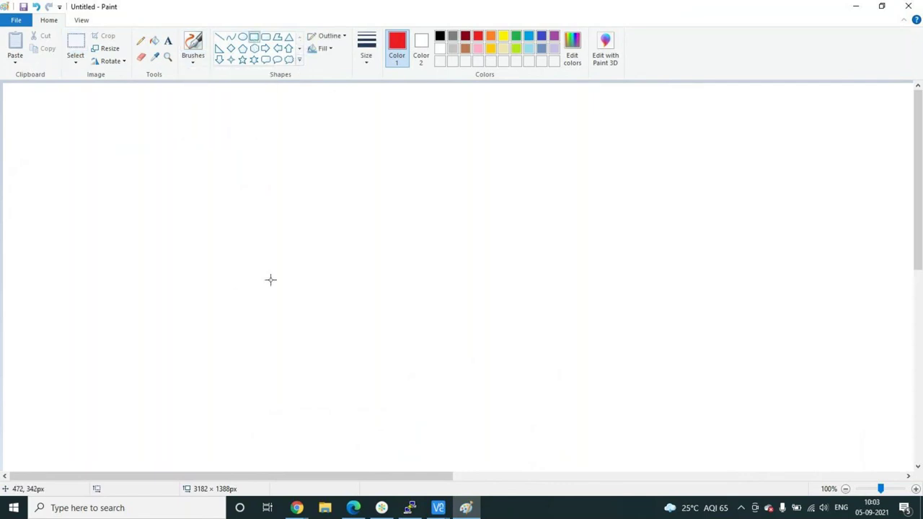
{"action": "left_click", "coordinate": [196, 67]}
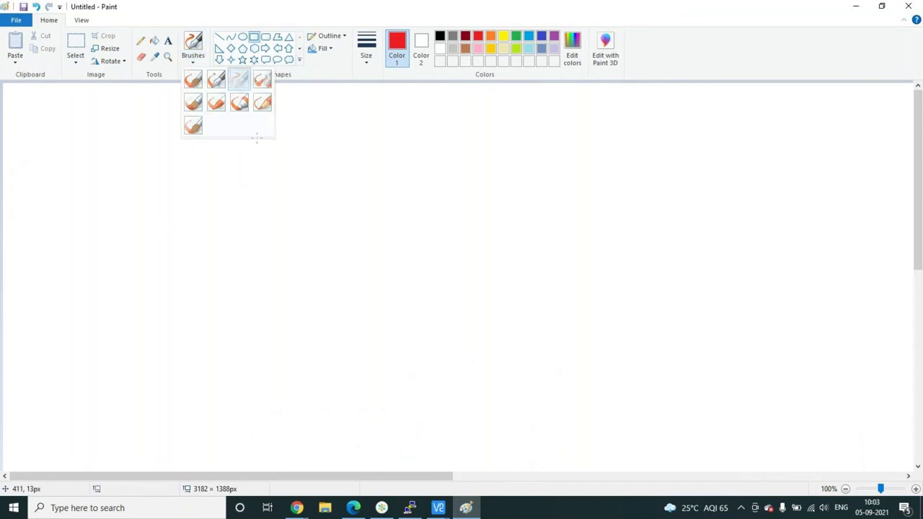
{"action": "left_click", "coordinate": [240, 80]}
{"action": "left_click_drag", "start_coordinate": [268, 165], "coordinate": [268, 345]}
{"action": "mouse_move", "coordinate": [168, 305]}
{"action": "left_mouse_down"}
{"action": "mouse_move", "coordinate": [315, 298]}
{"action": "mouse_move", "coordinate": [621, 309]}
{"action": "left_mouse_up"}
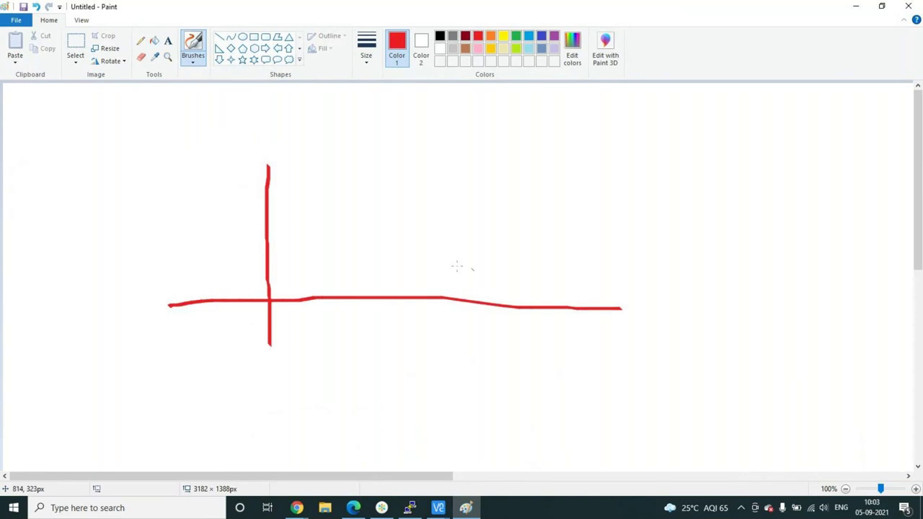
Label the horizontal axis V with a rightward arrow and the vertical axis I with an upward arrow.
{"action": "left_click_drag", "start_coordinate": [267, 166], "coordinate": [268, 232]}
{"action": "mouse_move", "coordinate": [431, 307]}
{"action": "left_mouse_down"}
{"action": "mouse_move", "coordinate": [444, 335]}
{"action": "mouse_move", "coordinate": [455, 293]}
{"action": "left_mouse_up"}
{"action": "mouse_move", "coordinate": [480, 322]}
{"action": "left_mouse_down"}
{"action": "mouse_move", "coordinate": [542, 325]}
{"action": "mouse_move", "coordinate": [527, 363]}
{"action": "left_mouse_up"}
{"action": "mouse_move", "coordinate": [222, 211]}
{"action": "left_mouse_down"}
{"action": "mouse_move", "coordinate": [236, 211]}
{"action": "mouse_move", "coordinate": [229, 244]}
{"action": "mouse_move", "coordinate": [238, 244]}
{"action": "left_mouse_up"}
{"action": "mouse_move", "coordinate": [192, 199]}
{"action": "left_mouse_down"}
{"action": "mouse_move", "coordinate": [199, 179]}
{"action": "mouse_move", "coordinate": [213, 196]}
{"action": "mouse_move", "coordinate": [200, 244]}
{"action": "left_mouse_up"}
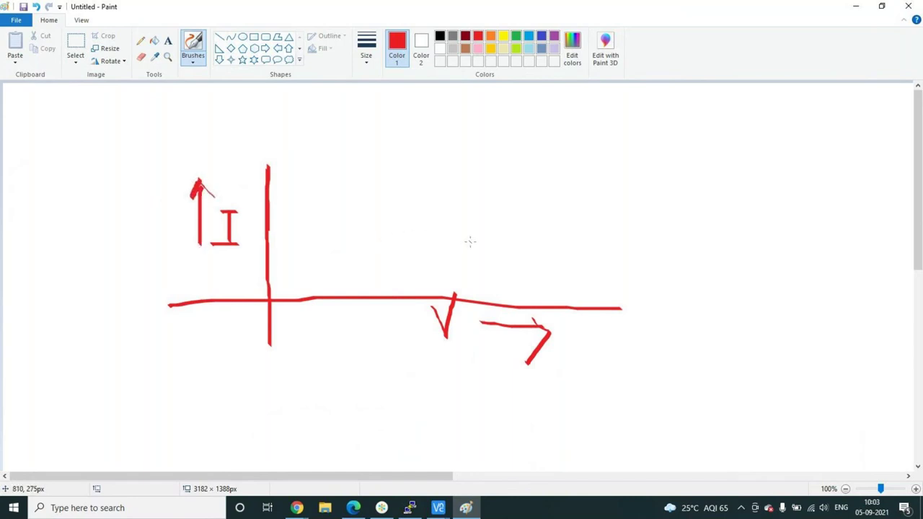
Undo the vertical axis's I label and upward arrow, along with the arrowhead on the horizontal axis arrow.
{"action": "key", "text": "ctrl+z"}
{"action": "key", "text": "ctrl+z"}
{"action": "key", "text": "ctrl+z"}
{"action": "key", "text": "ctrl+z"}
{"action": "key", "text": "ctrl+z"}
{"action": "key", "text": "ctrl+z"}
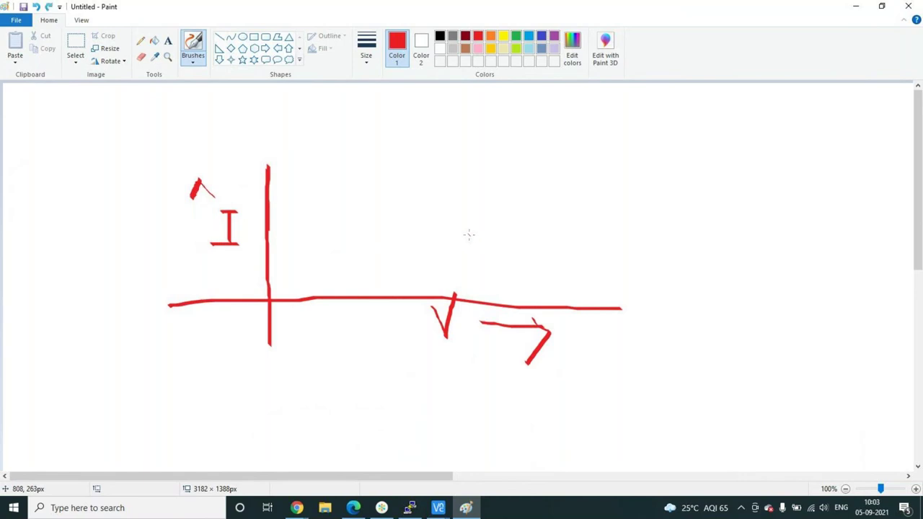
{"action": "key", "text": "ctrl+z"}
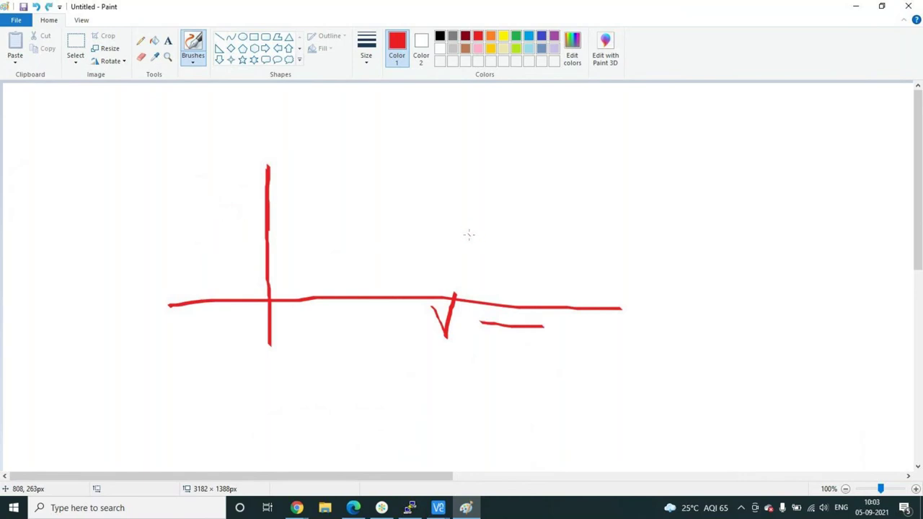
Label the horizontal axis R over its old letter and the vertical axis V in red.
{"action": "left_click_drag", "start_coordinate": [453, 306], "coordinate": [454, 353]}
{"action": "mouse_move", "coordinate": [454, 301]}
{"action": "left_mouse_down"}
{"action": "mouse_move", "coordinate": [466, 304]}
{"action": "mouse_move", "coordinate": [448, 328]}
{"action": "mouse_move", "coordinate": [473, 360]}
{"action": "left_mouse_up"}
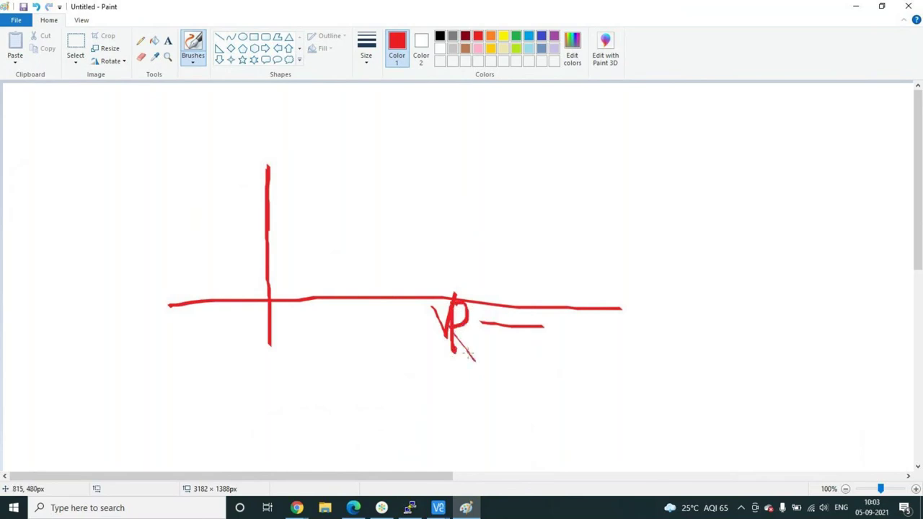
{"action": "mouse_move", "coordinate": [189, 176]}
{"action": "left_mouse_down"}
{"action": "mouse_move", "coordinate": [200, 212]}
{"action": "mouse_move", "coordinate": [210, 174]}
{"action": "left_mouse_up"}
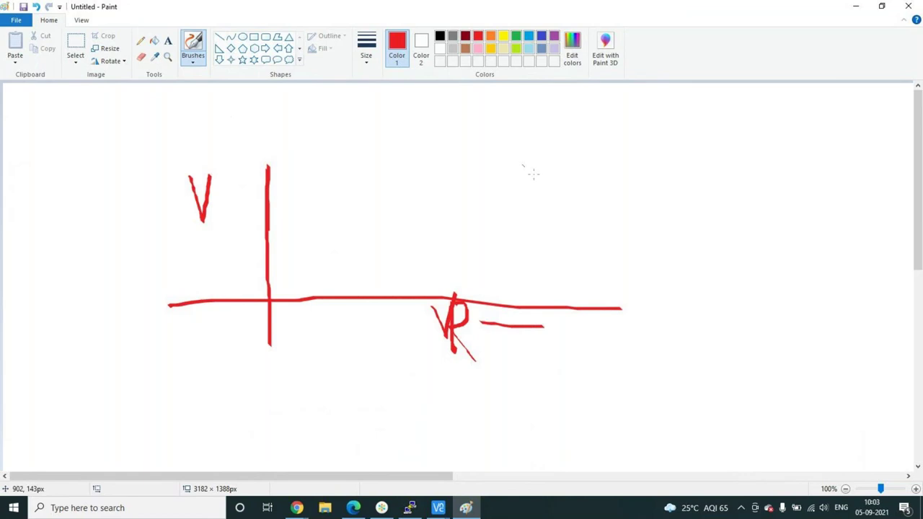
Draw a black circuit beside the graph with a battery, a series resistor along the upper wire and a downward output arrow.
{"action": "left_click", "coordinate": [440, 36]}
{"action": "mouse_move", "coordinate": [713, 167]}
{"action": "left_mouse_down"}
{"action": "mouse_move", "coordinate": [712, 223]}
{"action": "mouse_move", "coordinate": [698, 225]}
{"action": "mouse_move", "coordinate": [722, 225]}
{"action": "mouse_move", "coordinate": [711, 275]}
{"action": "mouse_move", "coordinate": [819, 276]}
{"action": "left_mouse_up"}
{"action": "mouse_move", "coordinate": [713, 169]}
{"action": "left_mouse_down"}
{"action": "mouse_move", "coordinate": [776, 178]}
{"action": "mouse_move", "coordinate": [782, 147]}
{"action": "mouse_move", "coordinate": [792, 180]}
{"action": "mouse_move", "coordinate": [798, 145]}
{"action": "mouse_move", "coordinate": [807, 173]}
{"action": "mouse_move", "coordinate": [838, 172]}
{"action": "mouse_move", "coordinate": [850, 228]}
{"action": "left_mouse_up"}
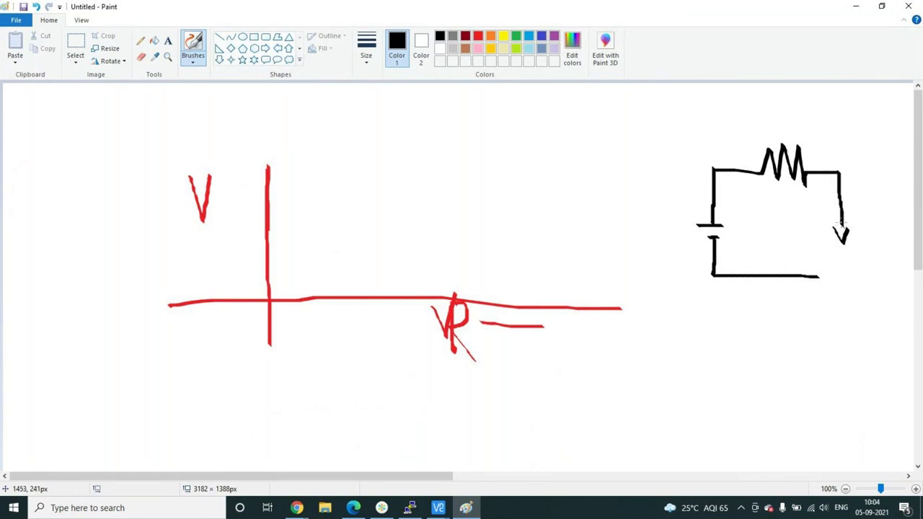
Replace the circuit's battery with a current source drawn as a circle around an upward arrow.
{"action": "left_click", "coordinate": [75, 62]}
{"action": "left_click", "coordinate": [115, 88]}
{"action": "left_click_drag", "start_coordinate": [683, 214], "coordinate": [754, 258]}
{"action": "key", "text": "Delete"}
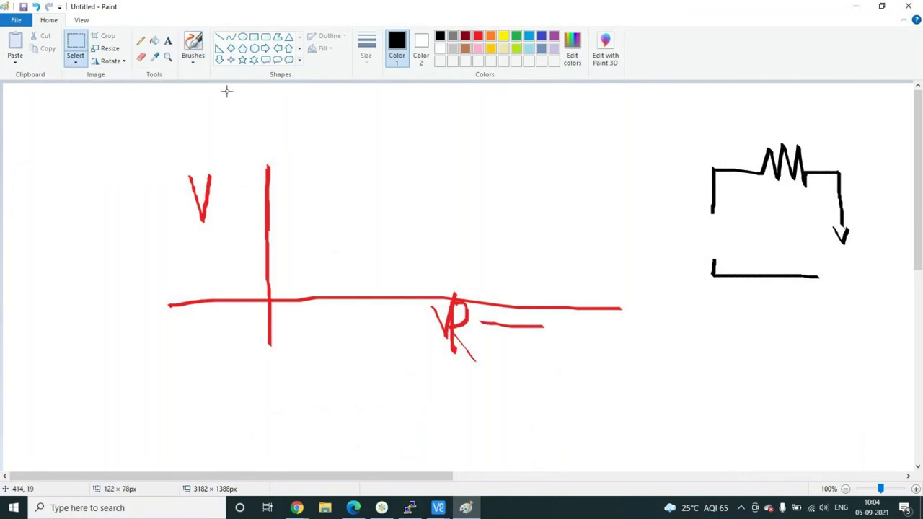
{"action": "left_click", "coordinate": [201, 65]}
{"action": "left_click", "coordinate": [193, 80]}
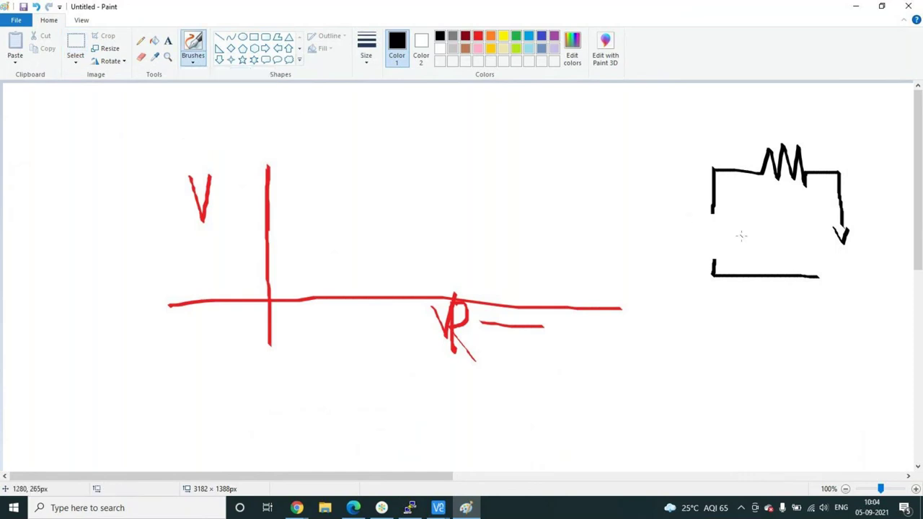
{"action": "mouse_move", "coordinate": [704, 243]}
{"action": "left_mouse_down"}
{"action": "mouse_move", "coordinate": [726, 243]}
{"action": "mouse_move", "coordinate": [715, 250]}
{"action": "mouse_move", "coordinate": [700, 224]}
{"action": "mouse_move", "coordinate": [698, 248]}
{"action": "mouse_move", "coordinate": [734, 234]}
{"action": "mouse_move", "coordinate": [717, 221]}
{"action": "mouse_move", "coordinate": [712, 265]}
{"action": "left_mouse_up"}
{"action": "left_click_drag", "start_coordinate": [713, 207], "coordinate": [714, 221]}
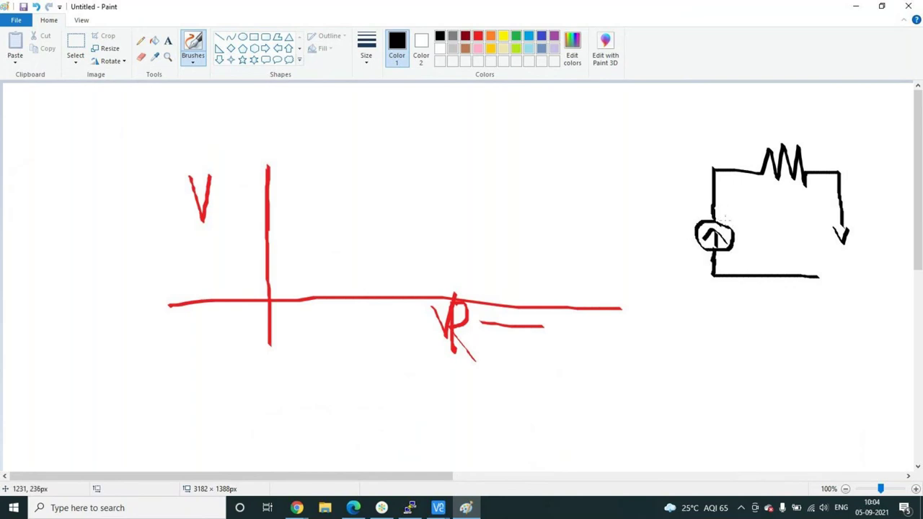
Replace the circuit's downward arrow with a vertical resistor that closes the loop to the lower wire.
{"action": "left_click", "coordinate": [76, 60]}
{"action": "left_click", "coordinate": [133, 87]}
{"action": "left_click_drag", "start_coordinate": [818, 205], "coordinate": [873, 256]}
{"action": "key", "text": "Delete"}
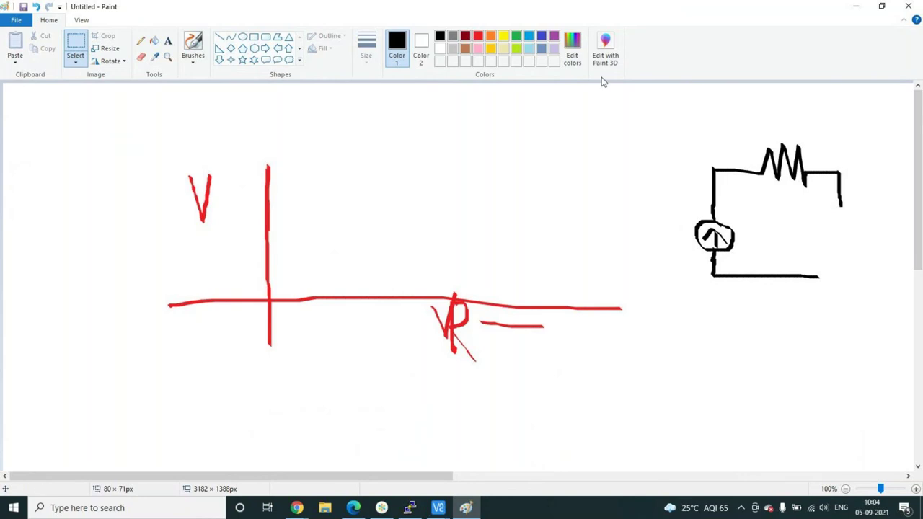
{"action": "left_click", "coordinate": [192, 57]}
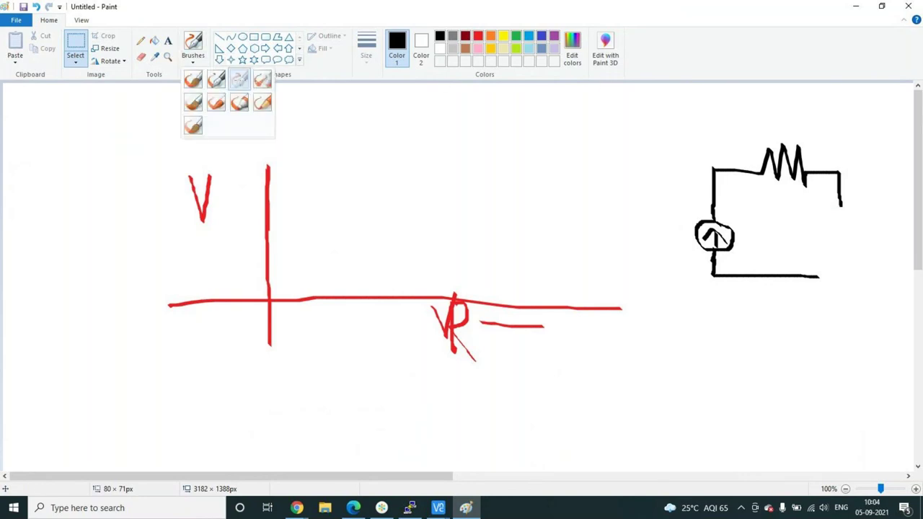
{"action": "left_click", "coordinate": [240, 79]}
{"action": "mouse_move", "coordinate": [840, 208]}
{"action": "left_mouse_down"}
{"action": "mouse_move", "coordinate": [851, 210]}
{"action": "mouse_move", "coordinate": [832, 209]}
{"action": "mouse_move", "coordinate": [849, 217]}
{"action": "mouse_move", "coordinate": [833, 229]}
{"action": "mouse_move", "coordinate": [850, 237]}
{"action": "mouse_move", "coordinate": [833, 243]}
{"action": "mouse_move", "coordinate": [845, 277]}
{"action": "mouse_move", "coordinate": [807, 276]}
{"action": "left_mouse_up"}
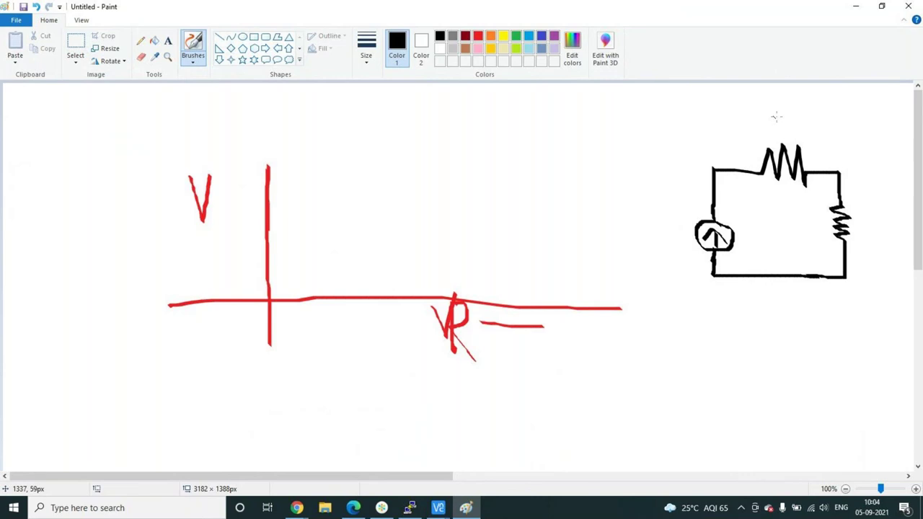
{"action": "left_click_drag", "start_coordinate": [776, 116], "coordinate": [776, 136]}
{"action": "mouse_move", "coordinate": [785, 121]}
{"action": "left_mouse_down"}
{"action": "mouse_move", "coordinate": [783, 136]}
{"action": "mouse_move", "coordinate": [796, 124]}
{"action": "mouse_move", "coordinate": [789, 119]}
{"action": "mouse_move", "coordinate": [809, 136]}
{"action": "mouse_move", "coordinate": [803, 141]}
{"action": "mouse_move", "coordinate": [822, 134]}
{"action": "mouse_move", "coordinate": [816, 142]}
{"action": "left_mouse_up"}
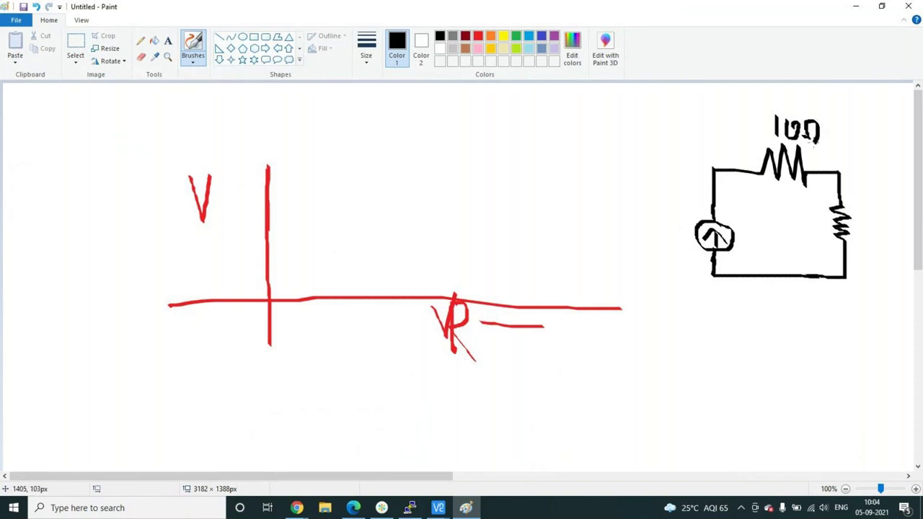
{"action": "key", "text": "ctrl+z"}
{"action": "key", "text": "ctrl+z"}
{"action": "key", "text": "ctrl+z"}
{"action": "key", "text": "ctrl+z"}
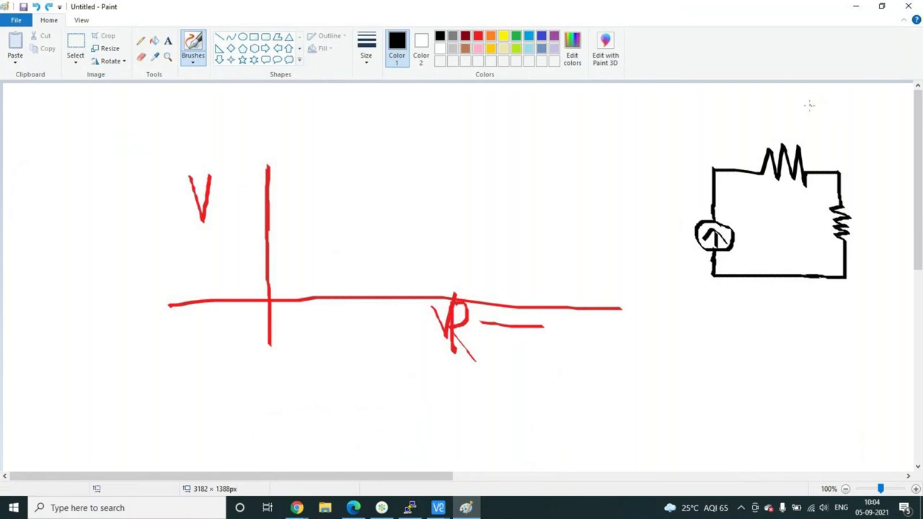
Mark the upper resistor as variable with an R label and a diagonal arrow, and label the vertical resistor 3Ω.
{"action": "mouse_move", "coordinate": [784, 108]}
{"action": "left_mouse_down"}
{"action": "mouse_move", "coordinate": [784, 138]}
{"action": "mouse_move", "coordinate": [791, 105]}
{"action": "mouse_move", "coordinate": [781, 126]}
{"action": "mouse_move", "coordinate": [799, 138]}
{"action": "left_mouse_up"}
{"action": "mouse_move", "coordinate": [781, 173]}
{"action": "left_mouse_down"}
{"action": "mouse_move", "coordinate": [831, 112]}
{"action": "mouse_move", "coordinate": [822, 141]}
{"action": "left_mouse_up"}
{"action": "mouse_move", "coordinate": [856, 206]}
{"action": "left_mouse_down"}
{"action": "mouse_move", "coordinate": [869, 214]}
{"action": "mouse_move", "coordinate": [862, 224]}
{"action": "mouse_move", "coordinate": [875, 229]}
{"action": "mouse_move", "coordinate": [894, 204]}
{"action": "mouse_move", "coordinate": [912, 227]}
{"action": "left_mouse_up"}
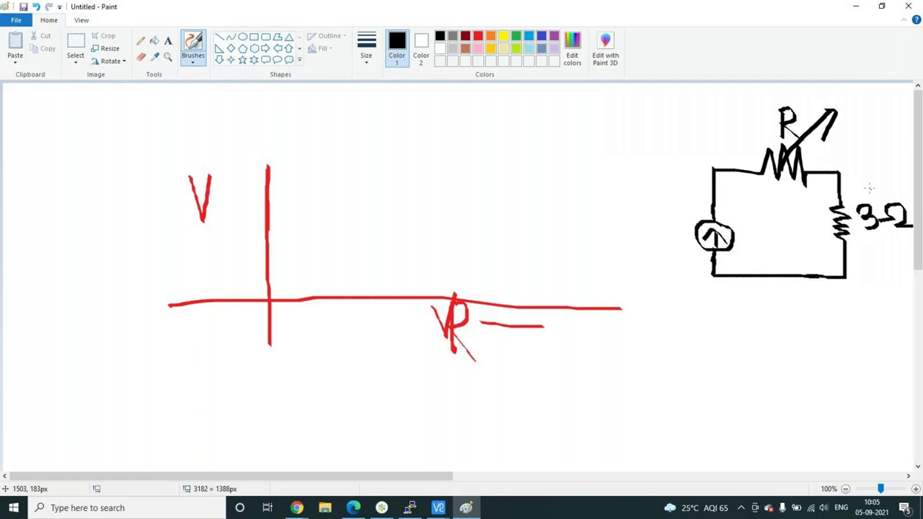
Mark the voltage V with plus and minus signs across the 3Ω resistor and write 10 beside the current source.
{"action": "mouse_move", "coordinate": [856, 177]}
{"action": "left_mouse_down"}
{"action": "mouse_move", "coordinate": [884, 170]}
{"action": "mouse_move", "coordinate": [880, 204]}
{"action": "left_mouse_up"}
{"action": "left_click_drag", "start_coordinate": [861, 279], "coordinate": [909, 278]}
{"action": "left_click_drag", "start_coordinate": [884, 231], "coordinate": [909, 229]}
{"action": "mouse_move", "coordinate": [617, 214]}
{"action": "left_mouse_down"}
{"action": "mouse_move", "coordinate": [619, 258]}
{"action": "mouse_move", "coordinate": [639, 235]}
{"action": "mouse_move", "coordinate": [661, 238]}
{"action": "mouse_move", "coordinate": [650, 228]}
{"action": "mouse_move", "coordinate": [653, 267]}
{"action": "left_mouse_up"}
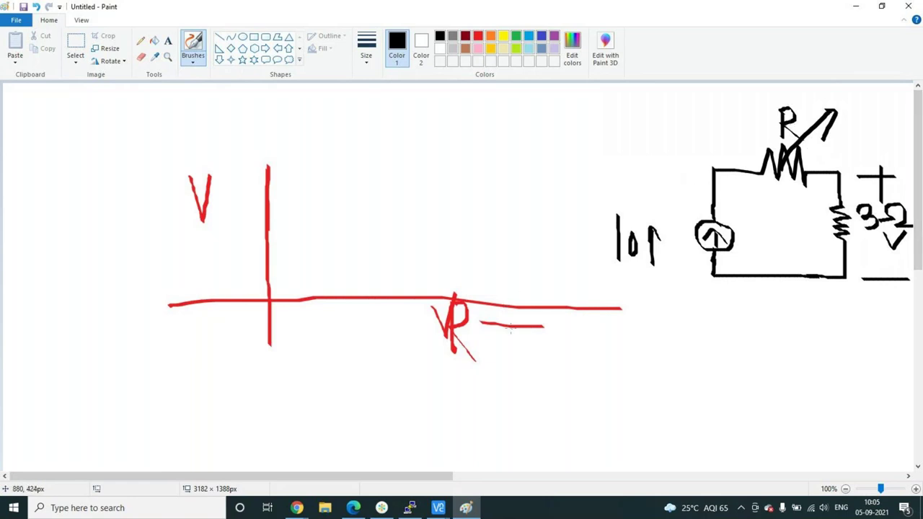
Complete the R axis arrowhead and mark the axis with 1Ω, 2Ω and 3Ω ticks, continuation dots and an infinity sign.
{"action": "mouse_move", "coordinate": [521, 311]}
{"action": "left_mouse_down"}
{"action": "mouse_move", "coordinate": [541, 331]}
{"action": "mouse_move", "coordinate": [527, 349]}
{"action": "left_mouse_up"}
{"action": "mouse_move", "coordinate": [323, 287]}
{"action": "left_mouse_down"}
{"action": "mouse_move", "coordinate": [310, 345]}
{"action": "mouse_move", "coordinate": [328, 326]}
{"action": "mouse_move", "coordinate": [335, 349]}
{"action": "mouse_move", "coordinate": [382, 358]}
{"action": "left_mouse_up"}
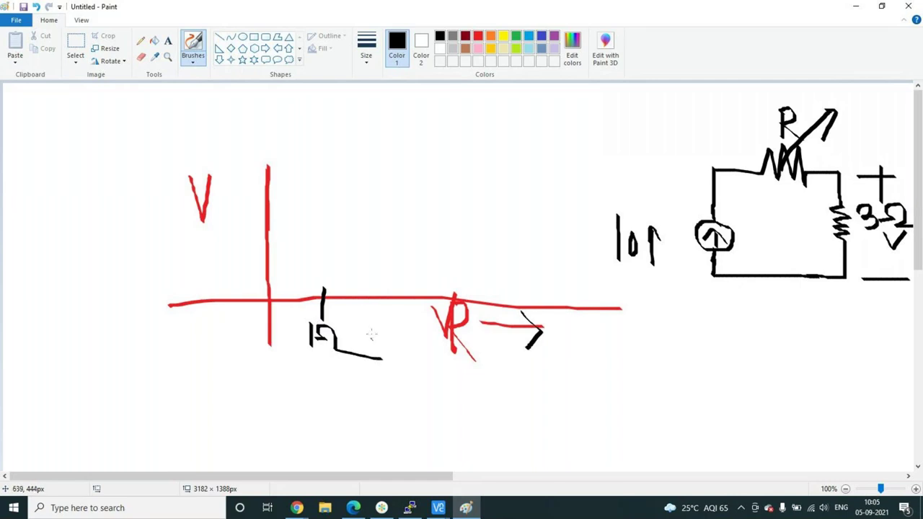
{"action": "mouse_move", "coordinate": [374, 291]}
{"action": "left_mouse_down"}
{"action": "mouse_move", "coordinate": [369, 341]}
{"action": "mouse_move", "coordinate": [394, 339]}
{"action": "mouse_move", "coordinate": [390, 323]}
{"action": "mouse_move", "coordinate": [402, 341]}
{"action": "left_mouse_up"}
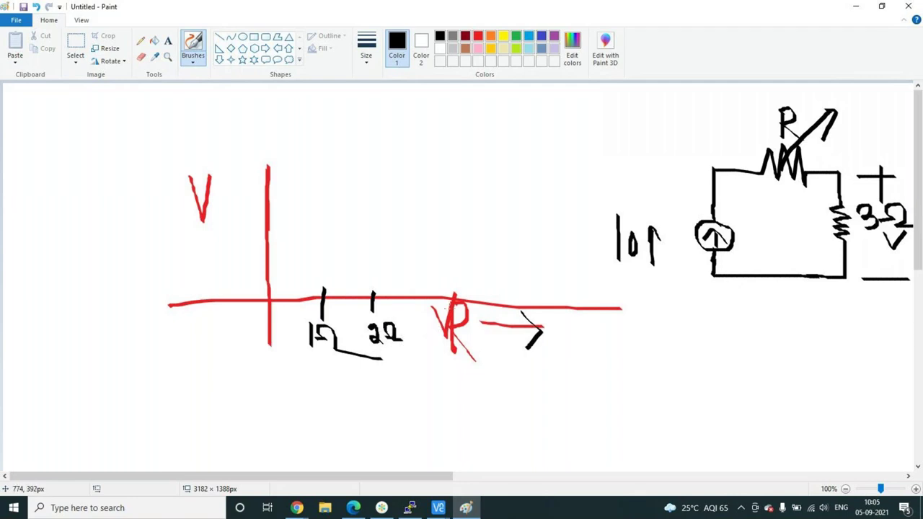
{"action": "mouse_move", "coordinate": [417, 287]}
{"action": "left_mouse_down"}
{"action": "mouse_move", "coordinate": [417, 342]}
{"action": "mouse_move", "coordinate": [435, 334]}
{"action": "mouse_move", "coordinate": [480, 353]}
{"action": "left_mouse_up"}
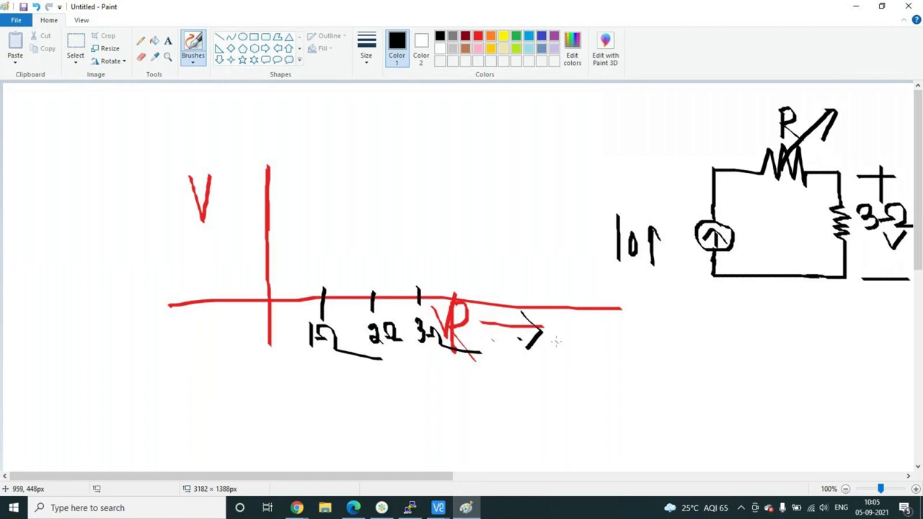
{"action": "mouse_move", "coordinate": [596, 332]}
{"action": "left_mouse_down"}
{"action": "mouse_move", "coordinate": [615, 338]}
{"action": "mouse_move", "coordinate": [603, 330]}
{"action": "mouse_move", "coordinate": [598, 340]}
{"action": "left_mouse_up"}
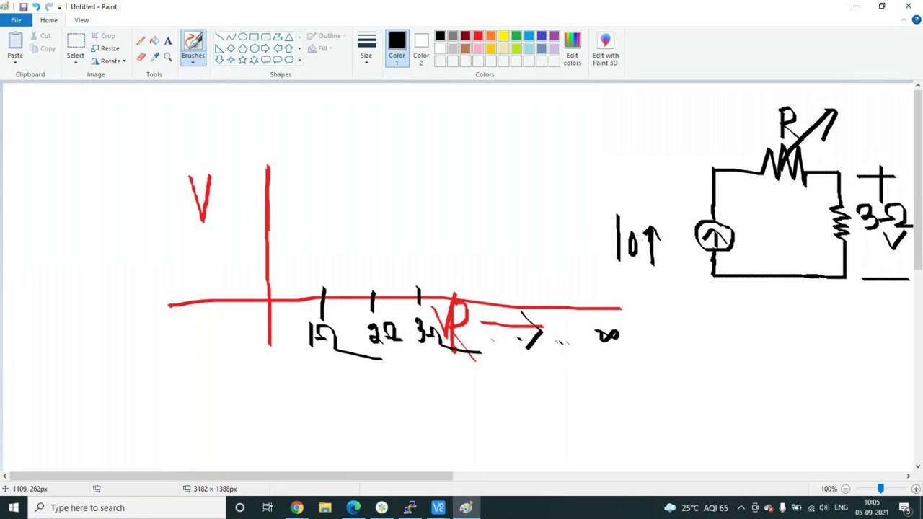
Add the A unit and an upward arrow to the source's 10 label, and draw a clockwise current arrow inside the circuit.
{"action": "mouse_move", "coordinate": [657, 229]}
{"action": "left_mouse_down"}
{"action": "mouse_move", "coordinate": [669, 255]}
{"action": "mouse_move", "coordinate": [646, 245]}
{"action": "mouse_move", "coordinate": [627, 274]}
{"action": "mouse_move", "coordinate": [653, 269]}
{"action": "mouse_move", "coordinate": [626, 268]}
{"action": "mouse_move", "coordinate": [662, 265]}
{"action": "left_mouse_up"}
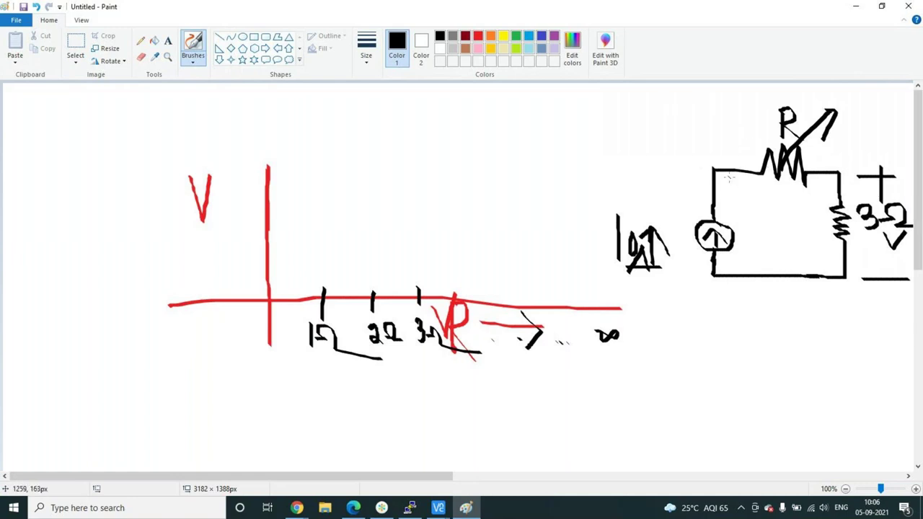
{"action": "mouse_move", "coordinate": [747, 233]}
{"action": "left_mouse_down"}
{"action": "mouse_move", "coordinate": [788, 210]}
{"action": "mouse_move", "coordinate": [796, 244]}
{"action": "mouse_move", "coordinate": [850, 257]}
{"action": "left_mouse_up"}
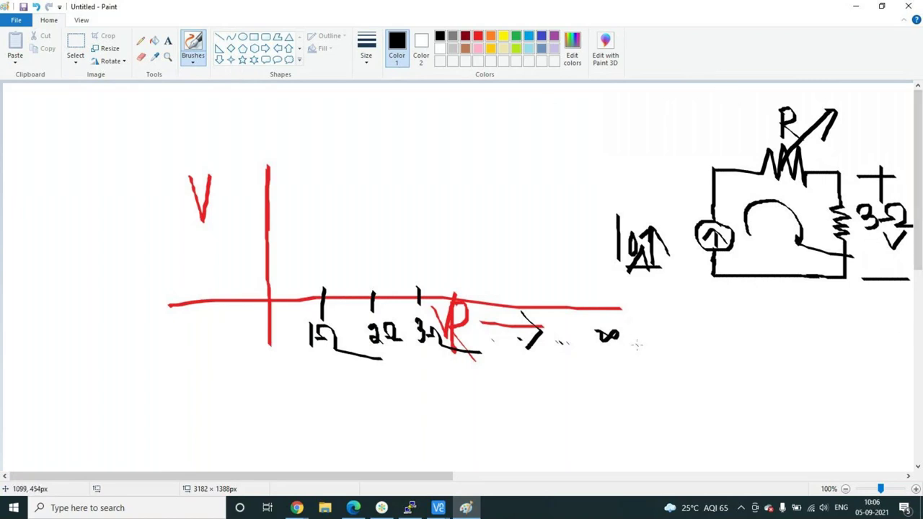
Sketch a node below the circuit with an incoming arrow labelled I and arrowed branches leading away from it.
{"action": "left_click_drag", "start_coordinate": [713, 364], "coordinate": [698, 430]}
{"action": "left_click_drag", "start_coordinate": [632, 378], "coordinate": [711, 378]}
{"action": "left_click_drag", "start_coordinate": [658, 363], "coordinate": [663, 391]}
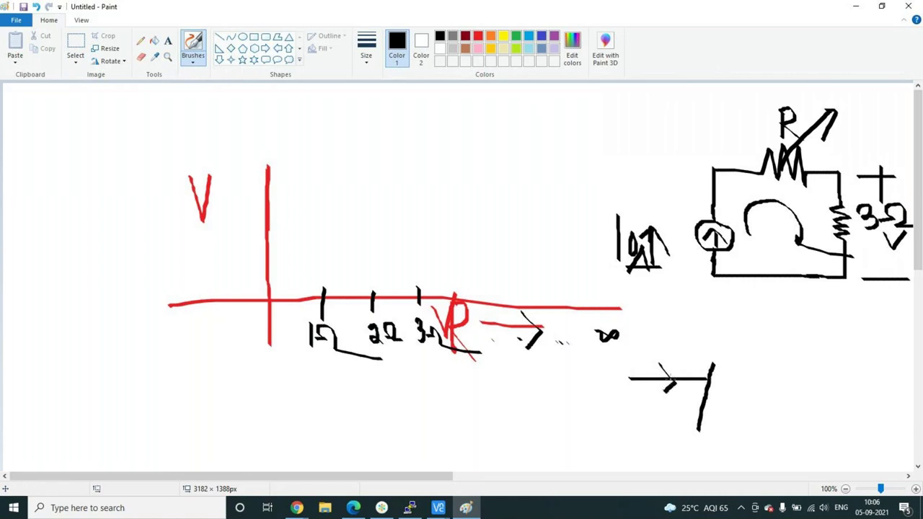
{"action": "left_click_drag", "start_coordinate": [668, 352], "coordinate": [696, 352]}
{"action": "mouse_move", "coordinate": [684, 353]}
{"action": "left_mouse_down"}
{"action": "mouse_move", "coordinate": [684, 372]}
{"action": "mouse_move", "coordinate": [697, 372]}
{"action": "mouse_move", "coordinate": [787, 457]}
{"action": "left_mouse_up"}
{"action": "left_click_drag", "start_coordinate": [754, 396], "coordinate": [741, 413]}
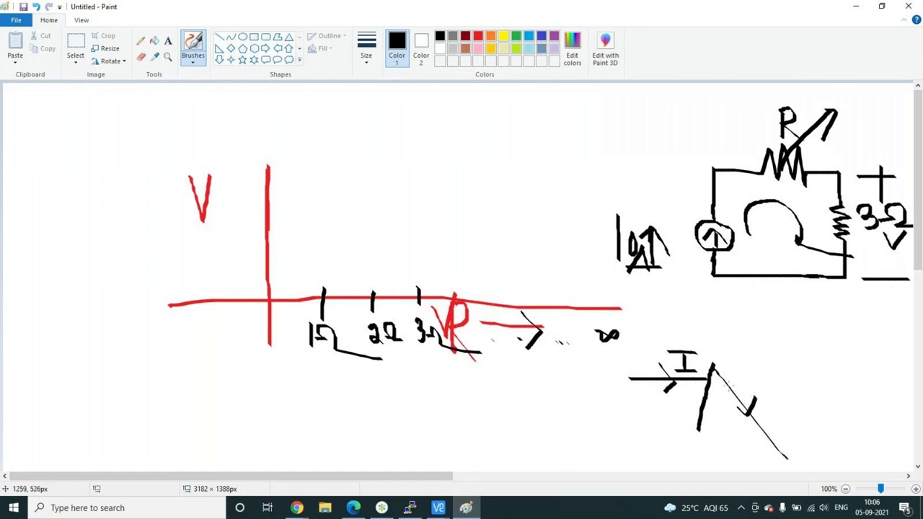
{"action": "left_click_drag", "start_coordinate": [714, 368], "coordinate": [670, 444]}
{"action": "left_click_drag", "start_coordinate": [679, 402], "coordinate": [686, 421]}
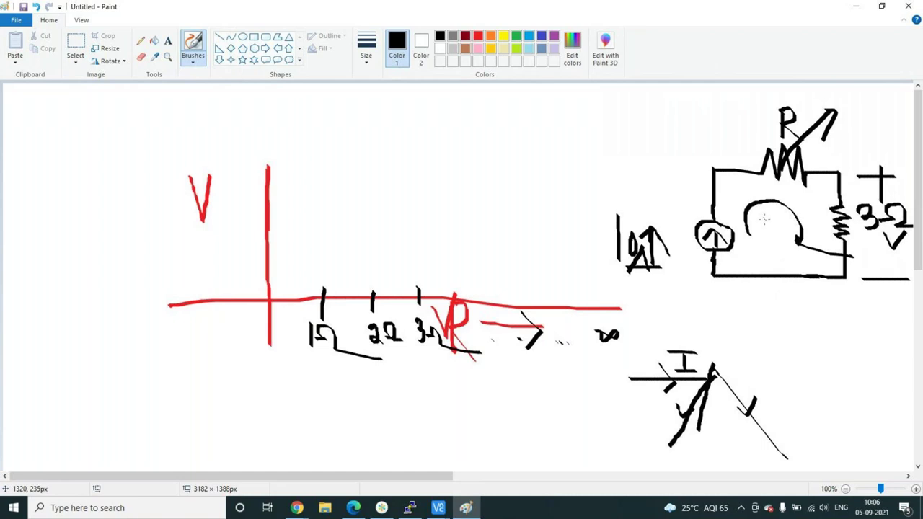
{"action": "mouse_move", "coordinate": [761, 245]}
{"action": "left_mouse_down"}
{"action": "mouse_move", "coordinate": [751, 215]}
{"action": "mouse_move", "coordinate": [756, 240]}
{"action": "mouse_move", "coordinate": [791, 229]}
{"action": "mouse_move", "coordinate": [794, 240]}
{"action": "mouse_move", "coordinate": [785, 230]}
{"action": "mouse_move", "coordinate": [793, 240]}
{"action": "mouse_move", "coordinate": [792, 232]}
{"action": "left_mouse_up"}
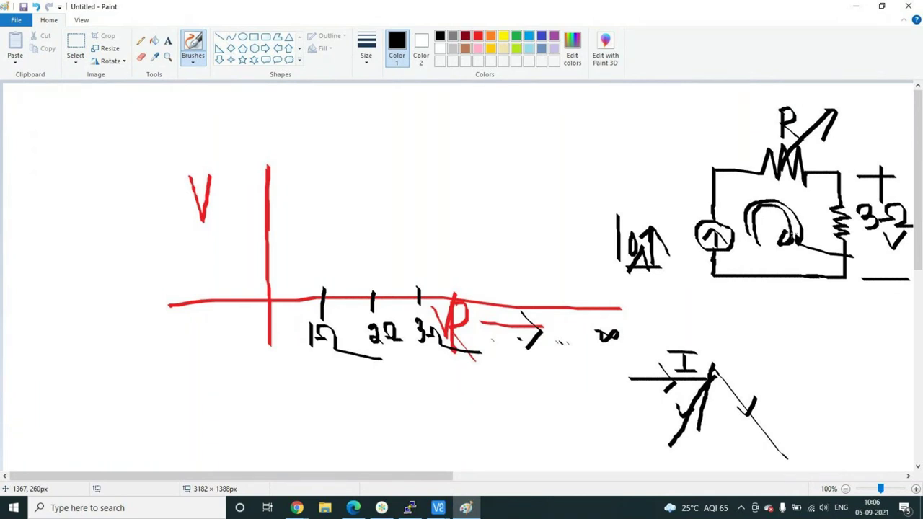
{"action": "key", "text": "ctrl+z"}
{"action": "key", "text": "ctrl+z"}
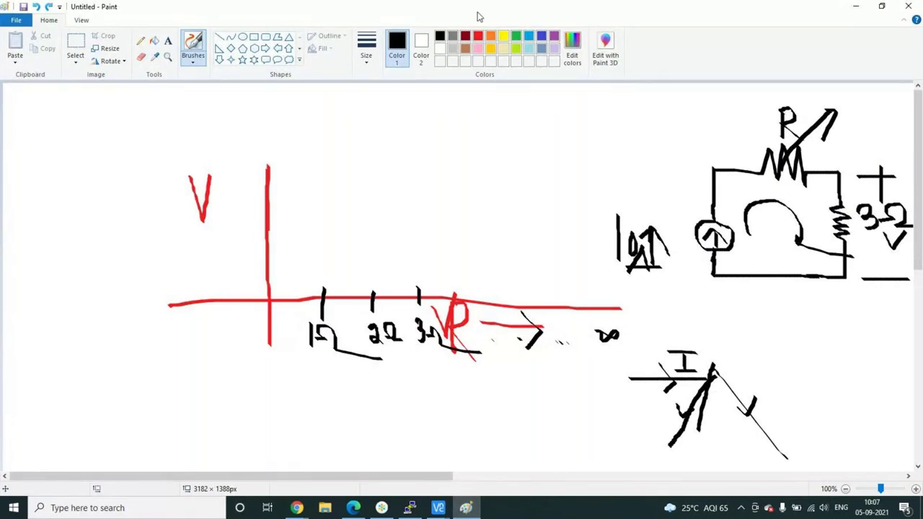
{"action": "left_click", "coordinate": [410, 507]}
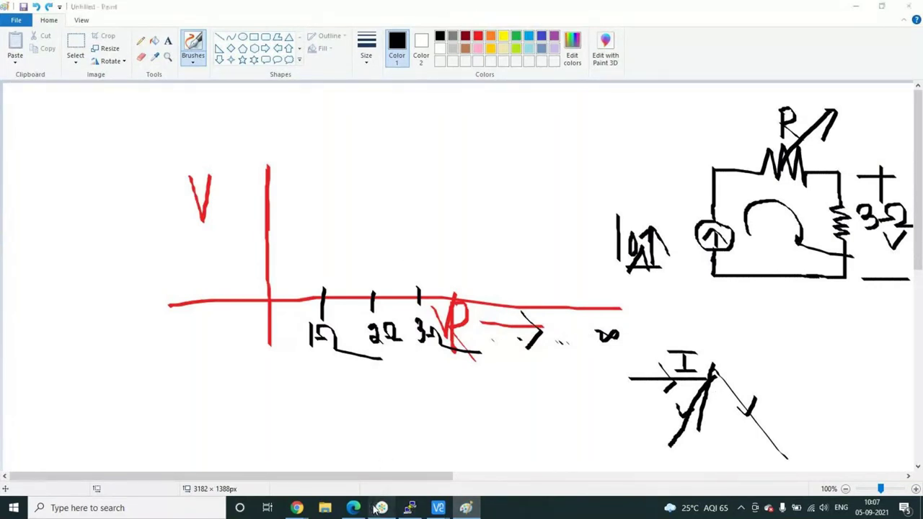
{"action": "left_click", "coordinate": [376, 508]}
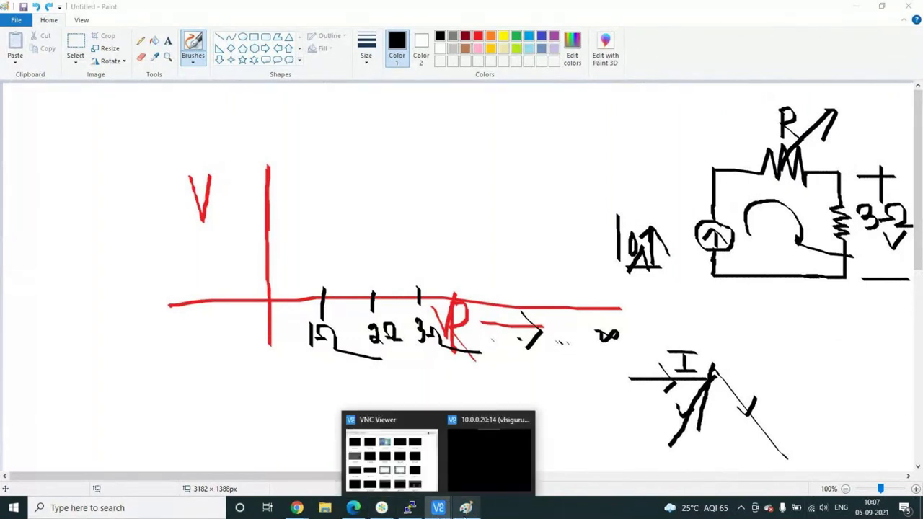
Draw a straight horizontal green line across the graph, starting from the upper part of the V axis.
{"action": "left_click", "coordinate": [515, 36]}
{"action": "left_click_drag", "start_coordinate": [266, 202], "coordinate": [343, 208]}
{"action": "key", "text": "ctrl+z"}
{"action": "left_click_drag", "start_coordinate": [267, 204], "coordinate": [345, 210]}
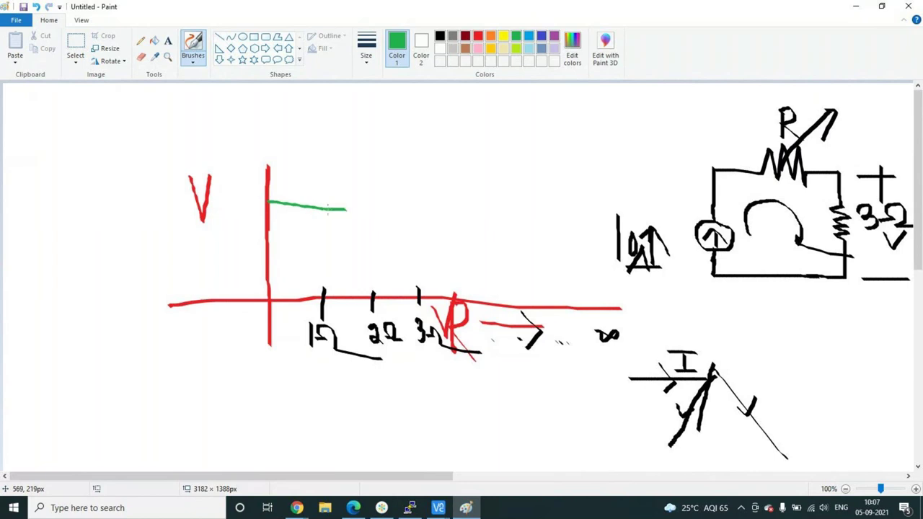
{"action": "key", "text": "ctrl+z"}
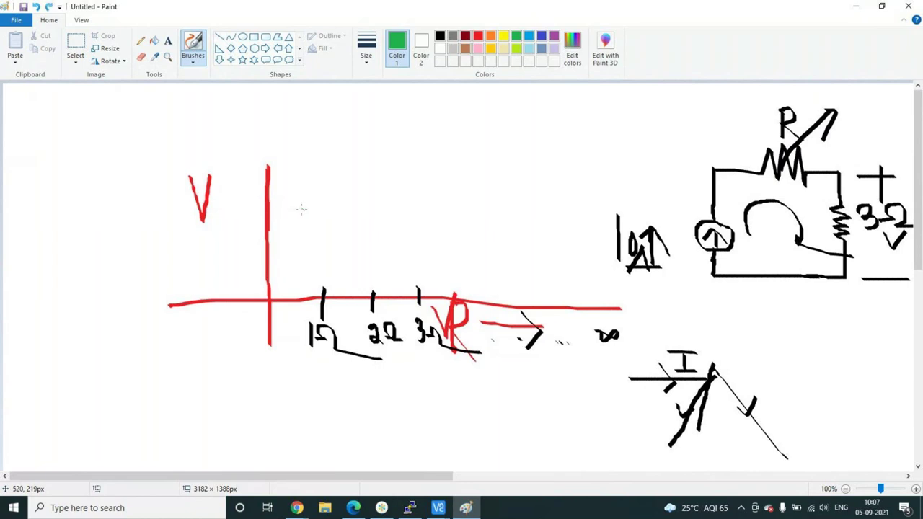
{"action": "left_click", "coordinate": [254, 37]}
{"action": "left_click_drag", "start_coordinate": [265, 195], "coordinate": [594, 195]}
{"action": "left_click", "coordinate": [604, 151]}
Label the green line's starting point on the vertical axis 30V with the green calligraphy brush.
{"action": "left_click", "coordinate": [193, 57]}
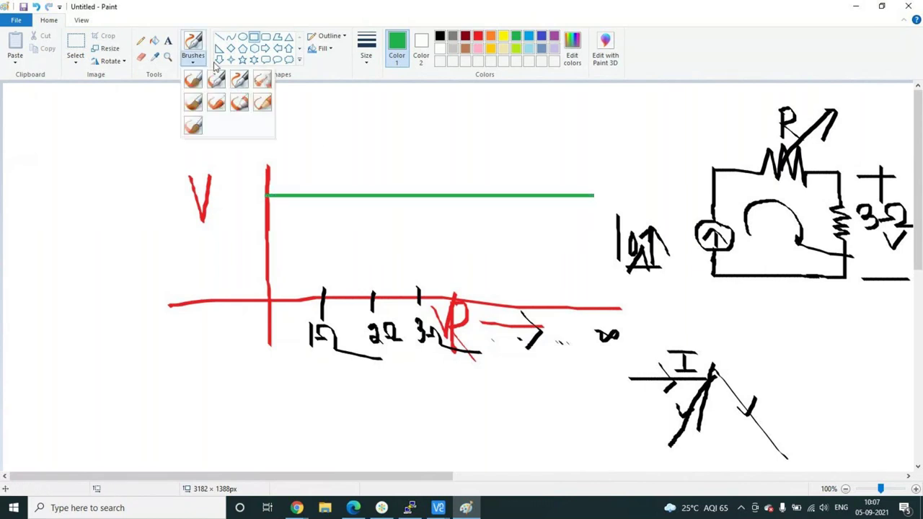
{"action": "left_click", "coordinate": [239, 81]}
{"action": "mouse_move", "coordinate": [236, 186]}
{"action": "left_mouse_down"}
{"action": "mouse_move", "coordinate": [240, 204]}
{"action": "mouse_move", "coordinate": [256, 186]}
{"action": "mouse_move", "coordinate": [261, 196]}
{"action": "mouse_move", "coordinate": [308, 157]}
{"action": "left_mouse_up"}
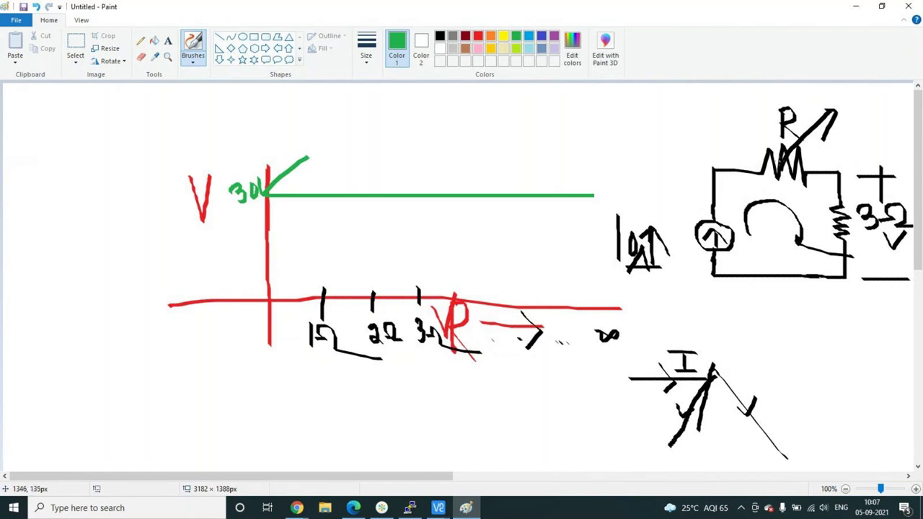
Annotate the circuit in green with 1Ω for the variable resistor, an arrow at the source label and 10A near the 3Ω resistor.
{"action": "left_click_drag", "start_coordinate": [824, 158], "coordinate": [824, 169]}
{"action": "mouse_move", "coordinate": [833, 136]}
{"action": "left_mouse_down"}
{"action": "mouse_move", "coordinate": [832, 150]}
{"action": "mouse_move", "coordinate": [879, 151]}
{"action": "left_mouse_up"}
{"action": "left_click_drag", "start_coordinate": [888, 142], "coordinate": [888, 155]}
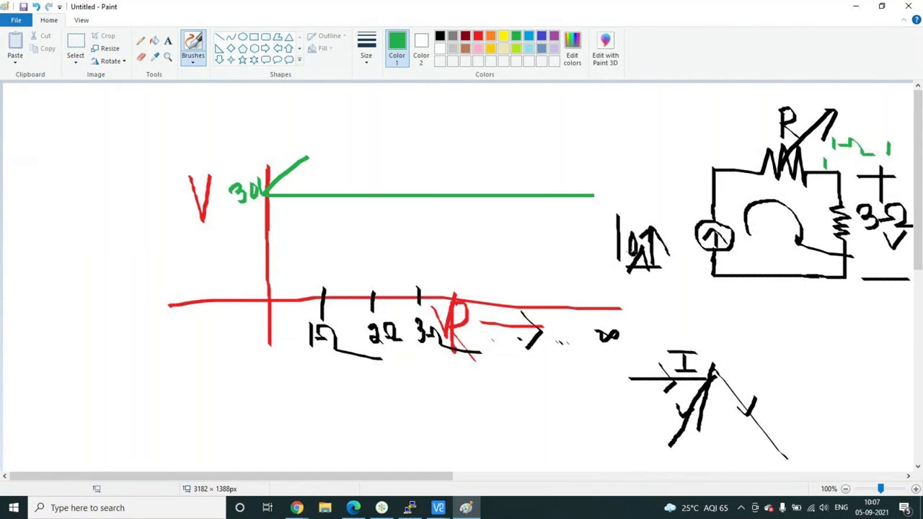
{"action": "mouse_move", "coordinate": [604, 270]}
{"action": "left_mouse_down"}
{"action": "mouse_move", "coordinate": [629, 267]}
{"action": "mouse_move", "coordinate": [633, 280]}
{"action": "left_mouse_up"}
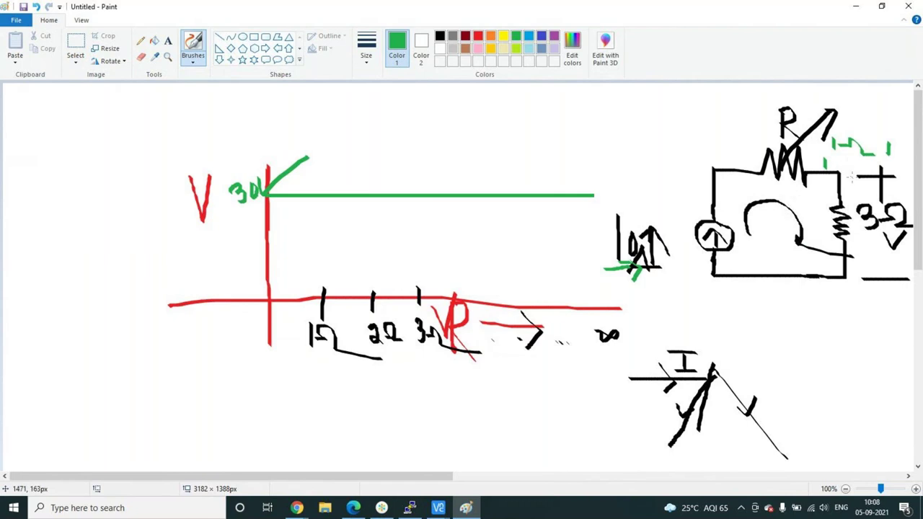
{"action": "left_click_drag", "start_coordinate": [820, 187], "coordinate": [844, 195]}
{"action": "mouse_move", "coordinate": [856, 174]}
{"action": "left_mouse_down"}
{"action": "mouse_move", "coordinate": [856, 204]}
{"action": "mouse_move", "coordinate": [872, 184]}
{"action": "mouse_move", "coordinate": [881, 212]}
{"action": "mouse_move", "coordinate": [891, 206]}
{"action": "left_mouse_up"}
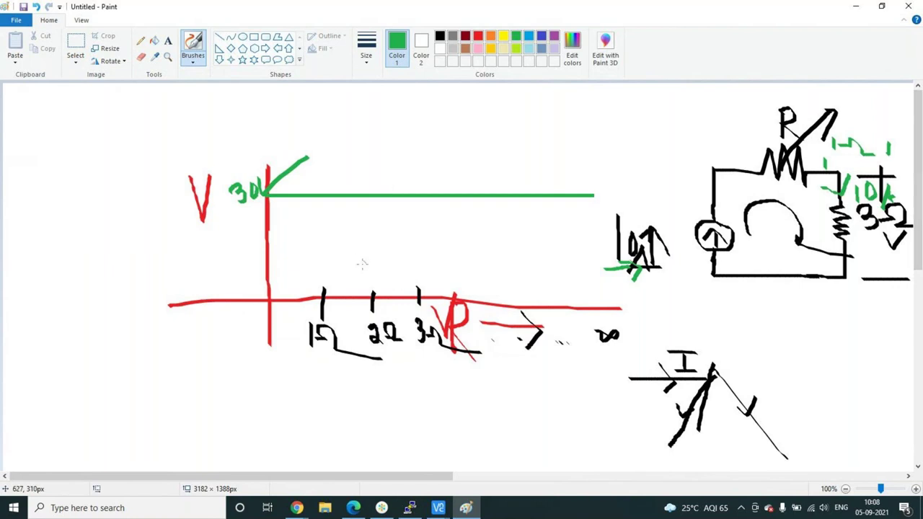
Annotate the variable resistor in green with 1Ω and 4Ω, and trace a current loop inside the circuit.
{"action": "mouse_move", "coordinate": [737, 126]}
{"action": "left_mouse_down"}
{"action": "mouse_move", "coordinate": [738, 148]}
{"action": "mouse_move", "coordinate": [755, 135]}
{"action": "mouse_move", "coordinate": [756, 145]}
{"action": "mouse_move", "coordinate": [806, 143]}
{"action": "mouse_move", "coordinate": [822, 170]}
{"action": "mouse_move", "coordinate": [841, 170]}
{"action": "mouse_move", "coordinate": [767, 148]}
{"action": "left_mouse_up"}
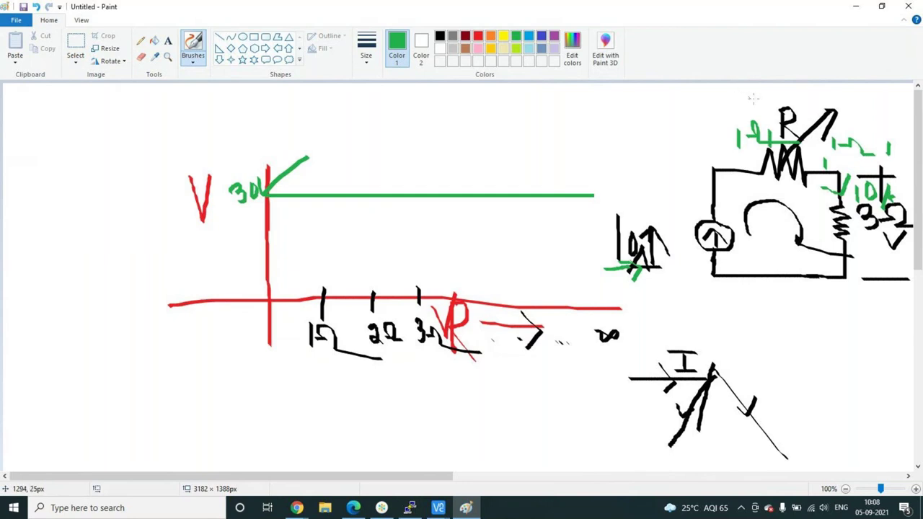
{"action": "mouse_move", "coordinate": [748, 95]}
{"action": "left_mouse_down"}
{"action": "mouse_move", "coordinate": [741, 114]}
{"action": "mouse_move", "coordinate": [751, 114]}
{"action": "left_mouse_up"}
{"action": "mouse_move", "coordinate": [747, 94]}
{"action": "left_mouse_down"}
{"action": "mouse_move", "coordinate": [750, 122]}
{"action": "mouse_move", "coordinate": [816, 118]}
{"action": "left_mouse_up"}
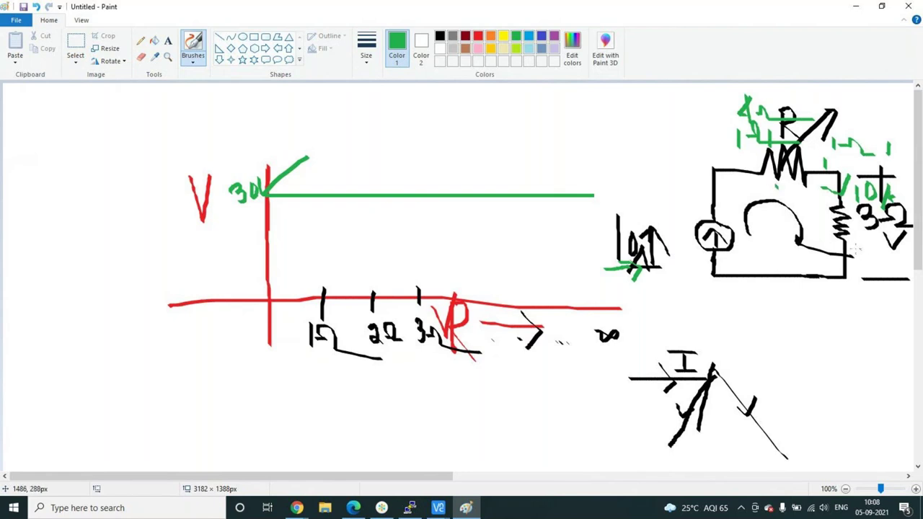
{"action": "left_click_drag", "start_coordinate": [252, 169], "coordinate": [261, 186]}
{"action": "mouse_move", "coordinate": [751, 255]}
{"action": "left_mouse_down"}
{"action": "mouse_move", "coordinate": [742, 206]}
{"action": "mouse_move", "coordinate": [770, 200]}
{"action": "mouse_move", "coordinate": [784, 232]}
{"action": "left_mouse_up"}
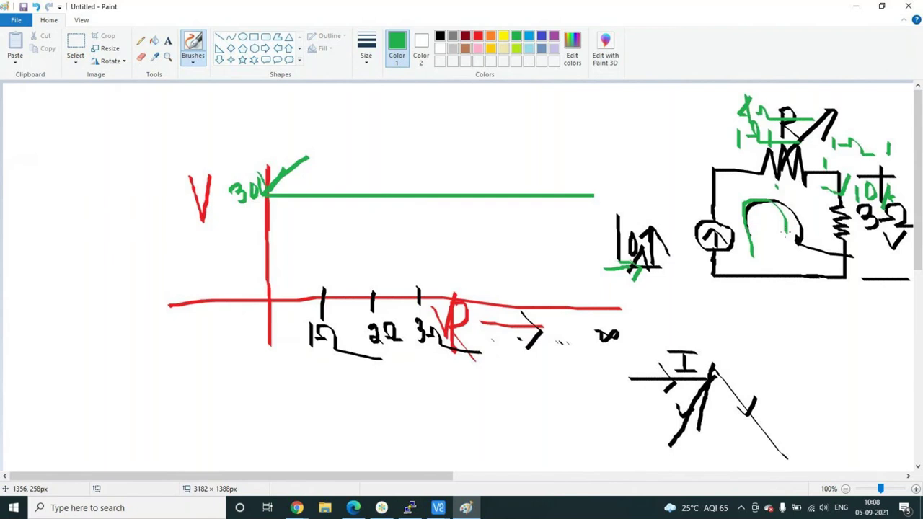
{"action": "mouse_move", "coordinate": [778, 259]}
{"action": "left_mouse_down"}
{"action": "mouse_move", "coordinate": [744, 248]}
{"action": "mouse_move", "coordinate": [748, 257]}
{"action": "mouse_move", "coordinate": [743, 237]}
{"action": "mouse_move", "coordinate": [758, 199]}
{"action": "mouse_move", "coordinate": [791, 208]}
{"action": "mouse_move", "coordinate": [787, 264]}
{"action": "left_mouse_up"}
{"action": "left_click_drag", "start_coordinate": [609, 174], "coordinate": [653, 172]}
Undo the green circuit annotations, the 30V label and the horizontal green line across the graph.
{"action": "key", "text": "ctrl+z"}
{"action": "key", "text": "ctrl+z"}
{"action": "key", "text": "ctrl+z"}
{"action": "key", "text": "ctrl+z"}
{"action": "key", "text": "ctrl+z"}
{"action": "key", "text": "ctrl+z"}
{"action": "key", "text": "ctrl+z"}
{"action": "key", "text": "ctrl+z"}
{"action": "key", "text": "ctrl+z"}
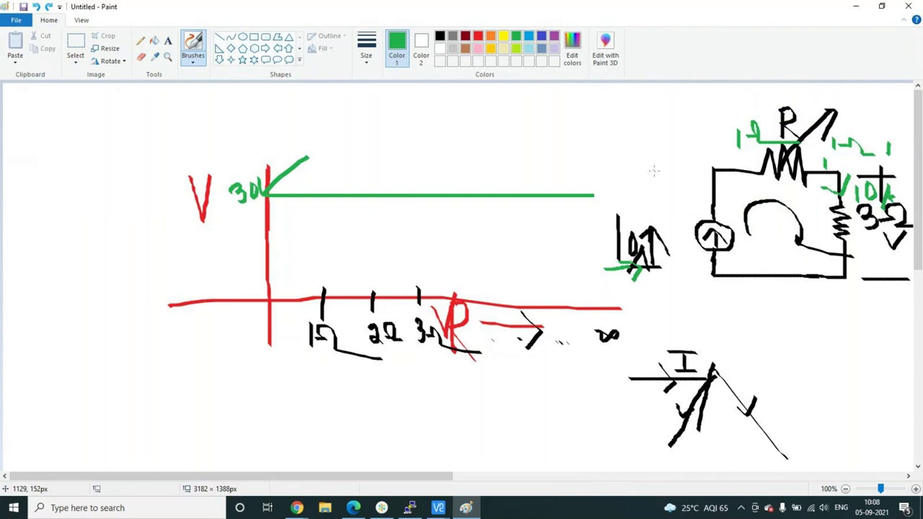
{"action": "key", "text": "ctrl+z"}
{"action": "key", "text": "ctrl+z"}
{"action": "key", "text": "ctrl+z"}
{"action": "key", "text": "ctrl+z"}
{"action": "key", "text": "ctrl+z"}
{"action": "key", "text": "ctrl+z"}
{"action": "key", "text": "ctrl+z"}
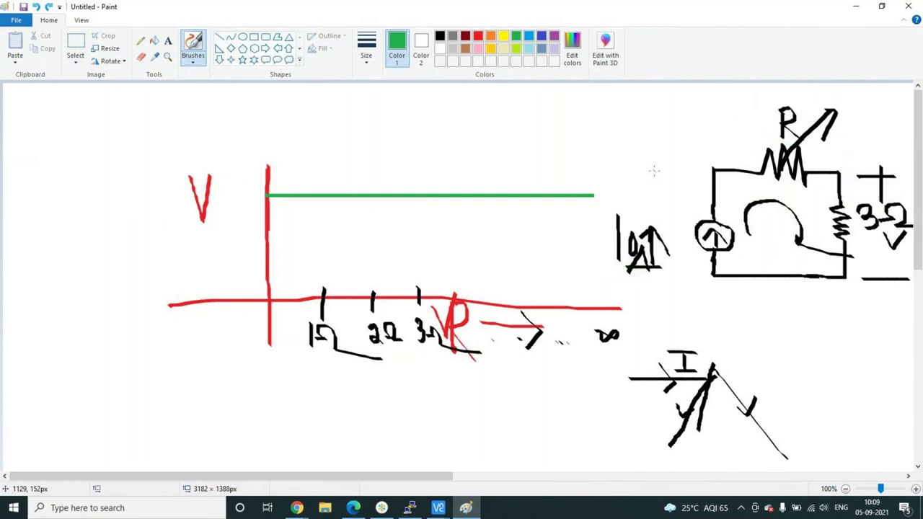
{"action": "key", "text": "ctrl+z"}
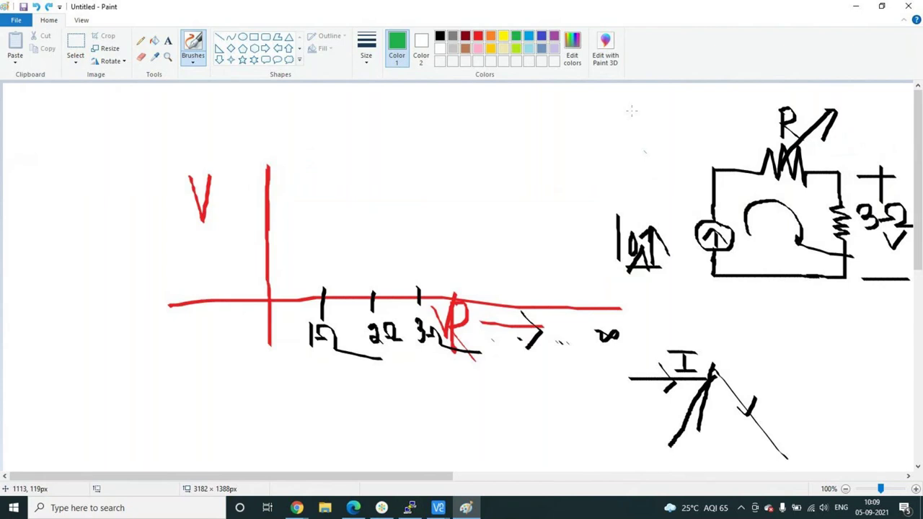
Remove the handwritten 10A label and its arrow beside the current source using a rectangular selection.
{"action": "left_click", "coordinate": [77, 64]}
{"action": "left_click", "coordinate": [109, 88]}
{"action": "left_click_drag", "start_coordinate": [590, 199], "coordinate": [664, 278]}
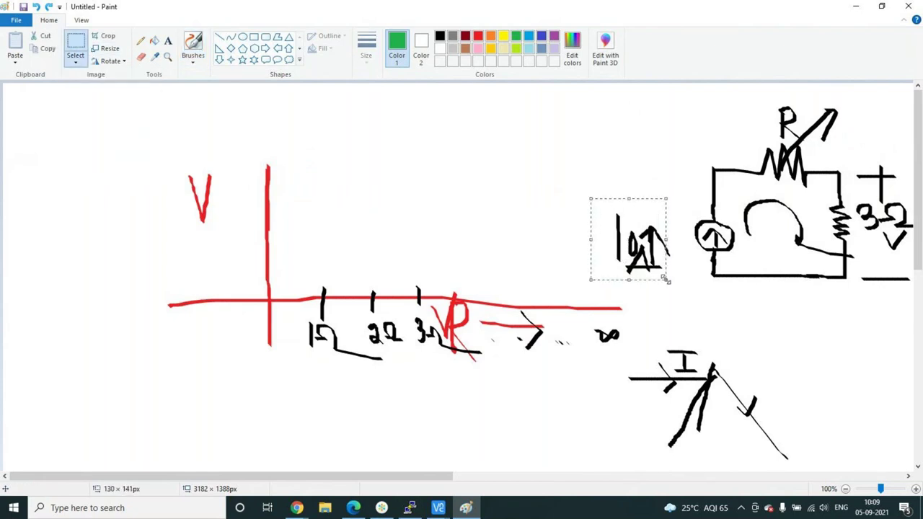
{"action": "key", "text": "Delete"}
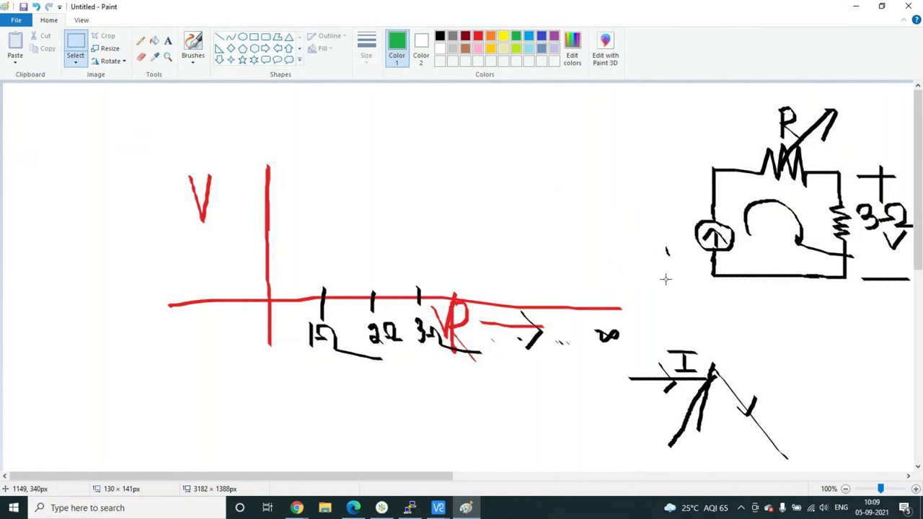
Draw two more parallel current sources in black beside the existing one and label the three 2A, 5A and 7A.
{"action": "left_click", "coordinate": [439, 35]}
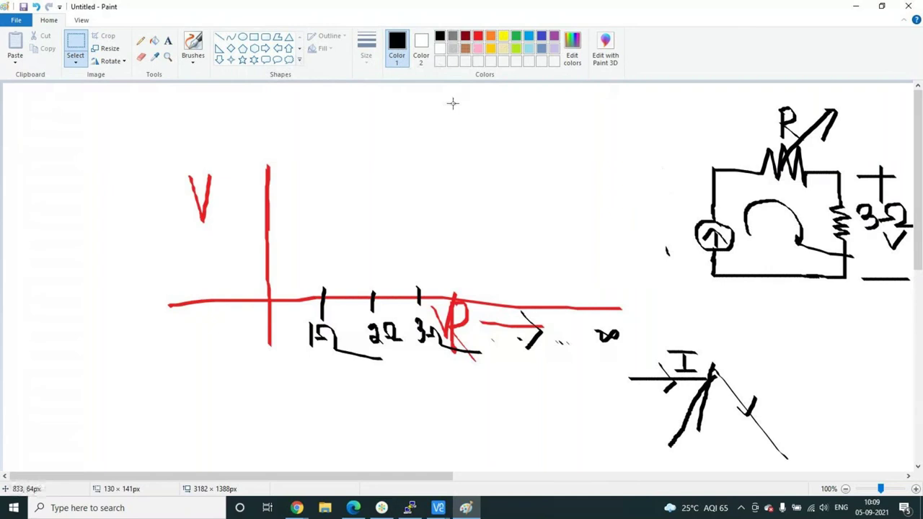
{"action": "left_click", "coordinate": [193, 62]}
{"action": "left_click", "coordinate": [236, 85]}
{"action": "mouse_move", "coordinate": [652, 168]}
{"action": "left_mouse_down"}
{"action": "mouse_move", "coordinate": [709, 171]}
{"action": "mouse_move", "coordinate": [657, 217]}
{"action": "mouse_move", "coordinate": [649, 243]}
{"action": "mouse_move", "coordinate": [666, 253]}
{"action": "left_mouse_up"}
{"action": "mouse_move", "coordinate": [635, 246]}
{"action": "left_mouse_down"}
{"action": "mouse_move", "coordinate": [653, 255]}
{"action": "mouse_move", "coordinate": [678, 240]}
{"action": "mouse_move", "coordinate": [670, 214]}
{"action": "mouse_move", "coordinate": [637, 222]}
{"action": "left_mouse_up"}
{"action": "mouse_move", "coordinate": [610, 172]}
{"action": "left_mouse_down"}
{"action": "mouse_move", "coordinate": [600, 206]}
{"action": "mouse_move", "coordinate": [615, 224]}
{"action": "mouse_move", "coordinate": [594, 220]}
{"action": "mouse_move", "coordinate": [611, 225]}
{"action": "mouse_move", "coordinate": [619, 202]}
{"action": "mouse_move", "coordinate": [597, 206]}
{"action": "left_mouse_up"}
{"action": "left_click_drag", "start_coordinate": [610, 170], "coordinate": [658, 166]}
{"action": "mouse_move", "coordinate": [610, 224]}
{"action": "left_mouse_down"}
{"action": "mouse_move", "coordinate": [609, 264]}
{"action": "mouse_move", "coordinate": [712, 271]}
{"action": "left_mouse_up"}
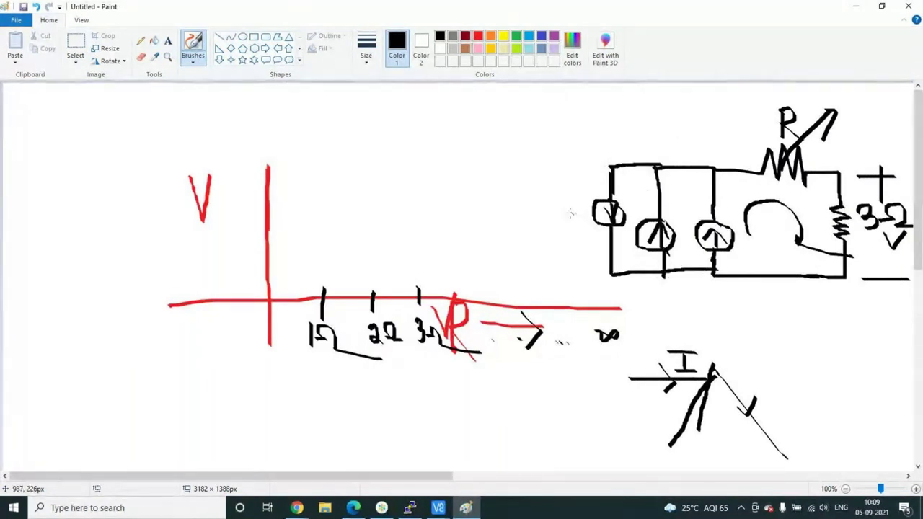
{"action": "mouse_move", "coordinate": [555, 212]}
{"action": "left_mouse_down"}
{"action": "mouse_move", "coordinate": [571, 236]}
{"action": "mouse_move", "coordinate": [577, 222]}
{"action": "mouse_move", "coordinate": [585, 238]}
{"action": "mouse_move", "coordinate": [585, 224]}
{"action": "left_mouse_up"}
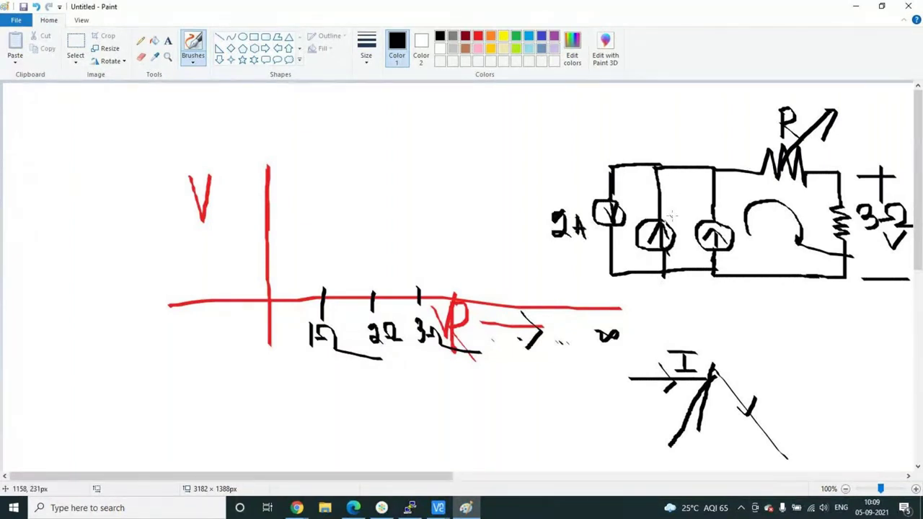
{"action": "mouse_move", "coordinate": [674, 209]}
{"action": "left_mouse_down"}
{"action": "mouse_move", "coordinate": [669, 220]}
{"action": "mouse_move", "coordinate": [684, 204]}
{"action": "mouse_move", "coordinate": [698, 222]}
{"action": "mouse_move", "coordinate": [697, 213]}
{"action": "mouse_move", "coordinate": [737, 194]}
{"action": "mouse_move", "coordinate": [732, 209]}
{"action": "mouse_move", "coordinate": [746, 215]}
{"action": "mouse_move", "coordinate": [762, 203]}
{"action": "left_mouse_up"}
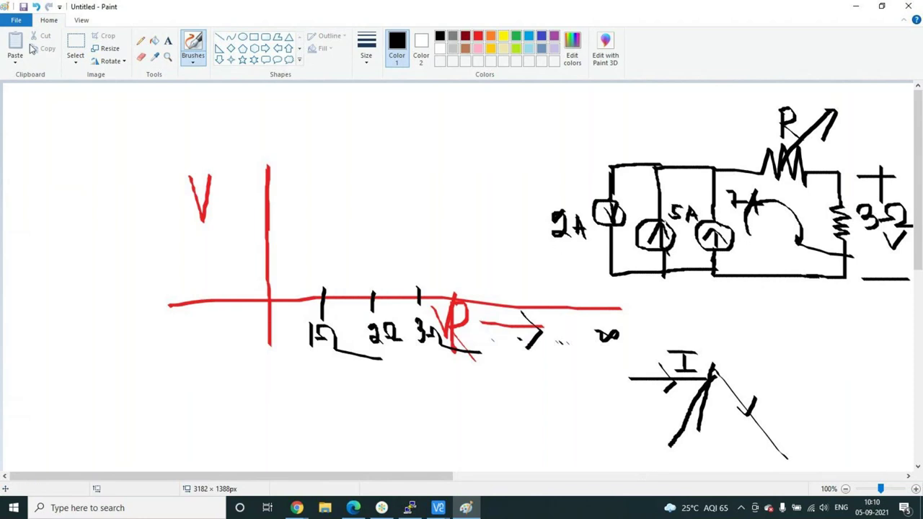
Delete the whole node sketch with its I label and branches from below the circuit.
{"action": "left_click", "coordinate": [75, 63]}
{"action": "left_click", "coordinate": [116, 87]}
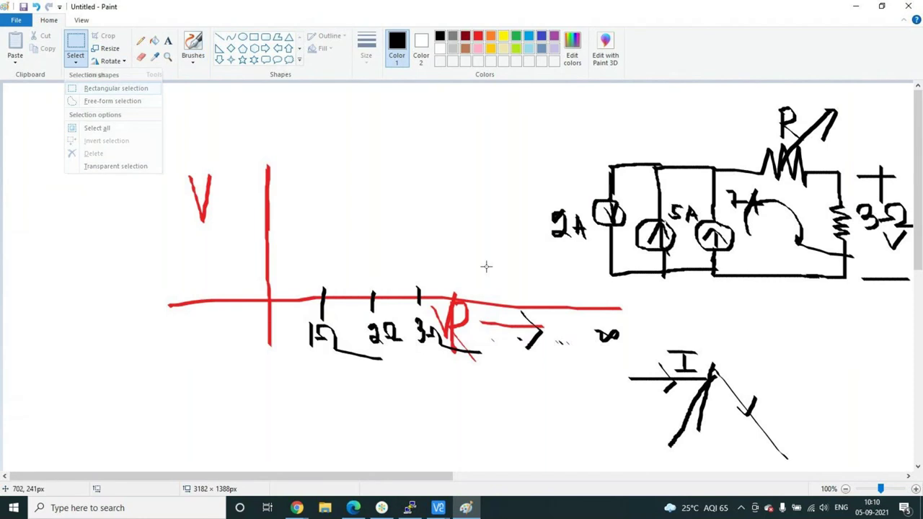
{"action": "mouse_move", "coordinate": [610, 355]}
{"action": "left_mouse_down"}
{"action": "mouse_move", "coordinate": [745, 437]}
{"action": "mouse_move", "coordinate": [817, 465]}
{"action": "left_mouse_up"}
{"action": "key", "text": "Delete"}
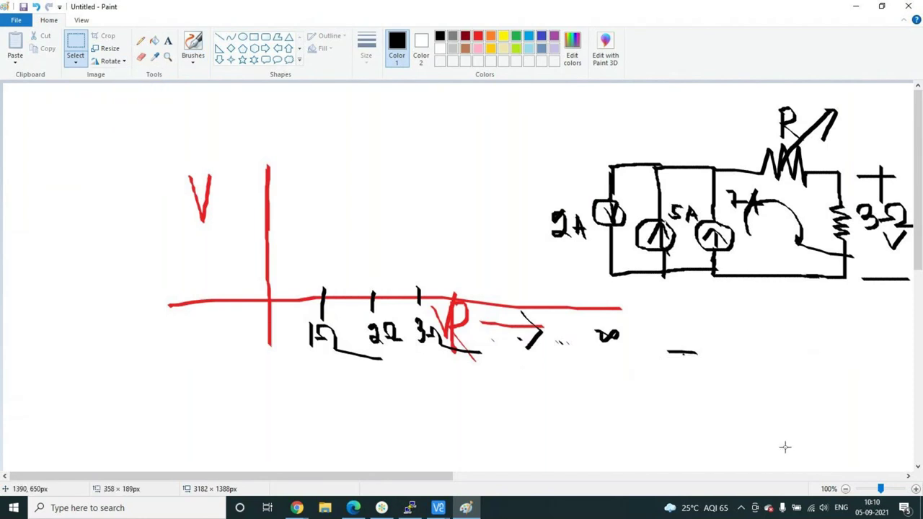
{"action": "left_click_drag", "start_coordinate": [651, 331], "coordinate": [771, 443]}
{"action": "key", "text": "Delete"}
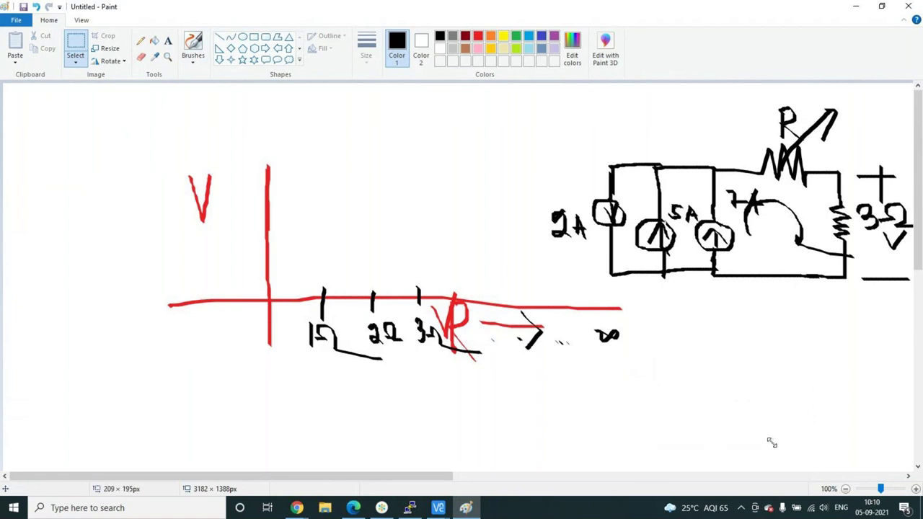
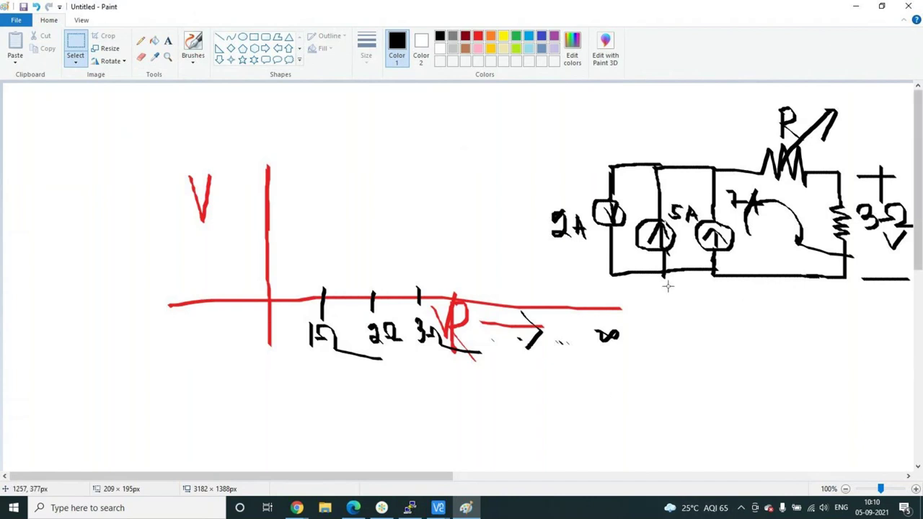
Mark the wire entering the variable resistor with a green brush arrow and the label 10A.
{"action": "left_click", "coordinate": [517, 37]}
{"action": "left_click_drag", "start_coordinate": [266, 197], "coordinate": [537, 200]}
{"action": "left_click", "coordinate": [536, 203]}
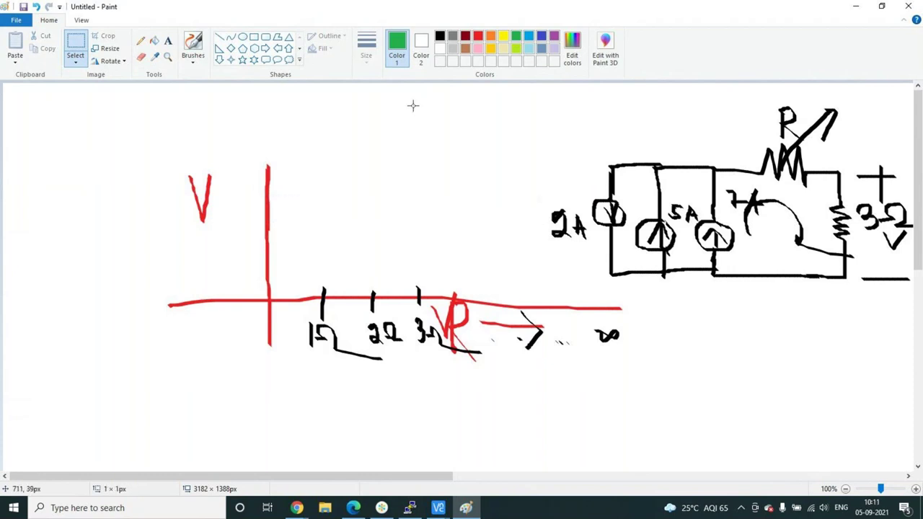
{"action": "left_click", "coordinate": [201, 65]}
{"action": "left_click", "coordinate": [240, 79]}
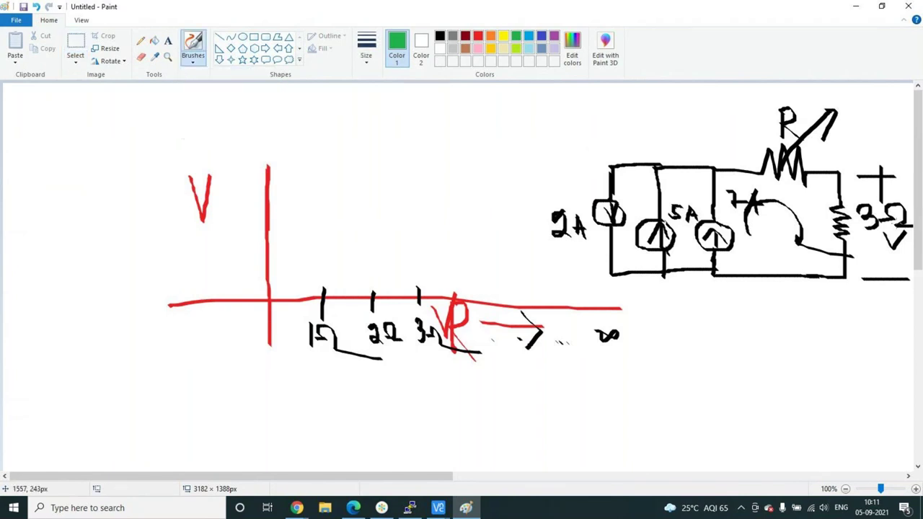
{"action": "mouse_move", "coordinate": [728, 153]}
{"action": "left_mouse_down"}
{"action": "mouse_move", "coordinate": [749, 167]}
{"action": "mouse_move", "coordinate": [735, 182]}
{"action": "left_mouse_up"}
{"action": "mouse_move", "coordinate": [741, 124]}
{"action": "left_mouse_down"}
{"action": "mouse_move", "coordinate": [744, 149]}
{"action": "mouse_move", "coordinate": [763, 124]}
{"action": "mouse_move", "coordinate": [785, 139]}
{"action": "left_mouse_up"}
{"action": "mouse_move", "coordinate": [806, 193]}
{"action": "left_mouse_down"}
{"action": "mouse_move", "coordinate": [821, 208]}
{"action": "mouse_move", "coordinate": [822, 238]}
{"action": "mouse_move", "coordinate": [807, 258]}
{"action": "mouse_move", "coordinate": [765, 255]}
{"action": "left_mouse_up"}
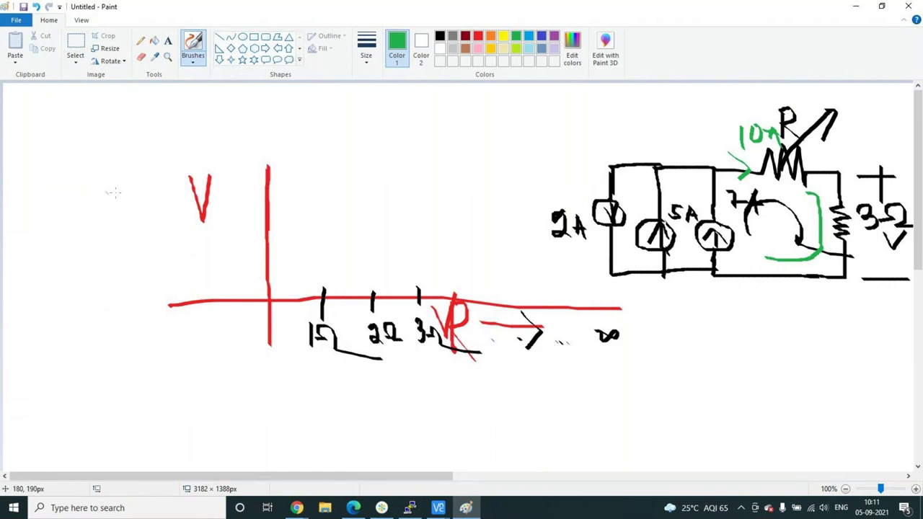
{"action": "left_click_drag", "start_coordinate": [268, 194], "coordinate": [510, 206]}
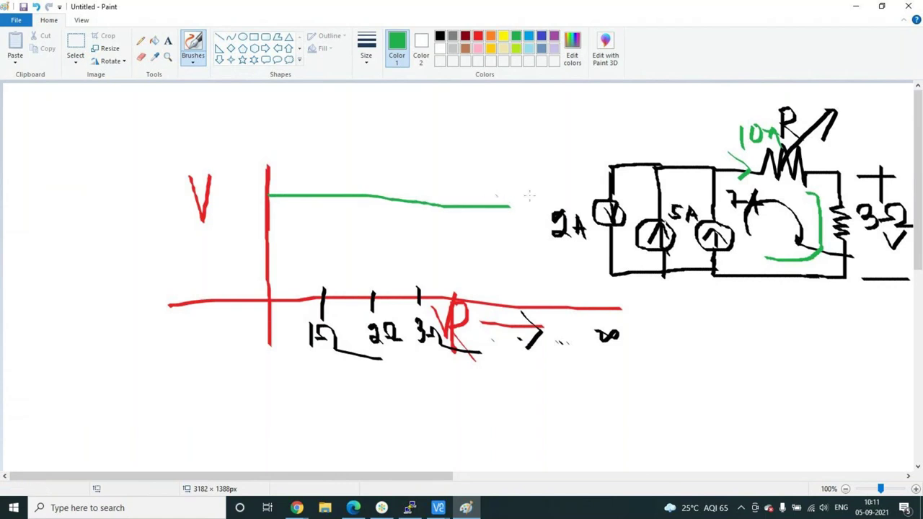
{"action": "key", "text": "ctrl+z"}
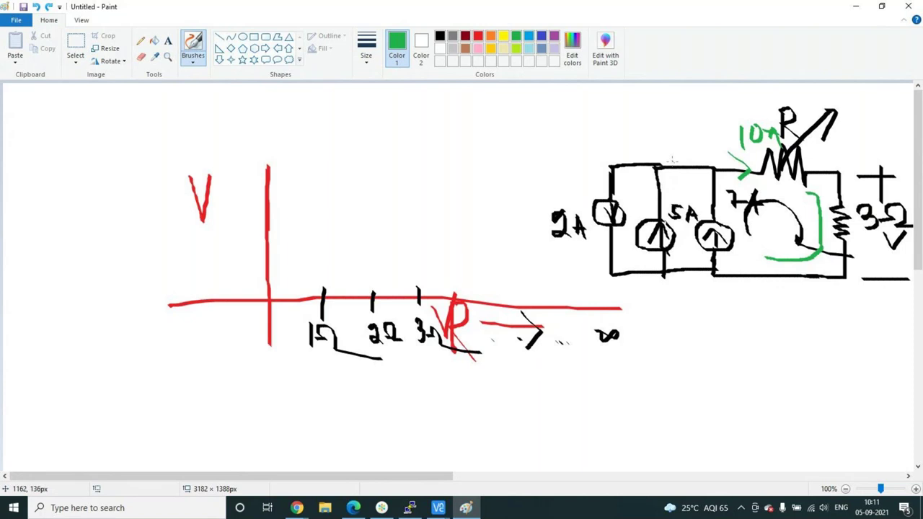
{"action": "mouse_move", "coordinate": [658, 164]}
{"action": "left_mouse_down"}
{"action": "mouse_move", "coordinate": [656, 175]}
{"action": "mouse_move", "coordinate": [652, 165]}
{"action": "left_mouse_up"}
{"action": "key", "text": "ctrl+z"}
{"action": "key", "text": "ctrl+z"}
{"action": "key", "text": "ctrl+z"}
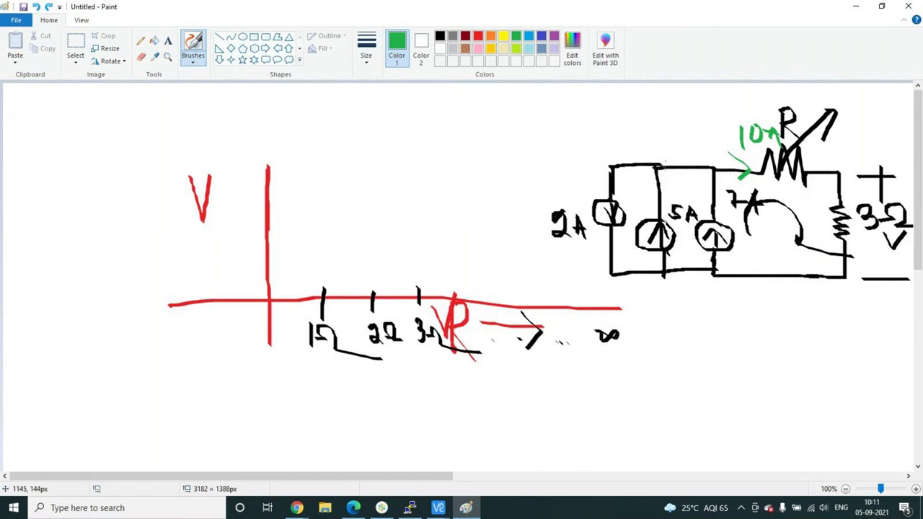
Mark the node above the 5A source with a green dot and add an outgoing arrow labelled I.
{"action": "left_click", "coordinate": [657, 166]}
{"action": "left_click_drag", "start_coordinate": [689, 165], "coordinate": [676, 180]}
{"action": "mouse_move", "coordinate": [673, 139]}
{"action": "left_mouse_down"}
{"action": "mouse_move", "coordinate": [689, 138]}
{"action": "mouse_move", "coordinate": [680, 160]}
{"action": "mouse_move", "coordinate": [694, 158]}
{"action": "left_mouse_up"}
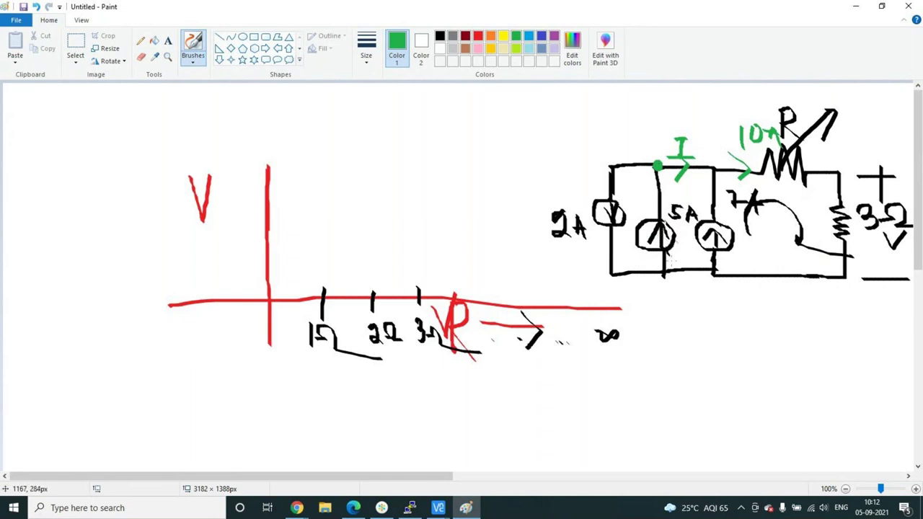
Write the node equation 5 = 2 + I and its solution I = 3 in green below the circuit.
{"action": "mouse_move", "coordinate": [643, 362]}
{"action": "left_mouse_down"}
{"action": "mouse_move", "coordinate": [640, 388]}
{"action": "mouse_move", "coordinate": [671, 365]}
{"action": "mouse_move", "coordinate": [688, 368]}
{"action": "mouse_move", "coordinate": [679, 388]}
{"action": "left_mouse_up"}
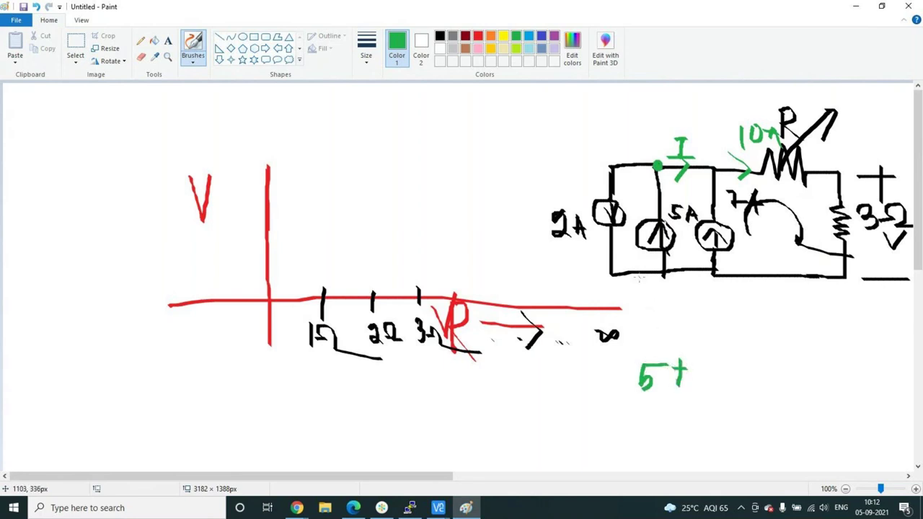
{"action": "left_click", "coordinate": [76, 60]}
{"action": "left_click", "coordinate": [85, 89]}
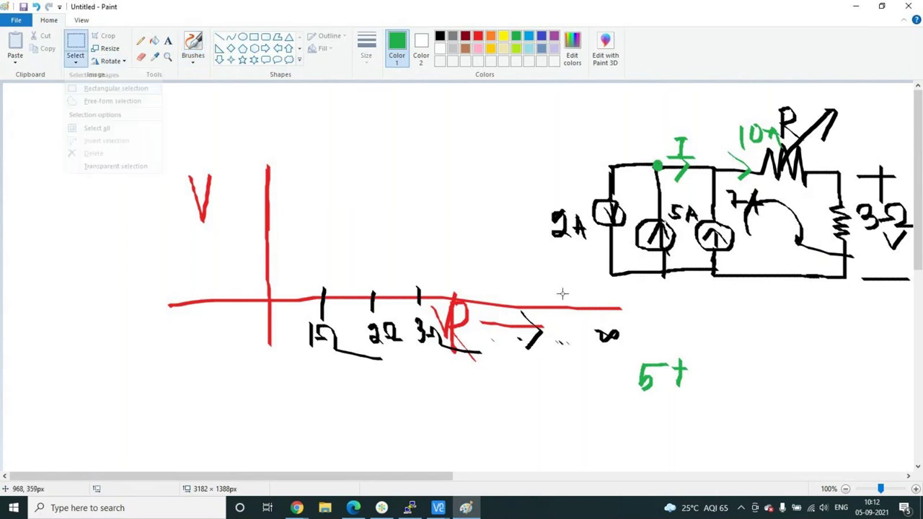
{"action": "left_click_drag", "start_coordinate": [667, 350], "coordinate": [707, 410]}
{"action": "key", "text": "Delete"}
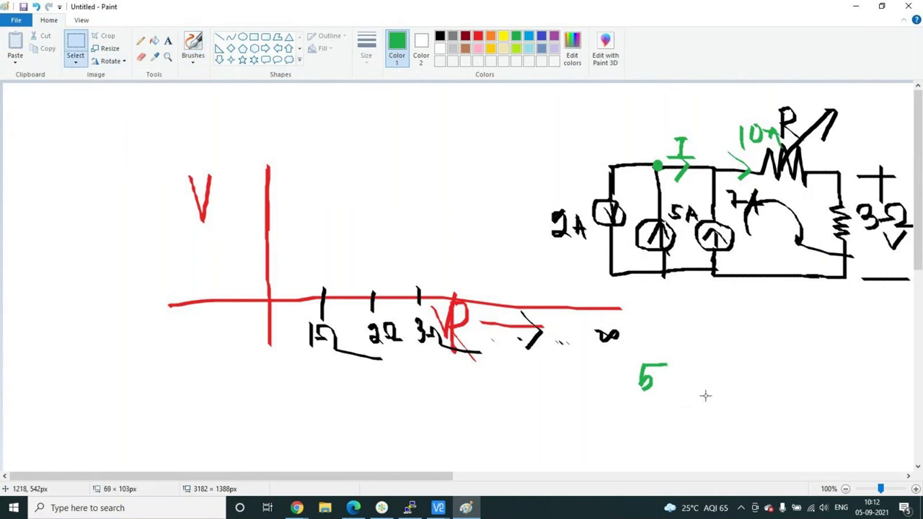
{"action": "left_click", "coordinate": [193, 57]}
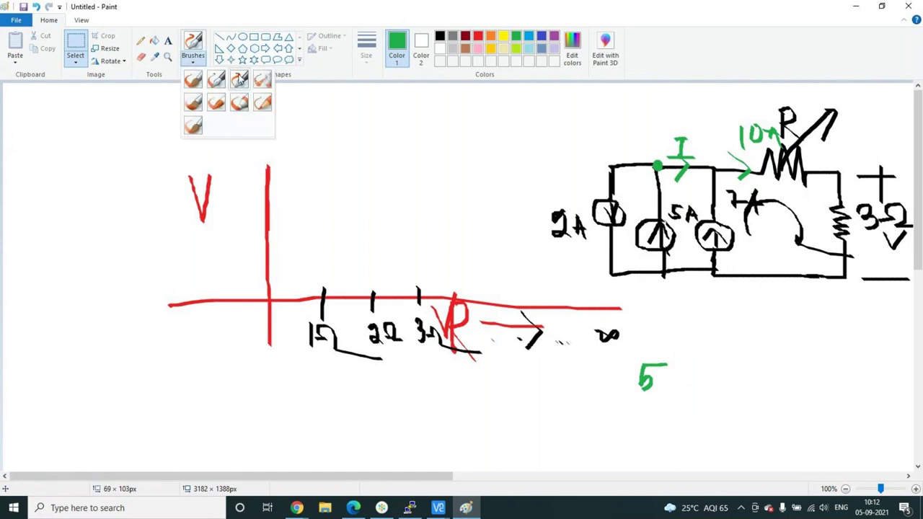
{"action": "left_click", "coordinate": [238, 82]}
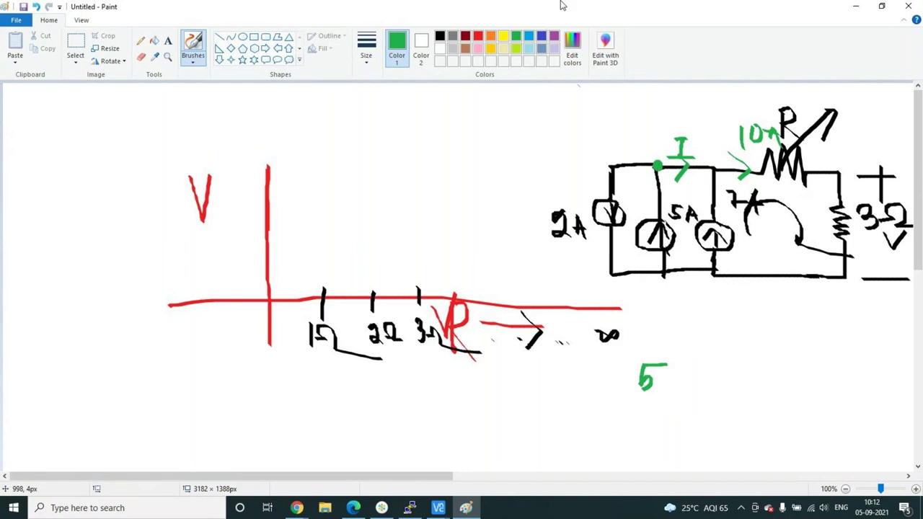
{"action": "mouse_move", "coordinate": [674, 372]}
{"action": "left_mouse_down"}
{"action": "mouse_move", "coordinate": [693, 371]}
{"action": "mouse_move", "coordinate": [694, 384]}
{"action": "left_mouse_up"}
{"action": "mouse_move", "coordinate": [712, 368]}
{"action": "left_mouse_down"}
{"action": "mouse_move", "coordinate": [724, 375]}
{"action": "mouse_move", "coordinate": [716, 389]}
{"action": "mouse_move", "coordinate": [731, 391]}
{"action": "mouse_move", "coordinate": [765, 373]}
{"action": "mouse_move", "coordinate": [751, 397]}
{"action": "left_mouse_up"}
{"action": "mouse_move", "coordinate": [774, 367]}
{"action": "left_mouse_down"}
{"action": "mouse_move", "coordinate": [790, 366]}
{"action": "mouse_move", "coordinate": [783, 397]}
{"action": "mouse_move", "coordinate": [795, 396]}
{"action": "left_mouse_up"}
{"action": "mouse_move", "coordinate": [687, 416]}
{"action": "left_mouse_down"}
{"action": "mouse_move", "coordinate": [702, 414]}
{"action": "mouse_move", "coordinate": [694, 439]}
{"action": "mouse_move", "coordinate": [717, 419]}
{"action": "mouse_move", "coordinate": [713, 427]}
{"action": "mouse_move", "coordinate": [742, 418]}
{"action": "mouse_move", "coordinate": [748, 427]}
{"action": "mouse_move", "coordinate": [736, 431]}
{"action": "left_mouse_up"}
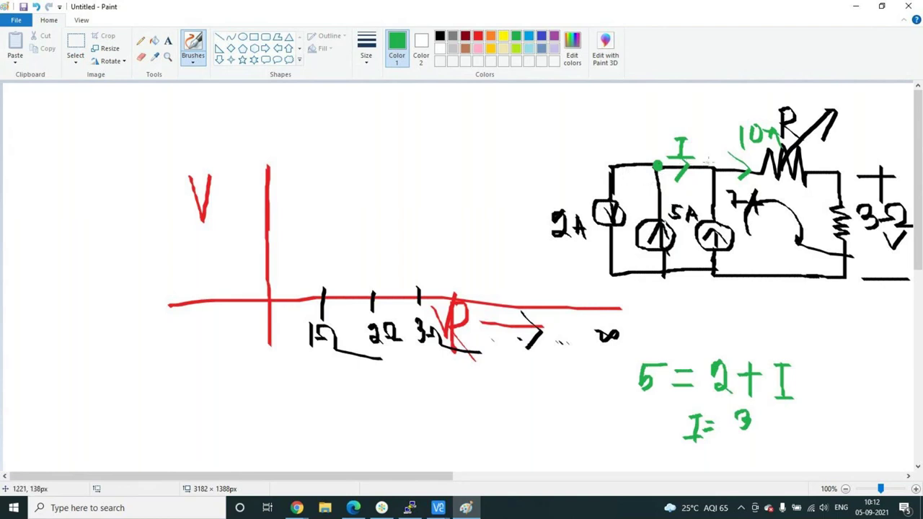
Mark the node above the 7A source with a green dot and write 3A at the I arrow.
{"action": "left_click_drag", "start_coordinate": [709, 167], "coordinate": [714, 173]}
{"action": "mouse_move", "coordinate": [645, 128]}
{"action": "left_mouse_down"}
{"action": "mouse_move", "coordinate": [659, 125]}
{"action": "mouse_move", "coordinate": [653, 147]}
{"action": "mouse_move", "coordinate": [687, 134]}
{"action": "left_mouse_up"}
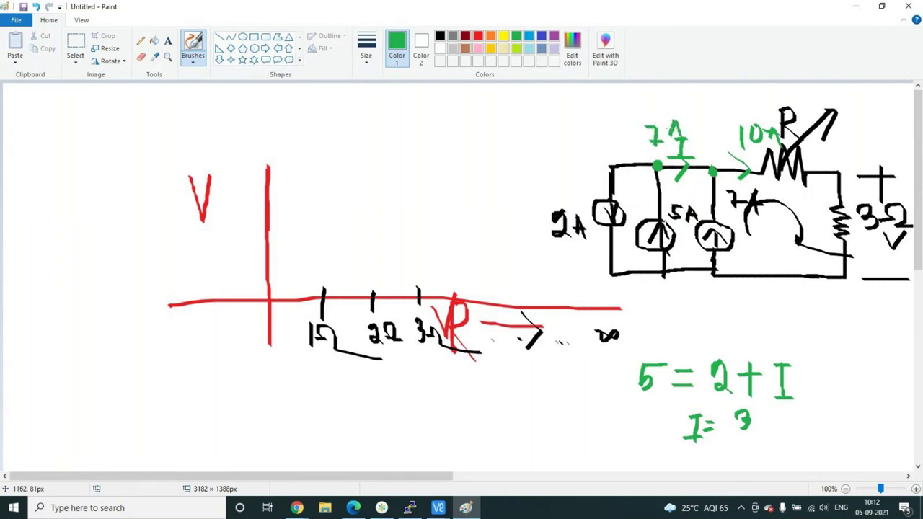
{"action": "key", "text": "ctrl+z"}
{"action": "key", "text": "ctrl+z"}
{"action": "key", "text": "ctrl+z"}
{"action": "key", "text": "ctrl+z"}
{"action": "mouse_move", "coordinate": [644, 137]}
{"action": "left_mouse_down"}
{"action": "mouse_move", "coordinate": [653, 155]}
{"action": "mouse_move", "coordinate": [680, 128]}
{"action": "mouse_move", "coordinate": [689, 138]}
{"action": "left_mouse_up"}
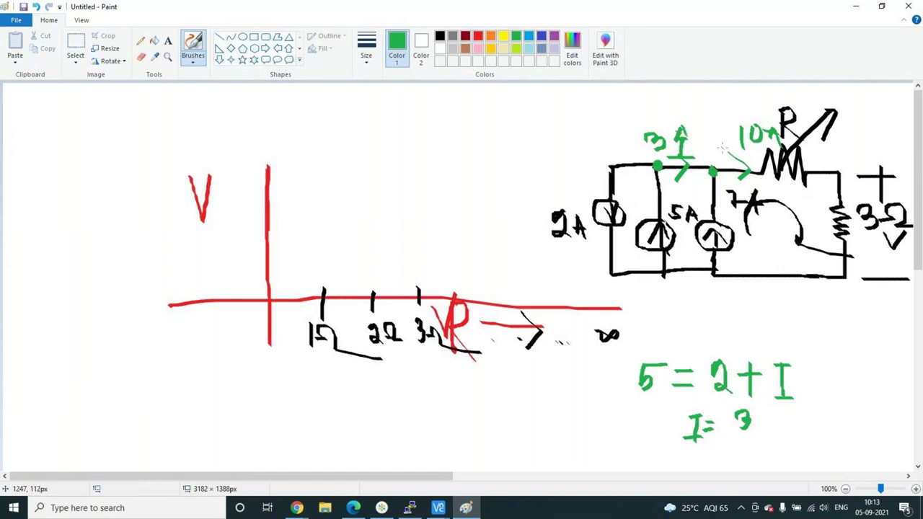
Label the current entering the variable resistor I and write 7 + 3 = I above the first equation.
{"action": "mouse_move", "coordinate": [745, 152]}
{"action": "left_mouse_down"}
{"action": "mouse_move", "coordinate": [755, 152]}
{"action": "mouse_move", "coordinate": [751, 165]}
{"action": "left_mouse_up"}
{"action": "mouse_move", "coordinate": [747, 166]}
{"action": "left_mouse_down"}
{"action": "mouse_move", "coordinate": [760, 166]}
{"action": "mouse_move", "coordinate": [757, 177]}
{"action": "left_mouse_up"}
{"action": "mouse_move", "coordinate": [683, 315]}
{"action": "left_mouse_down"}
{"action": "mouse_move", "coordinate": [699, 315]}
{"action": "mouse_move", "coordinate": [693, 336]}
{"action": "mouse_move", "coordinate": [737, 322]}
{"action": "mouse_move", "coordinate": [733, 355]}
{"action": "left_mouse_up"}
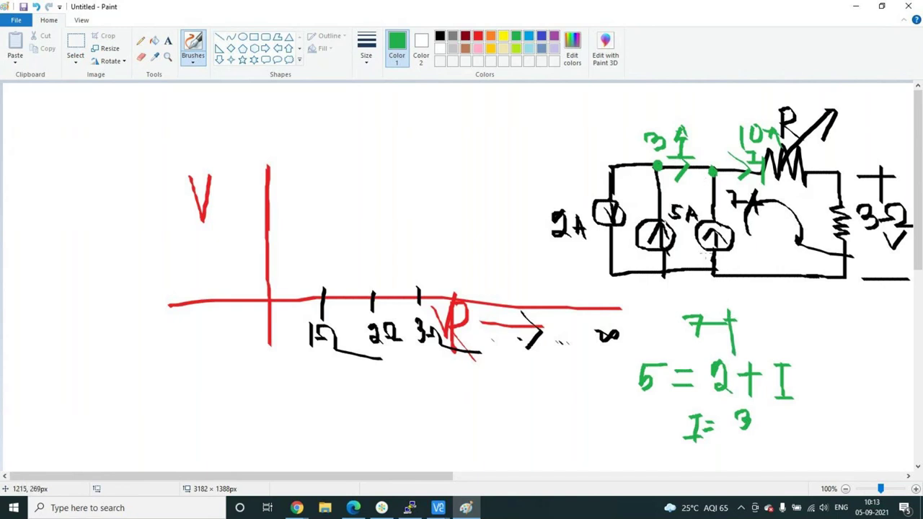
{"action": "mouse_move", "coordinate": [759, 305]}
{"action": "left_mouse_down"}
{"action": "mouse_move", "coordinate": [768, 315]}
{"action": "mouse_move", "coordinate": [762, 330]}
{"action": "mouse_move", "coordinate": [785, 311]}
{"action": "mouse_move", "coordinate": [787, 319]}
{"action": "left_mouse_up"}
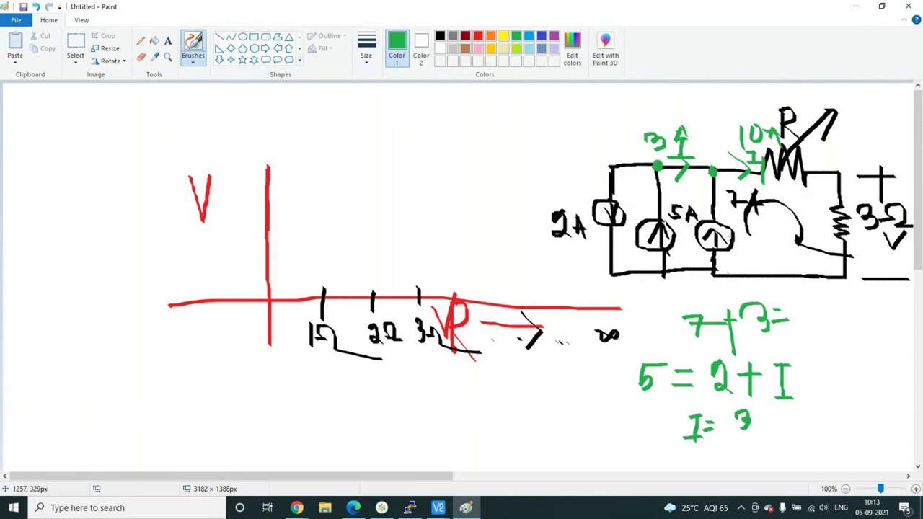
{"action": "mouse_move", "coordinate": [794, 311]}
{"action": "left_mouse_down"}
{"action": "mouse_move", "coordinate": [821, 310]}
{"action": "mouse_move", "coordinate": [797, 330]}
{"action": "mouse_move", "coordinate": [803, 310]}
{"action": "mouse_move", "coordinate": [812, 330]}
{"action": "left_mouse_up"}
Select the entire canvas and switch to the VNC Viewer window.
{"action": "left_click", "coordinate": [76, 60]}
{"action": "left_click", "coordinate": [100, 129]}
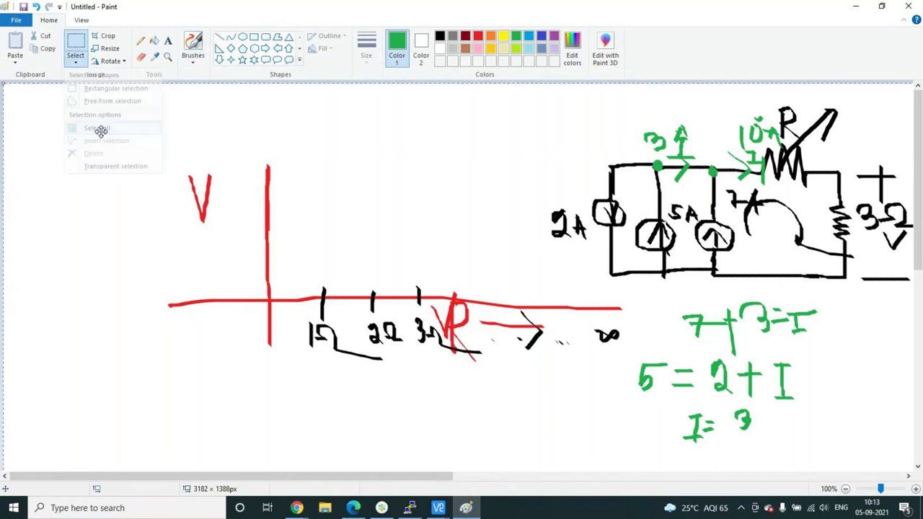
{"action": "left_click", "coordinate": [437, 509]}
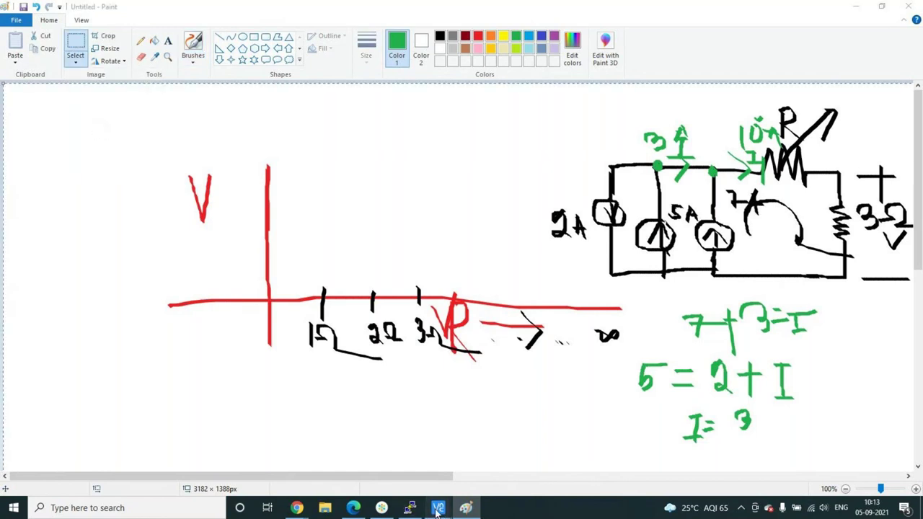
Unlock the remote desktop session with the account password and maximize its window.
{"action": "left_click", "coordinate": [490, 439]}
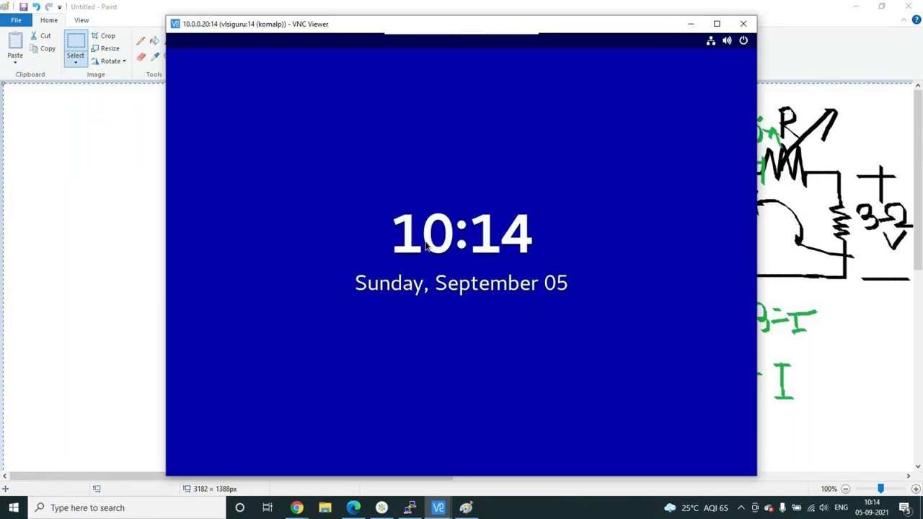
{"action": "left_click", "coordinate": [425, 247]}
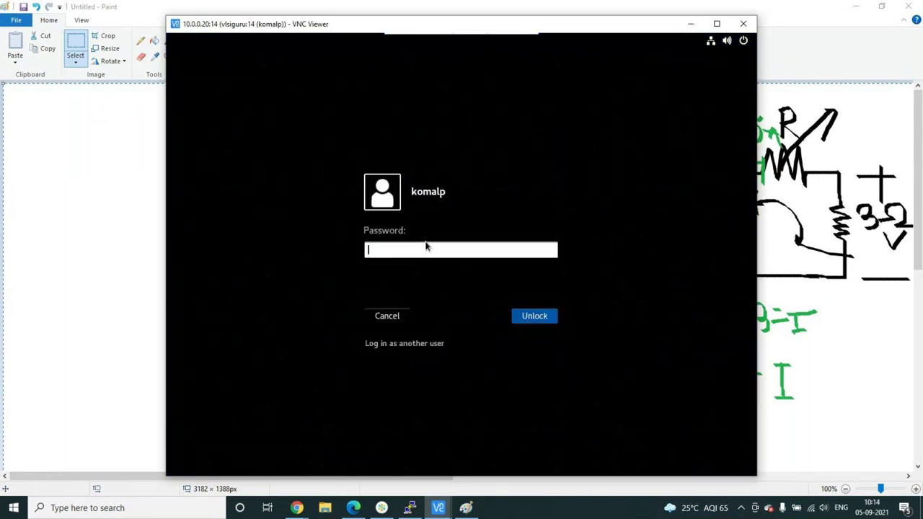
{"action": "type", "text": "••••••••"}
{"action": "key", "text": "Return"}
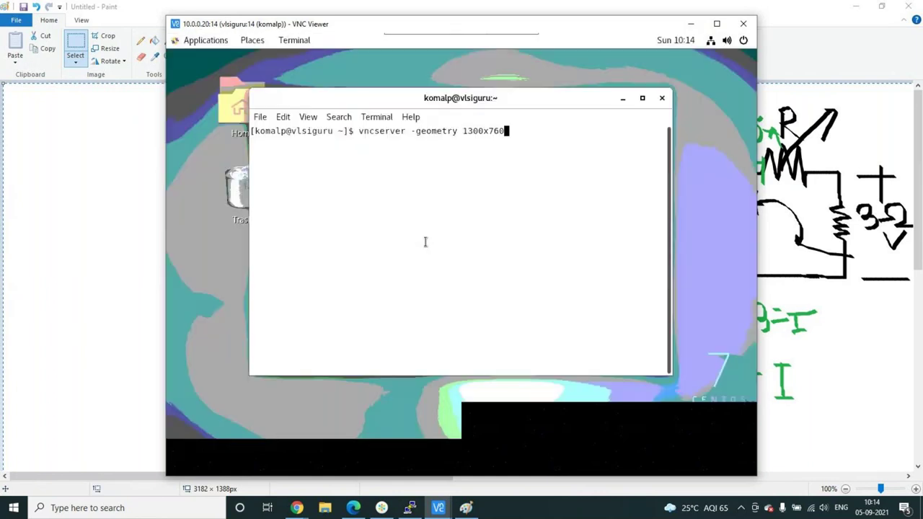
{"action": "left_click", "coordinate": [716, 24]}
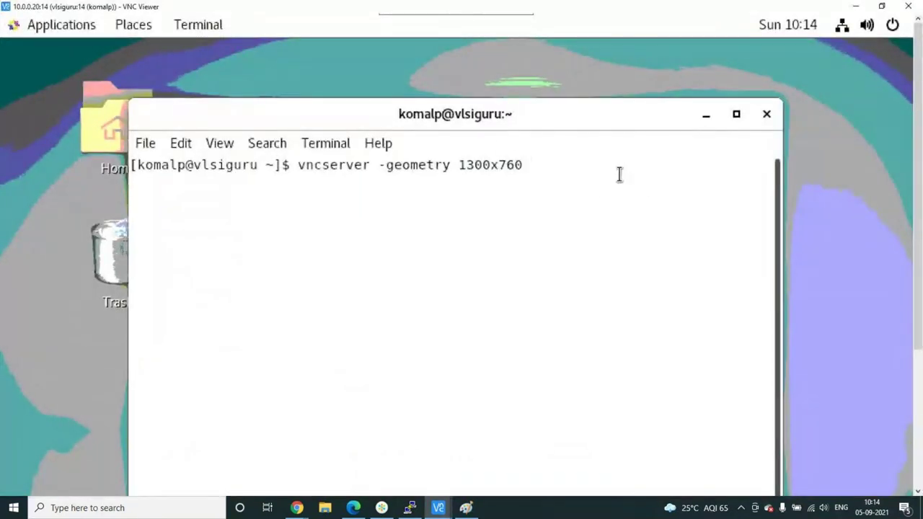
{"action": "key", "text": "BackSpace"}
{"action": "key", "text": "BackSpace"}
{"action": "key", "text": "BackSpace"}
{"action": "key", "text": "BackSpace"}
{"action": "key", "text": "BackSpace"}
{"action": "key", "text": "BackSpace"}
{"action": "key", "text": "BackSpace"}
{"action": "key", "text": "BackSpace"}
{"action": "key", "text": "BackSpace"}
{"action": "key", "text": "BackSpace"}
{"action": "key", "text": "BackSpace"}
{"action": "key", "text": "BackSpace"}
{"action": "key", "text": "BackSpace"}
{"action": "key", "text": "BackSpace"}
{"action": "key", "text": "BackSpace"}
{"action": "key", "text": "BackSpace"}
{"action": "key", "text": "BackSpace"}
{"action": "key", "text": "BackSpace"}
{"action": "key", "text": "BackSpace"}
{"action": "key", "text": "BackSpace"}
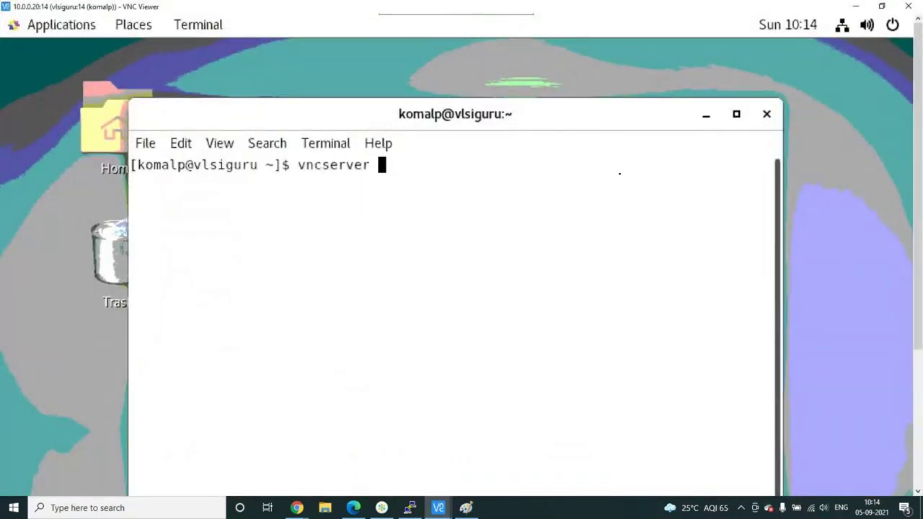
{"action": "type", "text": "vncserver"}
{"action": "key", "text": "Up"}
{"action": "key", "text": "Up"}
{"action": "key", "text": "Up"}
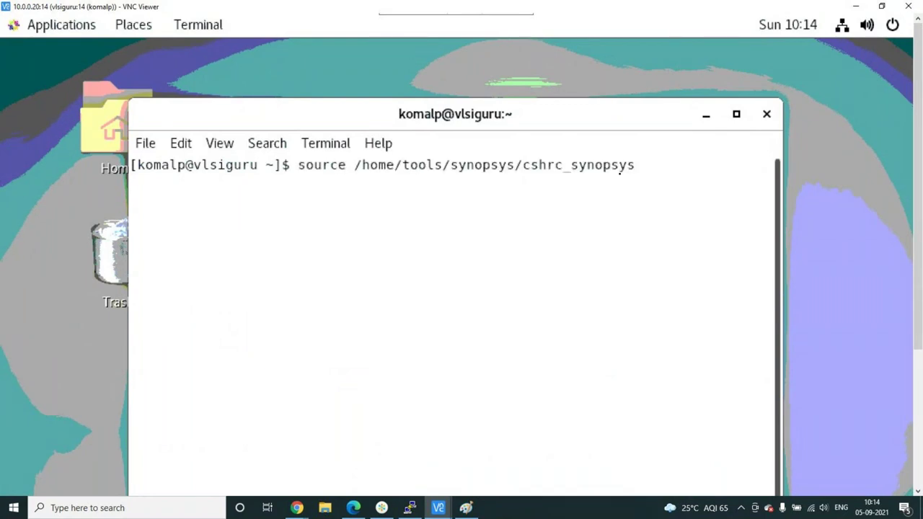
{"action": "key", "text": "Up"}
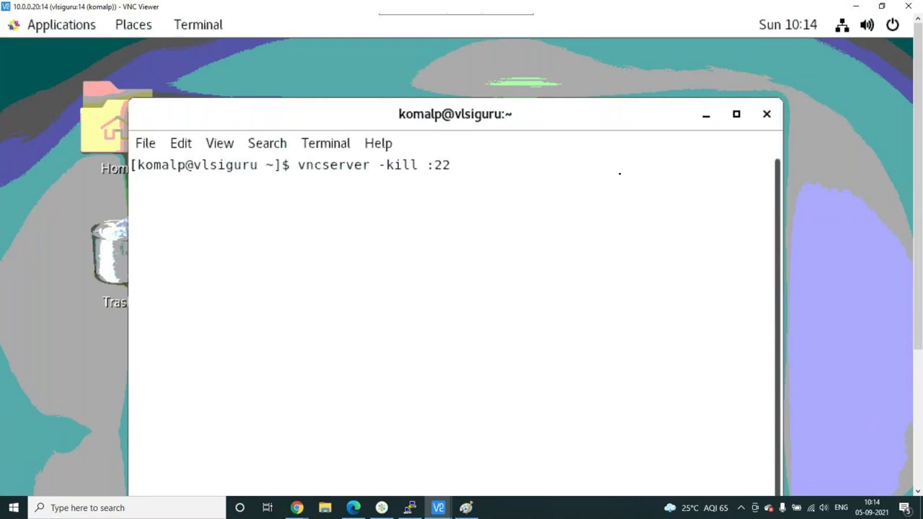
{"action": "key", "text": "Up"}
{"action": "key", "text": "Up"}
{"action": "key", "text": "Up"}
{"action": "key", "text": "Up"}
{"action": "key", "text": "Up"}
{"action": "key", "text": "Up"}
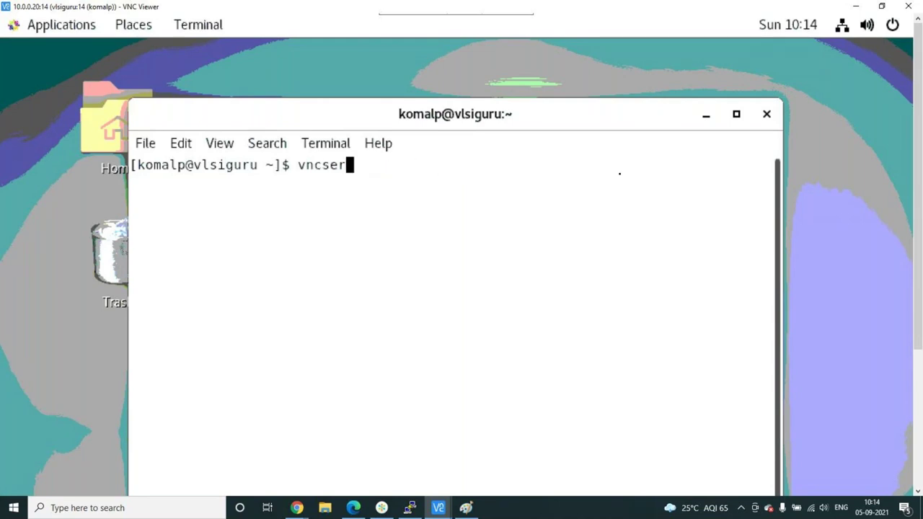
{"action": "key", "text": "Up"}
{"action": "key", "text": "Up"}
{"action": "key", "text": "Up"}
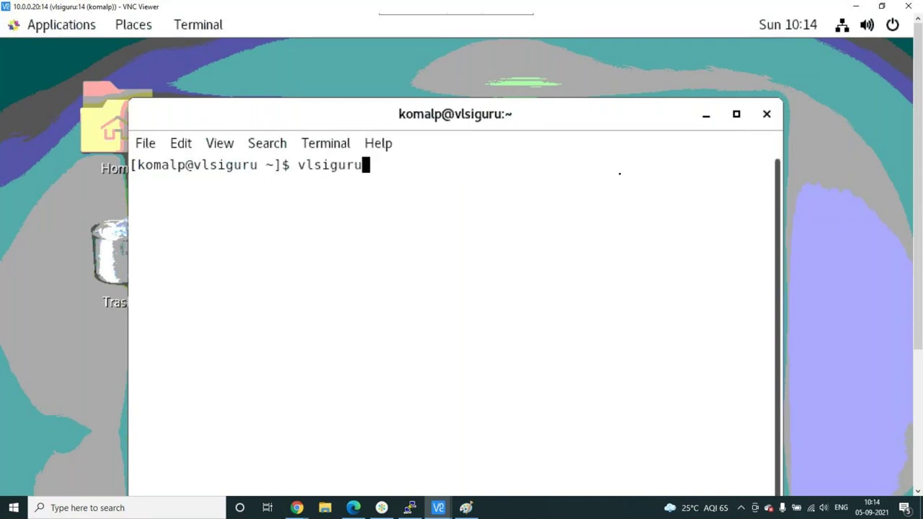
{"action": "key", "text": "Up"}
{"action": "key", "text": "Up"}
{"action": "key", "text": "Up"}
{"action": "key", "text": "Up"}
{"action": "key", "text": "Up"}
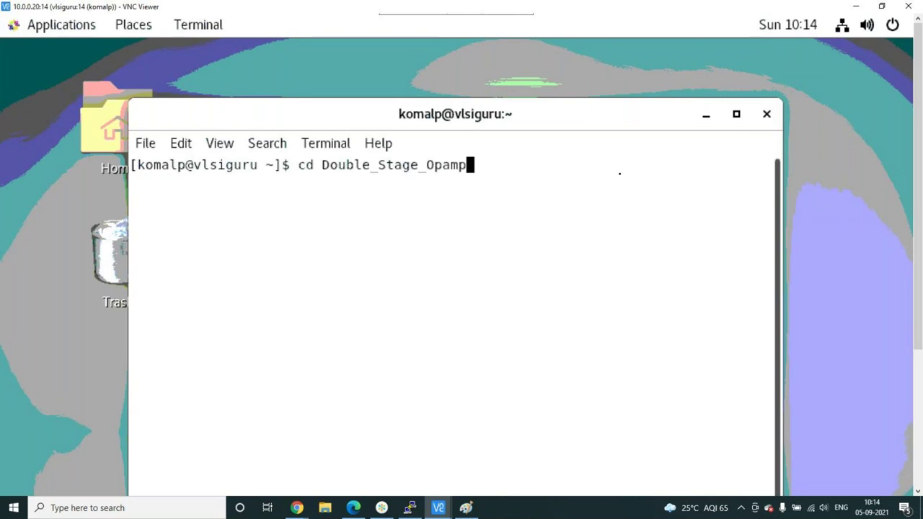
{"action": "left_click", "coordinate": [758, 116]}
Open a new terminal from the remote desktop and start the tcsh shell.
{"action": "right_click", "coordinate": [418, 120]}
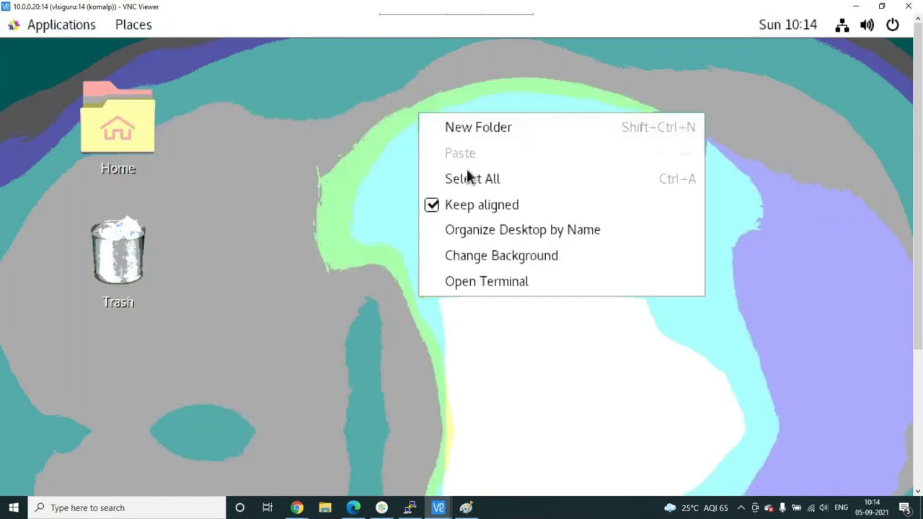
{"action": "left_click", "coordinate": [490, 280]}
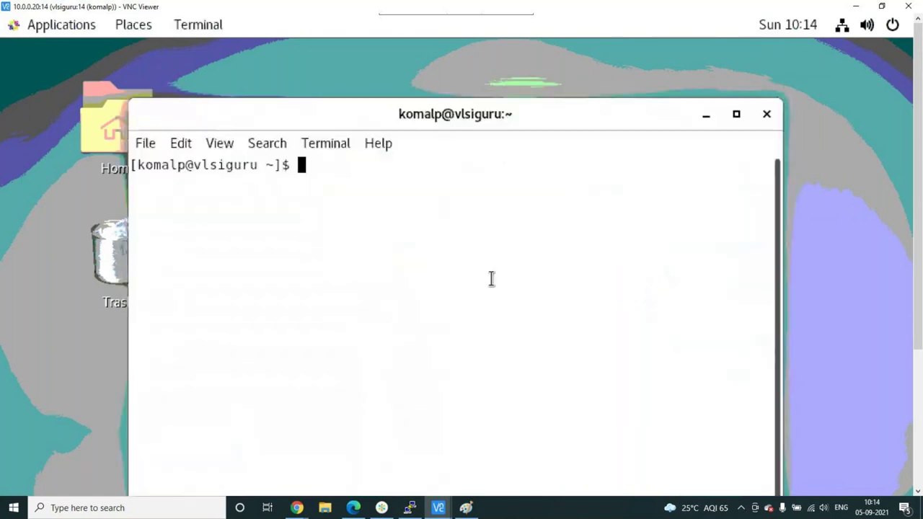
{"action": "type", "text": "tcsh"}
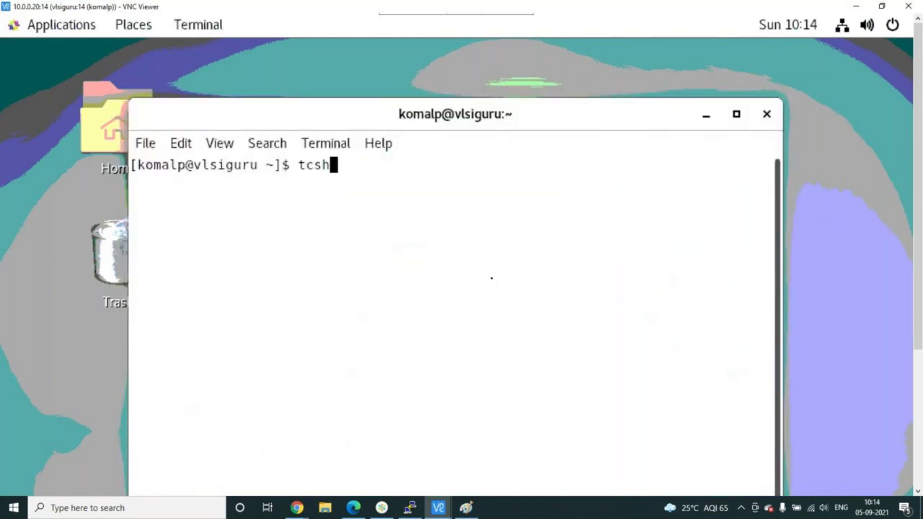
{"action": "key", "text": "Return"}
Recall and run the command source /home/tools/synopsys/cshrc_synopsys to load the Synopsys environment.
{"action": "key", "text": "Up"}
{"action": "key", "text": "Up"}
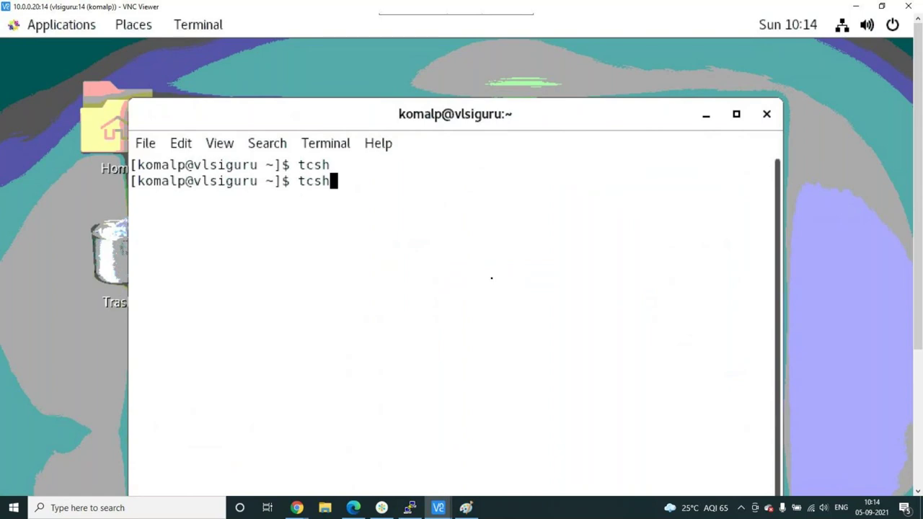
{"action": "key", "text": "Up"}
{"action": "key", "text": "Up"}
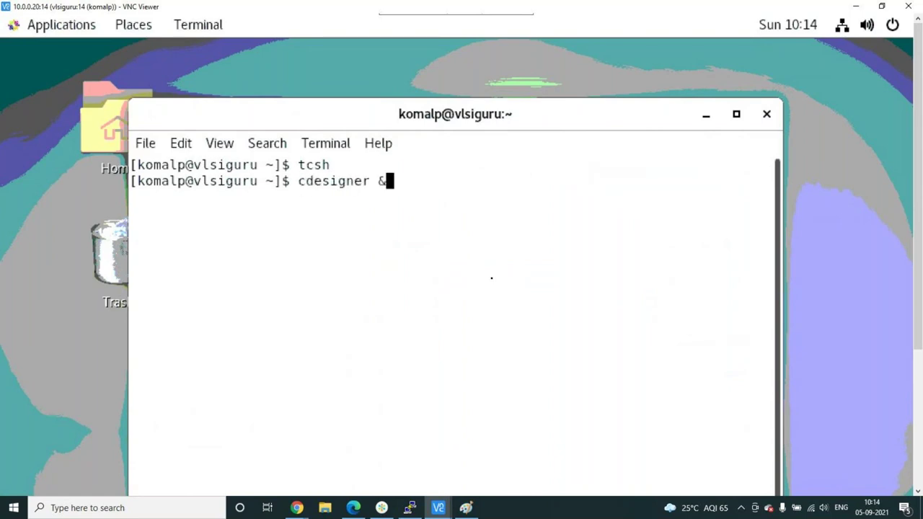
{"action": "key", "text": "Up"}
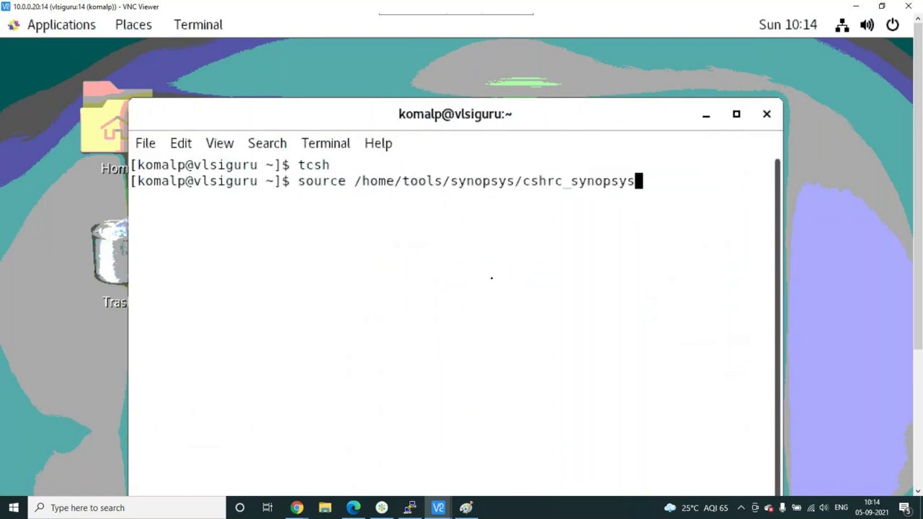
{"action": "key", "text": "Return"}
{"action": "key", "text": "Up"}
{"action": "key", "text": "Up"}
{"action": "key", "text": "Up"}
{"action": "key", "text": "Up"}
{"action": "key", "text": "Up"}
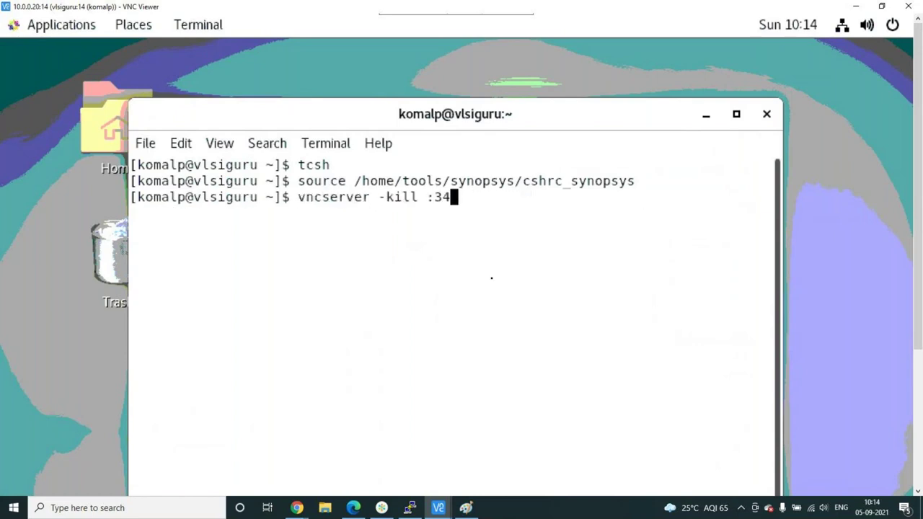
{"action": "key", "text": "Up"}
{"action": "key", "text": "Up"}
{"action": "key", "text": "Up"}
{"action": "key", "text": "Up"}
{"action": "key", "text": "Up"}
{"action": "key", "text": "Up"}
{"action": "key", "text": "Up"}
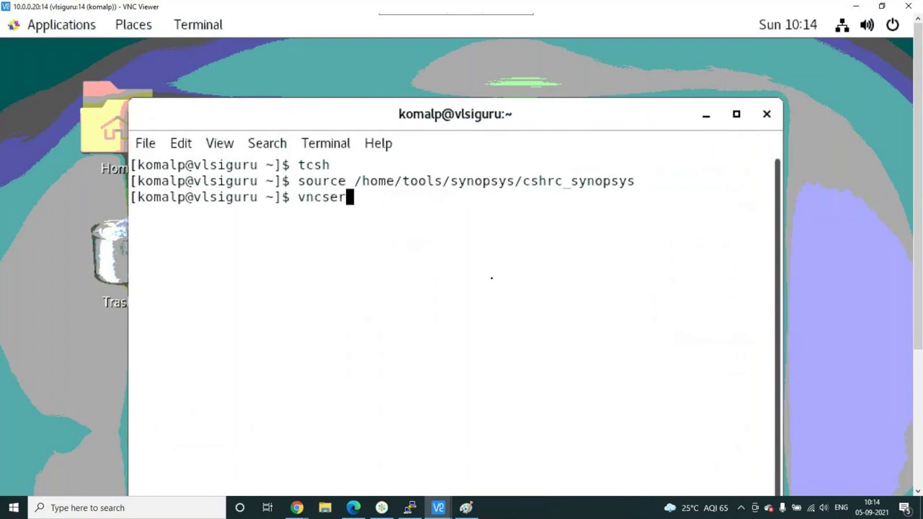
{"action": "key", "text": "Up"}
{"action": "key", "text": "Up"}
{"action": "key", "text": "Up"}
{"action": "key", "text": "Up"}
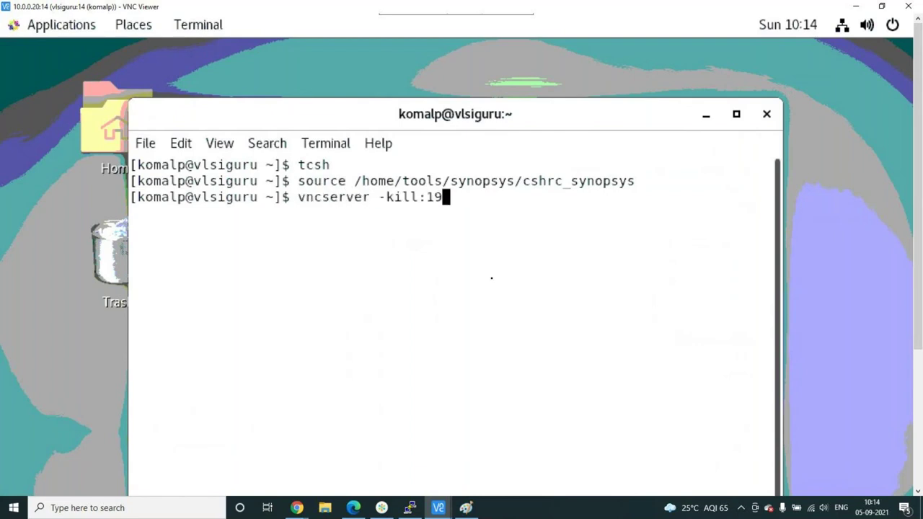
{"action": "key", "text": "Up"}
{"action": "key", "text": "Up"}
{"action": "key", "text": "Up"}
{"action": "key", "text": "BackSpace"}
{"action": "key", "text": "BackSpace"}
{"action": "key", "text": "BackSpace"}
{"action": "key", "text": "BackSpace"}
{"action": "key", "text": "BackSpace"}
{"action": "key", "text": "BackSpace"}
{"action": "key", "text": "BackSpace"}
{"action": "key", "text": "BackSpace"}
{"action": "key", "text": "BackSpace"}
{"action": "key", "text": "BackSpace"}
{"action": "key", "text": "BackSpace"}
{"action": "key", "text": "BackSpace"}
{"action": "key", "text": "BackSpace"}
{"action": "key", "text": "BackSpace"}
{"action": "key", "text": "BackSpace"}
{"action": "key", "text": "BackSpace"}
{"action": "key", "text": "BackSpace"}
{"action": "key", "text": "BackSpace"}
{"action": "key", "text": "BackSpace"}
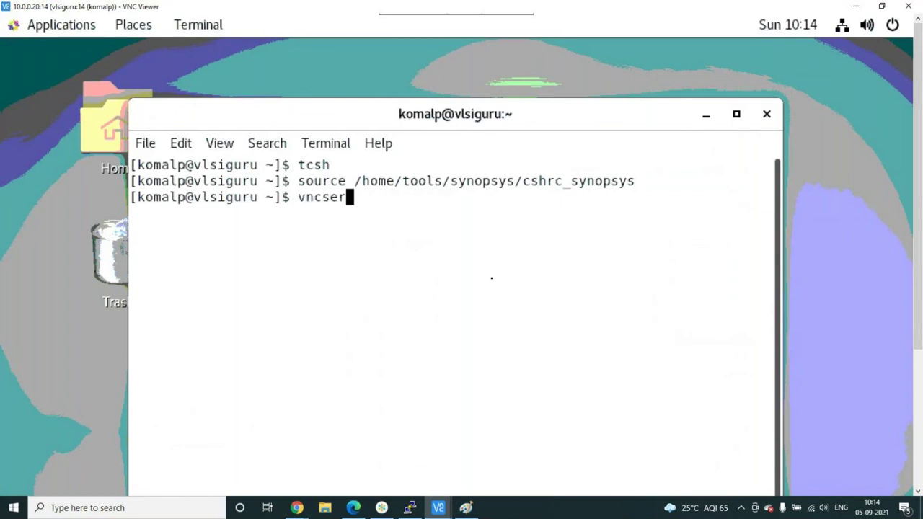
Launch Custom Compiler in the background with the command cdesigner &.
{"action": "type", "text": "cdesigner "}
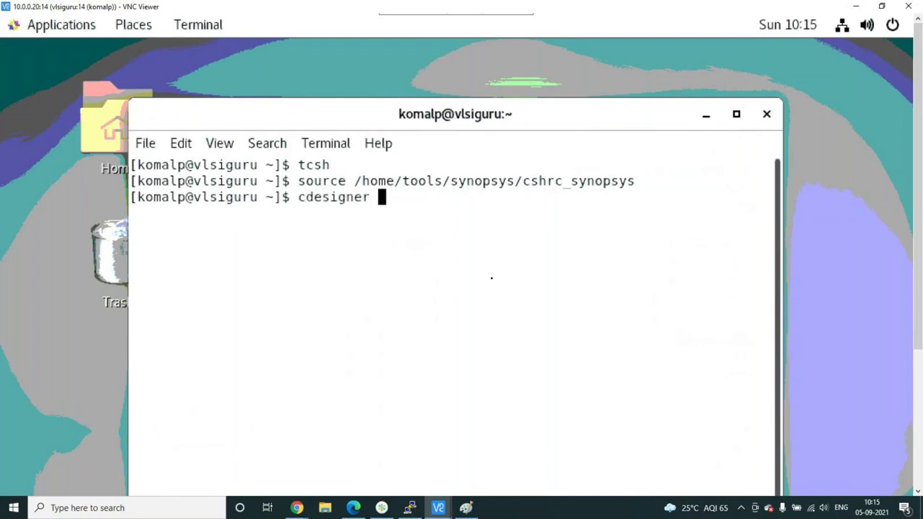
{"action": "type", "text": "&"}
{"action": "key", "text": "Return"}
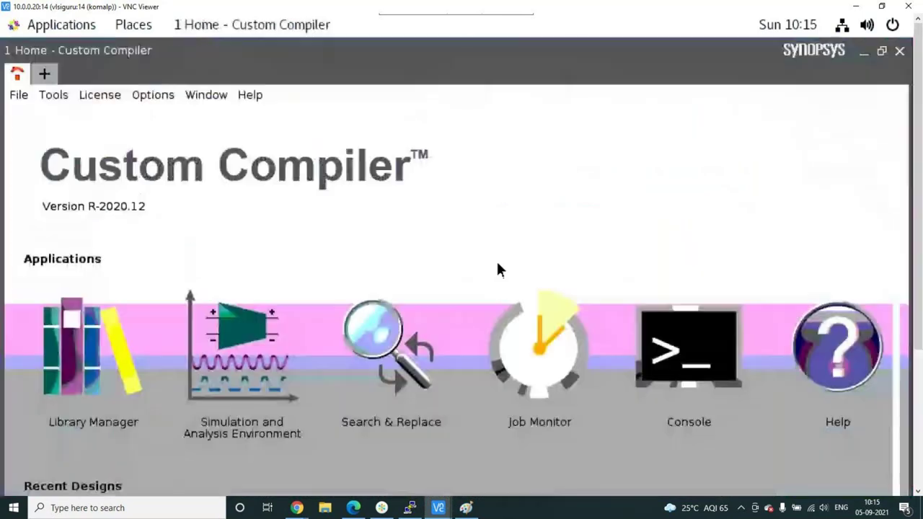
Open the Library Manager and list the cells of the user's own design library.
{"action": "left_click", "coordinate": [72, 351]}
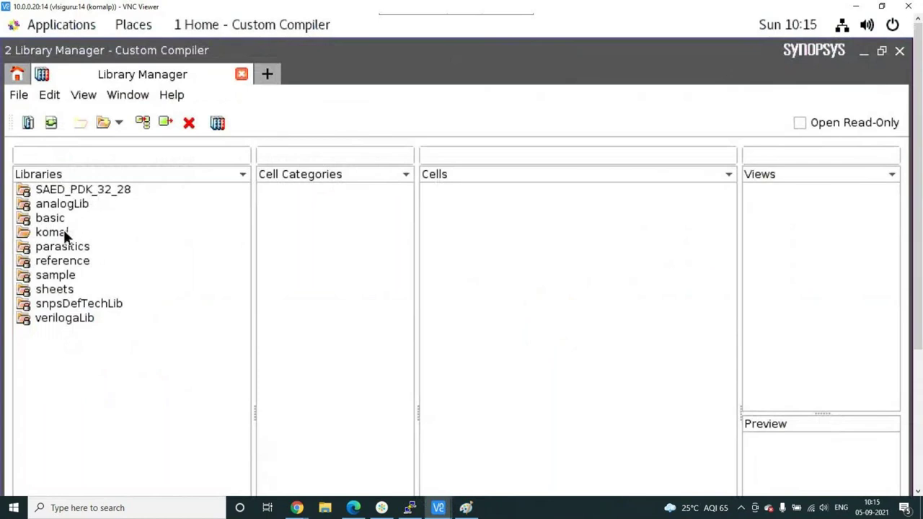
{"action": "left_click", "coordinate": [63, 231]}
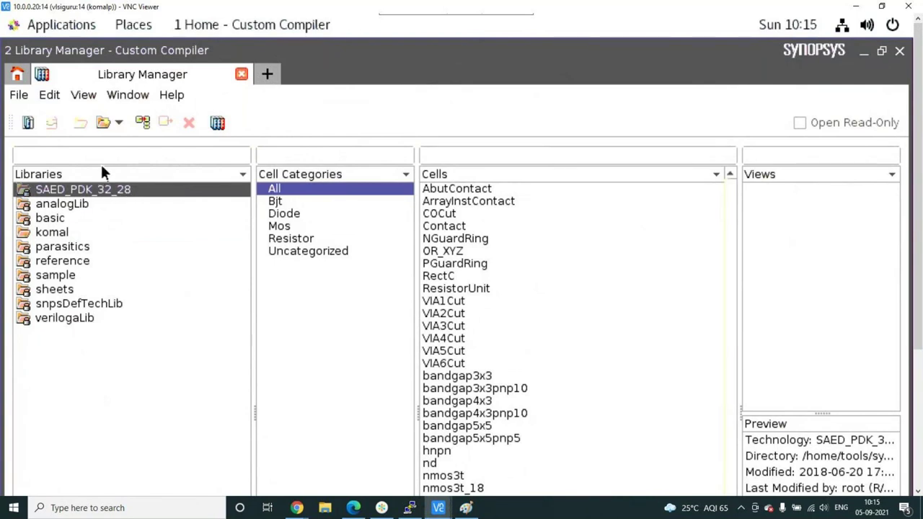
{"action": "left_click", "coordinate": [60, 230]}
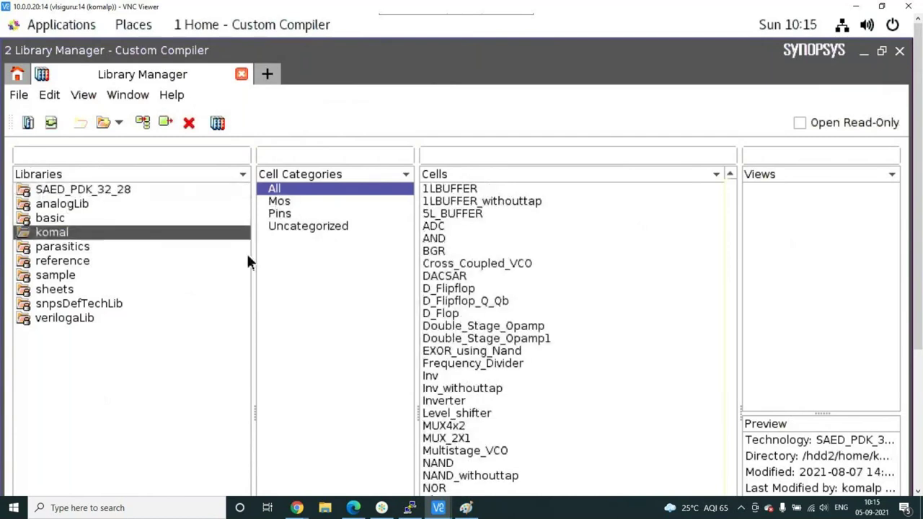
Open the schematic view of the Inv cell for editing.
{"action": "left_click", "coordinate": [431, 370]}
{"action": "left_click", "coordinate": [760, 200]}
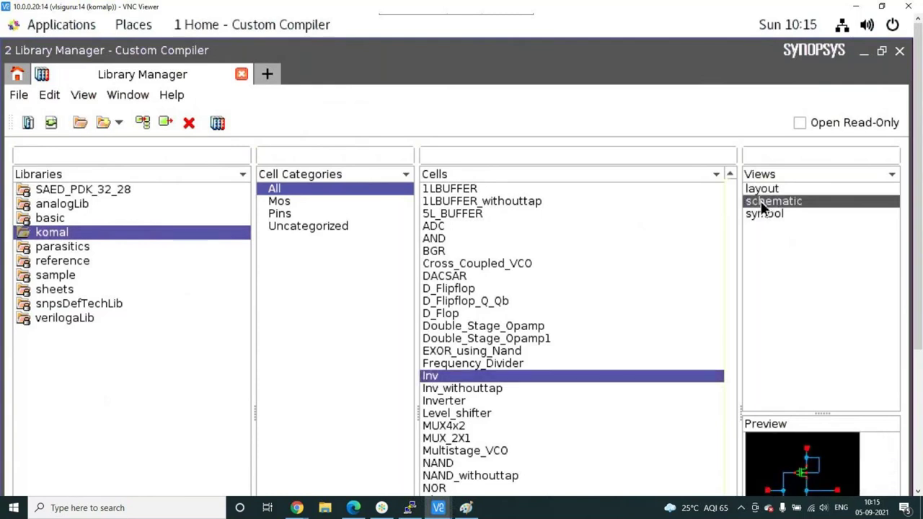
{"action": "right_click", "coordinate": [760, 200]}
{"action": "left_click", "coordinate": [791, 215]}
Clear the selection of the inverter circuit, then check and save the Inv schematic.
{"action": "left_click_drag", "start_coordinate": [366, 221], "coordinate": [639, 438]}
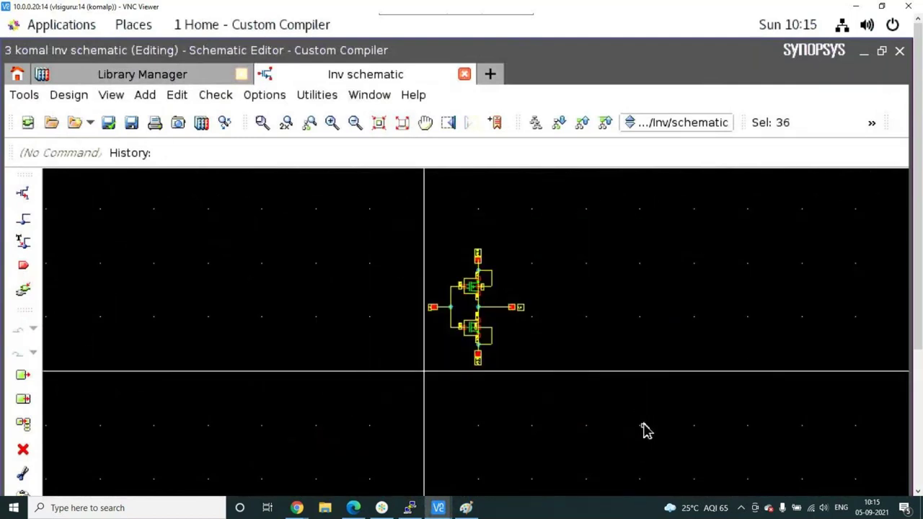
{"action": "left_click", "coordinate": [635, 303]}
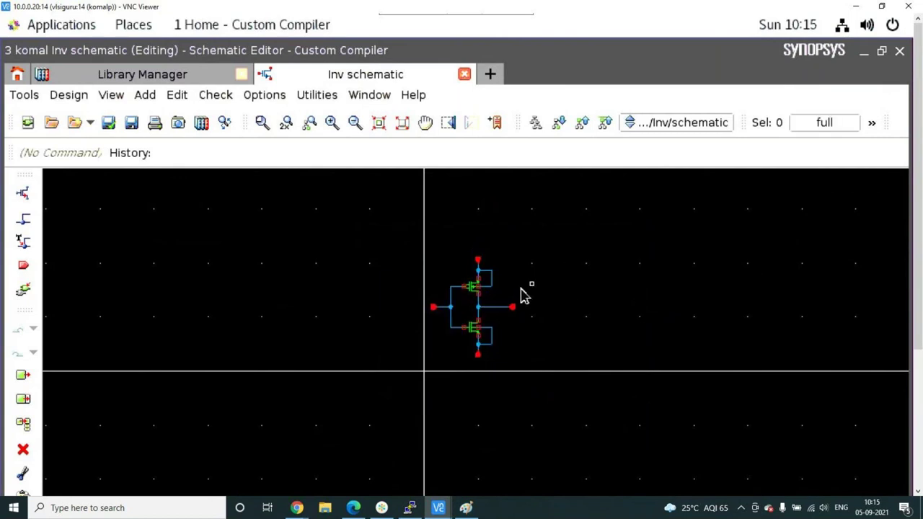
{"action": "scroll", "coordinate": [519, 294], "scroll_direction": "up", "scroll_amount": 1}
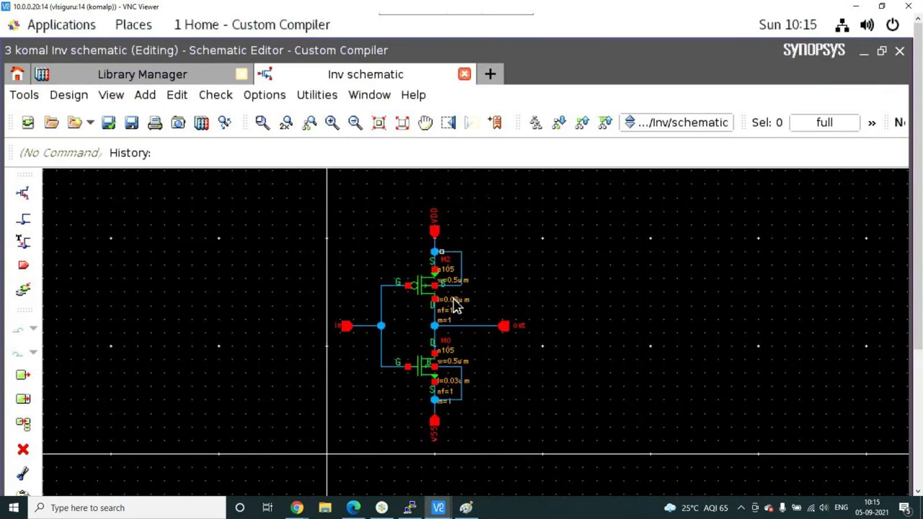
{"action": "left_click", "coordinate": [108, 124]}
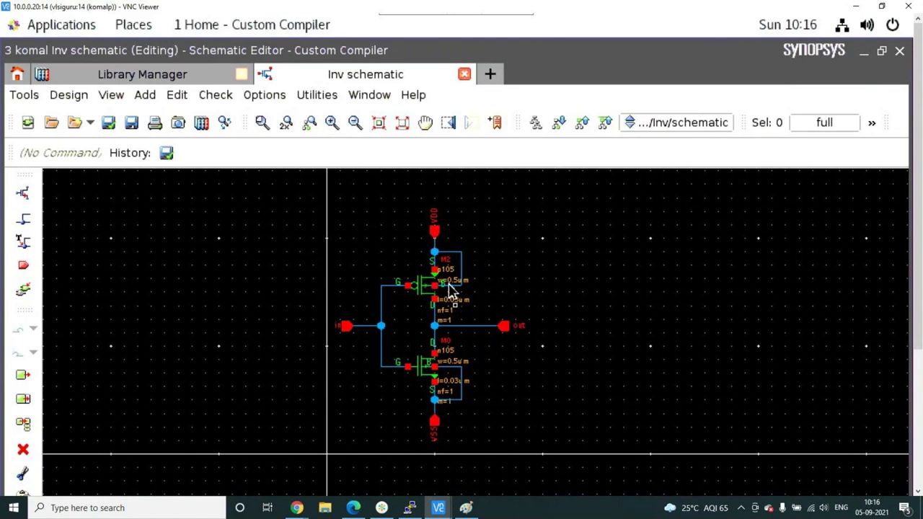
Delete the entire inverter circuit from the Inv schematic, leaving an empty canvas.
{"action": "scroll", "coordinate": [448, 288], "scroll_direction": "up", "scroll_amount": 2}
{"action": "scroll", "coordinate": [394, 291], "scroll_direction": "down", "scroll_amount": 5}
{"action": "left_click_drag", "start_coordinate": [290, 224], "coordinate": [472, 332]}
{"action": "key", "text": "Delete"}
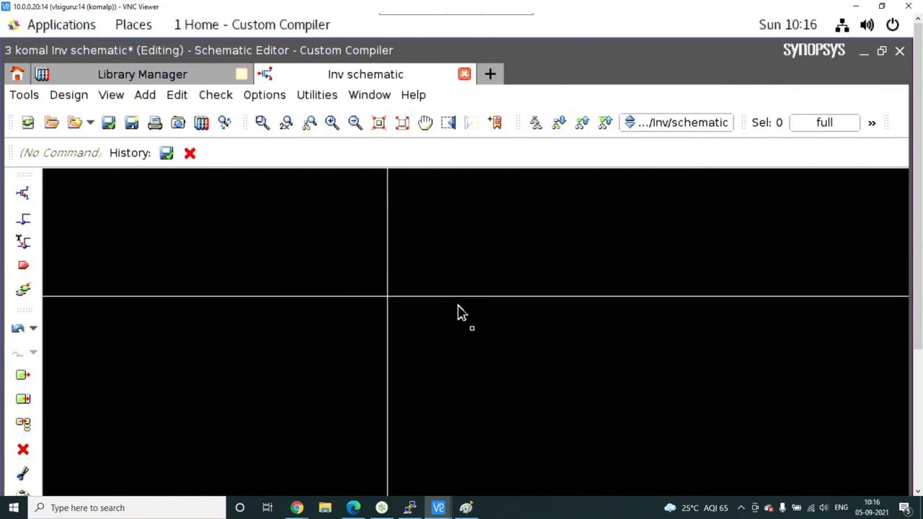
{"action": "scroll", "coordinate": [419, 295], "scroll_direction": "up", "scroll_amount": 2}
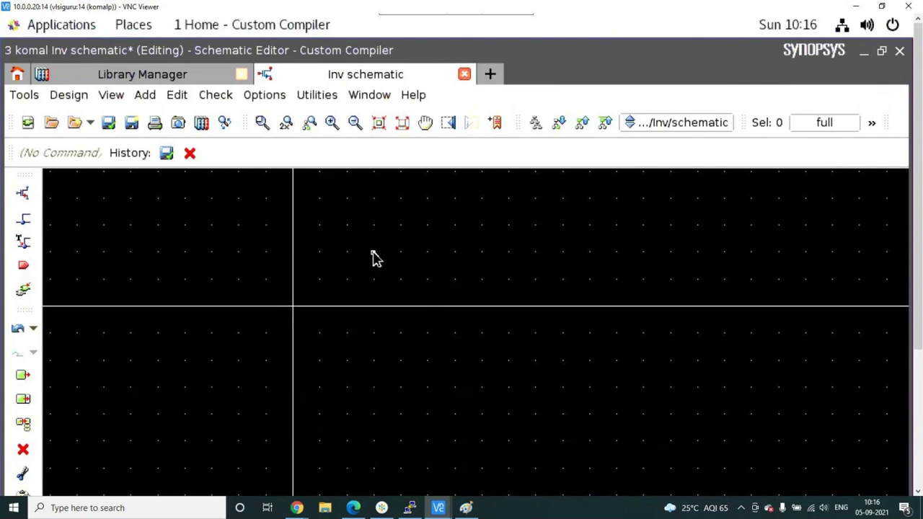
Place an nmos4t symbol instance from the SAED_PDK_32_28 library in the schematic, above the horizontal axis and right of the vertical axis.
{"action": "left_click", "coordinate": [372, 253]}
{"action": "key", "text": "i"}
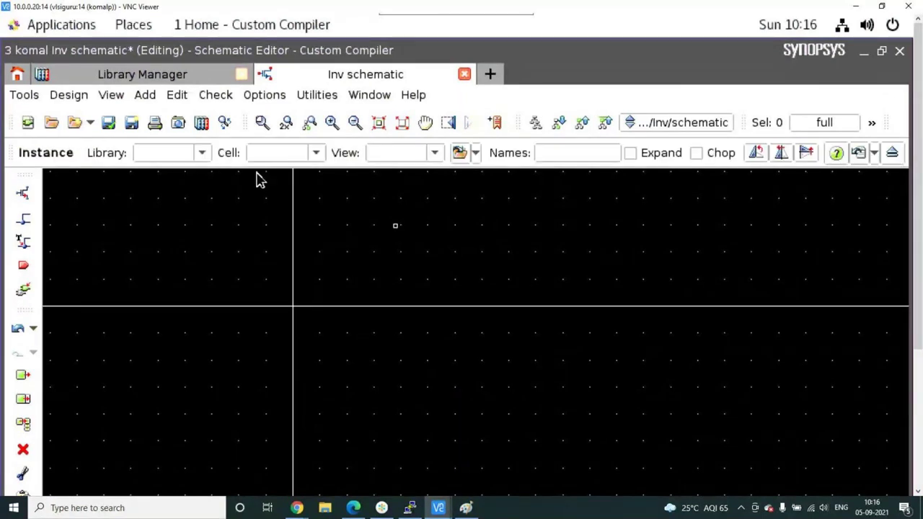
{"action": "left_click", "coordinate": [199, 155]}
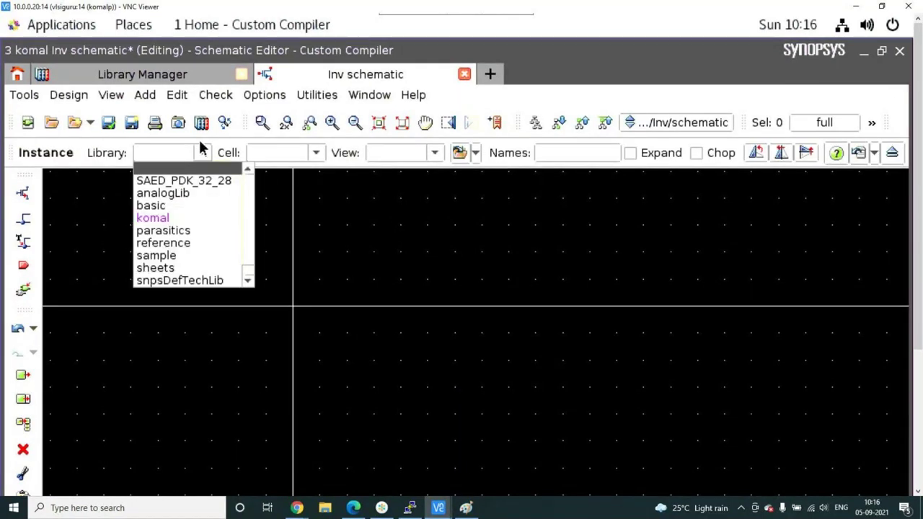
{"action": "left_click", "coordinate": [185, 180]}
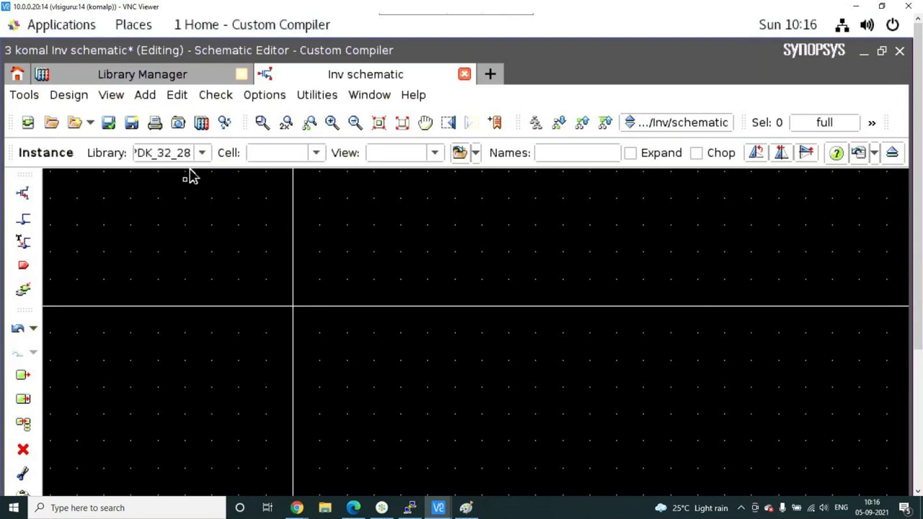
{"action": "left_click", "coordinate": [318, 156]}
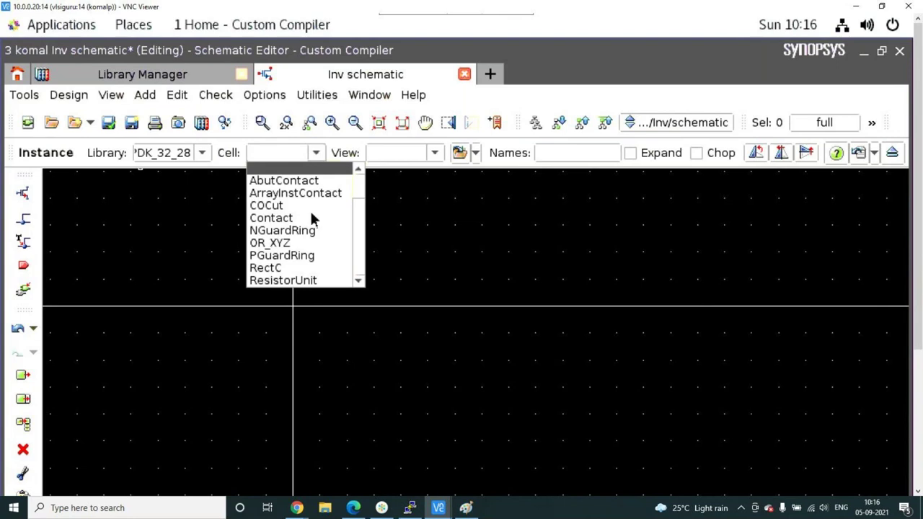
{"action": "scroll", "coordinate": [311, 217], "scroll_direction": "down", "scroll_amount": 1}
{"action": "scroll", "coordinate": [312, 222], "scroll_direction": "down", "scroll_amount": 15}
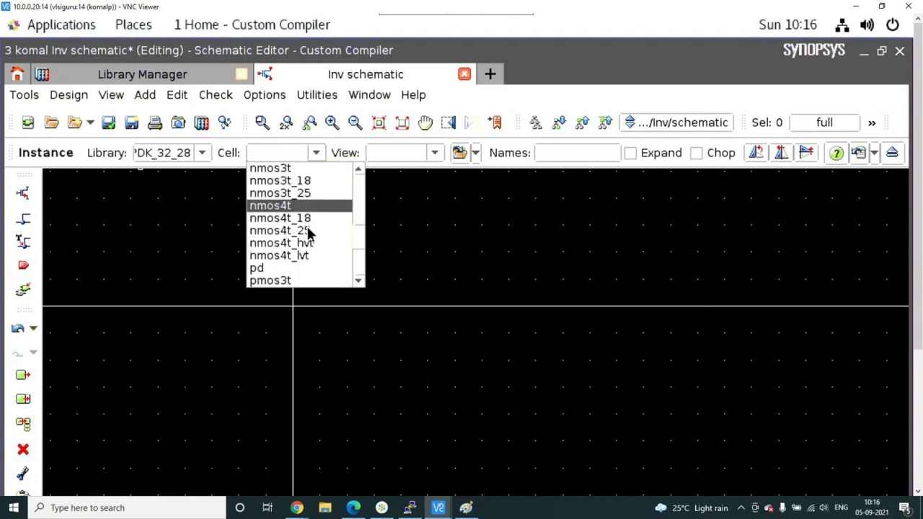
{"action": "scroll", "coordinate": [291, 196], "scroll_direction": "up", "scroll_amount": 2}
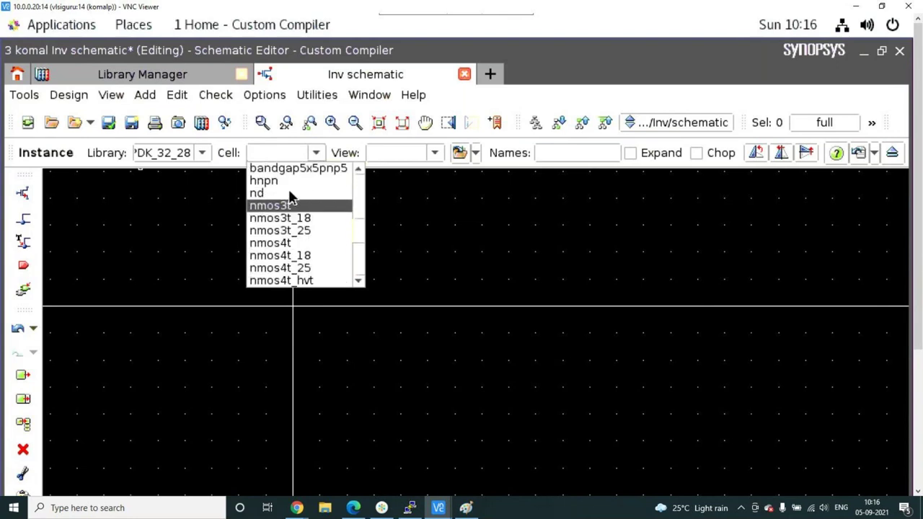
{"action": "left_click", "coordinate": [284, 243]}
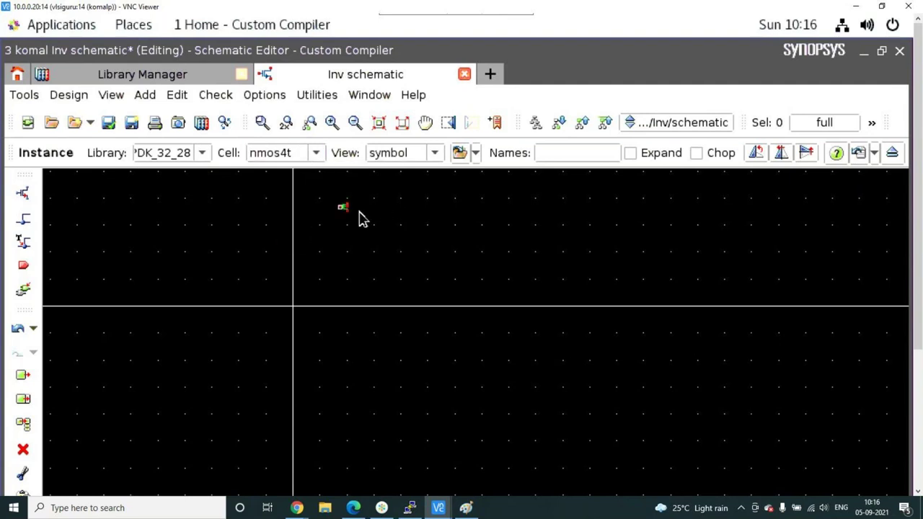
{"action": "scroll", "coordinate": [314, 287], "scroll_direction": "up", "scroll_amount": 3}
{"action": "scroll", "coordinate": [316, 281], "scroll_direction": "up", "scroll_amount": 3}
{"action": "left_click", "coordinate": [315, 269]}
{"action": "scroll", "coordinate": [377, 338], "scroll_direction": "down", "scroll_amount": 5}
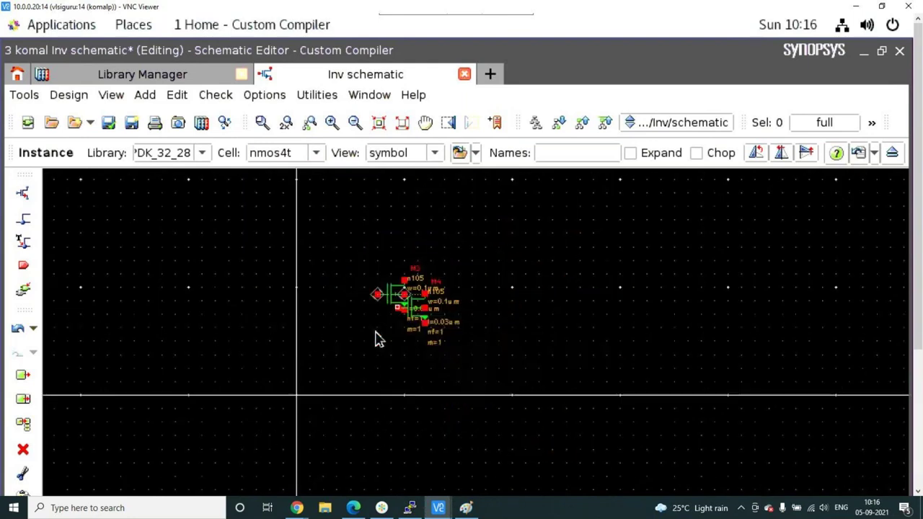
{"action": "left_click", "coordinate": [380, 374]}
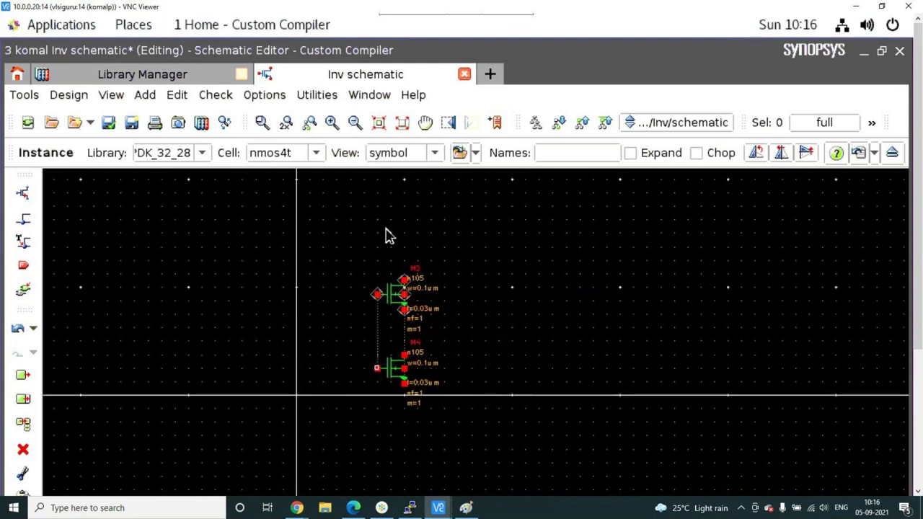
Place a pmos4t symbol instance directly above the NMOS transistor, vertically aligned with it, and end instance placement.
{"action": "left_click", "coordinate": [317, 153]}
{"action": "scroll", "coordinate": [298, 252], "scroll_direction": "down", "scroll_amount": 3}
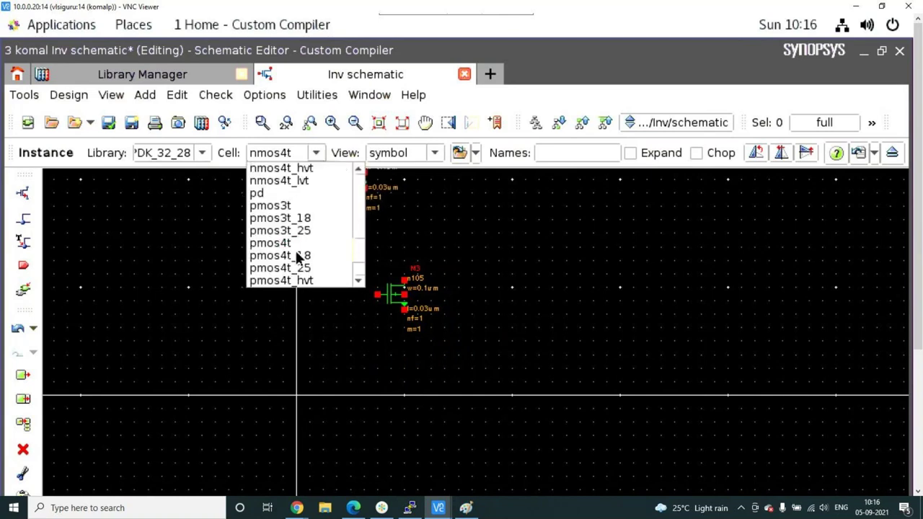
{"action": "left_click", "coordinate": [301, 243]}
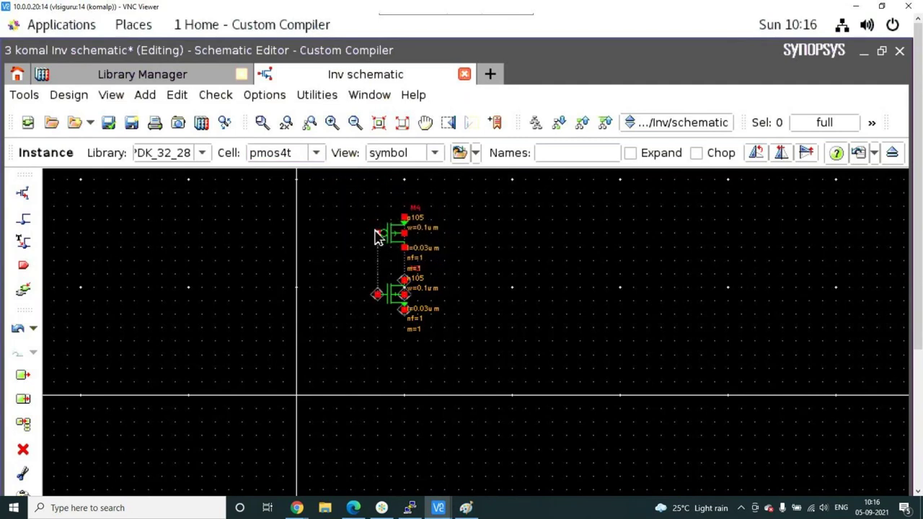
{"action": "left_click", "coordinate": [375, 237]}
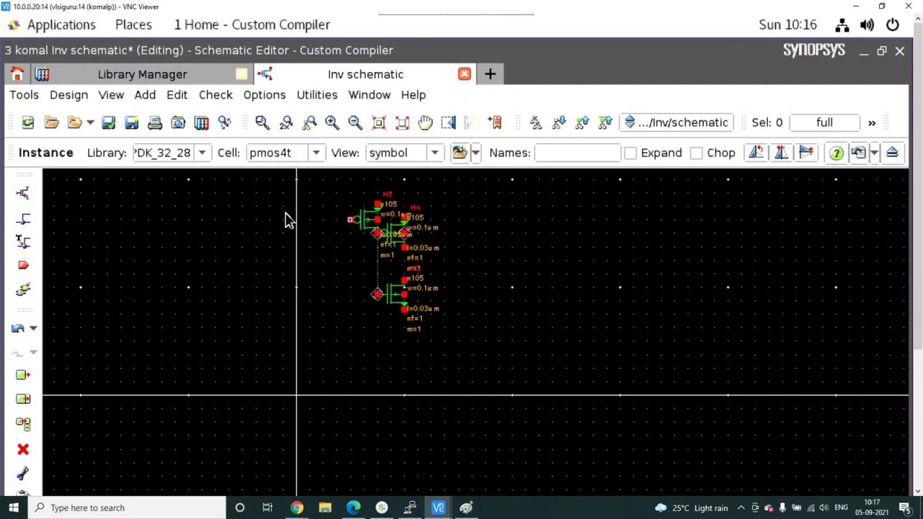
{"action": "key", "text": "Escape"}
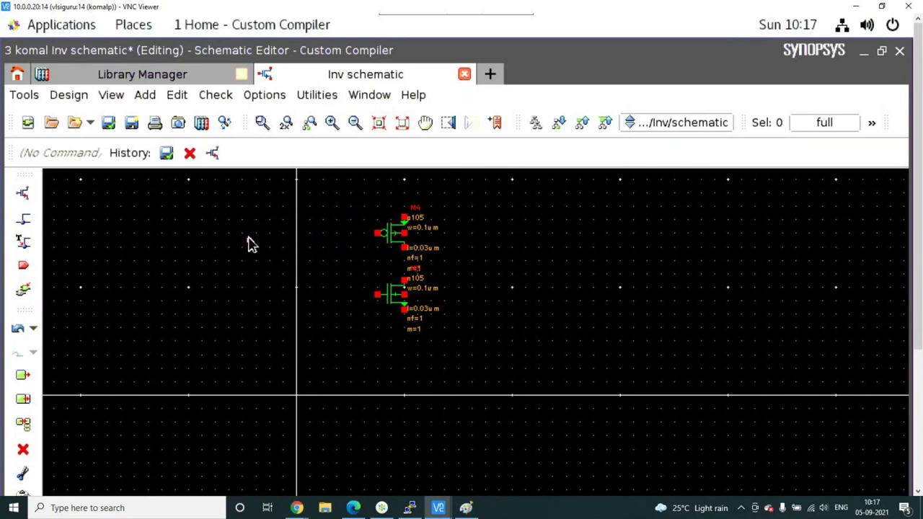
Wire the PMOS and NMOS gates together on their left side and connect the two drains with a straight wire.
{"action": "key", "text": "w"}
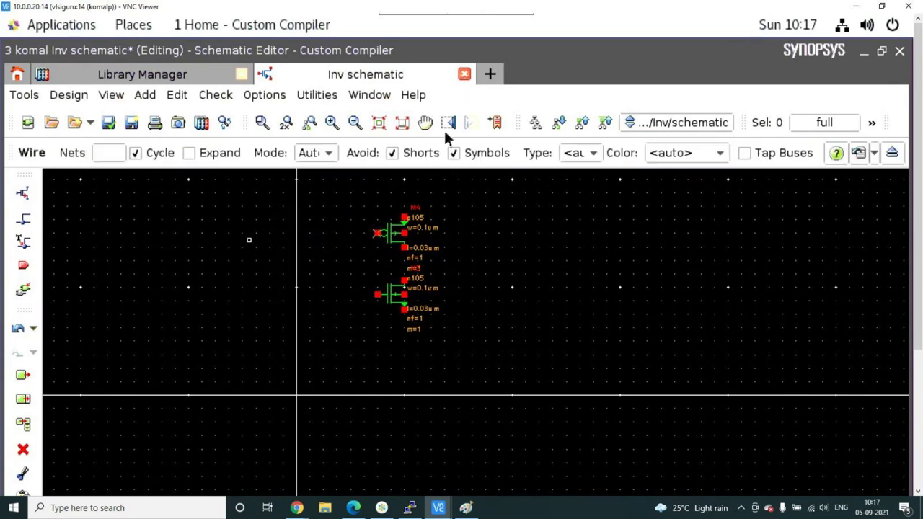
{"action": "left_click_drag", "start_coordinate": [355, 194], "coordinate": [472, 278]}
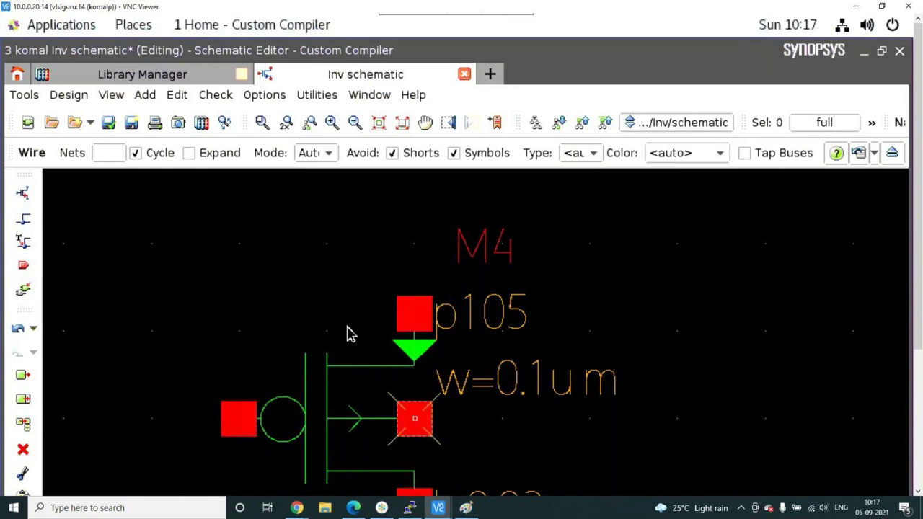
{"action": "scroll", "coordinate": [345, 329], "scroll_direction": "down", "scroll_amount": 3}
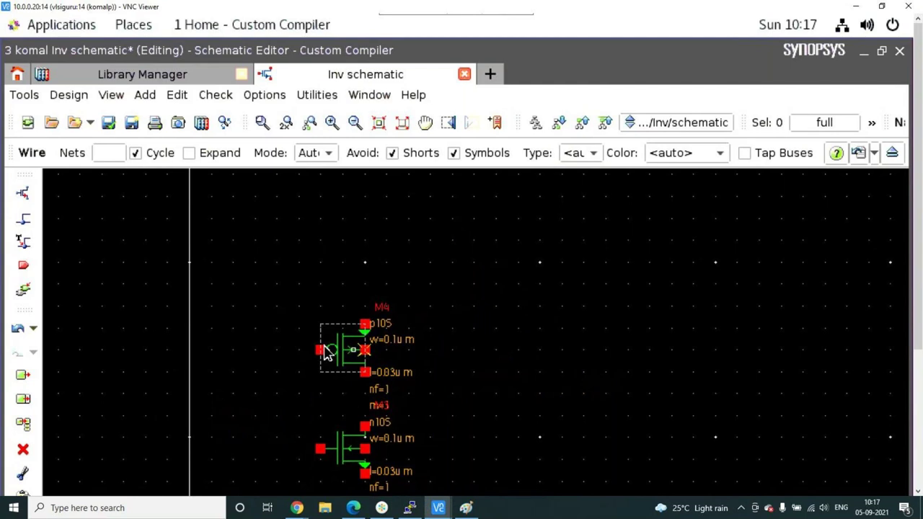
{"action": "left_click", "coordinate": [302, 358]}
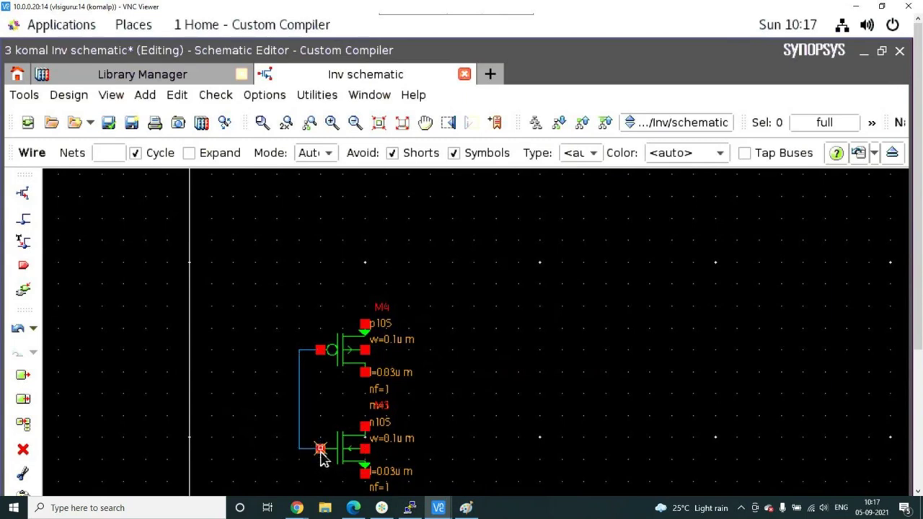
{"action": "left_click", "coordinate": [320, 453]}
{"action": "left_click", "coordinate": [365, 427]}
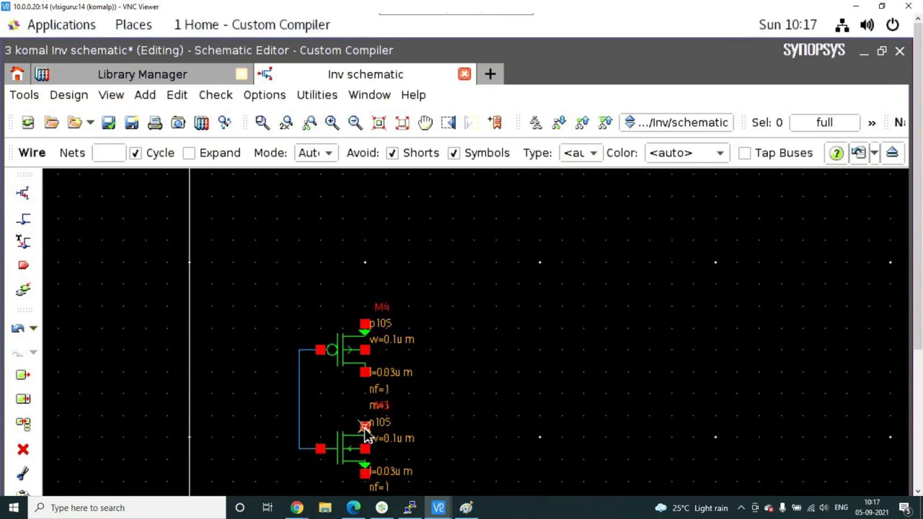
{"action": "left_click", "coordinate": [365, 372]}
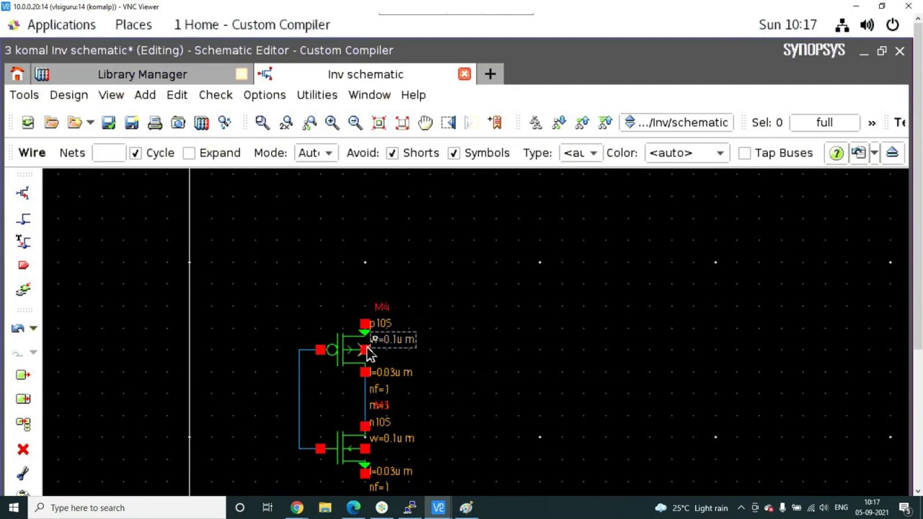
Wire the PMOS body terminal to its source with a loop around the right side of the transistor.
{"action": "left_click", "coordinate": [398, 352]}
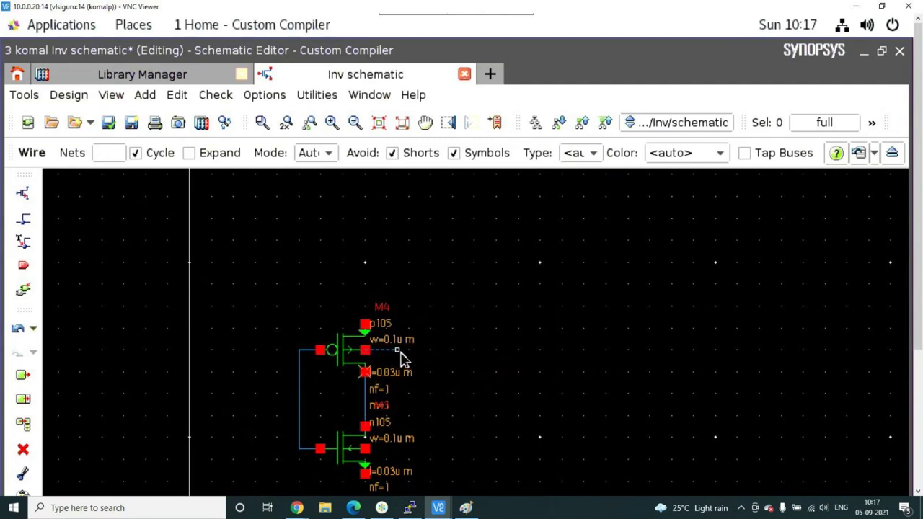
{"action": "left_click", "coordinate": [397, 306]}
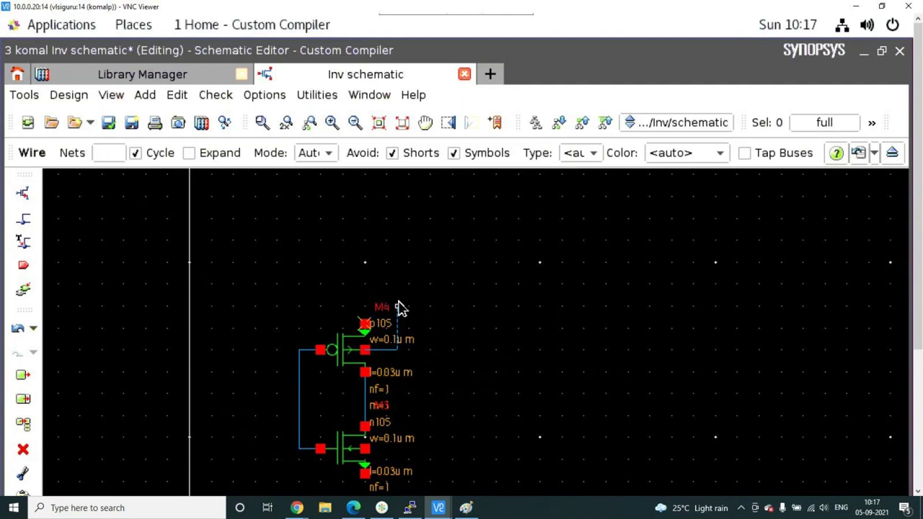
{"action": "left_click", "coordinate": [366, 324]}
Extend a wire down from the NMOS source and join the NMOS body terminal to it with a loop on the right.
{"action": "scroll", "coordinate": [354, 277], "scroll_direction": "down", "scroll_amount": 2}
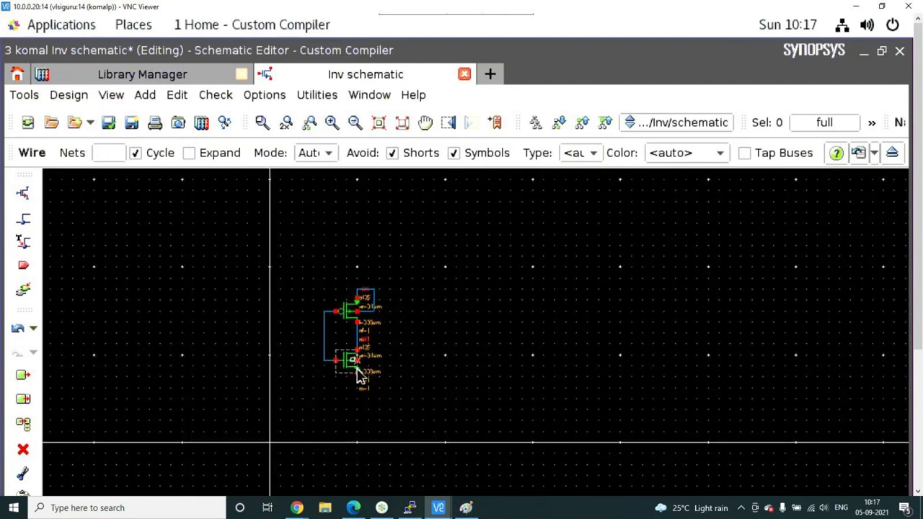
{"action": "scroll", "coordinate": [355, 368], "scroll_direction": "up", "scroll_amount": 3}
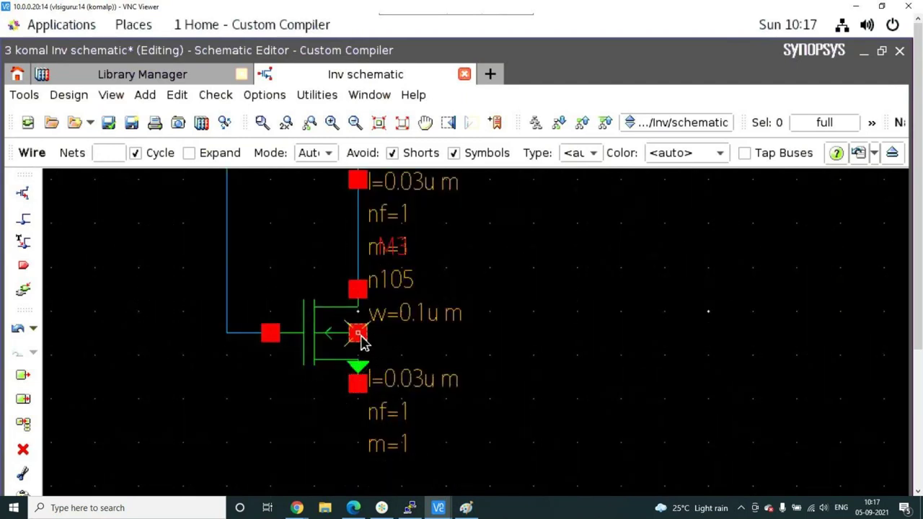
{"action": "left_click", "coordinate": [358, 333]}
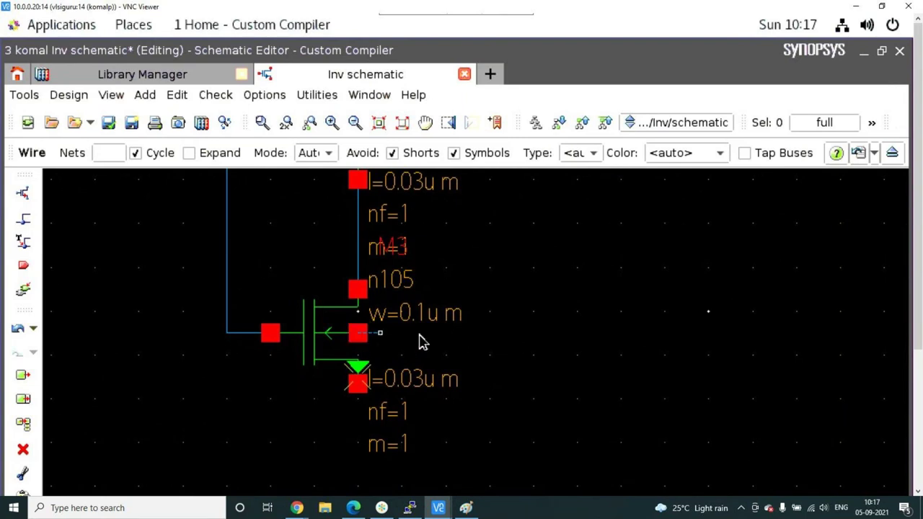
{"action": "left_click", "coordinate": [432, 389]}
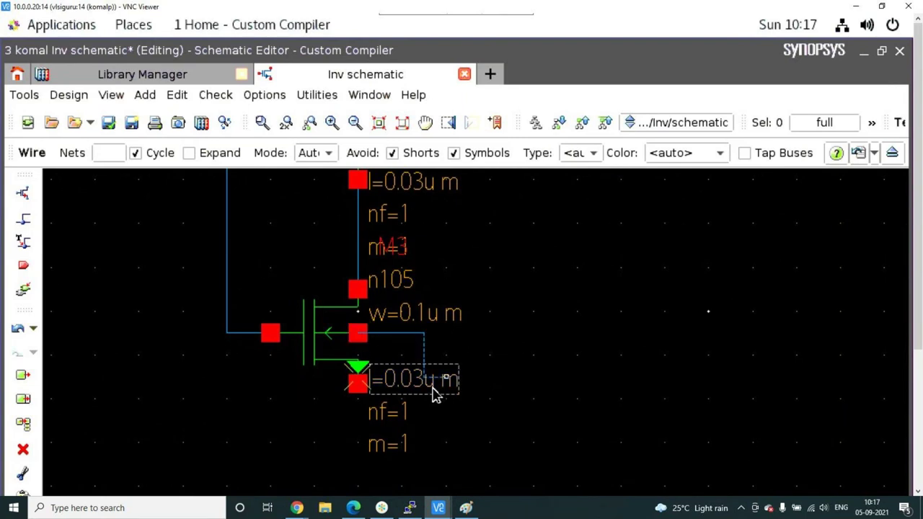
{"action": "left_click", "coordinate": [414, 456]}
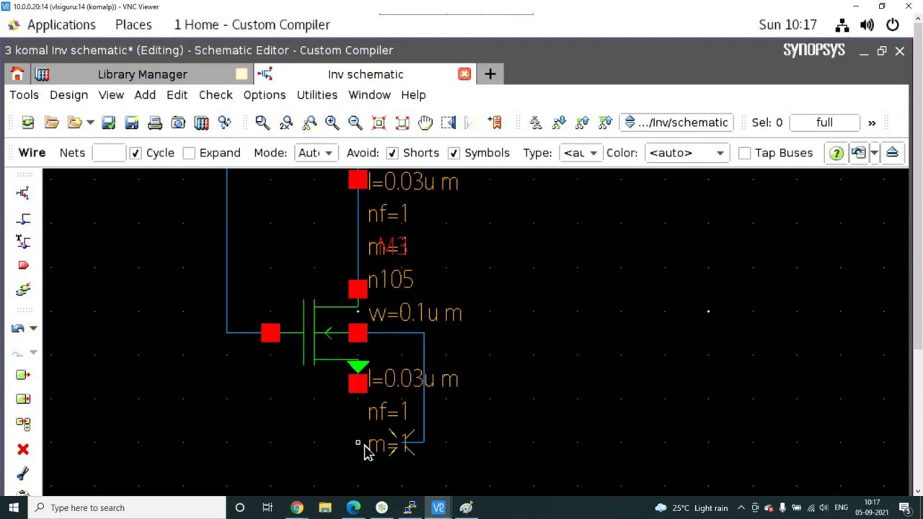
{"action": "left_click", "coordinate": [358, 386]}
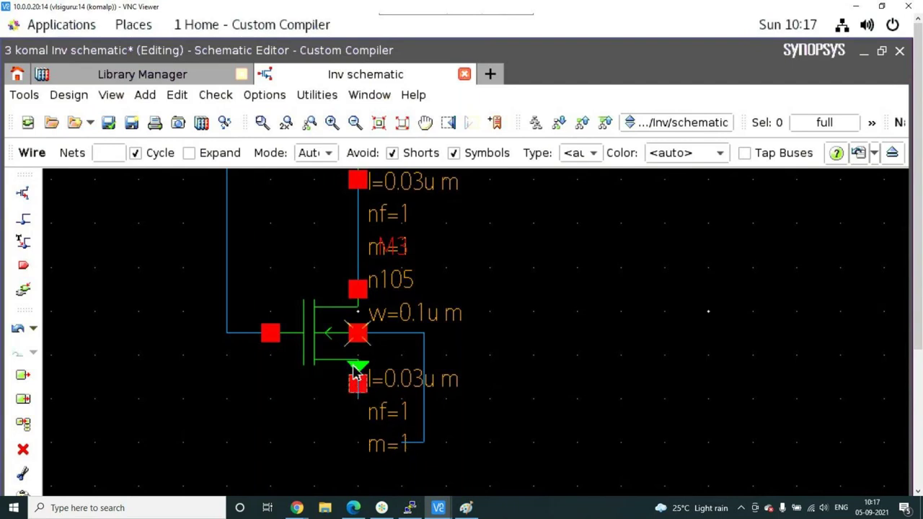
{"action": "scroll", "coordinate": [356, 375], "scroll_direction": "down", "scroll_amount": 2}
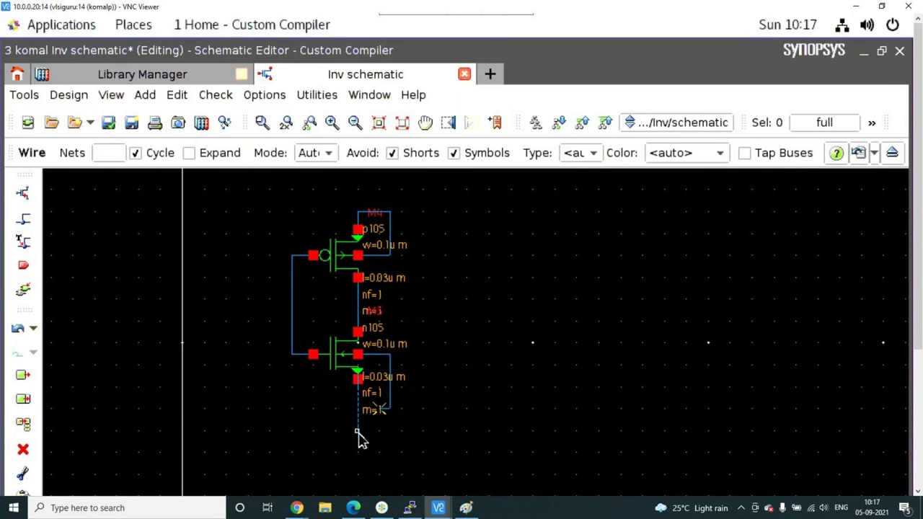
{"action": "double_click", "coordinate": [358, 431]}
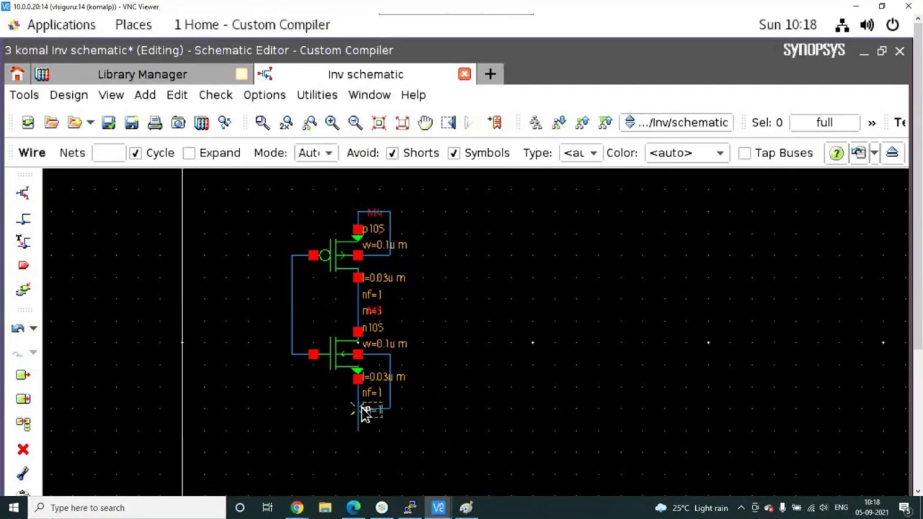
{"action": "scroll", "coordinate": [364, 413], "scroll_direction": "up", "scroll_amount": 2}
{"action": "scroll", "coordinate": [364, 413], "scroll_direction": "up", "scroll_amount": 2}
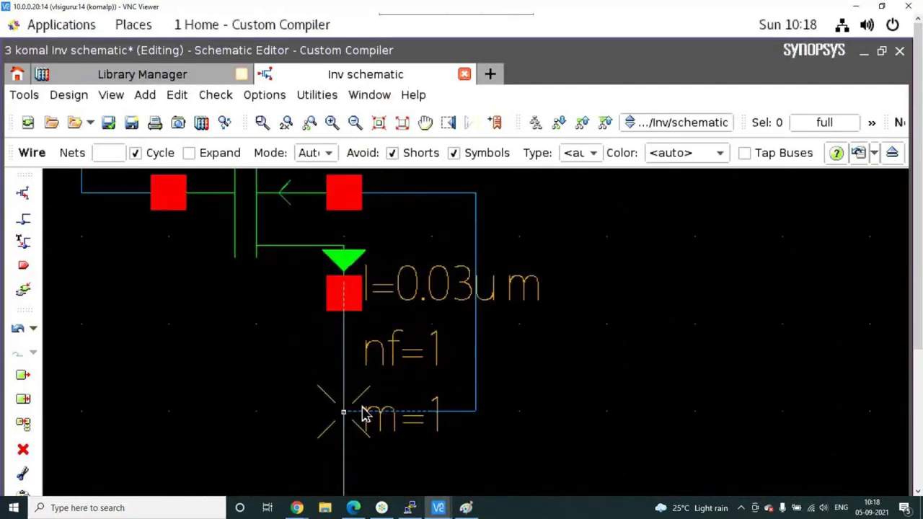
{"action": "scroll", "coordinate": [341, 334], "scroll_direction": "down", "scroll_amount": 6}
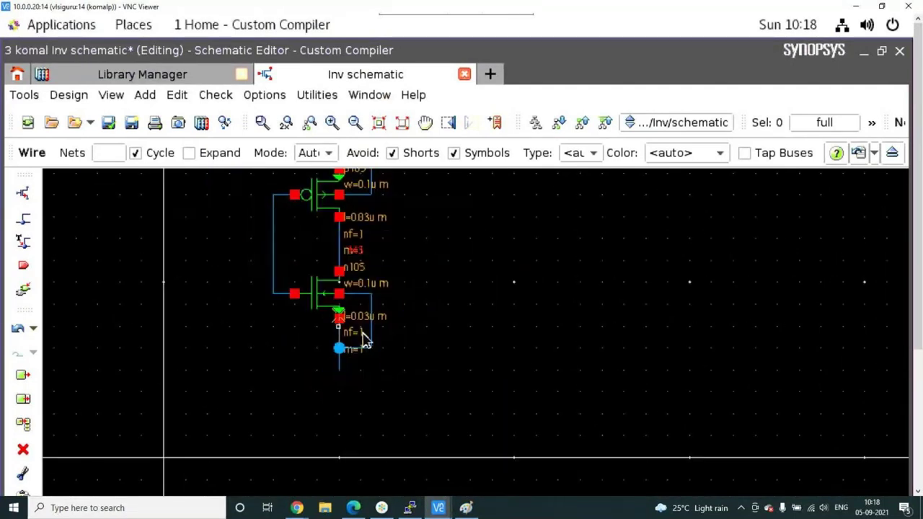
Place an input pin named in to the left of the common gate wire.
{"action": "scroll", "coordinate": [341, 294], "scroll_direction": "up", "scroll_amount": 4}
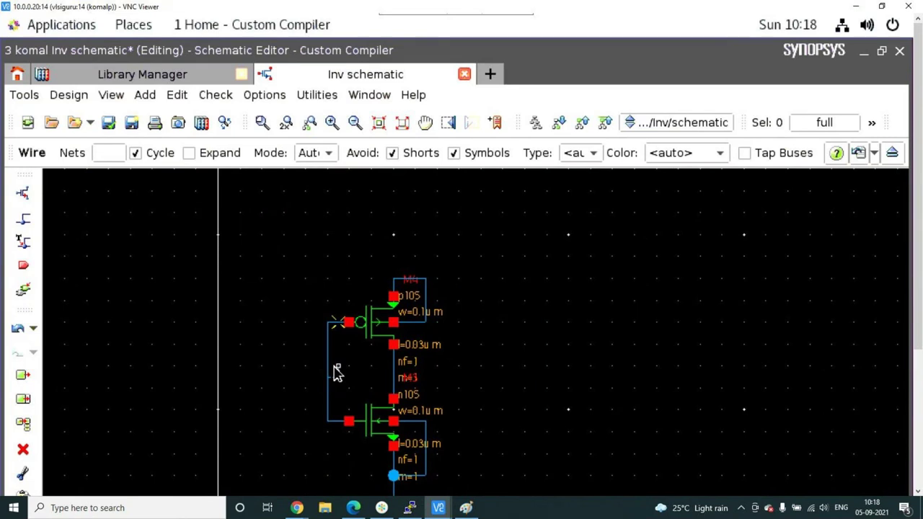
{"action": "key", "text": "p"}
{"action": "left_click", "coordinate": [119, 153]}
{"action": "type", "text": "in"}
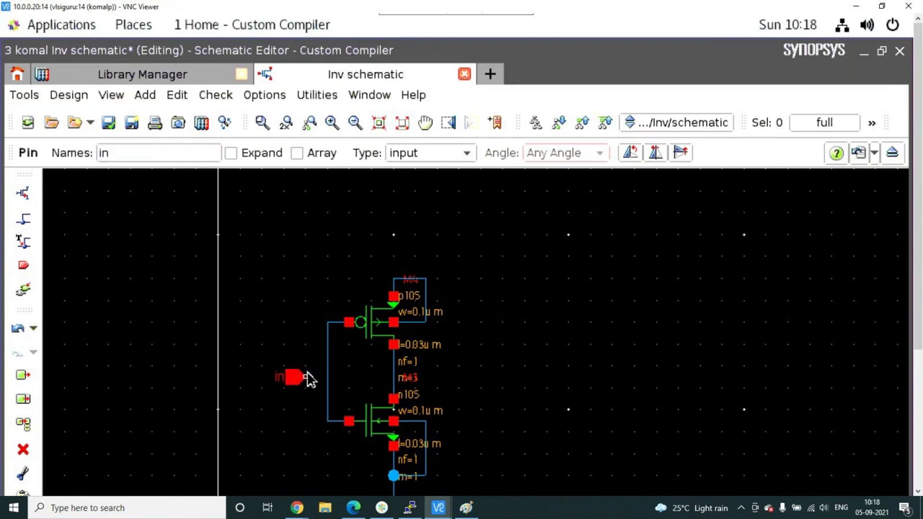
{"action": "left_click", "coordinate": [307, 376]}
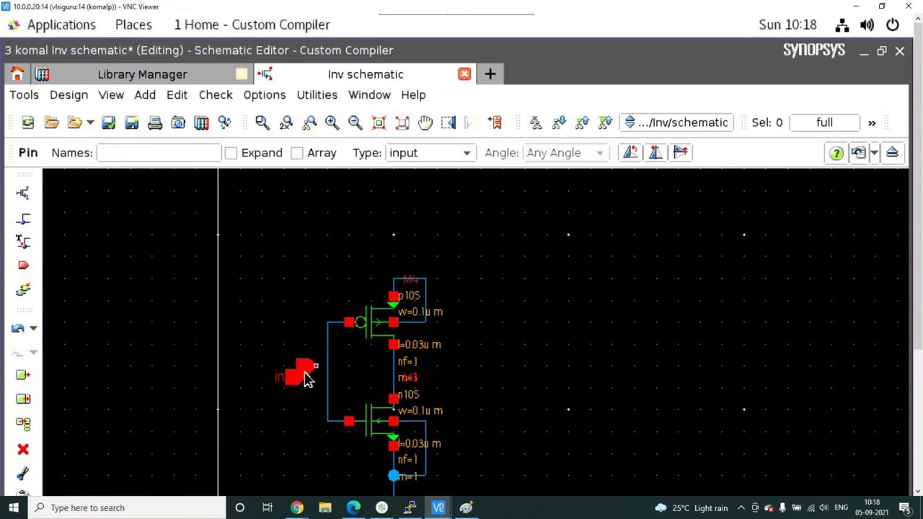
Wire the in pin to the common gate wire of the two transistors.
{"action": "key", "text": "w"}
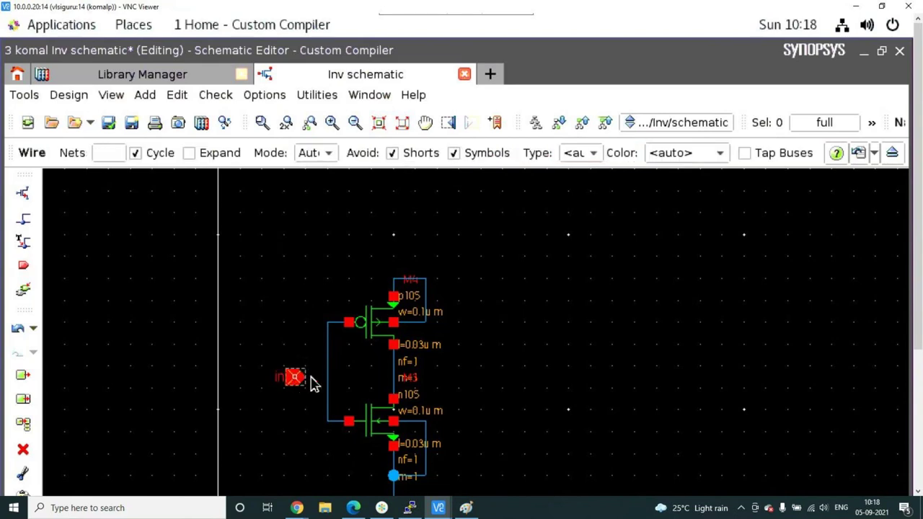
{"action": "left_click", "coordinate": [327, 376]}
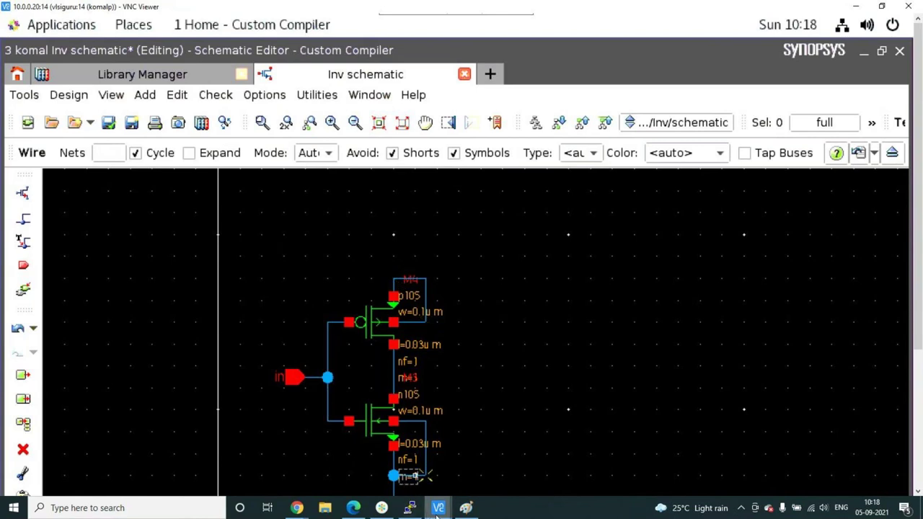
{"action": "mouse_move", "coordinate": [420, 507]}
{"action": "left_click", "coordinate": [477, 474]}
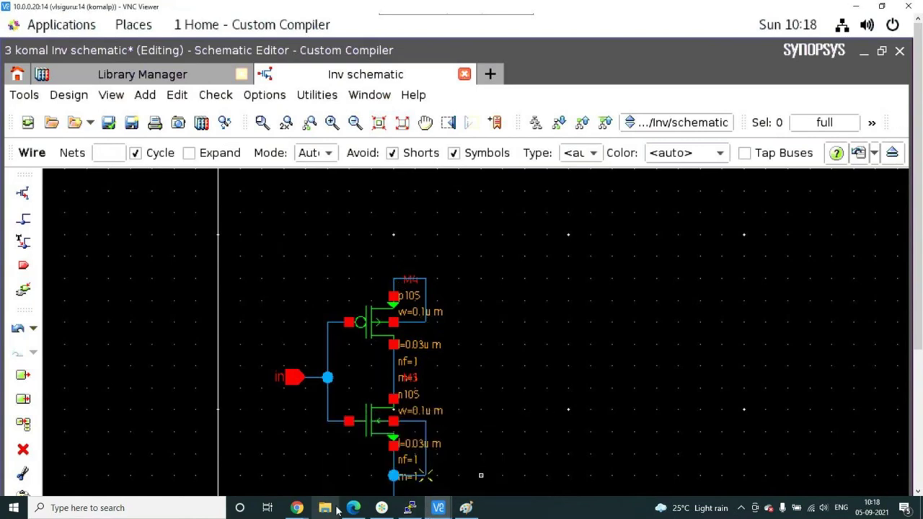
Open the schematic view of the Inverter cell from the library and dismiss its missing-reference warnings.
{"action": "left_click", "coordinate": [198, 68]}
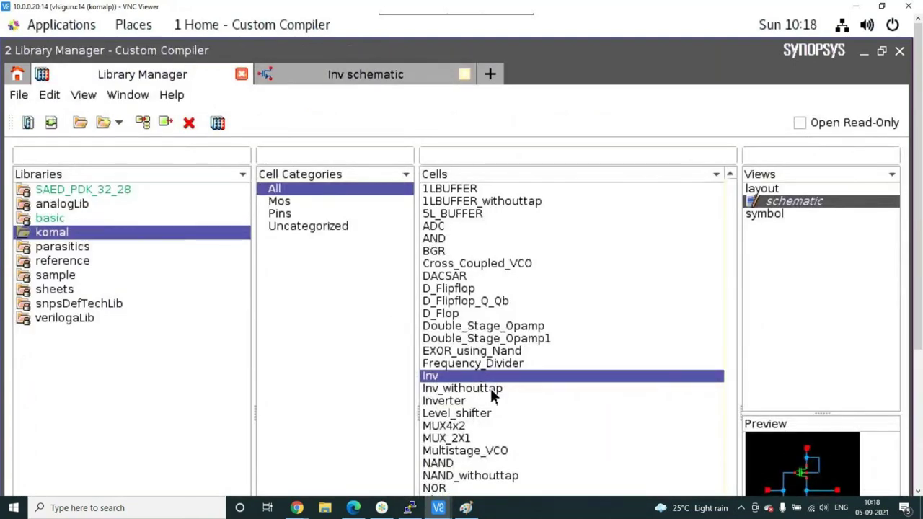
{"action": "left_click", "coordinate": [468, 401]}
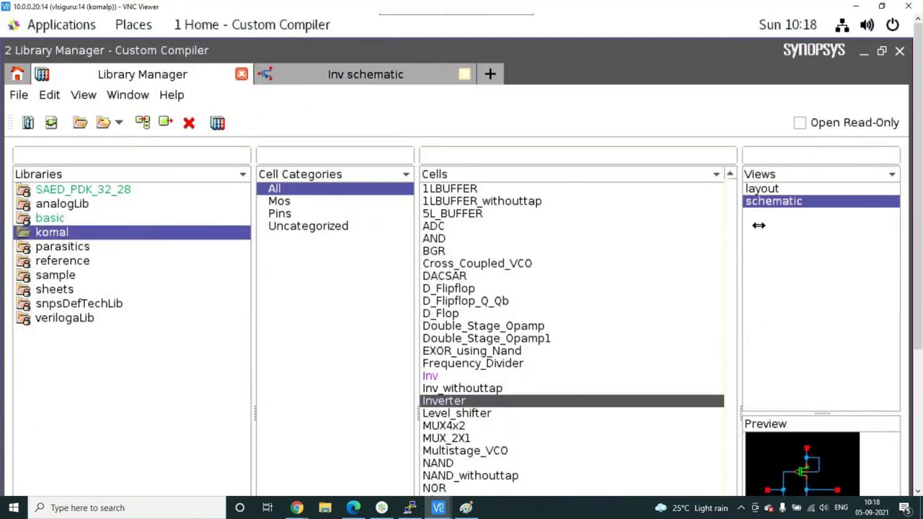
{"action": "right_click", "coordinate": [764, 201]}
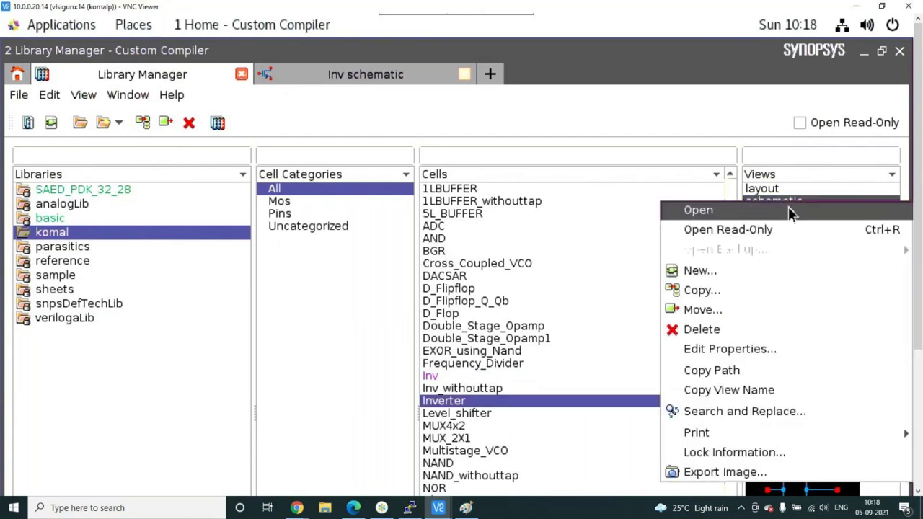
{"action": "left_click", "coordinate": [788, 207]}
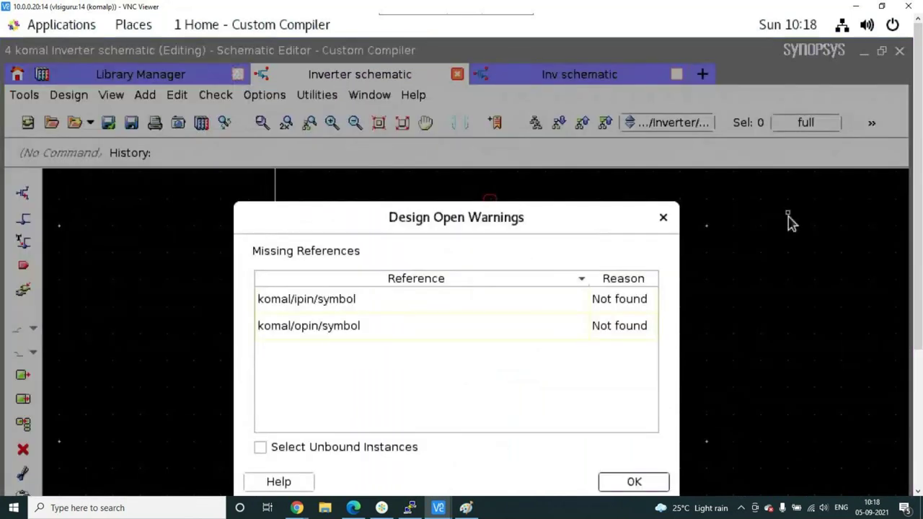
{"action": "left_click", "coordinate": [659, 221]}
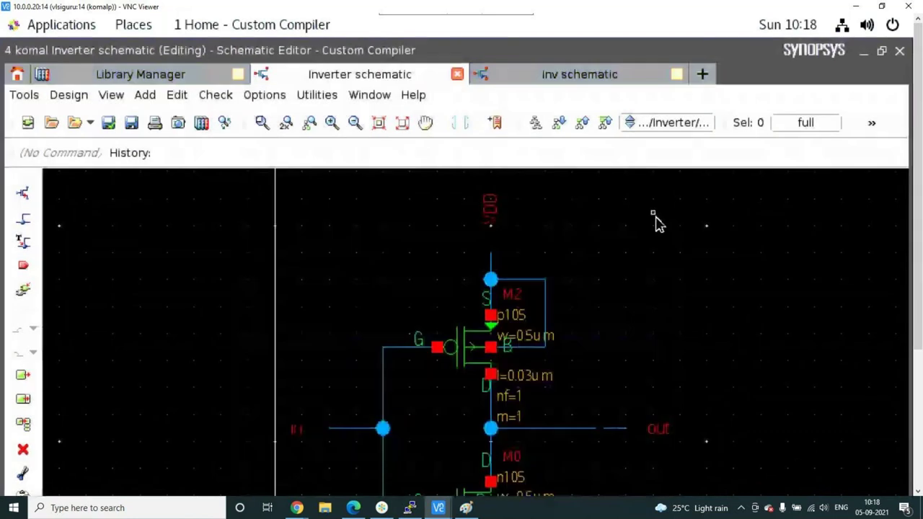
Open the layout view of the Inv cell from the library.
{"action": "left_click", "coordinate": [132, 73]}
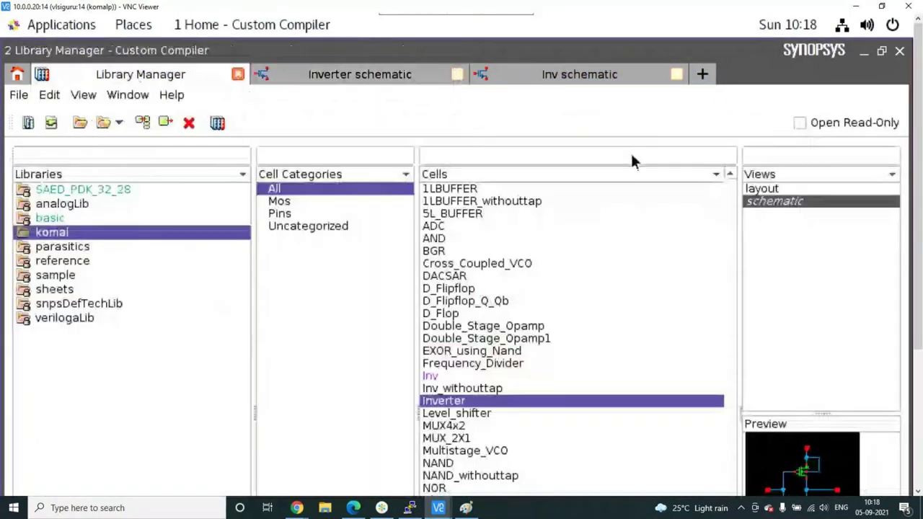
{"action": "left_click", "coordinate": [456, 376]}
{"action": "right_click", "coordinate": [778, 190]}
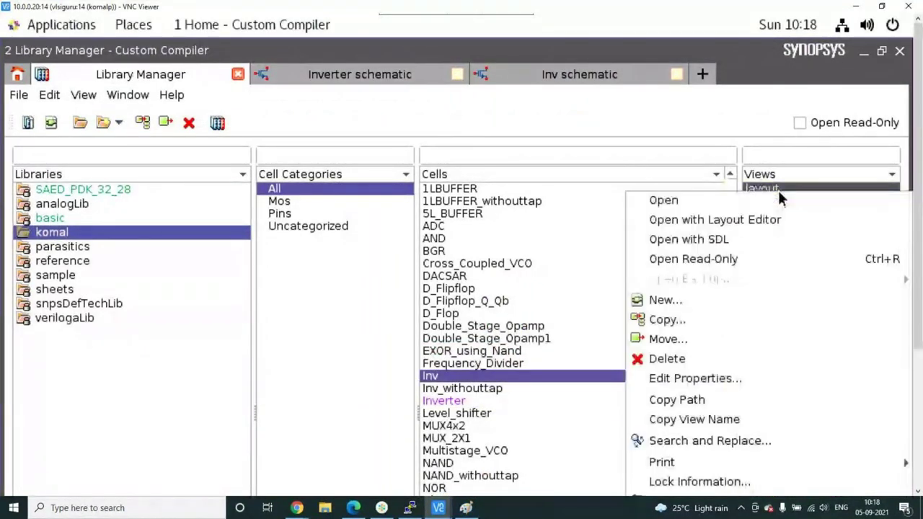
{"action": "left_click", "coordinate": [772, 200]}
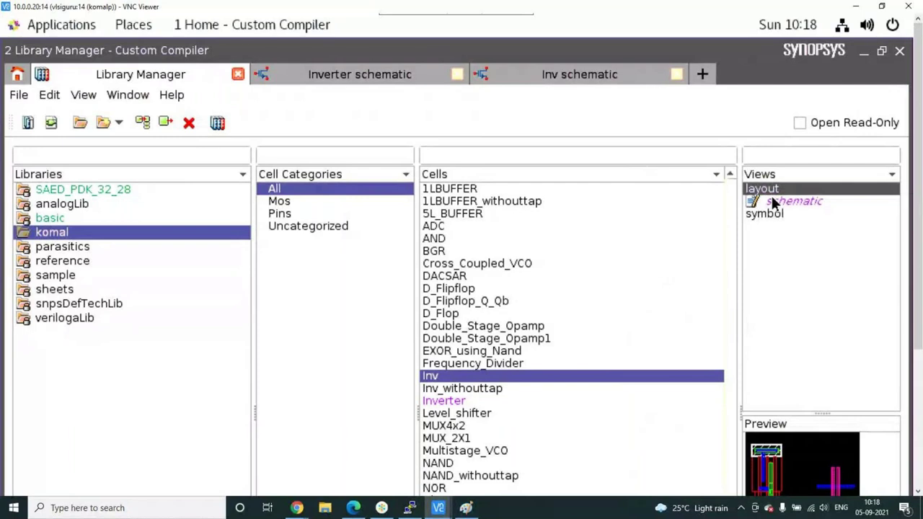
{"action": "left_click", "coordinate": [471, 372]}
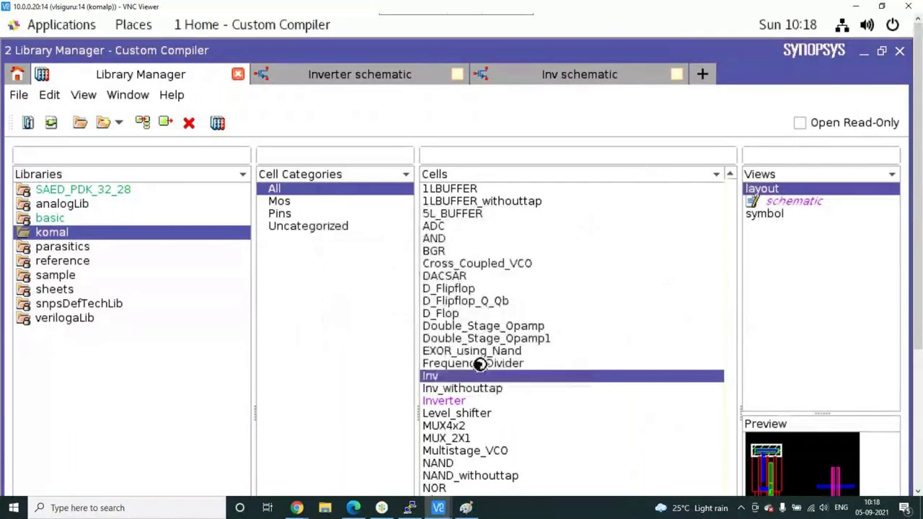
Display the Inv layout down to hierarchy level 32 and examine the transistor area up close.
{"action": "scroll", "coordinate": [379, 299], "scroll_direction": "down", "scroll_amount": 3}
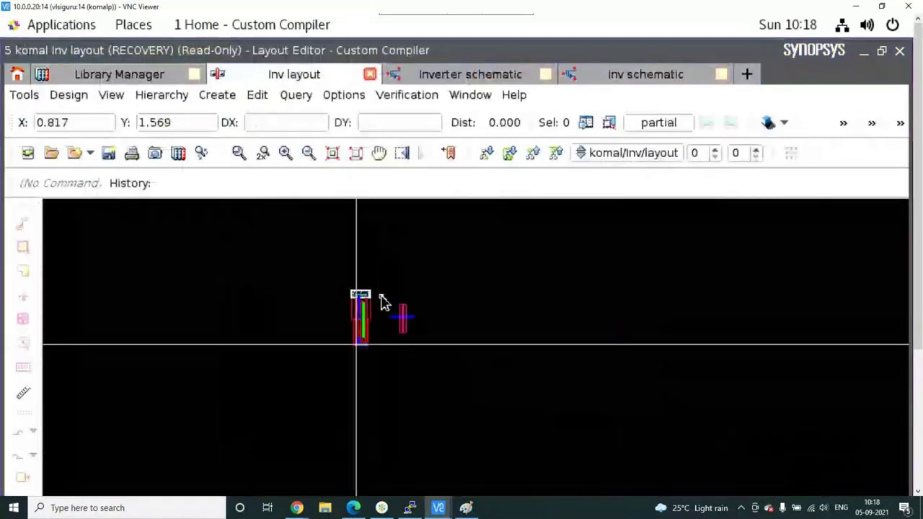
{"action": "key", "text": "ctrl+f"}
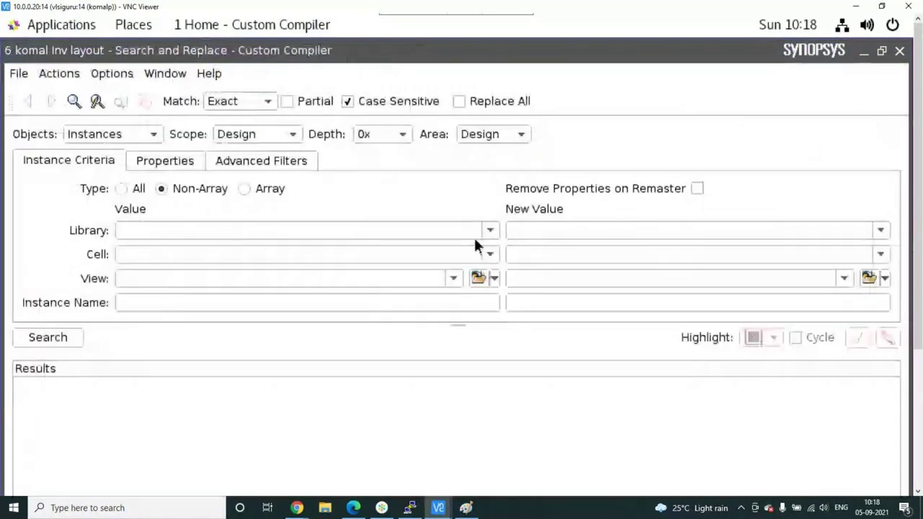
{"action": "left_click", "coordinate": [900, 52]}
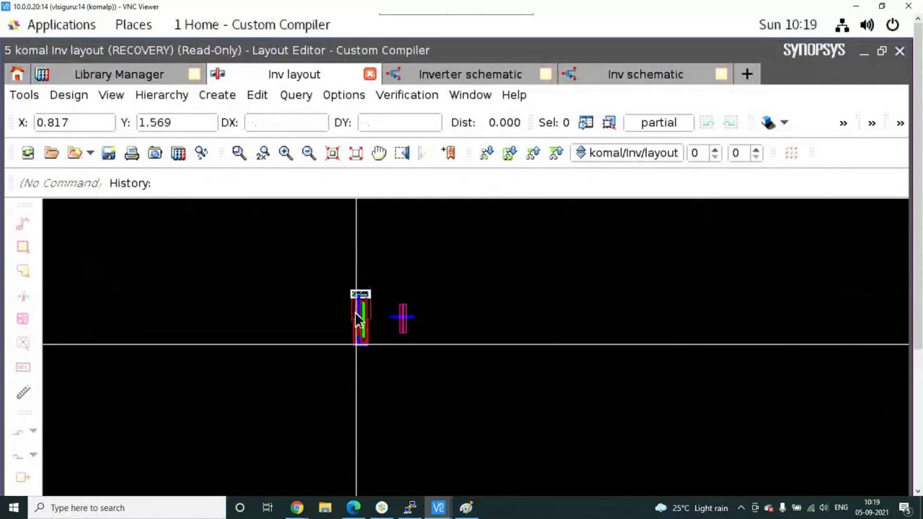
{"action": "scroll", "coordinate": [387, 319], "scroll_direction": "up", "scroll_amount": 4}
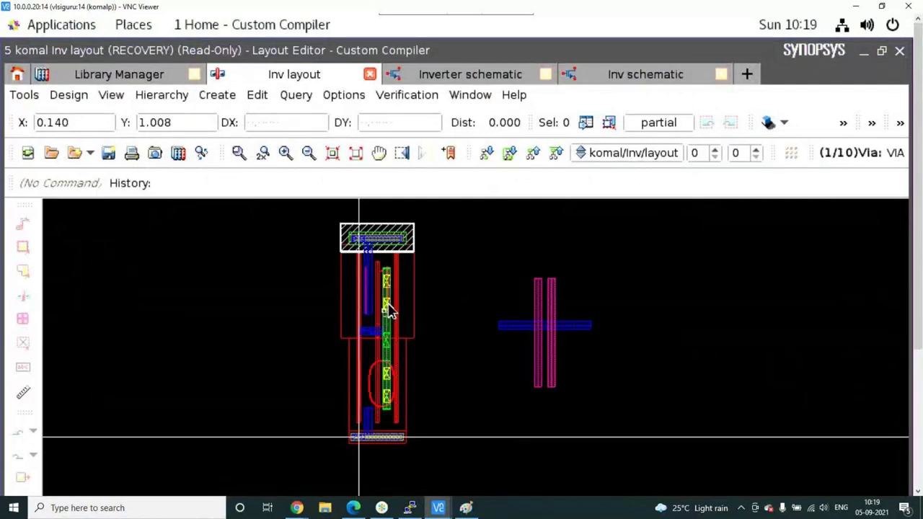
{"action": "scroll", "coordinate": [387, 309], "scroll_direction": "up", "scroll_amount": 2}
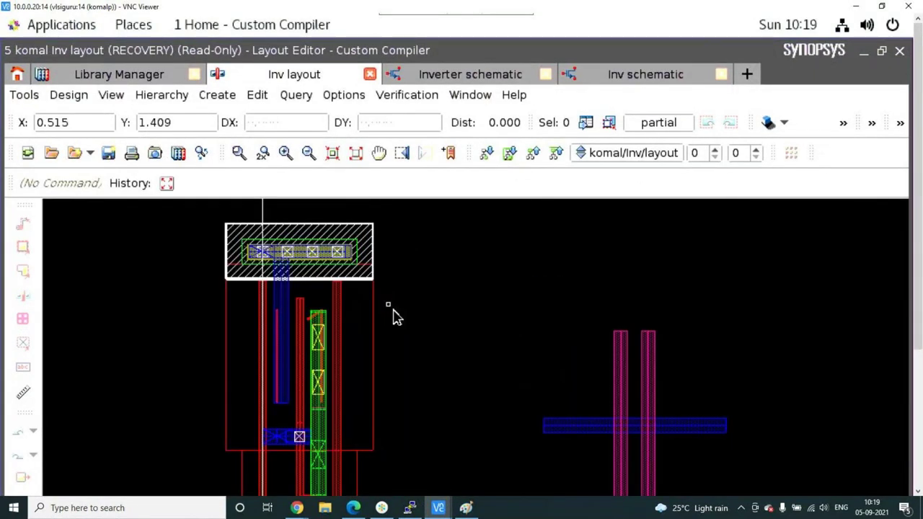
{"action": "key", "text": "shift+f"}
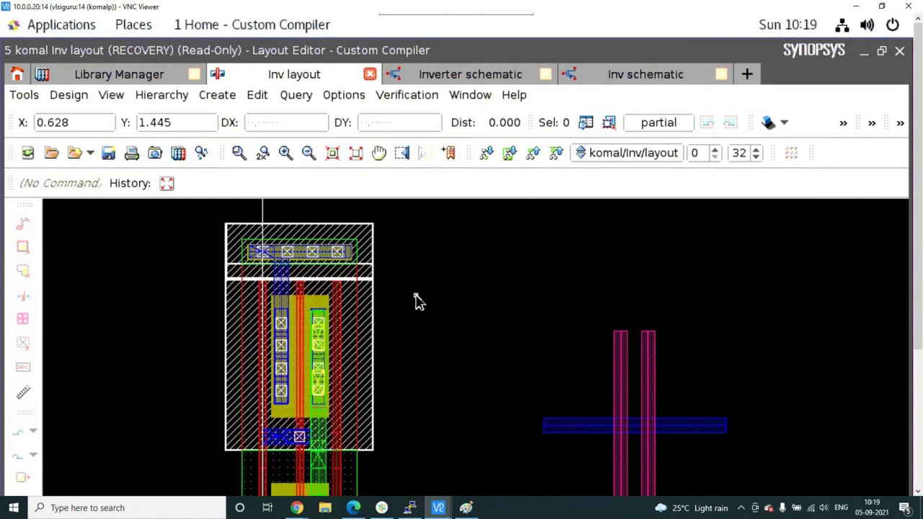
Select the three loose crossing shapes beside the inverter layout, and the hatched rectangle around the upper transistor.
{"action": "scroll", "coordinate": [462, 267], "scroll_direction": "down", "scroll_amount": 3}
{"action": "left_click_drag", "start_coordinate": [458, 245], "coordinate": [566, 391]}
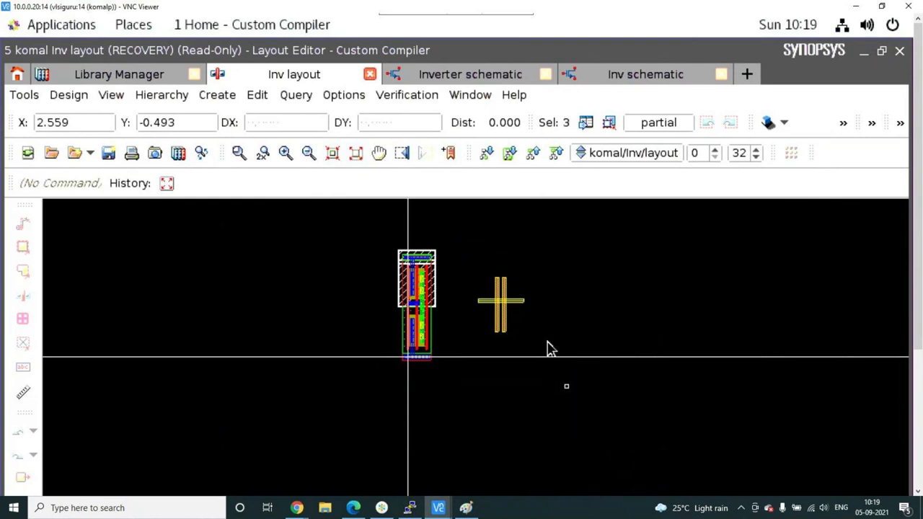
{"action": "scroll", "coordinate": [474, 290], "scroll_direction": "up", "scroll_amount": 2}
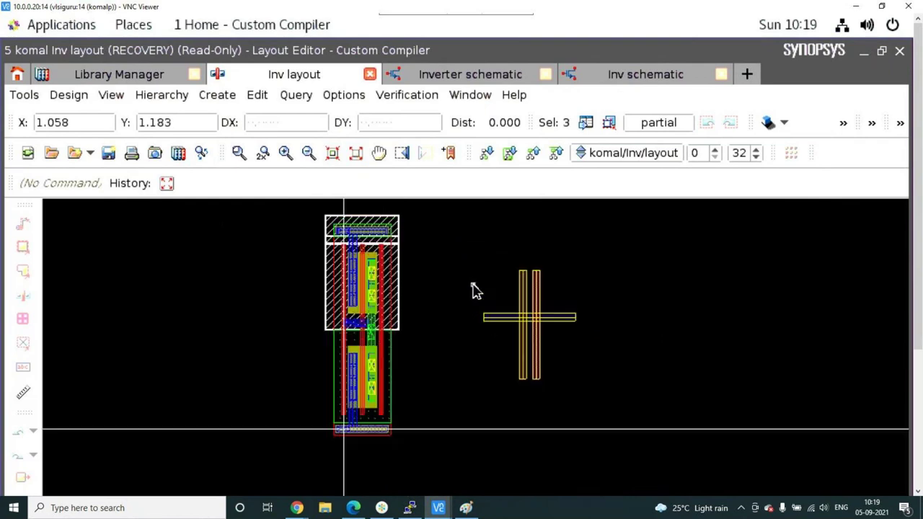
{"action": "left_click_drag", "start_coordinate": [460, 240], "coordinate": [655, 445]}
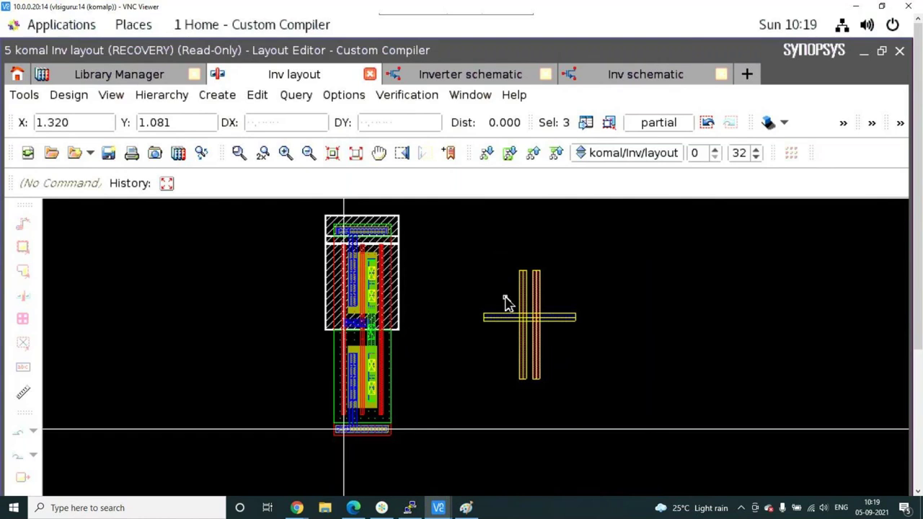
{"action": "left_click", "coordinate": [336, 278]}
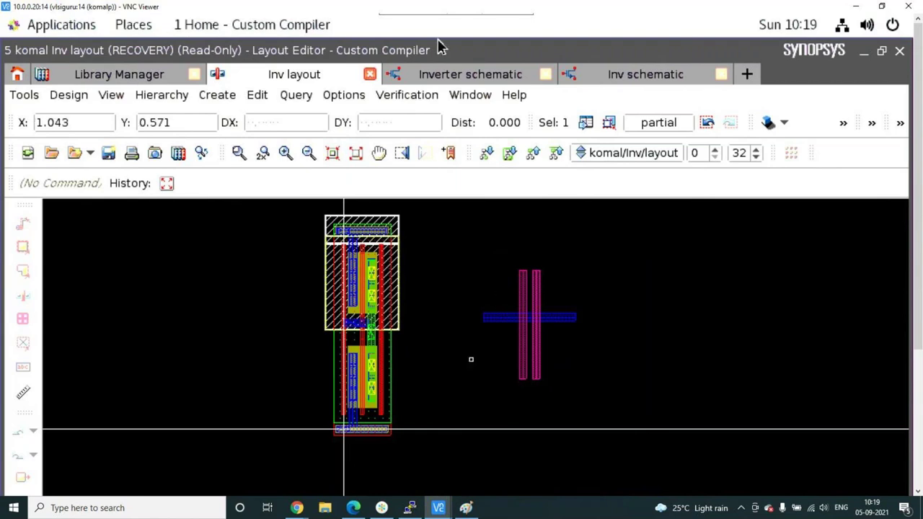
Back in the Inv schematic, place an input pin named vdd above the PMOS source, rotated to point downward.
{"action": "left_click", "coordinate": [489, 77]}
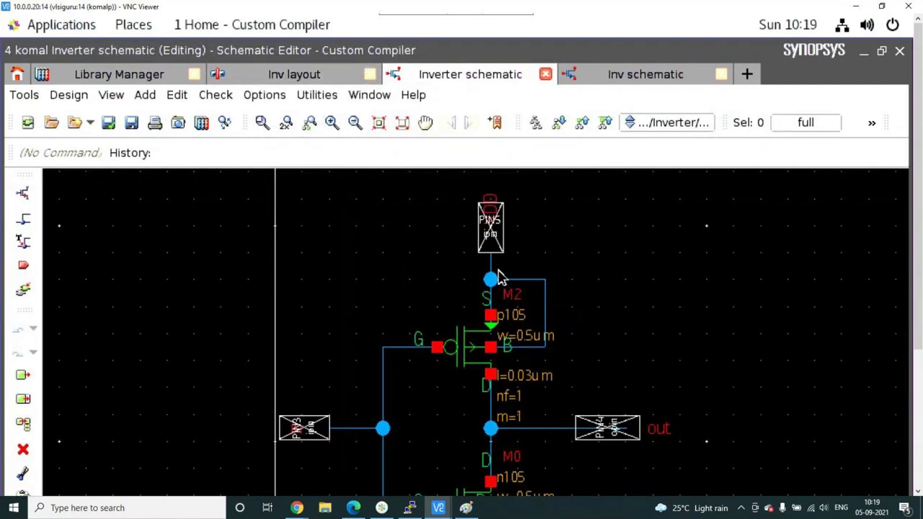
{"action": "left_click", "coordinate": [661, 74]}
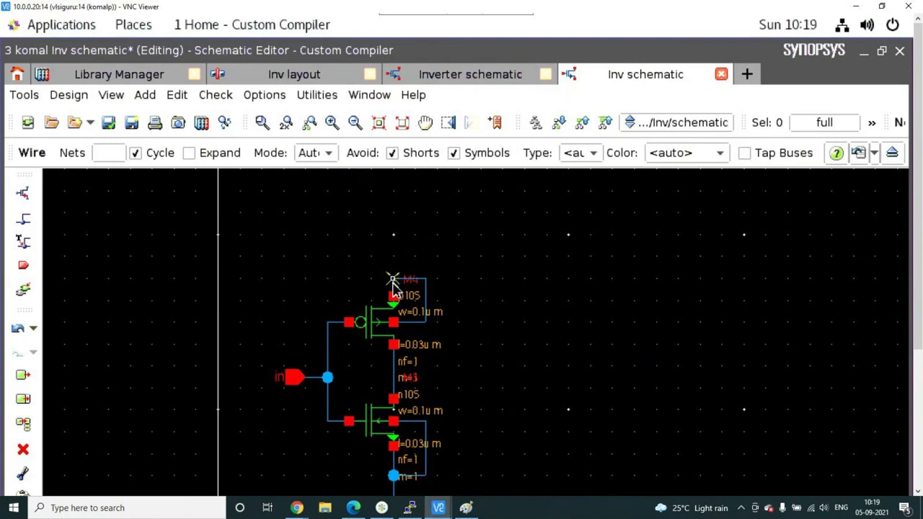
{"action": "key", "text": "p"}
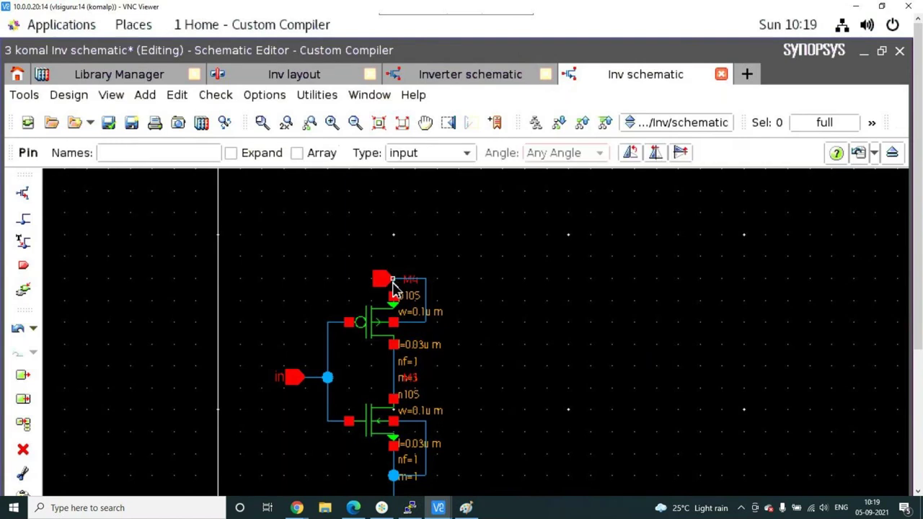
{"action": "left_click", "coordinate": [142, 153]}
{"action": "type", "text": "vdd"}
{"action": "left_click", "coordinate": [385, 212]}
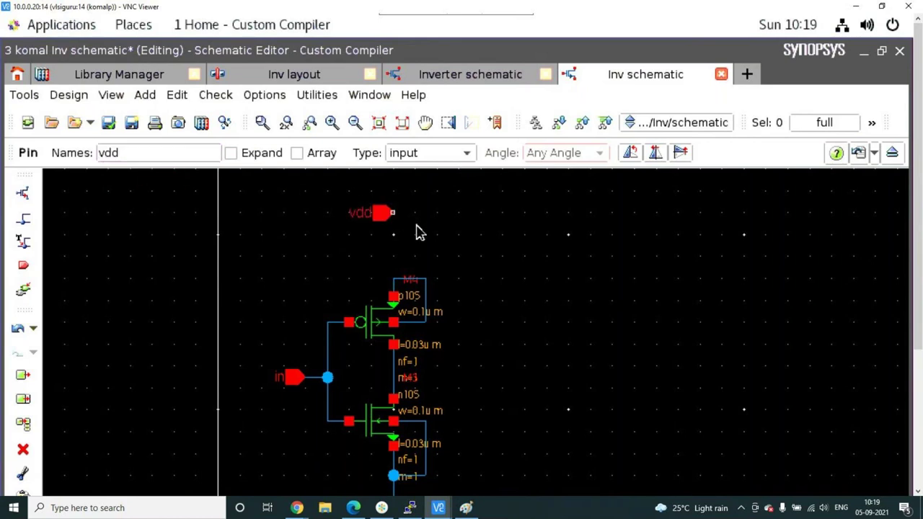
{"action": "right_click", "coordinate": [417, 228]}
{"action": "right_click", "coordinate": [417, 227]}
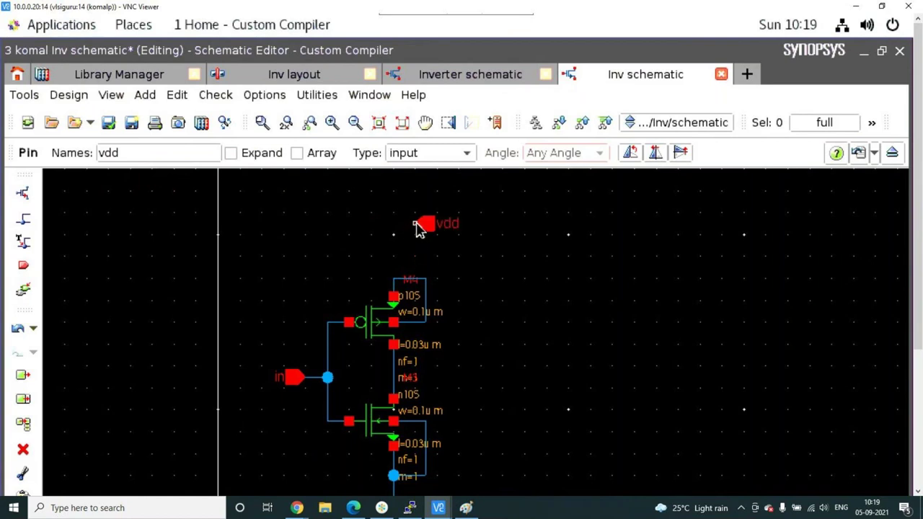
{"action": "right_click", "coordinate": [413, 226]}
{"action": "right_click", "coordinate": [396, 238]}
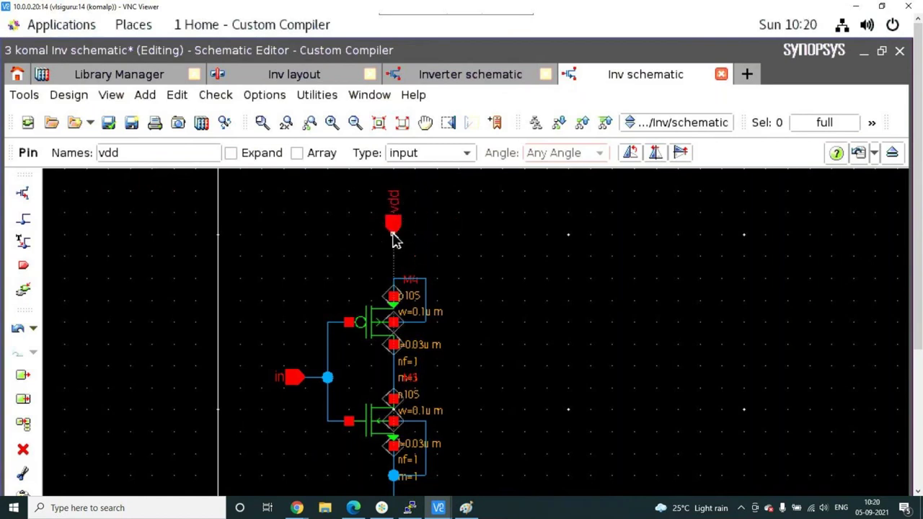
{"action": "left_click", "coordinate": [408, 239]}
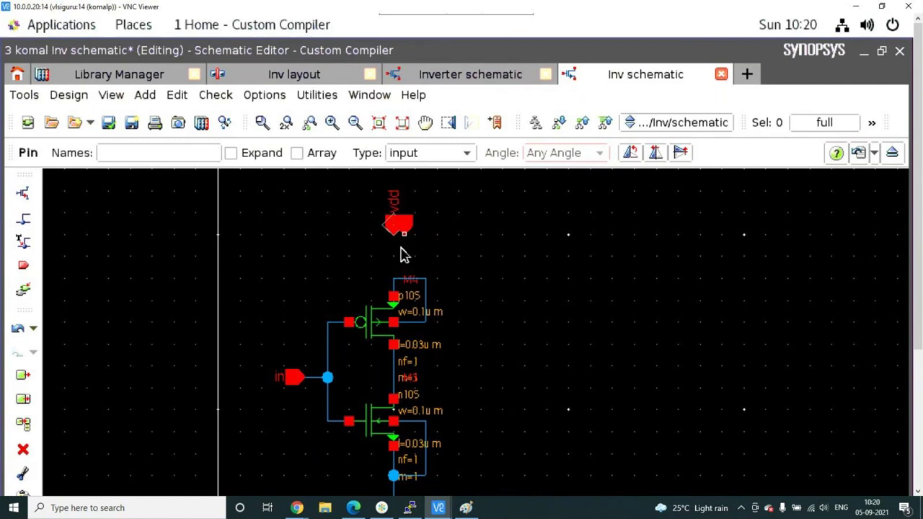
Wire the top of the PMOS source-body loop straight up to the vdd pin.
{"action": "key", "text": "w"}
{"action": "left_click", "coordinate": [394, 280]}
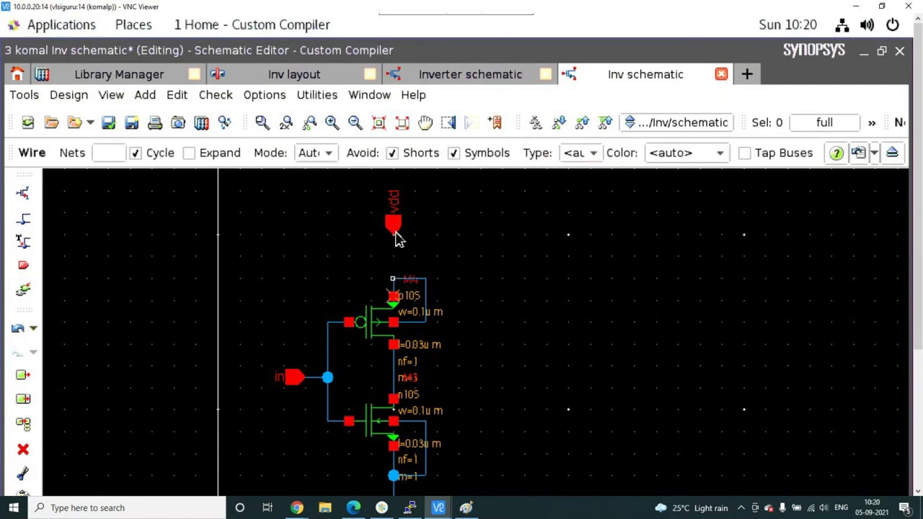
{"action": "left_click", "coordinate": [395, 228]}
Place an input pin named vss below the NMOS source, rotated to point upward at the open wire end.
{"action": "scroll", "coordinate": [423, 228], "scroll_direction": "down", "scroll_amount": 3}
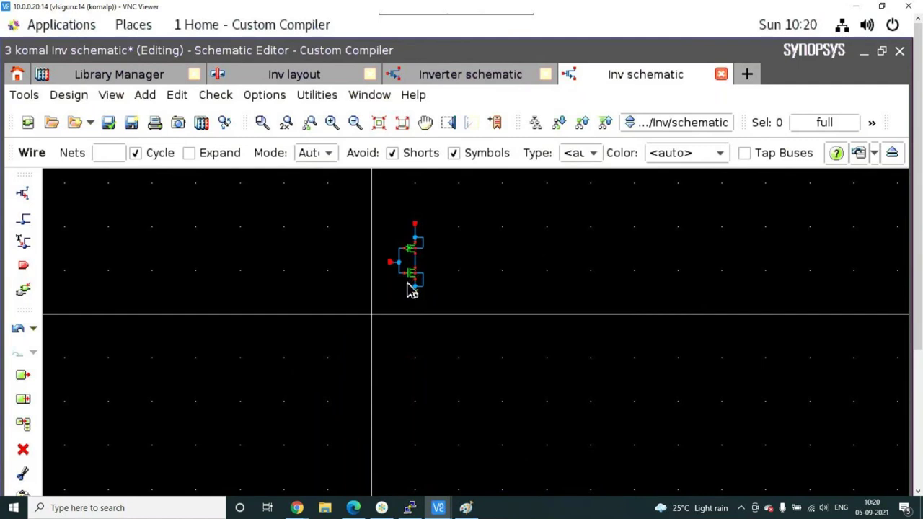
{"action": "scroll", "coordinate": [410, 290], "scroll_direction": "up", "scroll_amount": 3}
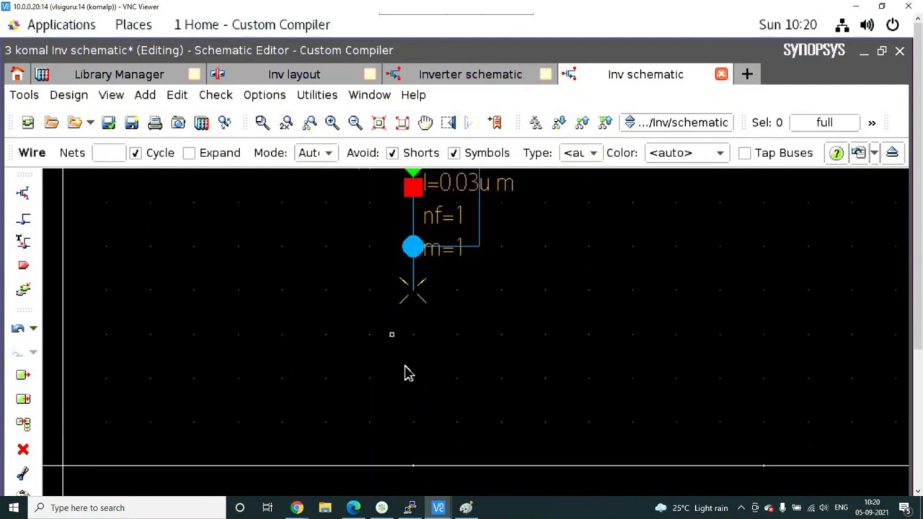
{"action": "scroll", "coordinate": [406, 368], "scroll_direction": "down", "scroll_amount": 3}
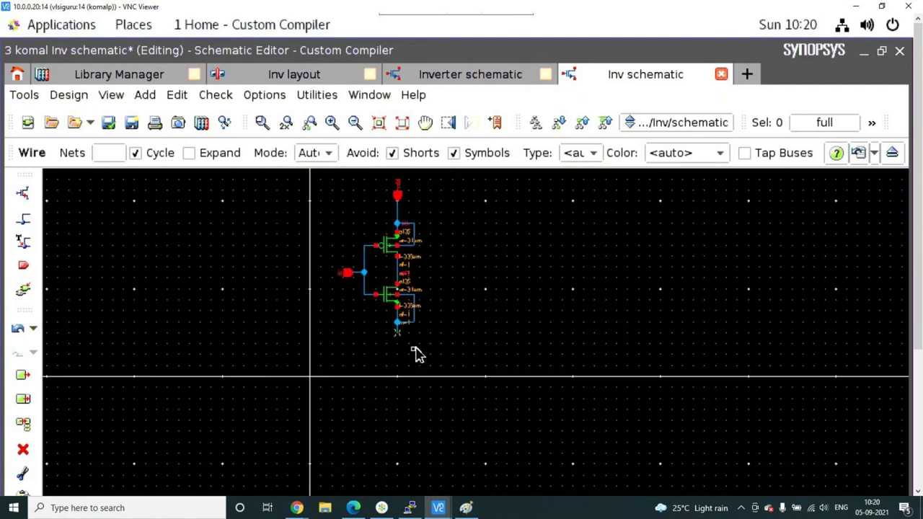
{"action": "key", "text": "p"}
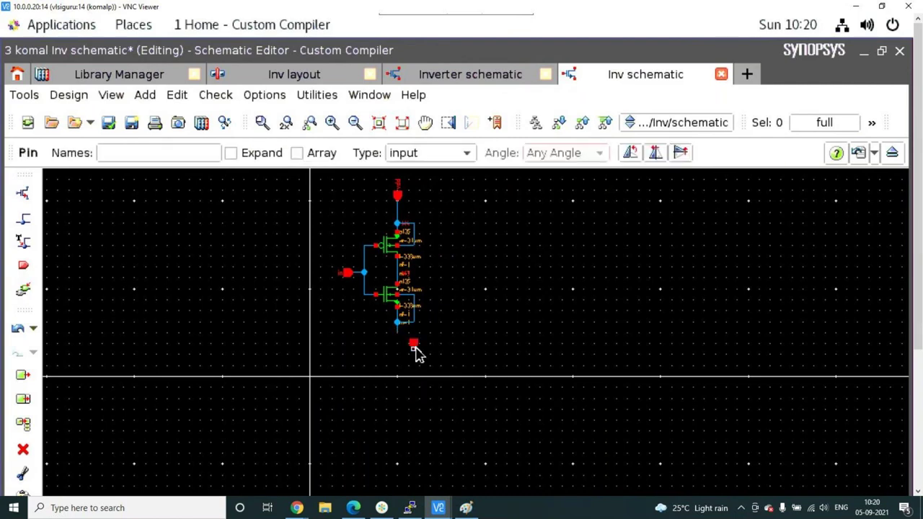
{"action": "left_click", "coordinate": [163, 154]}
{"action": "type", "text": "vss"}
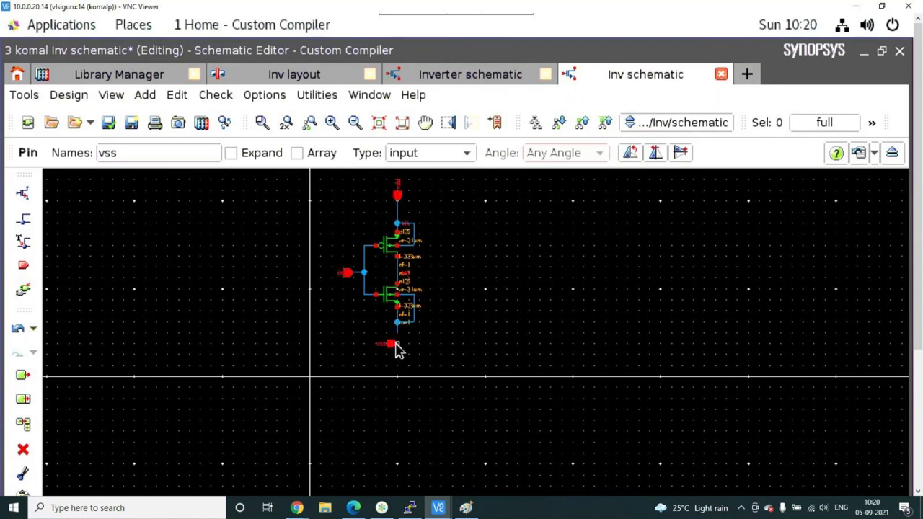
{"action": "left_click", "coordinate": [396, 346]}
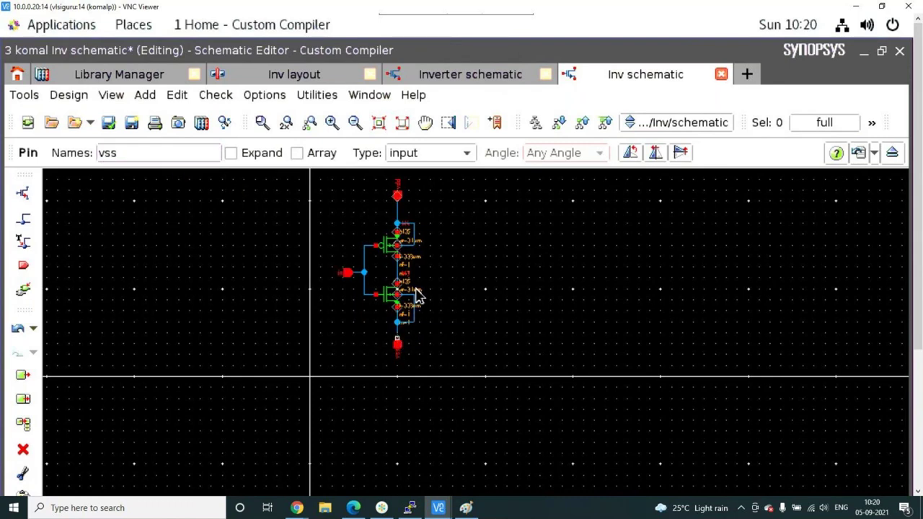
Place an input pin named out to the right of the transistors, level with the in pin and facing the drain wire.
{"action": "left_click", "coordinate": [157, 145]}
{"action": "type", "text": "out"}
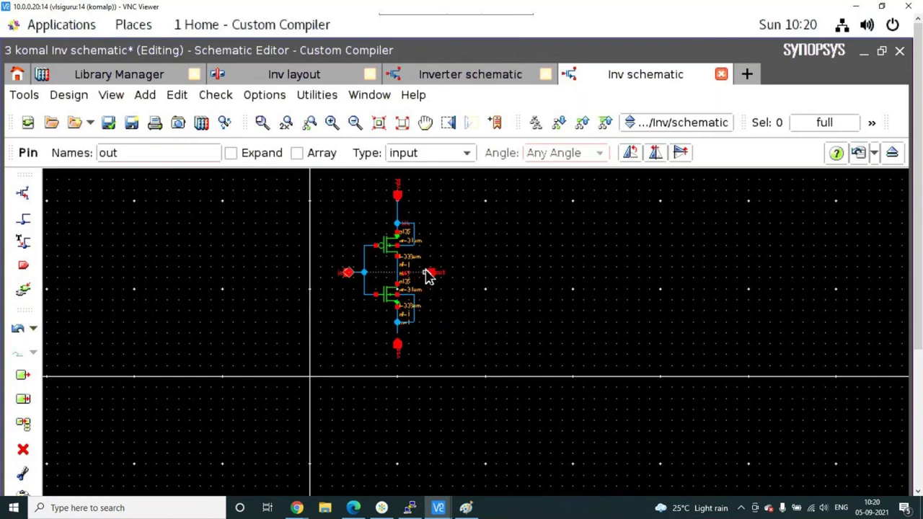
{"action": "left_click", "coordinate": [426, 280]}
{"action": "scroll", "coordinate": [411, 281], "scroll_direction": "up", "scroll_amount": 4}
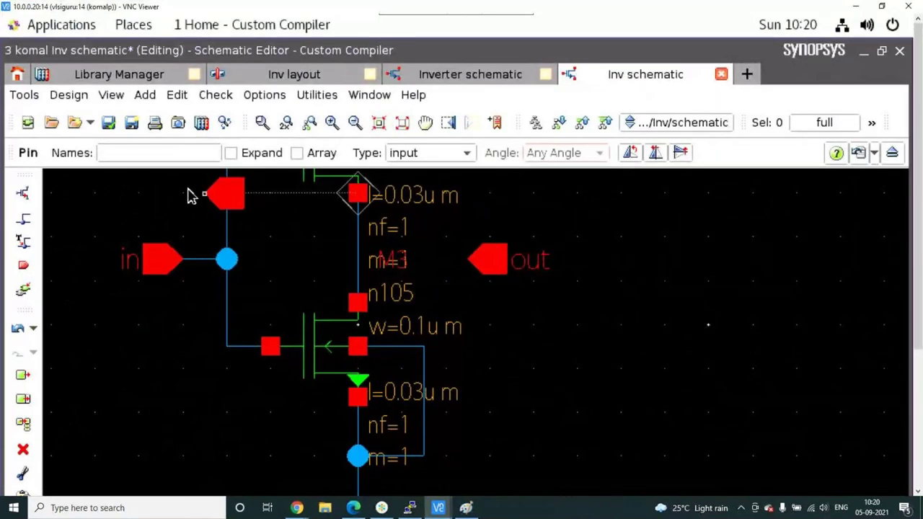
Wire the line joining the PMOS and NMOS drains straight across to the out pin.
{"action": "key", "text": "w"}
{"action": "left_click", "coordinate": [356, 258]}
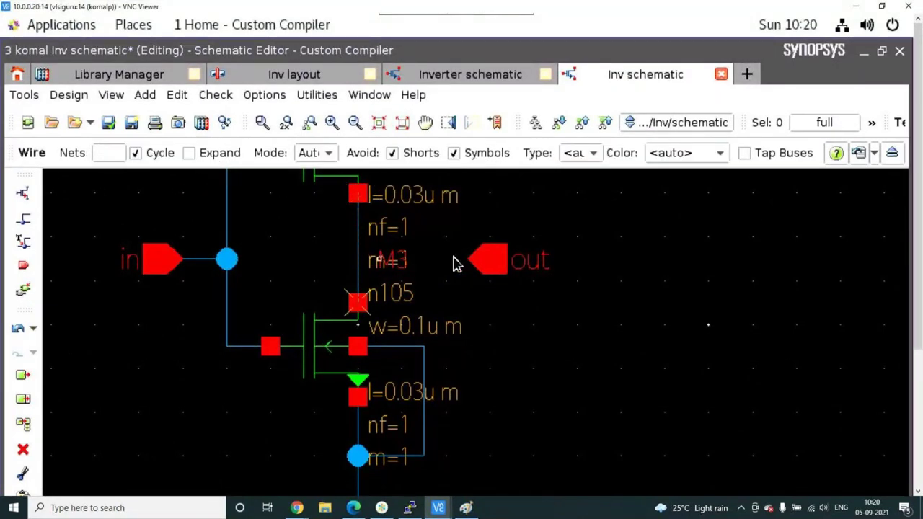
{"action": "left_click", "coordinate": [483, 263]}
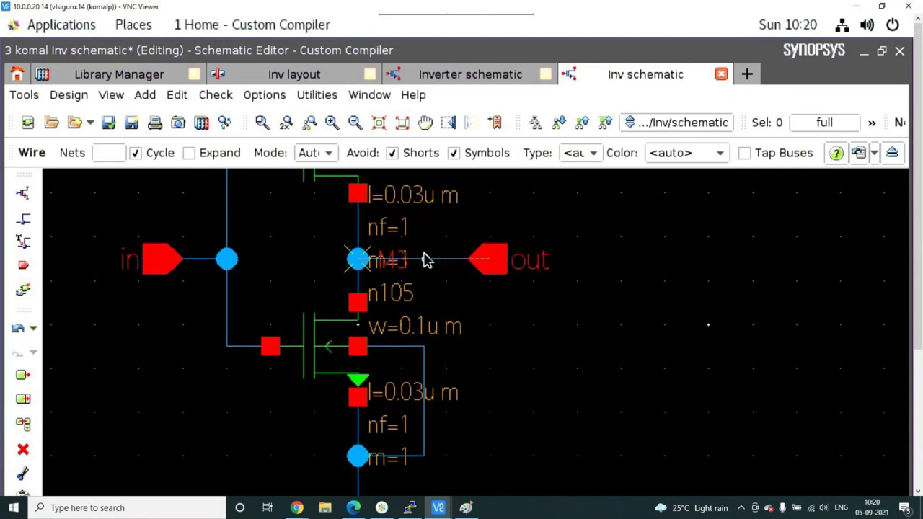
Check the Inv schematic and save it despite the reported errors.
{"action": "scroll", "coordinate": [425, 259], "scroll_direction": "down", "scroll_amount": 3}
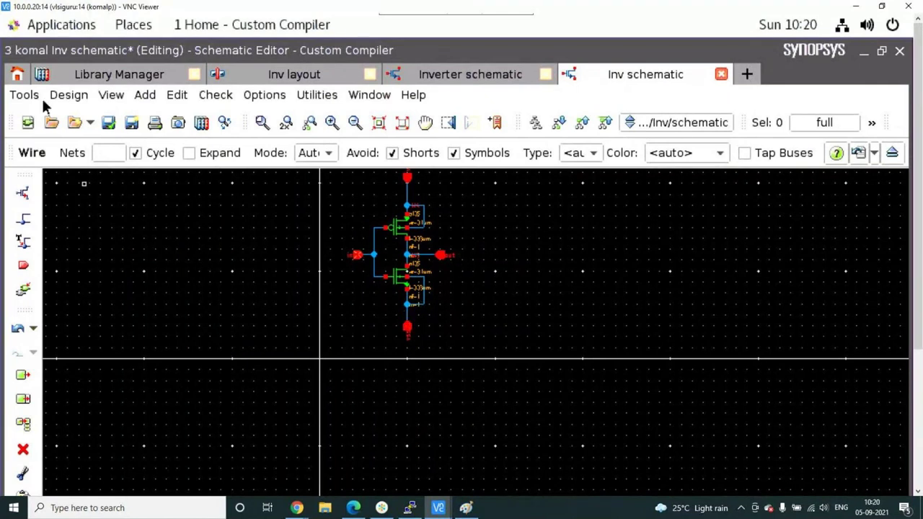
{"action": "left_click", "coordinate": [108, 124]}
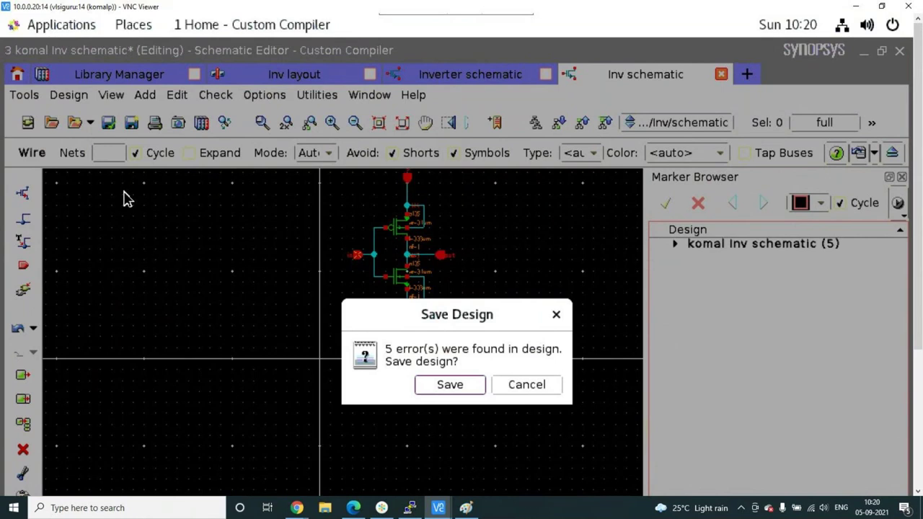
{"action": "left_click", "coordinate": [449, 384]}
{"action": "scroll", "coordinate": [431, 252], "scroll_direction": "up", "scroll_amount": 5}
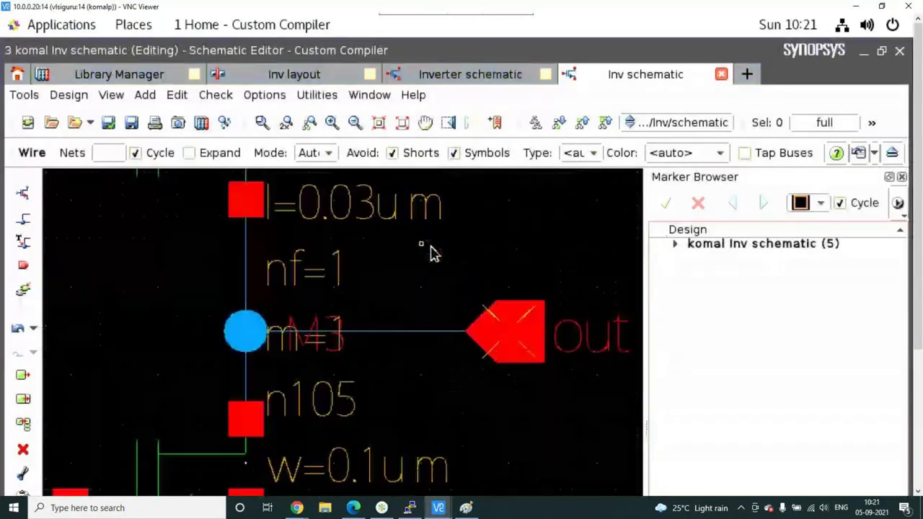
{"action": "left_click", "coordinate": [501, 336]}
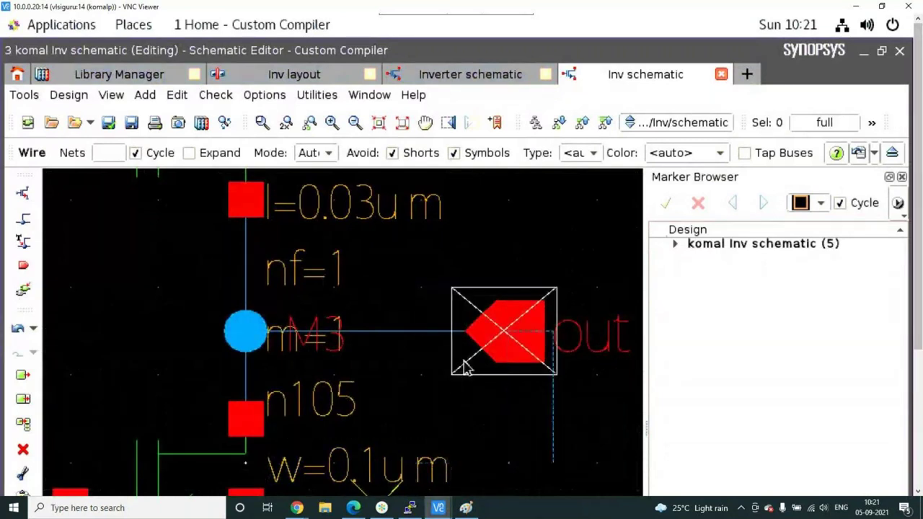
{"action": "scroll", "coordinate": [460, 353], "scroll_direction": "down", "scroll_amount": 5}
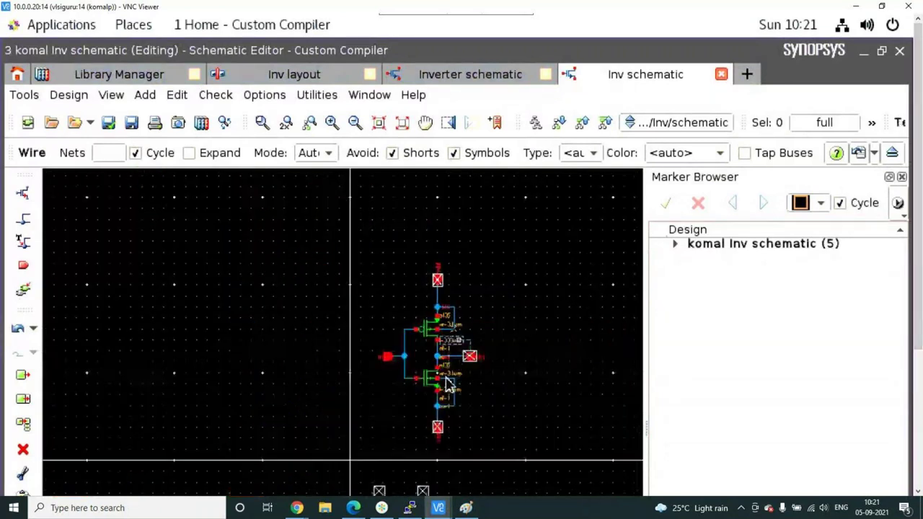
{"action": "scroll", "coordinate": [447, 379], "scroll_direction": "up", "scroll_amount": 5}
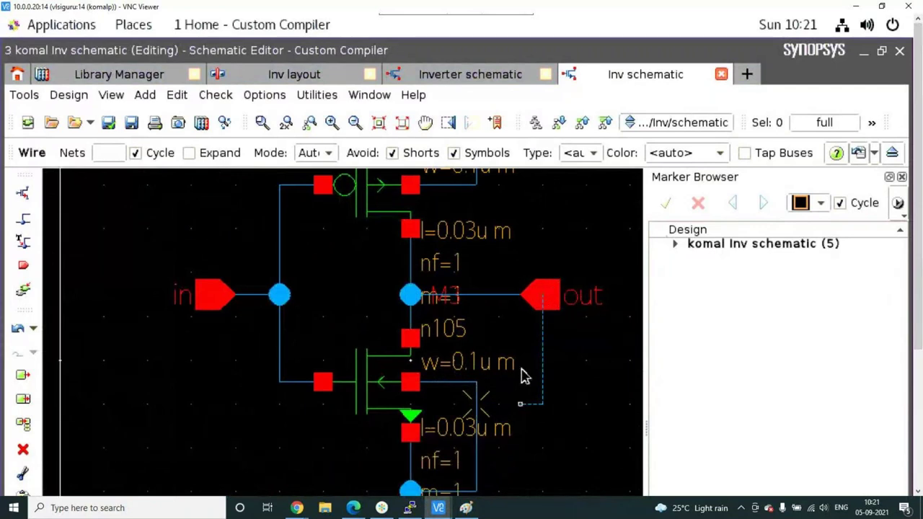
{"action": "key", "text": "Escape"}
Delete the out pin and the vdd pin from the Inv schematic, leaving their wires in place.
{"action": "left_click", "coordinate": [547, 304]}
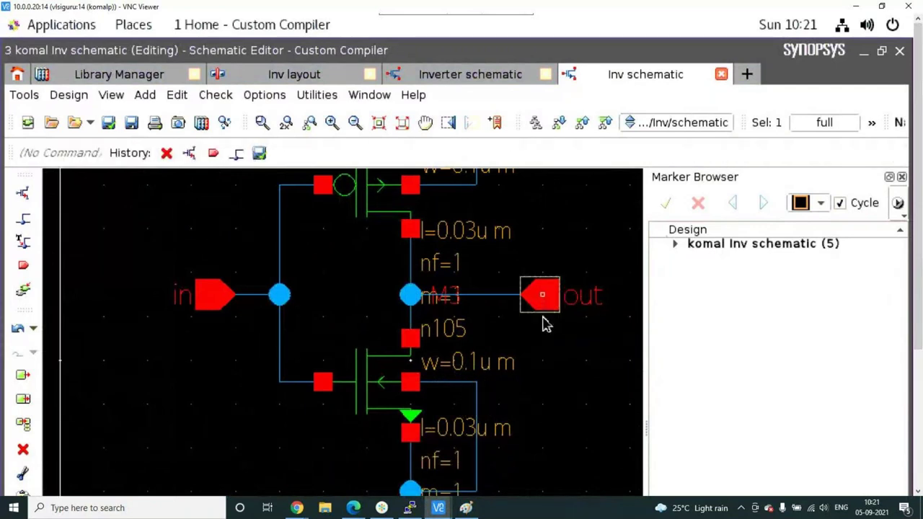
{"action": "key", "text": "Delete"}
{"action": "scroll", "coordinate": [432, 354], "scroll_direction": "down", "scroll_amount": 5}
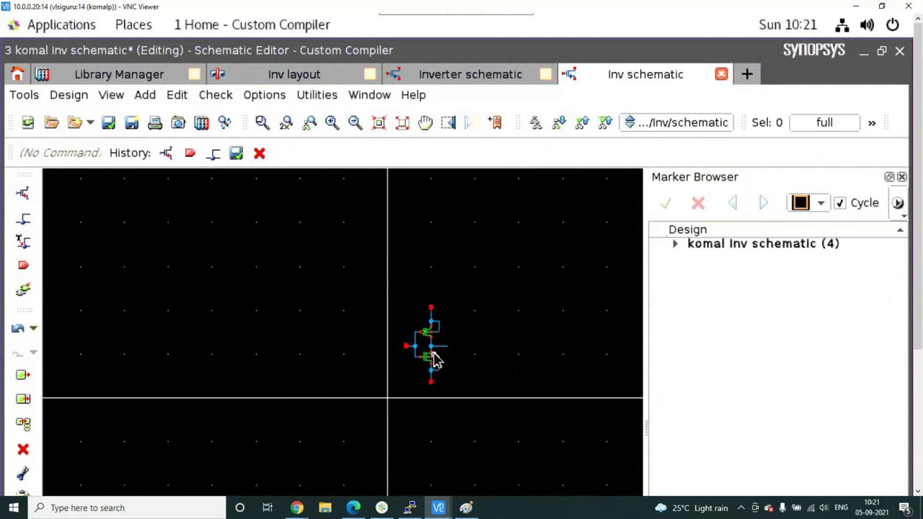
{"action": "scroll", "coordinate": [425, 306], "scroll_direction": "up", "scroll_amount": 3}
{"action": "left_click_drag", "start_coordinate": [296, 173], "coordinate": [428, 261]}
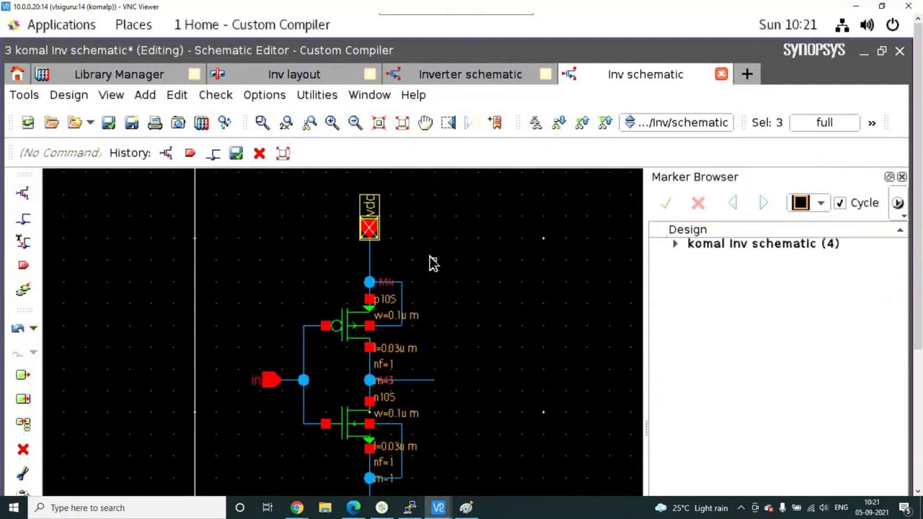
{"action": "key", "text": "Delete"}
Select the in pin together with its name label.
{"action": "left_click_drag", "start_coordinate": [240, 376], "coordinate": [303, 404]}
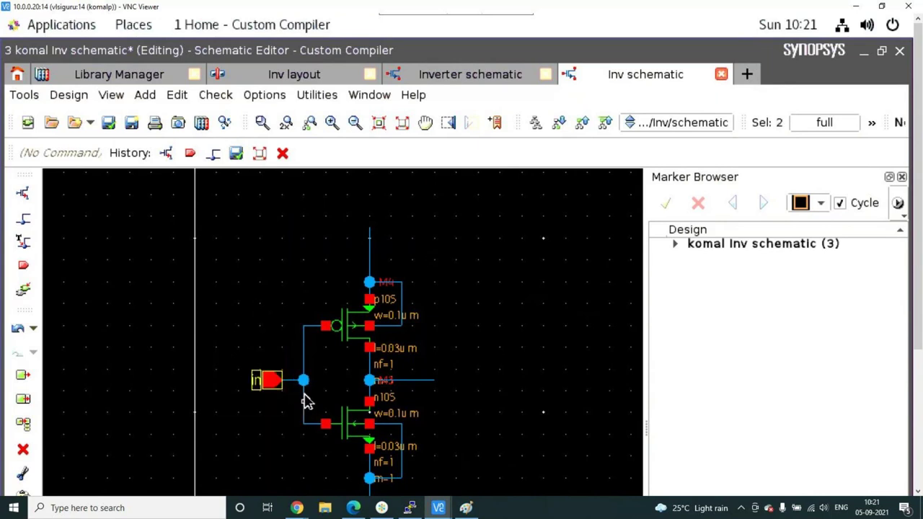
{"action": "left_click", "coordinate": [438, 509]}
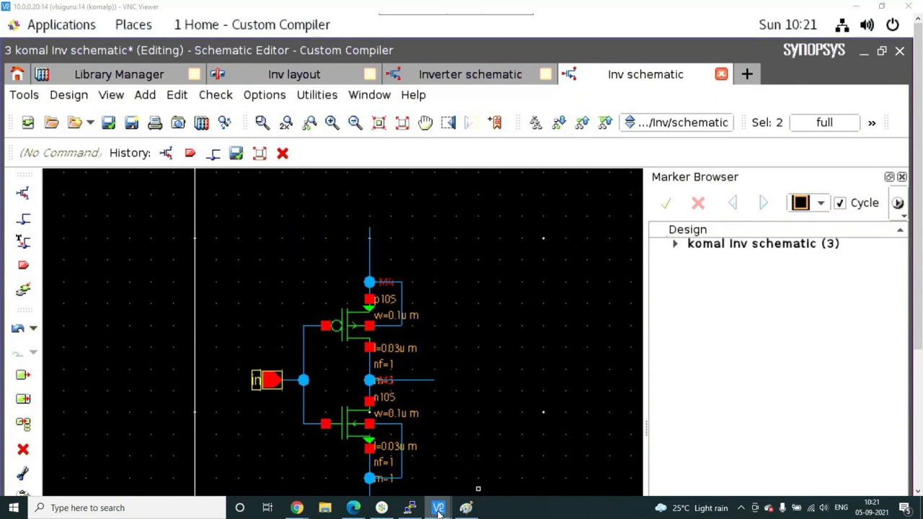
{"action": "left_click", "coordinate": [484, 455]}
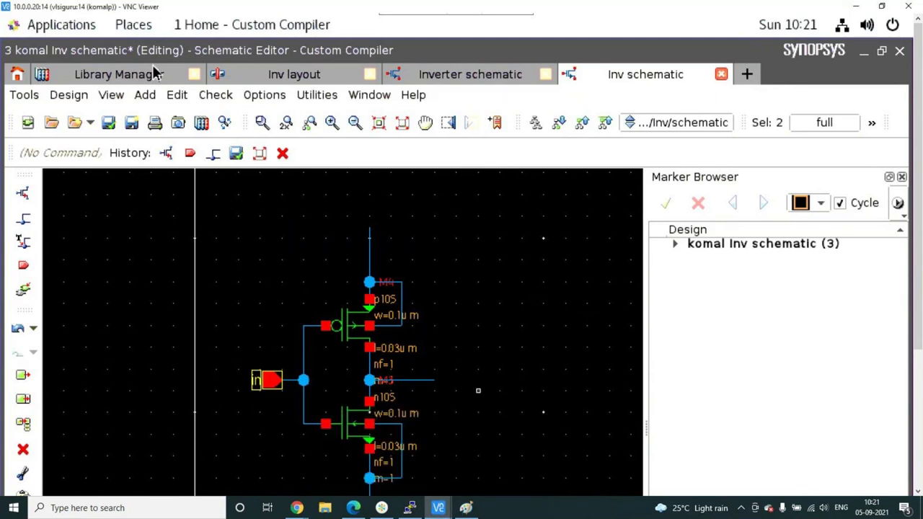
Open the schematic view of the Inv_withouttap cell from the komal library for editing.
{"action": "left_click", "coordinate": [102, 74]}
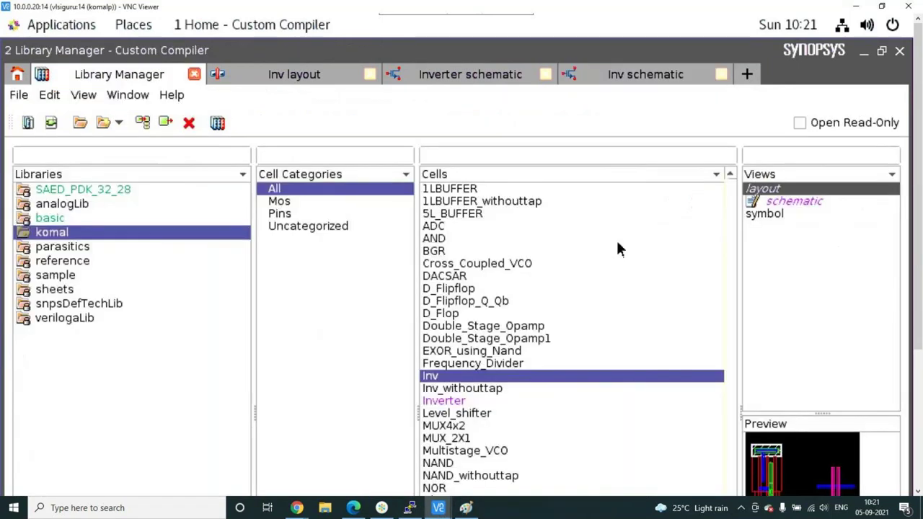
{"action": "scroll", "coordinate": [548, 373], "scroll_direction": "down", "scroll_amount": 2}
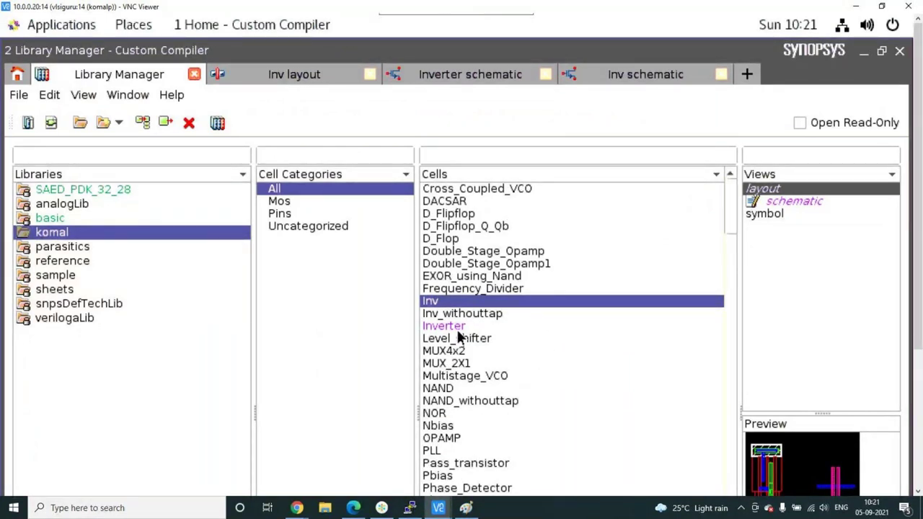
{"action": "left_click", "coordinate": [459, 325]}
{"action": "left_click", "coordinate": [466, 314]}
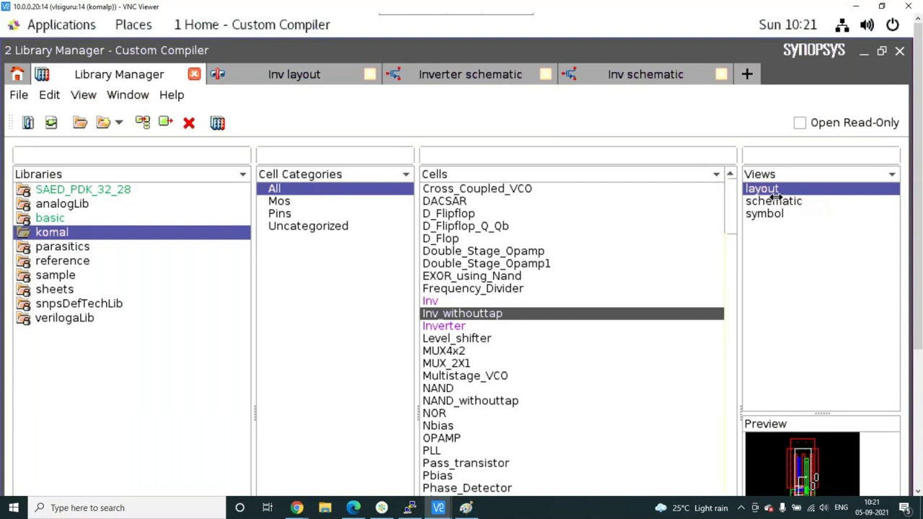
{"action": "left_click", "coordinate": [776, 203]}
{"action": "right_click", "coordinate": [776, 202]}
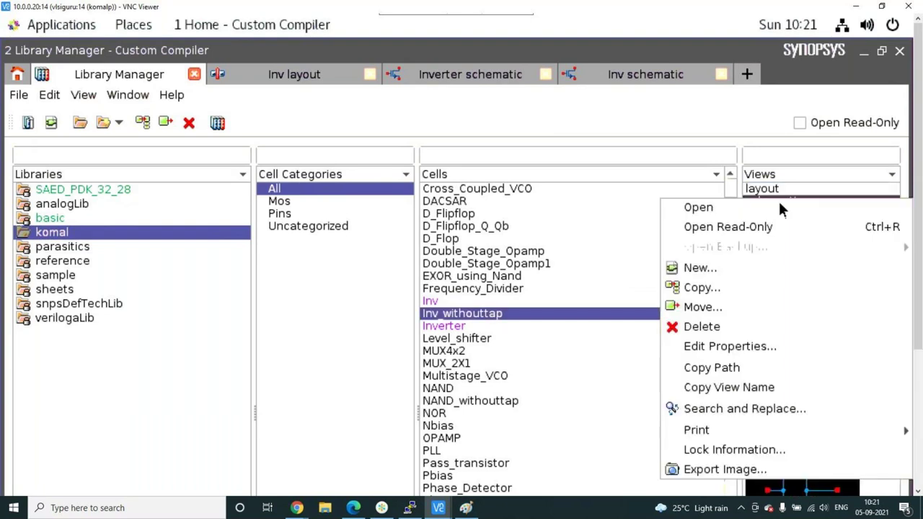
{"action": "left_click", "coordinate": [758, 208]}
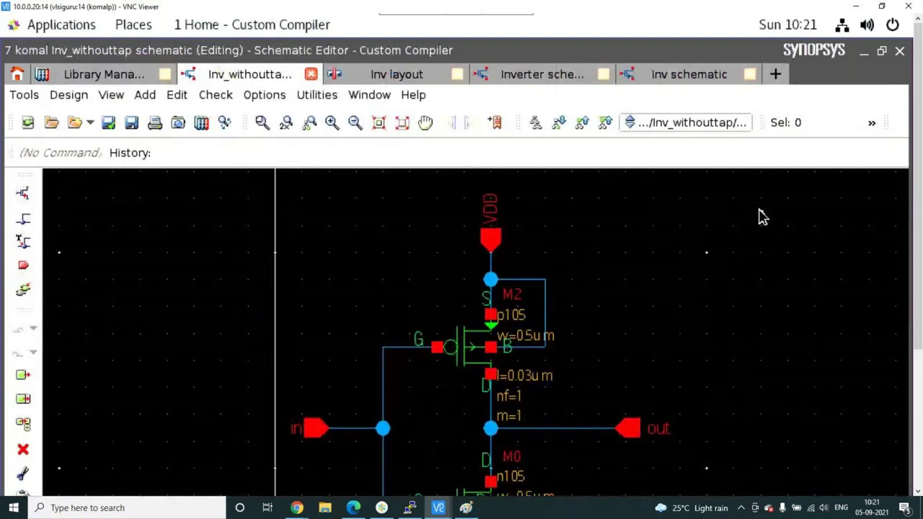
Examine the Inv_withouttap inverter circuit up close, and check and save its schematic.
{"action": "scroll", "coordinate": [580, 299], "scroll_direction": "down", "scroll_amount": 4}
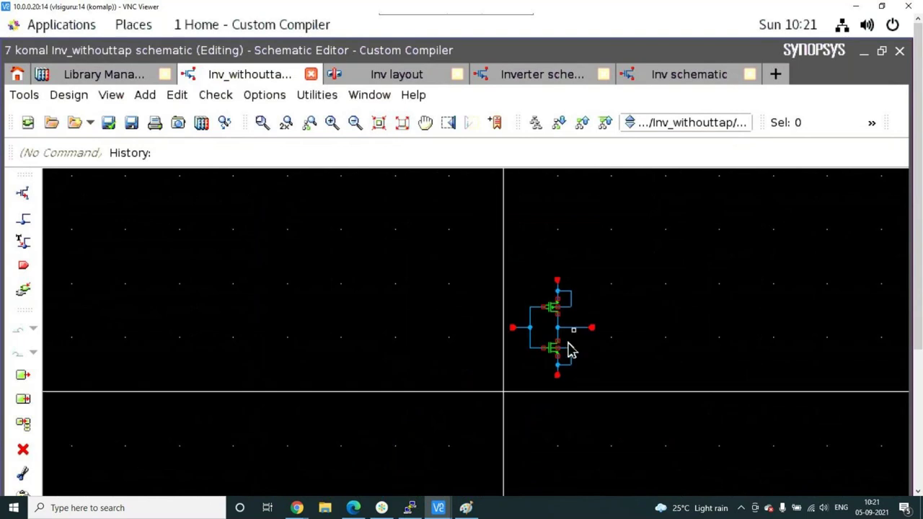
{"action": "scroll", "coordinate": [569, 354], "scroll_direction": "up", "scroll_amount": 4}
{"action": "scroll", "coordinate": [548, 369], "scroll_direction": "up", "scroll_amount": 4}
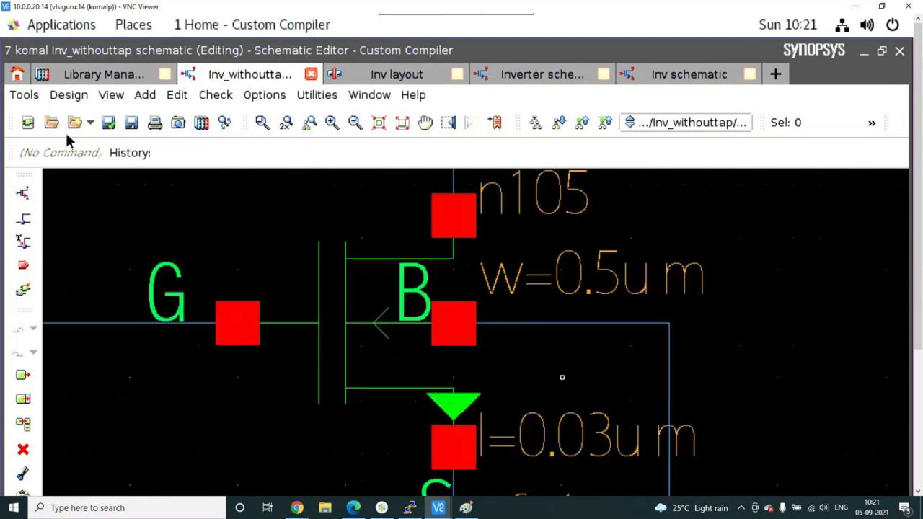
{"action": "left_click", "coordinate": [108, 123]}
{"action": "scroll", "coordinate": [314, 226], "scroll_direction": "down", "scroll_amount": 8}
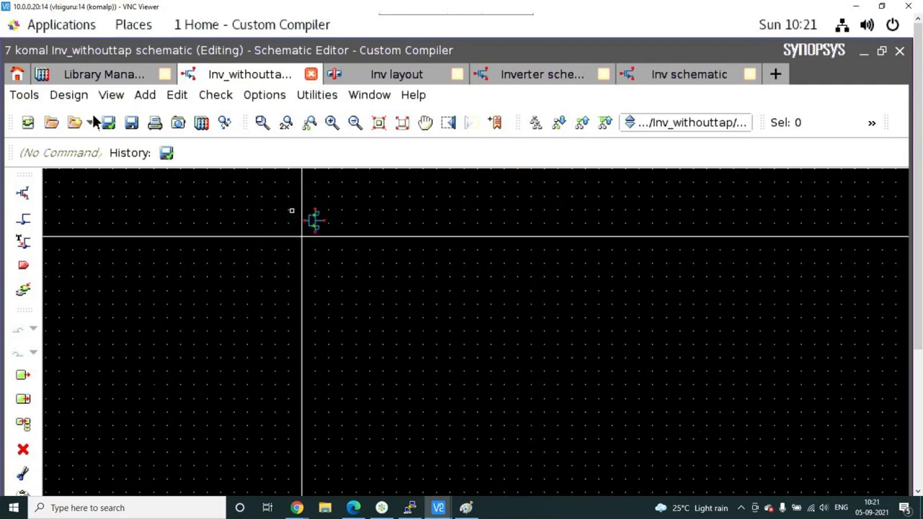
{"action": "key", "text": "f"}
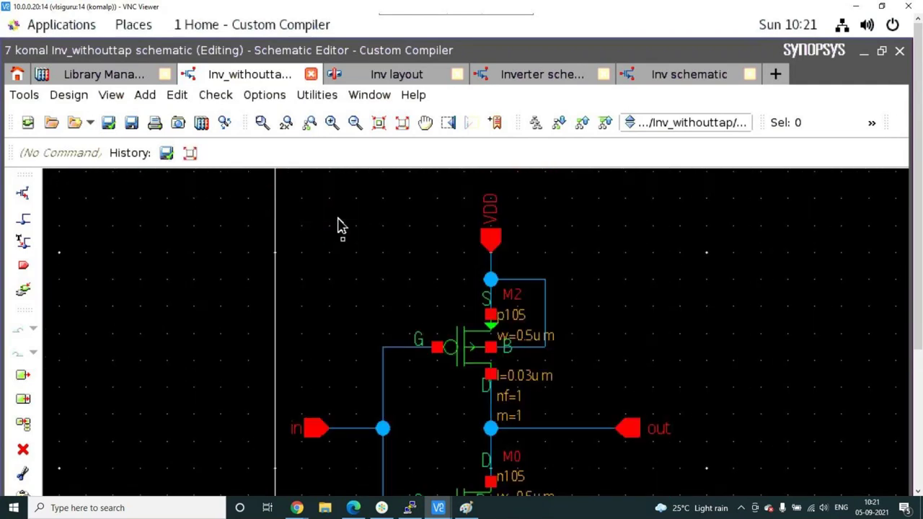
Open the layout view of the Inv_withouttap cell from the komal library.
{"action": "left_click", "coordinate": [142, 69]}
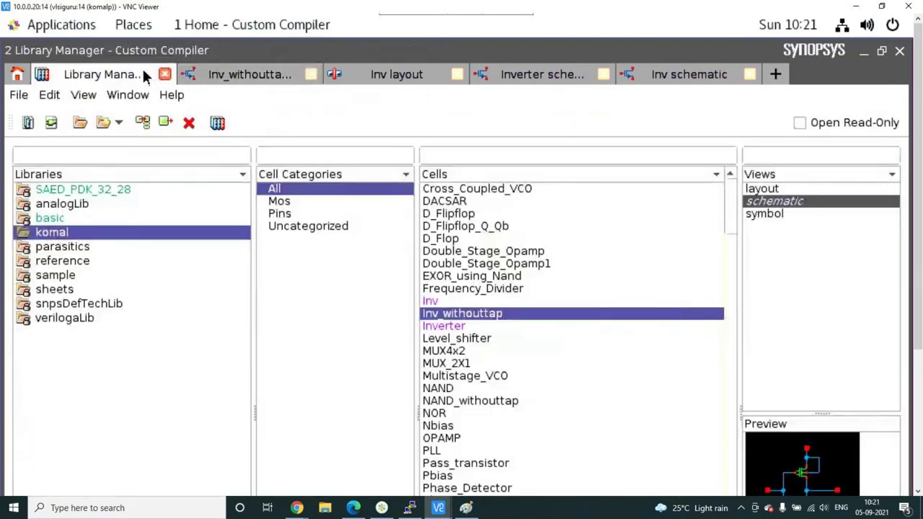
{"action": "left_click", "coordinate": [757, 188]}
{"action": "right_click", "coordinate": [764, 189]}
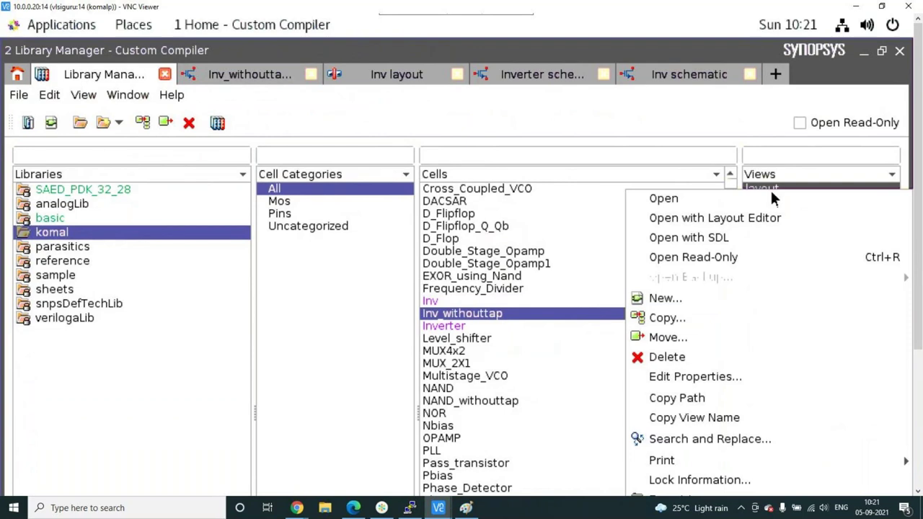
{"action": "left_click", "coordinate": [770, 191]}
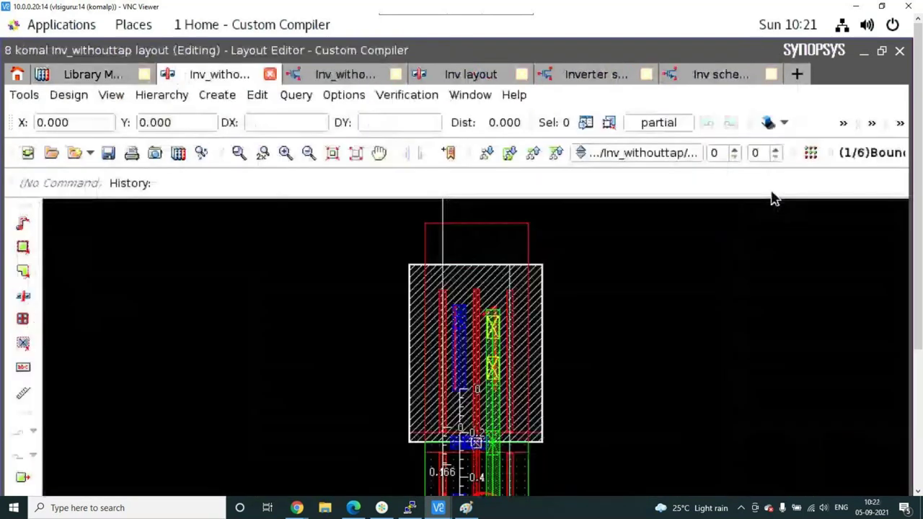
{"action": "scroll", "coordinate": [501, 299], "scroll_direction": "down", "scroll_amount": 2}
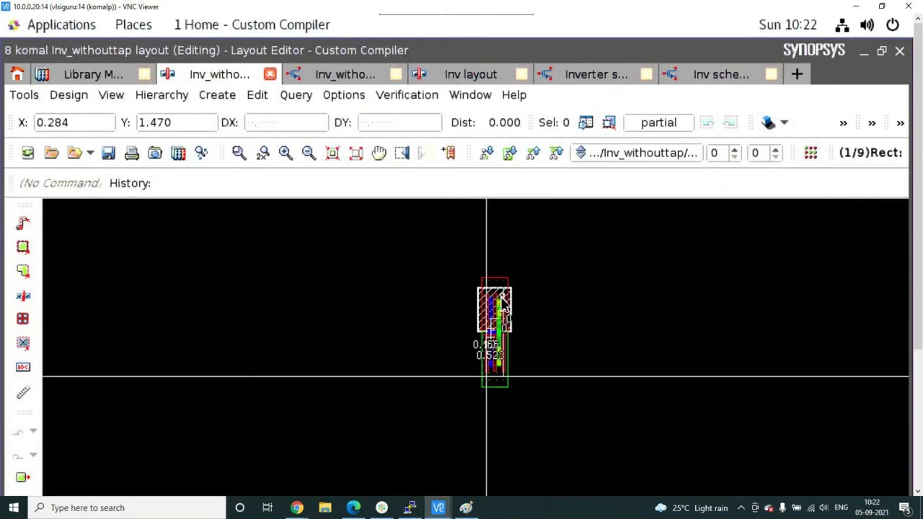
Display all hierarchy levels of the Inv_withouttap layout and examine its PMOS and NMOS transistors up close.
{"action": "key", "text": "shift+f"}
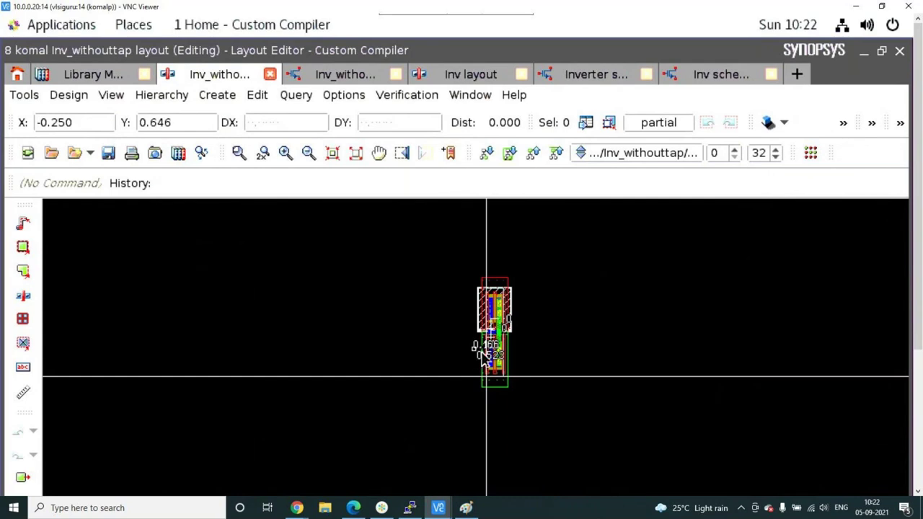
{"action": "scroll", "coordinate": [482, 354], "scroll_direction": "up", "scroll_amount": 2}
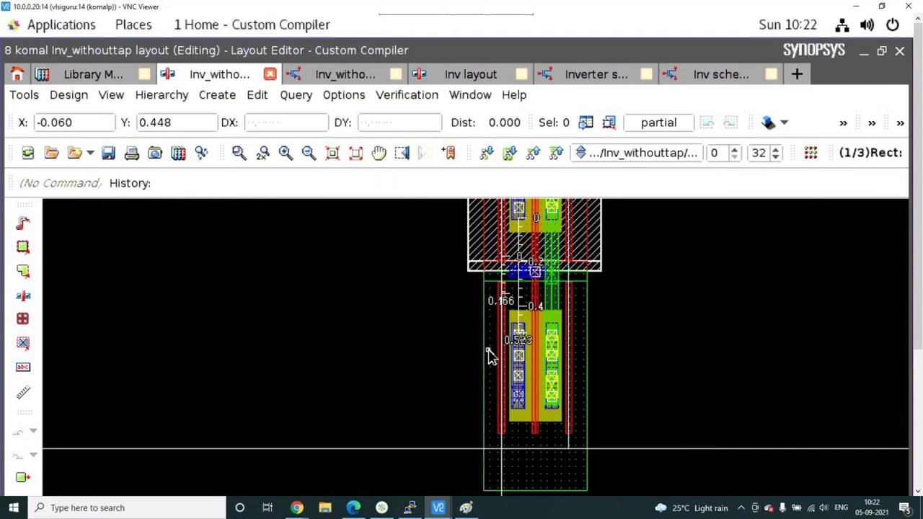
{"action": "scroll", "coordinate": [488, 355], "scroll_direction": "down", "scroll_amount": 1}
{"action": "scroll", "coordinate": [523, 339], "scroll_direction": "down", "scroll_amount": 1}
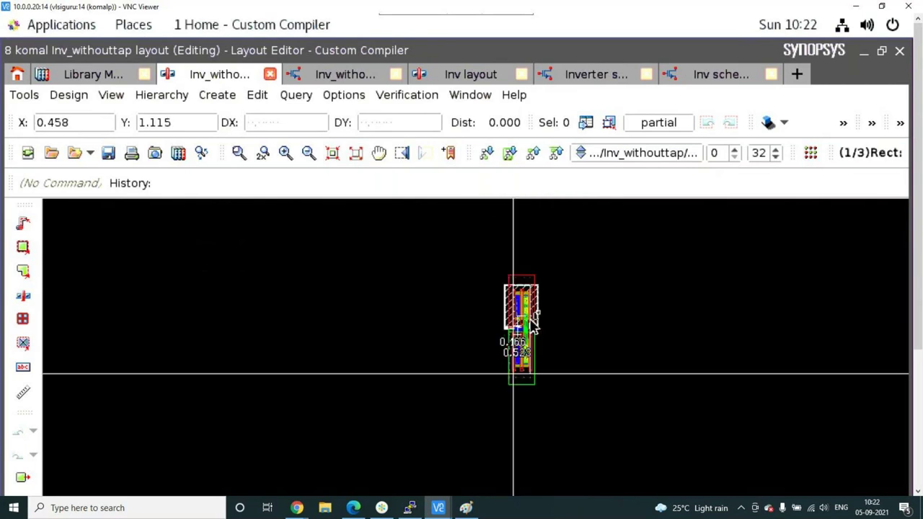
{"action": "scroll", "coordinate": [532, 322], "scroll_direction": "up", "scroll_amount": 2}
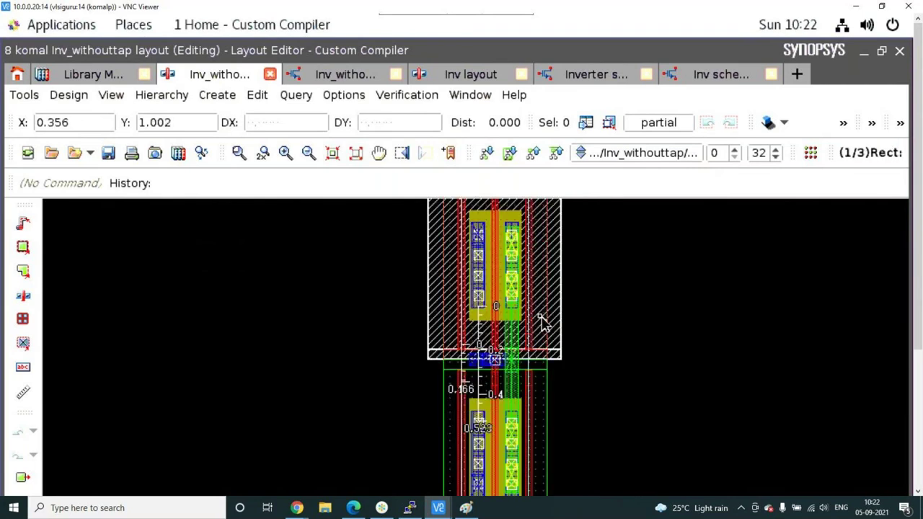
Delete all existing inverter shapes and instances from the Inv_withouttap layout, leaving its boundary for a fresh start.
{"action": "scroll", "coordinate": [542, 322], "scroll_direction": "down", "scroll_amount": 2}
{"action": "left_click_drag", "start_coordinate": [441, 242], "coordinate": [634, 440]}
{"action": "key", "text": "Delete"}
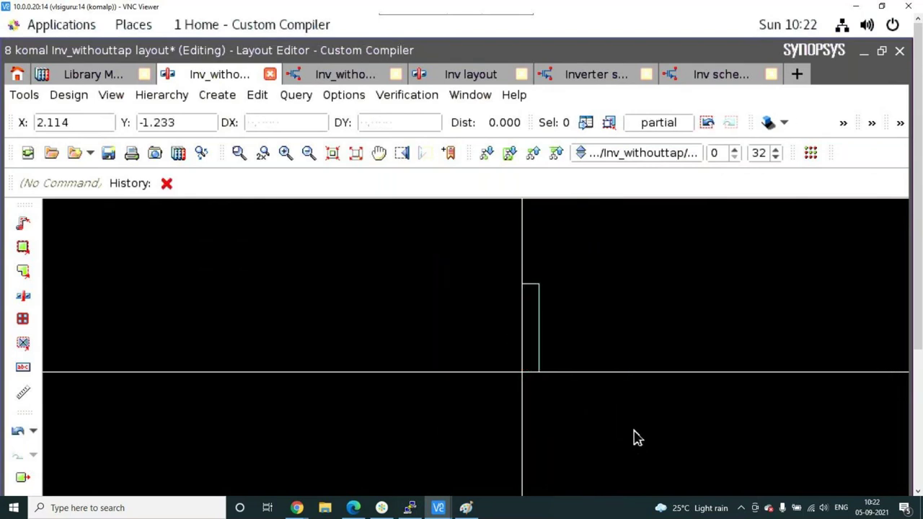
{"action": "scroll", "coordinate": [535, 311], "scroll_direction": "up", "scroll_amount": 2}
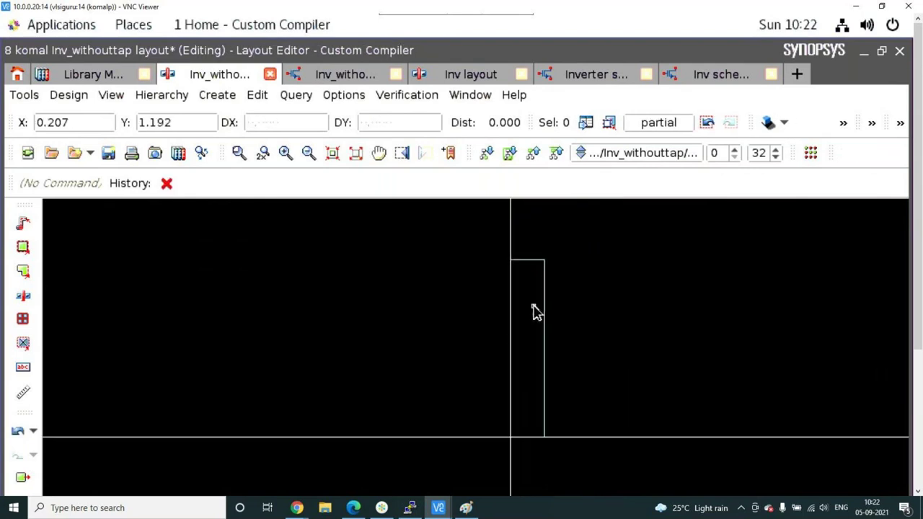
Review the p105 and n105 transistors in the Inv_withouttap schematic and return to its layout.
{"action": "left_click", "coordinate": [341, 73]}
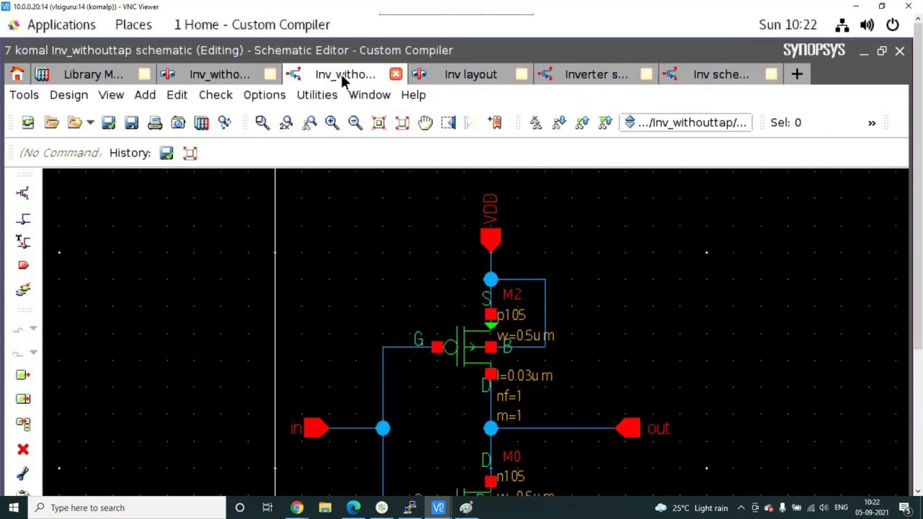
{"action": "left_click", "coordinate": [429, 283]}
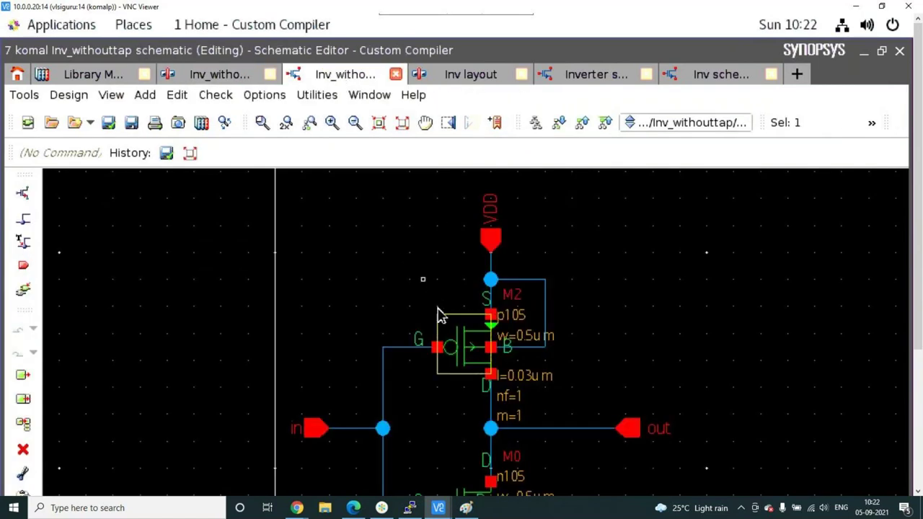
{"action": "scroll", "coordinate": [432, 296], "scroll_direction": "down", "scroll_amount": 2}
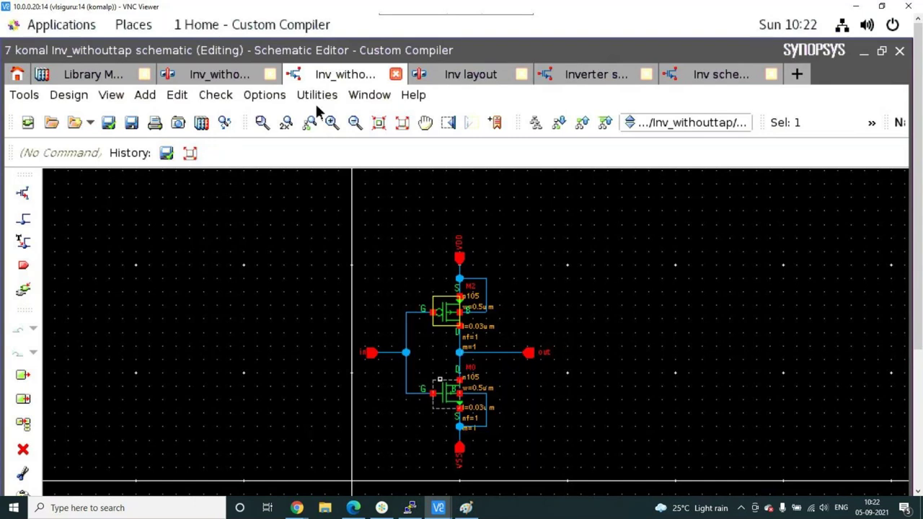
{"action": "left_click", "coordinate": [226, 75]}
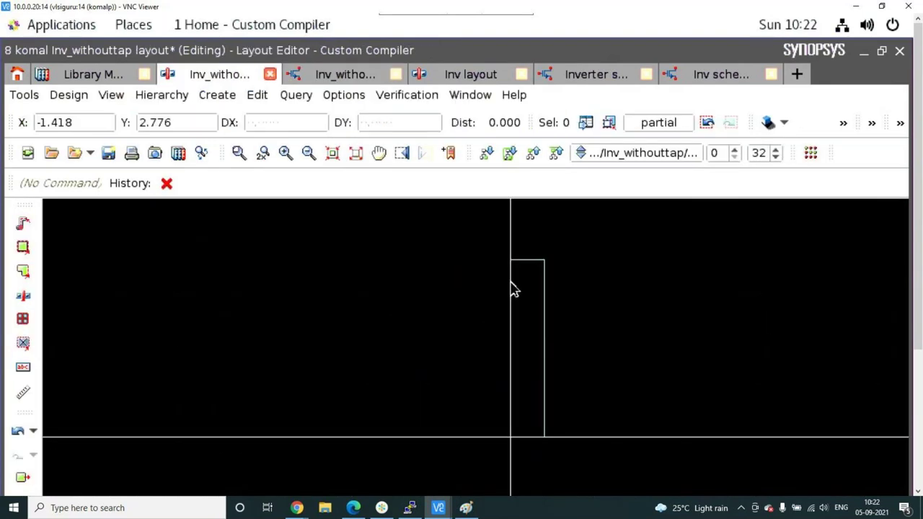
Try the nmos4t layout from the komal library as the instance to place.
{"action": "scroll", "coordinate": [539, 282], "scroll_direction": "up", "scroll_amount": 2}
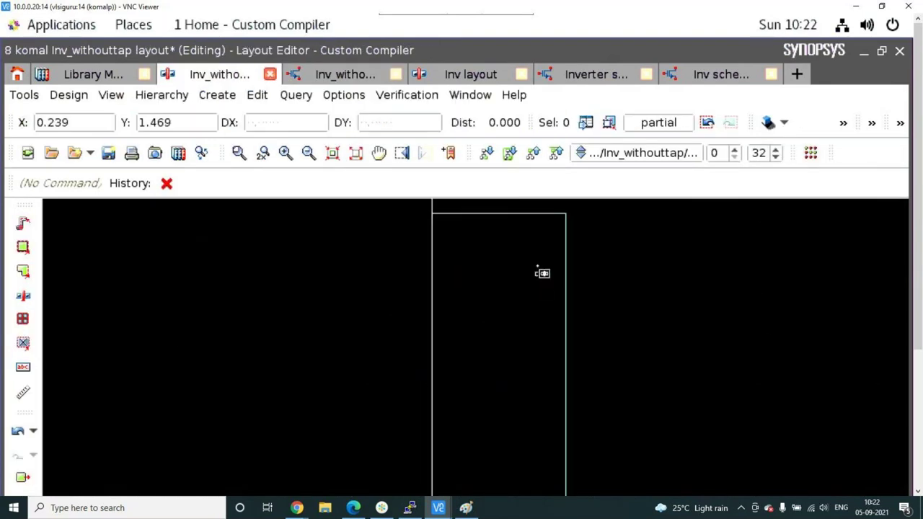
{"action": "key", "text": "i"}
{"action": "left_click", "coordinate": [248, 183]}
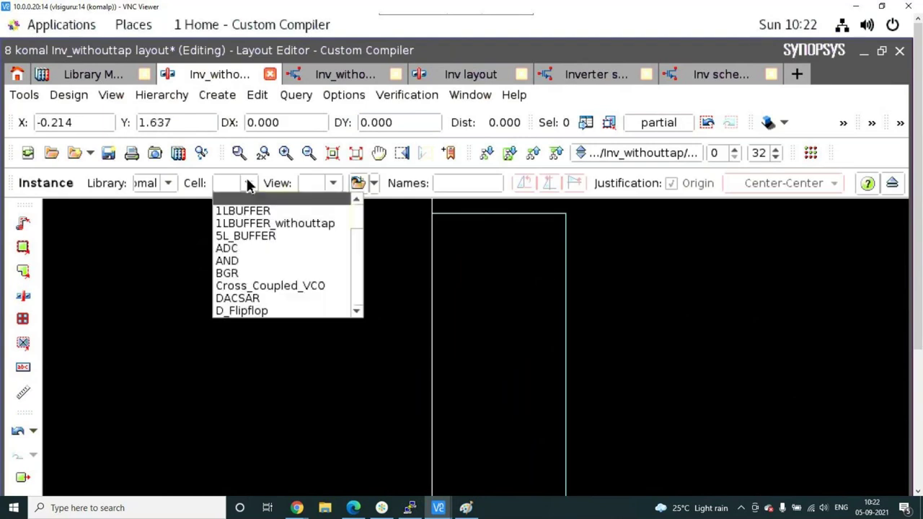
{"action": "scroll", "coordinate": [269, 268], "scroll_direction": "down", "scroll_amount": 5}
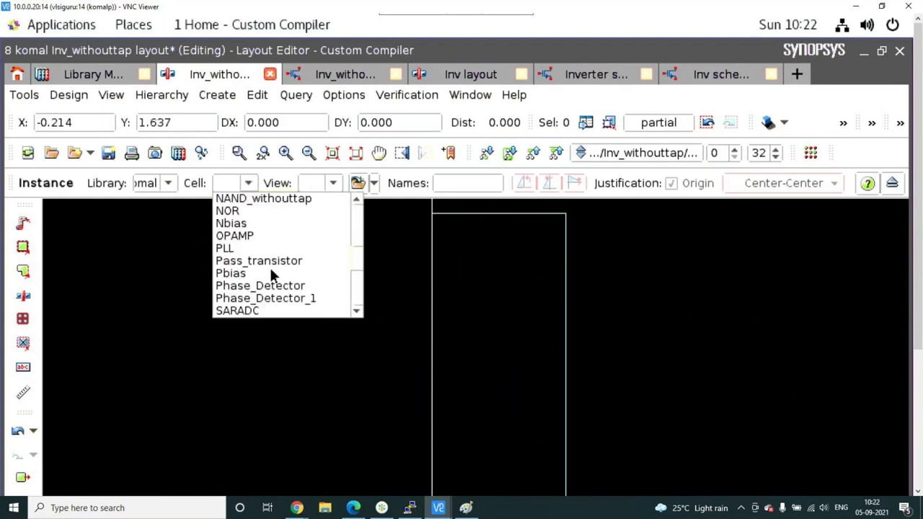
{"action": "scroll", "coordinate": [256, 260], "scroll_direction": "down", "scroll_amount": 2}
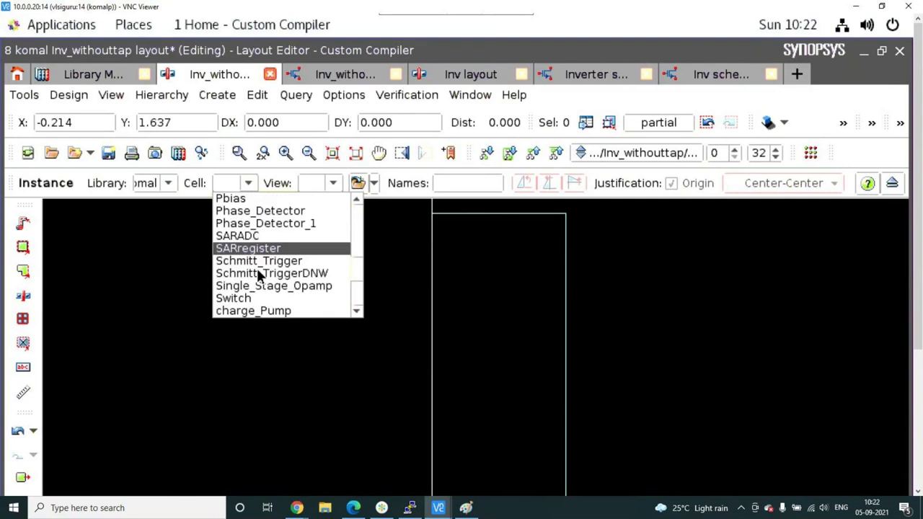
{"action": "scroll", "coordinate": [259, 272], "scroll_direction": "down", "scroll_amount": 3}
{"action": "scroll", "coordinate": [258, 269], "scroll_direction": "up", "scroll_amount": 2}
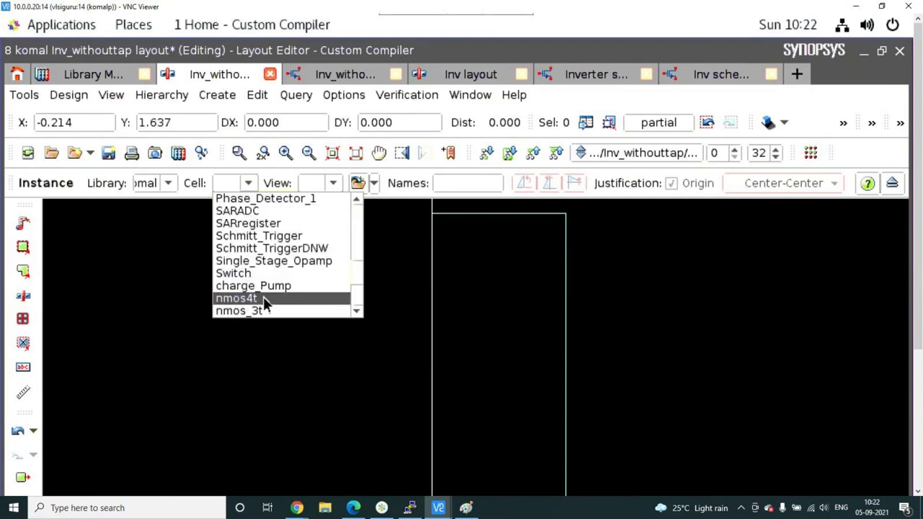
{"action": "left_click", "coordinate": [263, 296]}
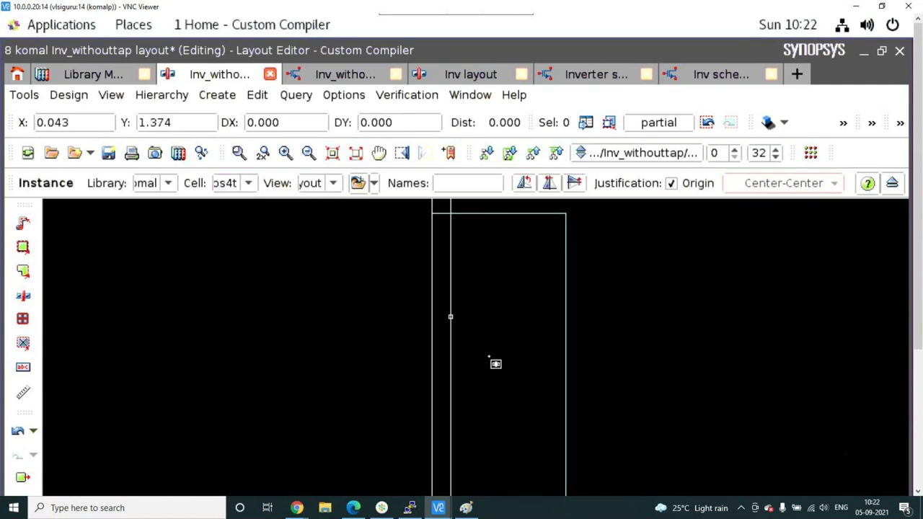
{"action": "scroll", "coordinate": [496, 363], "scroll_direction": "down", "scroll_amount": 2}
{"action": "scroll", "coordinate": [490, 358], "scroll_direction": "down", "scroll_amount": 3}
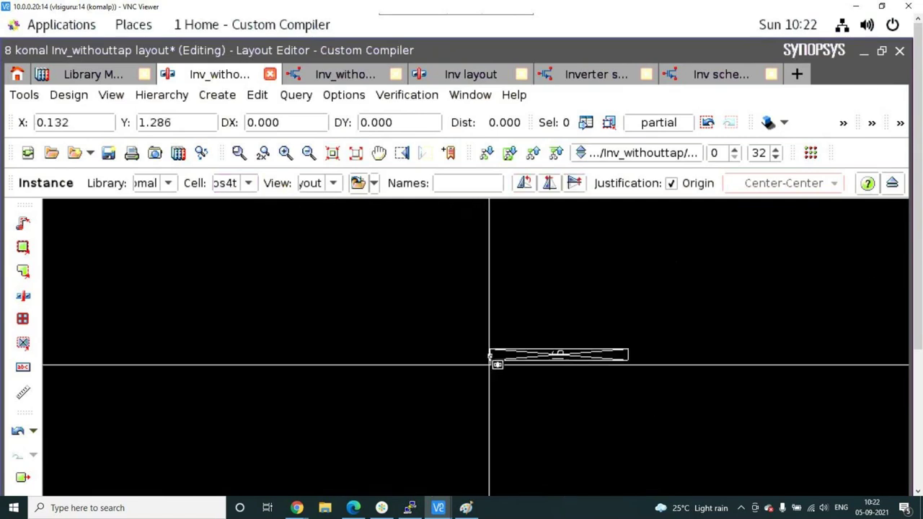
Try the pmos4t layout from the komal library as the instance to place.
{"action": "left_click", "coordinate": [247, 183]}
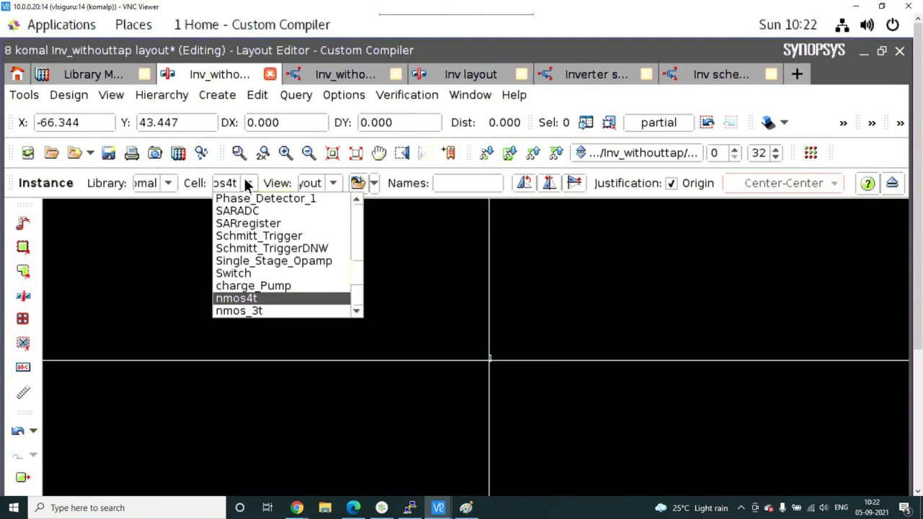
{"action": "scroll", "coordinate": [264, 238], "scroll_direction": "up", "scroll_amount": 8}
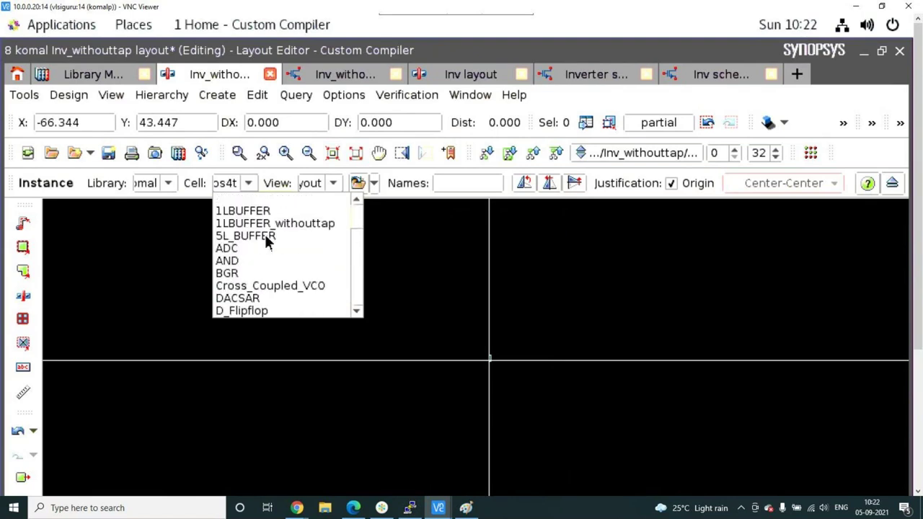
{"action": "scroll", "coordinate": [264, 237], "scroll_direction": "down", "scroll_amount": 3}
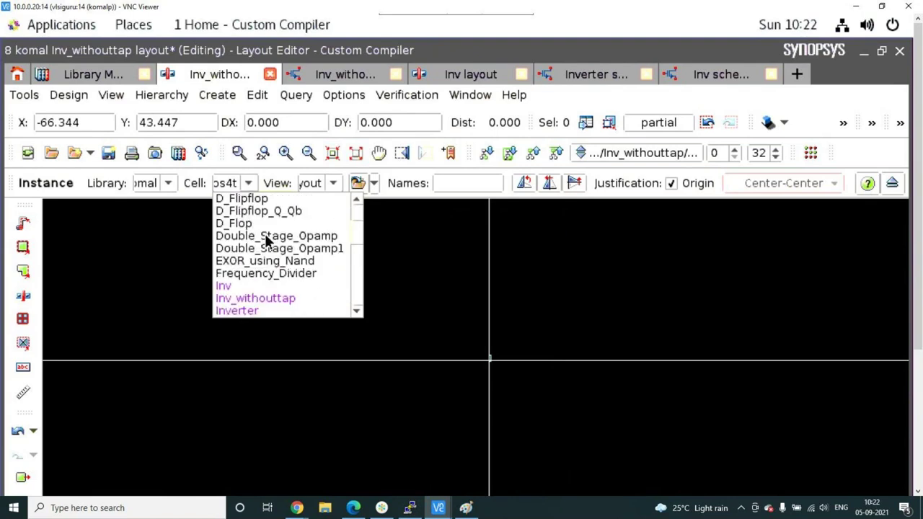
{"action": "scroll", "coordinate": [264, 239], "scroll_direction": "down", "scroll_amount": 10}
{"action": "scroll", "coordinate": [265, 240], "scroll_direction": "down", "scroll_amount": 2}
{"action": "scroll", "coordinate": [274, 230], "scroll_direction": "up", "scroll_amount": 2}
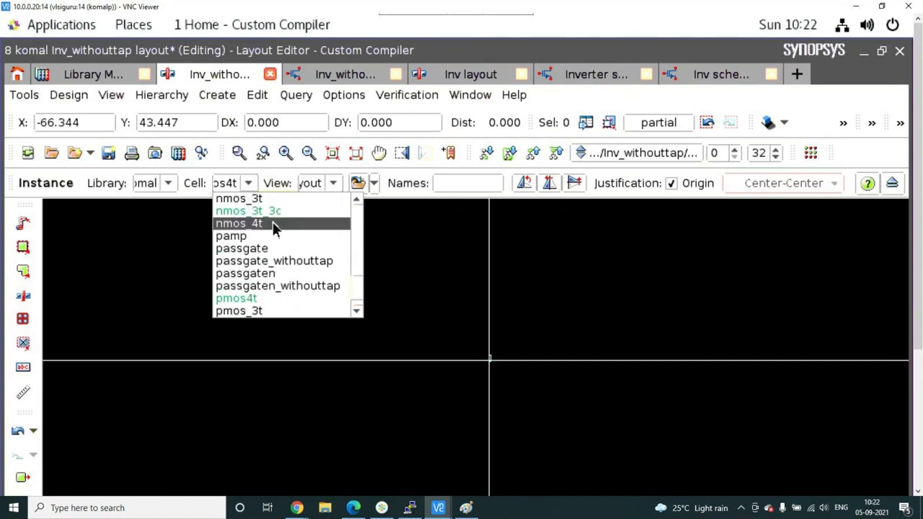
{"action": "left_click", "coordinate": [259, 303]}
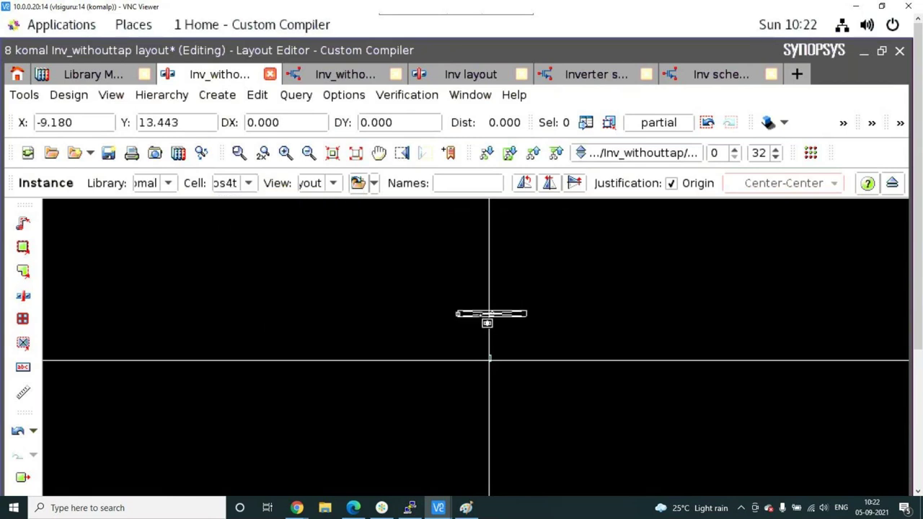
Place one pmos_3t layout instance from the komal library just right of the cell boundary.
{"action": "left_click", "coordinate": [247, 183]}
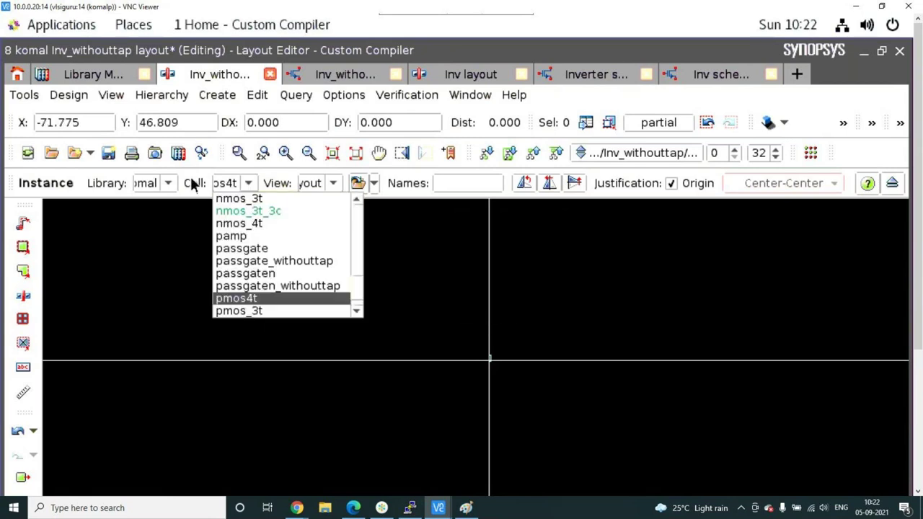
{"action": "left_click", "coordinate": [264, 312]}
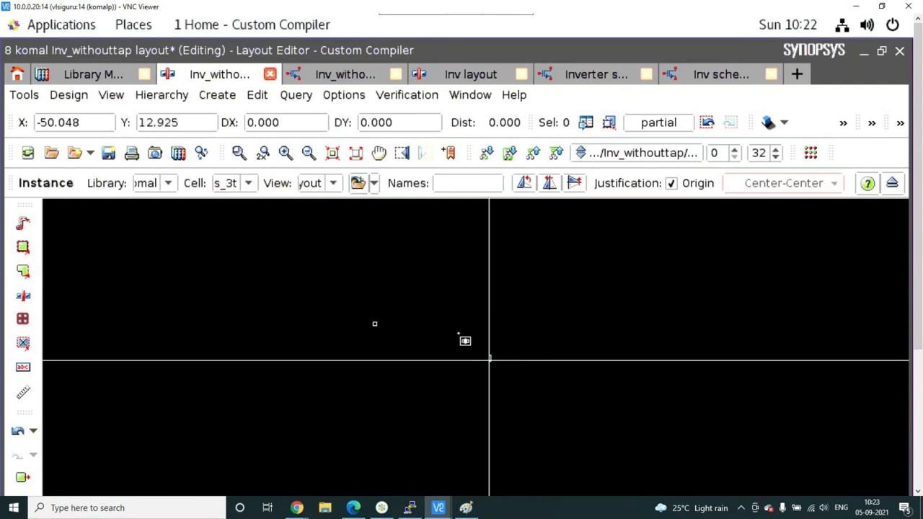
{"action": "scroll", "coordinate": [495, 356], "scroll_direction": "up", "scroll_amount": 2}
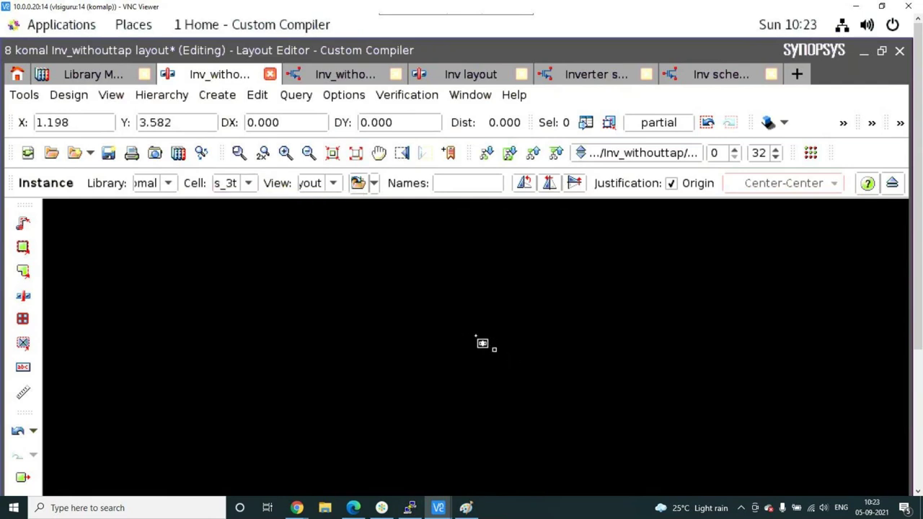
{"action": "scroll", "coordinate": [467, 295], "scroll_direction": "down", "scroll_amount": 2}
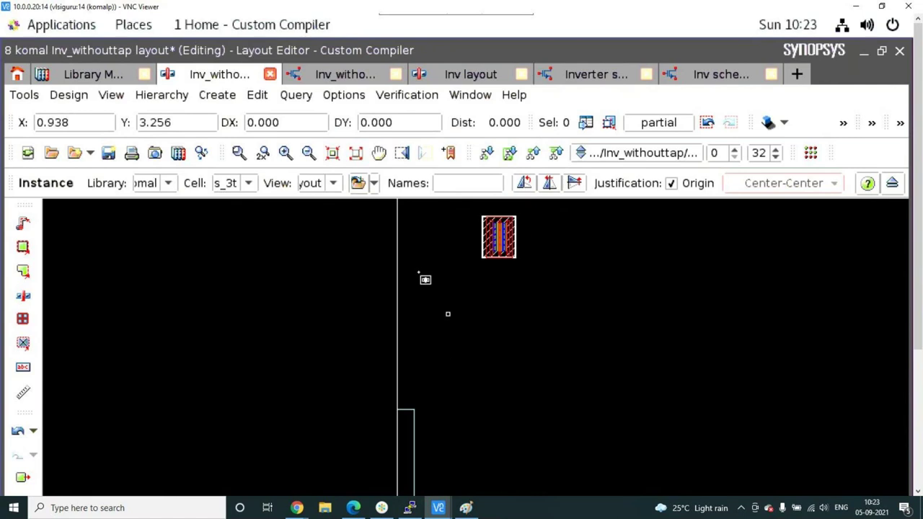
{"action": "scroll", "coordinate": [408, 339], "scroll_direction": "down", "scroll_amount": 2}
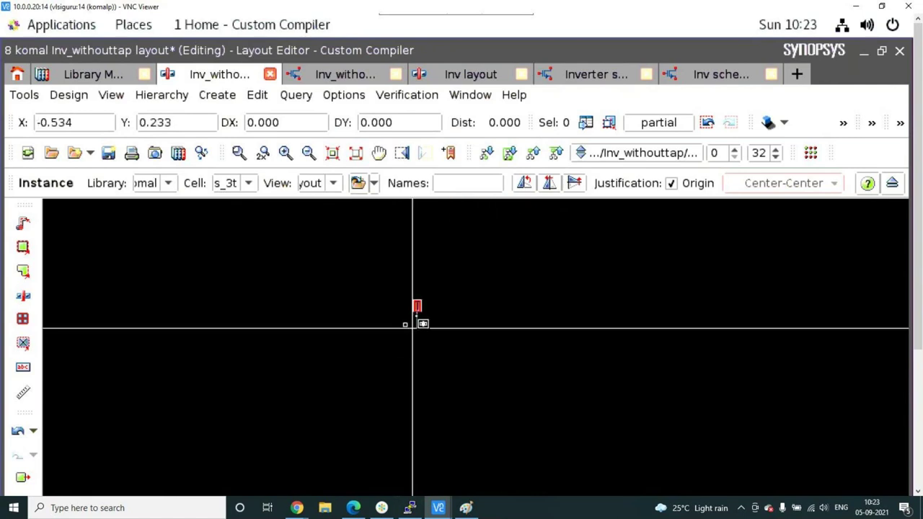
{"action": "scroll", "coordinate": [422, 324], "scroll_direction": "up", "scroll_amount": 2}
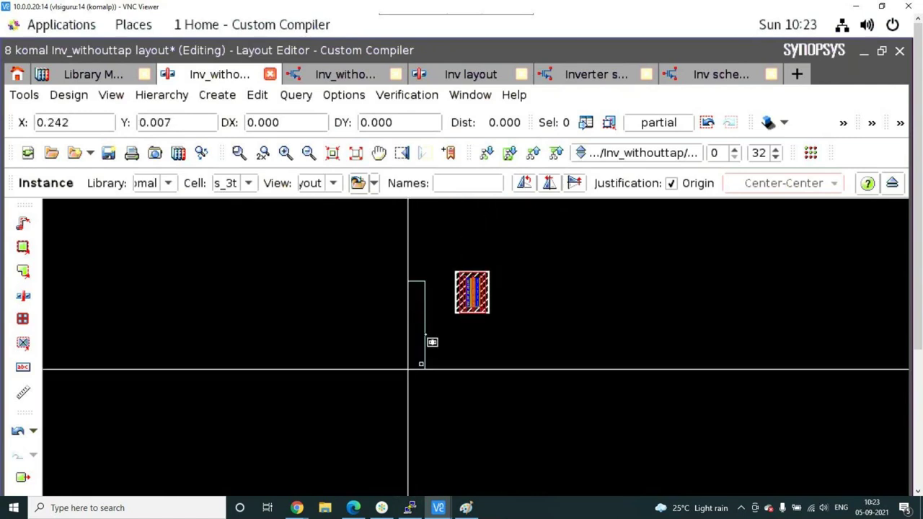
Place one nmos_4t layout instance directly below the PMOS instance and end the Instance command.
{"action": "left_click", "coordinate": [249, 184]}
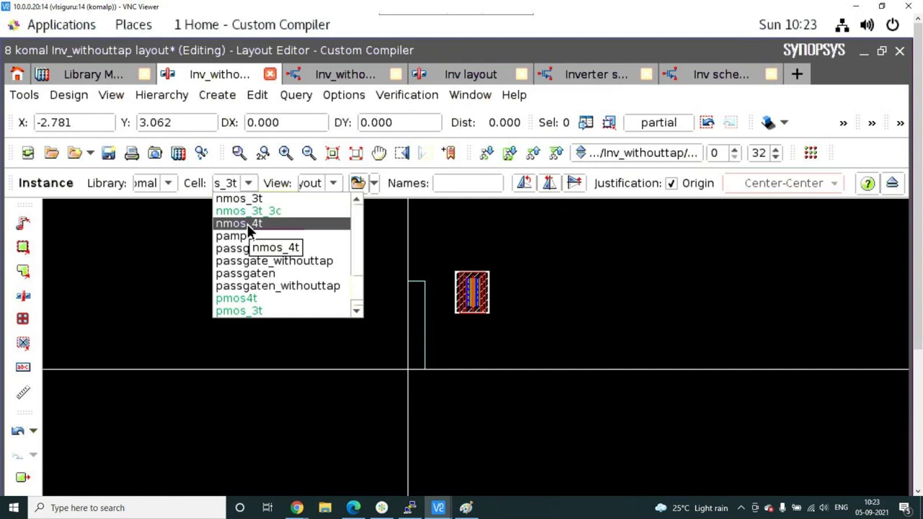
{"action": "left_click", "coordinate": [246, 223]}
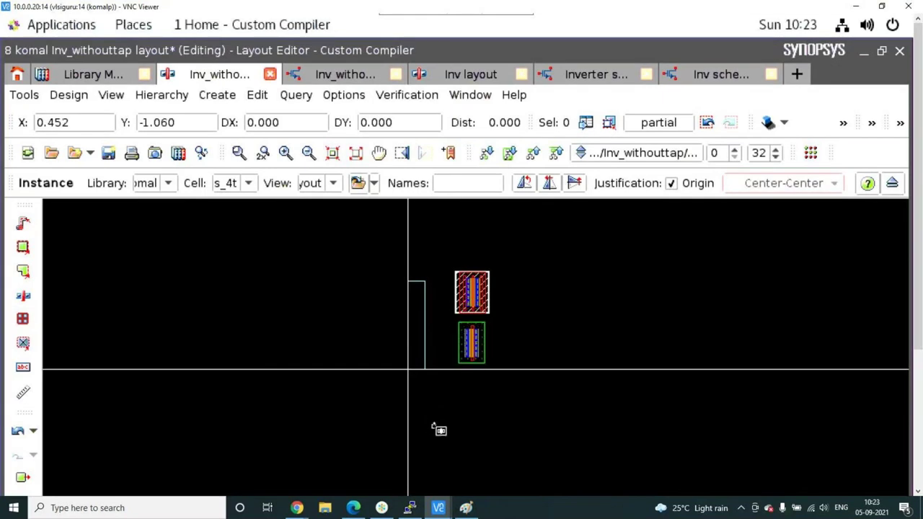
{"action": "left_click", "coordinate": [437, 427]}
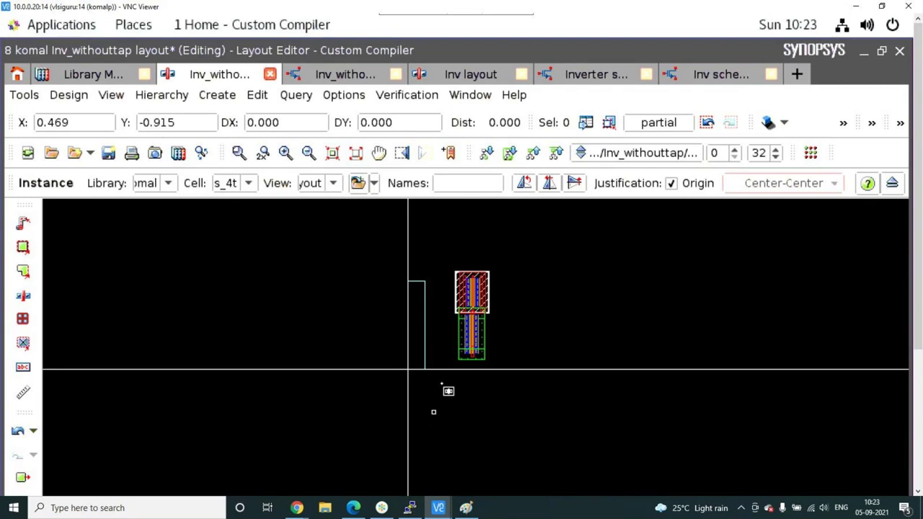
{"action": "key", "text": "Escape"}
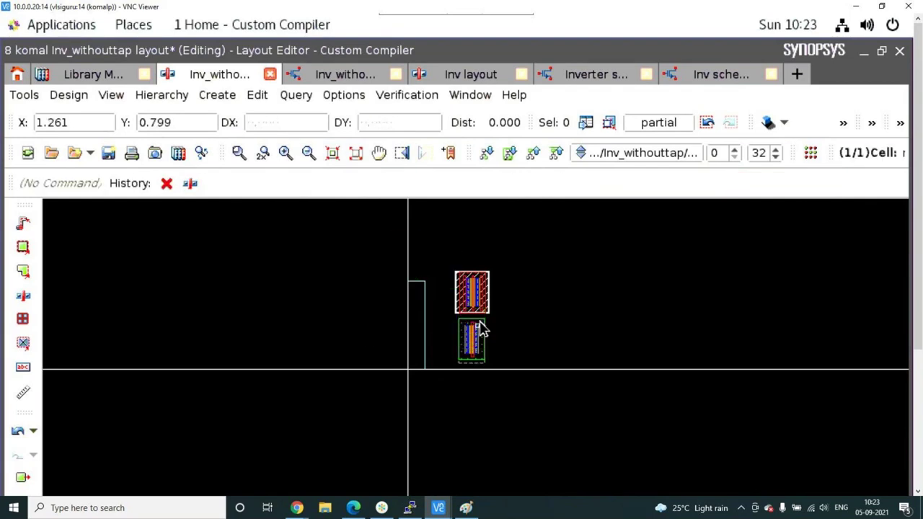
Move the NMOS instance slightly left and up, closer beneath the PMOS instance.
{"action": "scroll", "coordinate": [478, 324], "scroll_direction": "up", "scroll_amount": 3}
{"action": "left_click", "coordinate": [479, 322]}
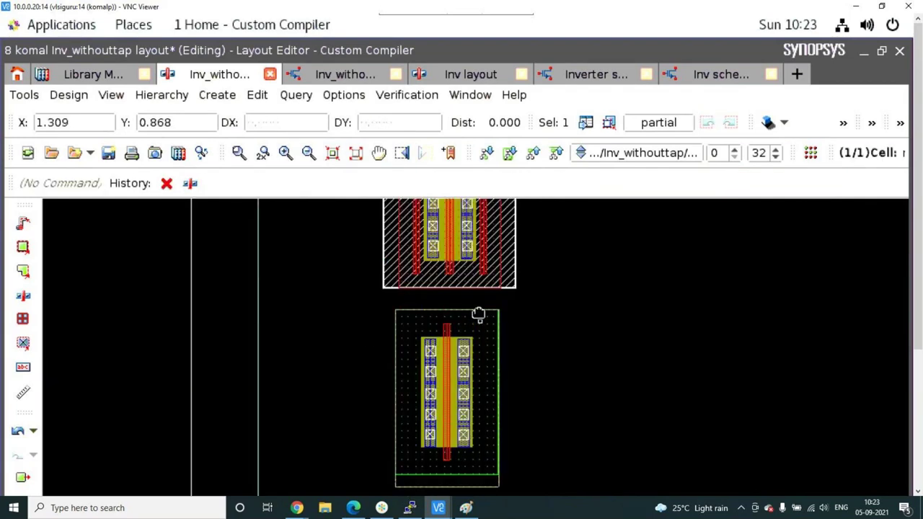
{"action": "mouse_move", "coordinate": [479, 317]}
{"action": "left_mouse_down"}
{"action": "mouse_move", "coordinate": [483, 305]}
{"action": "mouse_move", "coordinate": [478, 322]}
{"action": "left_mouse_up"}
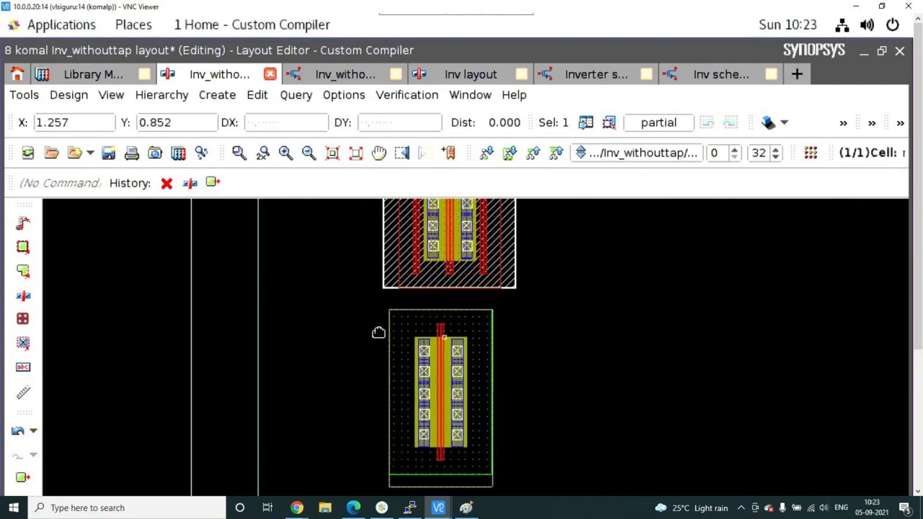
{"action": "left_click_drag", "start_coordinate": [435, 343], "coordinate": [382, 306]}
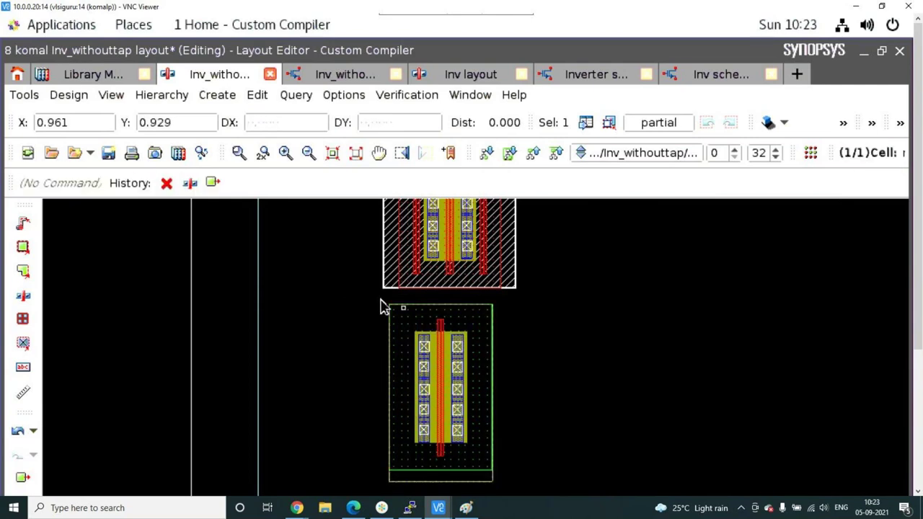
Align the NMOS implant's left edge with the PMOS implant's left edge, and move the NMOS up to overlap the n-well's lower edge.
{"action": "scroll", "coordinate": [382, 306], "scroll_direction": "up", "scroll_amount": 2}
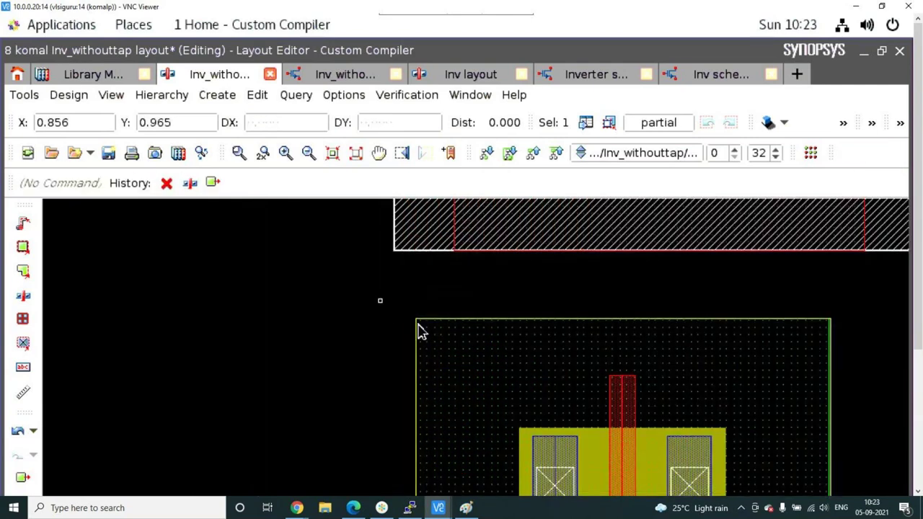
{"action": "key", "text": "a"}
{"action": "left_click", "coordinate": [418, 380]}
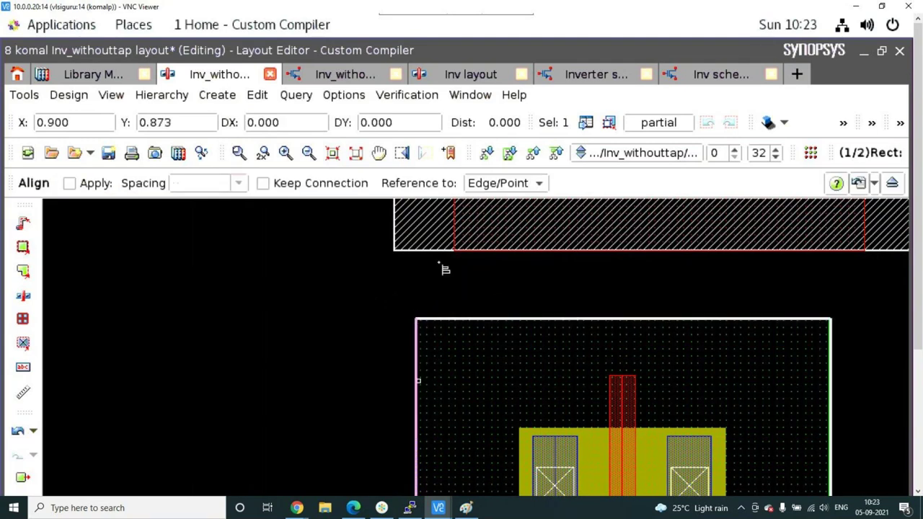
{"action": "left_click", "coordinate": [453, 233]}
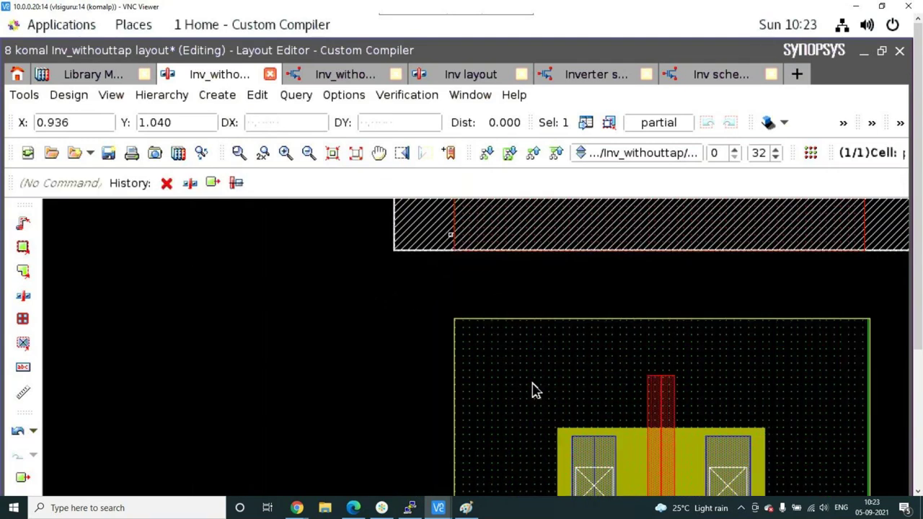
{"action": "scroll", "coordinate": [534, 385], "scroll_direction": "down", "scroll_amount": 2}
{"action": "mouse_move", "coordinate": [534, 385]}
{"action": "left_mouse_down"}
{"action": "mouse_move", "coordinate": [543, 366]}
{"action": "mouse_move", "coordinate": [537, 353]}
{"action": "mouse_move", "coordinate": [517, 352]}
{"action": "left_mouse_up"}
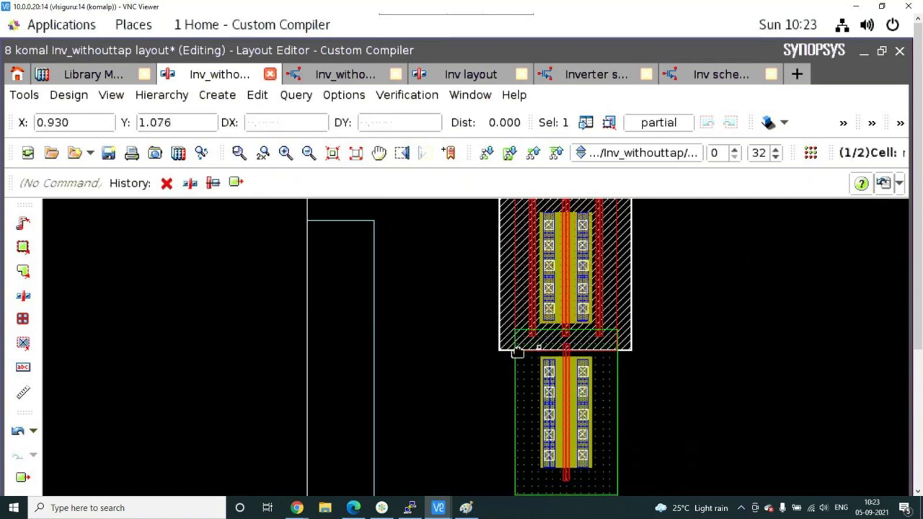
Run DRC on the Inv_withouttap layout, check the layout error results, and return to the layout.
{"action": "left_click", "coordinate": [396, 102]}
{"action": "mouse_move", "coordinate": [411, 151]}
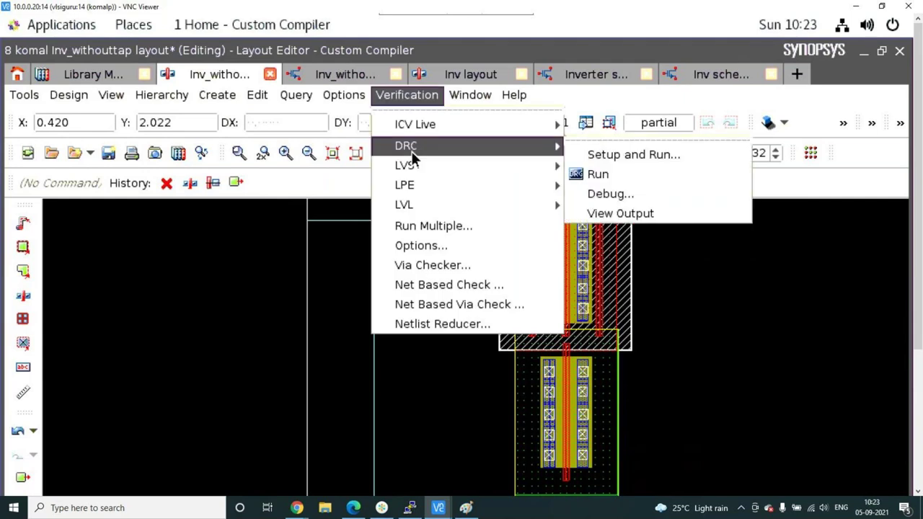
{"action": "left_click", "coordinate": [591, 176]}
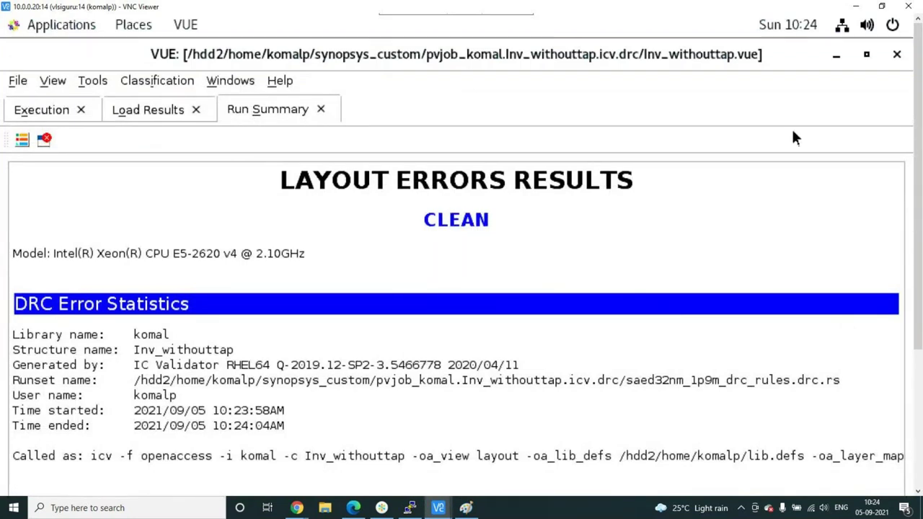
{"action": "left_click", "coordinate": [836, 56]}
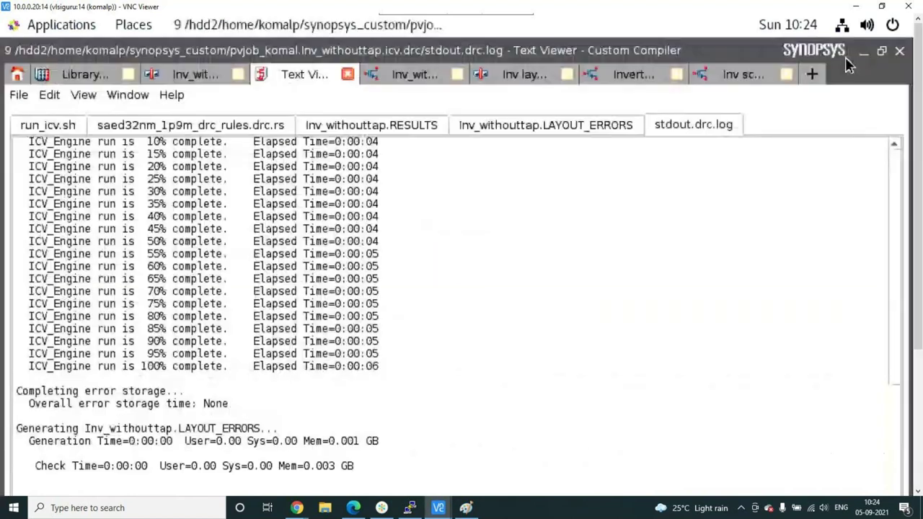
{"action": "left_click", "coordinate": [206, 71]}
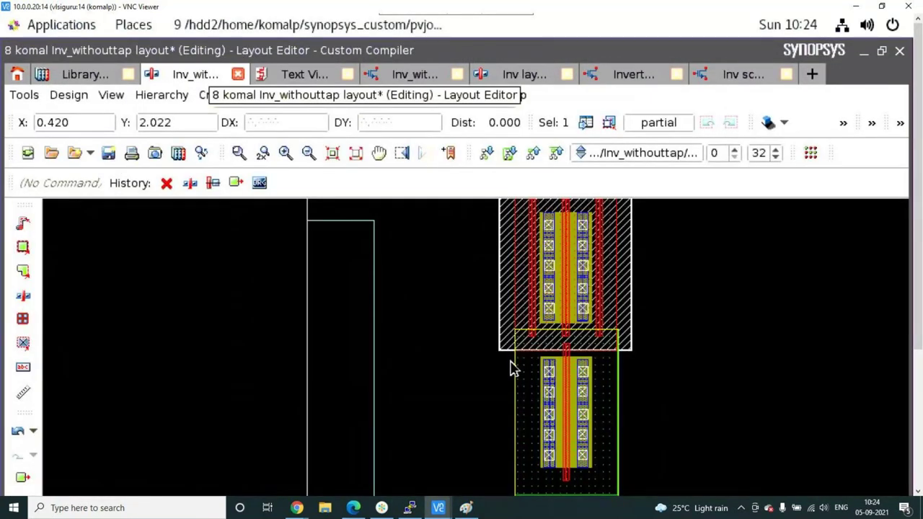
Move the NMOS further up into the PMOS diffusion and rerun DRC on the Inv_withouttap layout, saving the layout first.
{"action": "scroll", "coordinate": [493, 333], "scroll_direction": "down", "scroll_amount": 2}
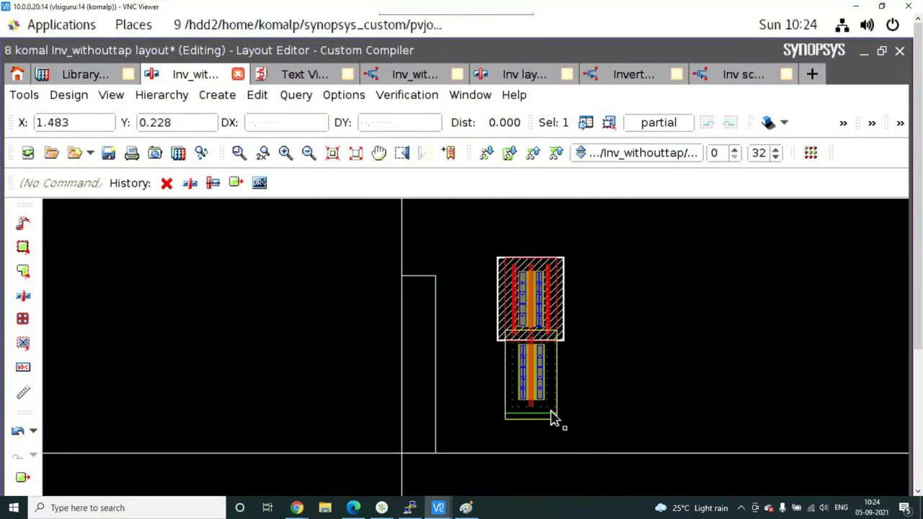
{"action": "left_click_drag", "start_coordinate": [549, 412], "coordinate": [553, 392]}
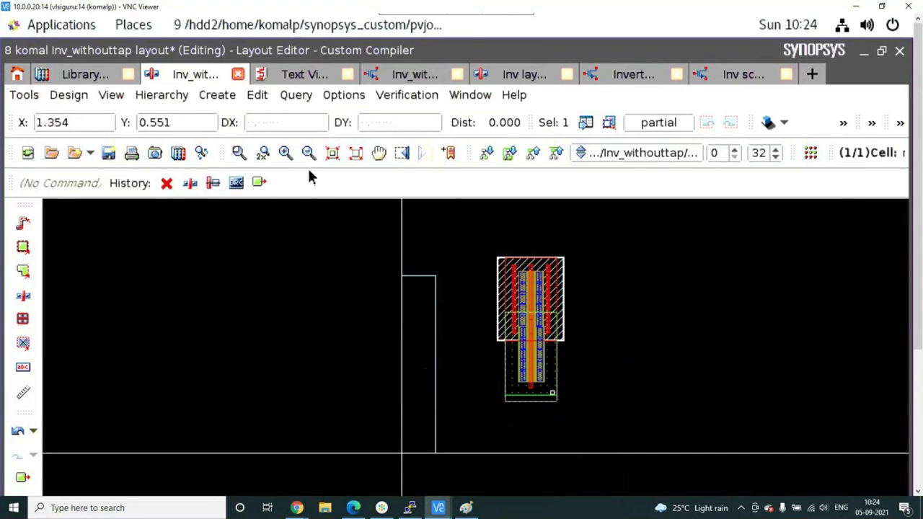
{"action": "left_click", "coordinate": [408, 96]}
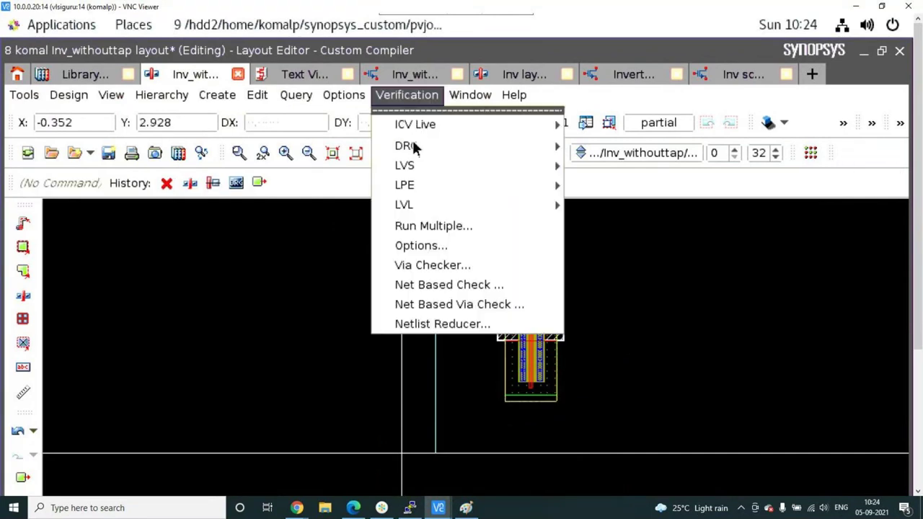
{"action": "mouse_move", "coordinate": [413, 145]}
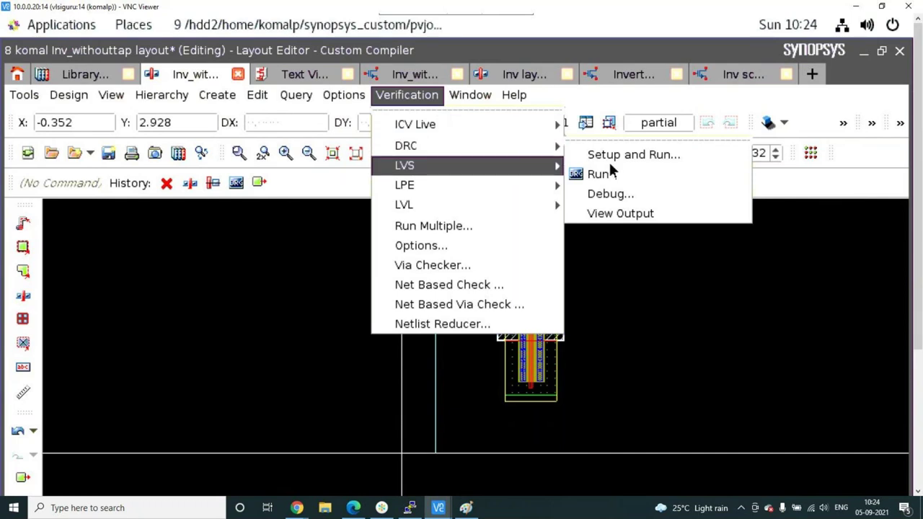
{"action": "left_click", "coordinate": [609, 170]}
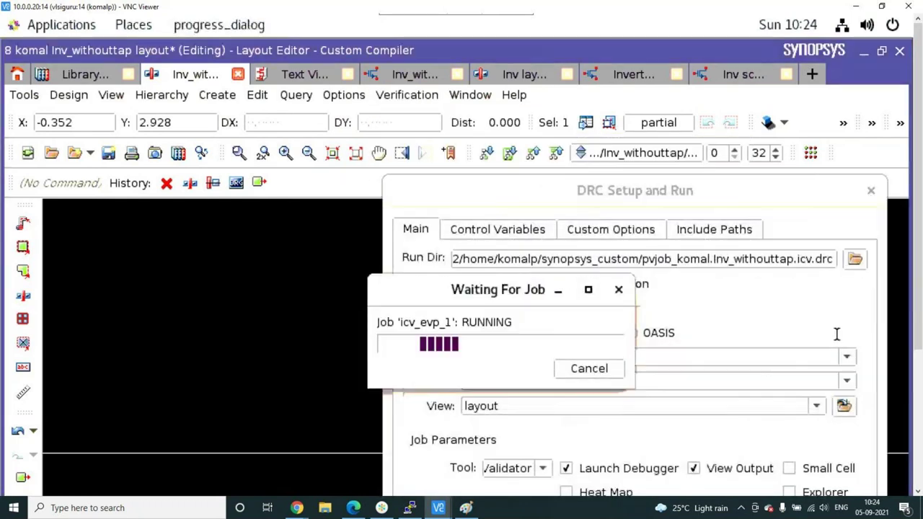
{"action": "left_click_drag", "start_coordinate": [784, 189], "coordinate": [700, 79]}
{"action": "scroll", "coordinate": [783, 447], "scroll_direction": "down", "scroll_amount": 5}
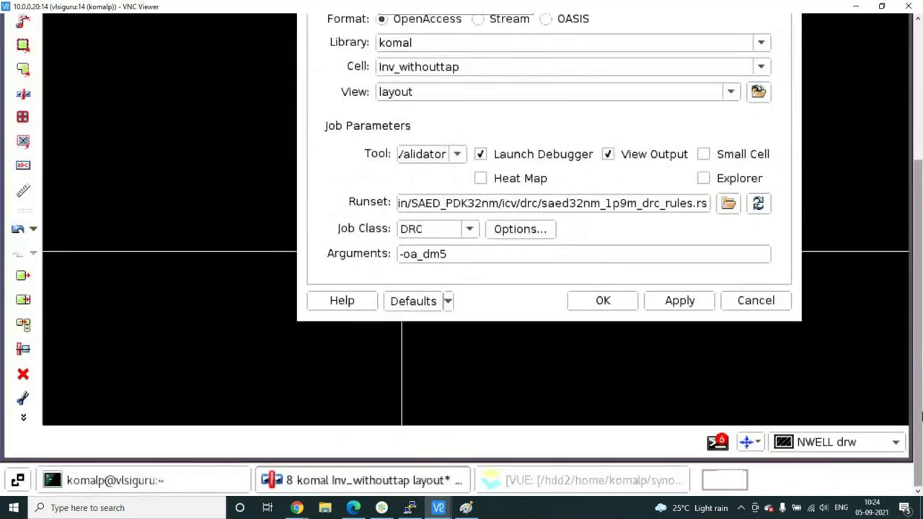
{"action": "left_click", "coordinate": [671, 301]}
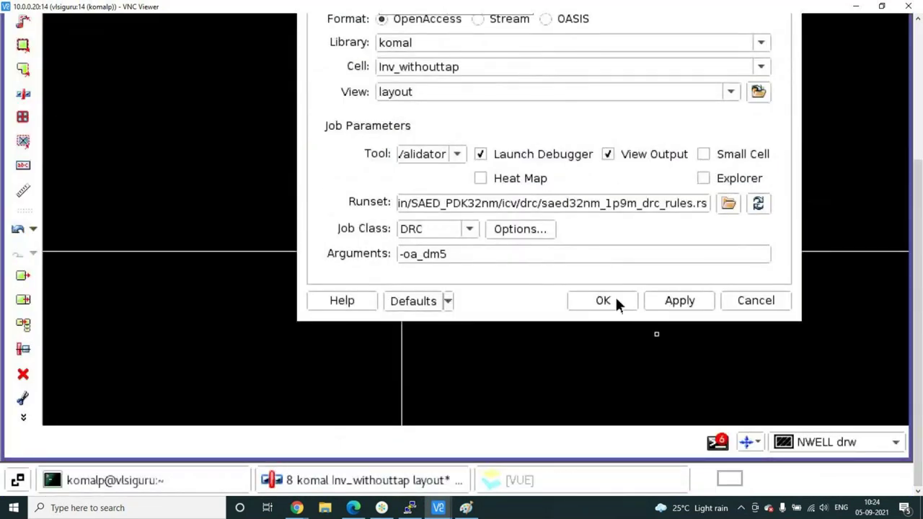
{"action": "left_click", "coordinate": [616, 301]}
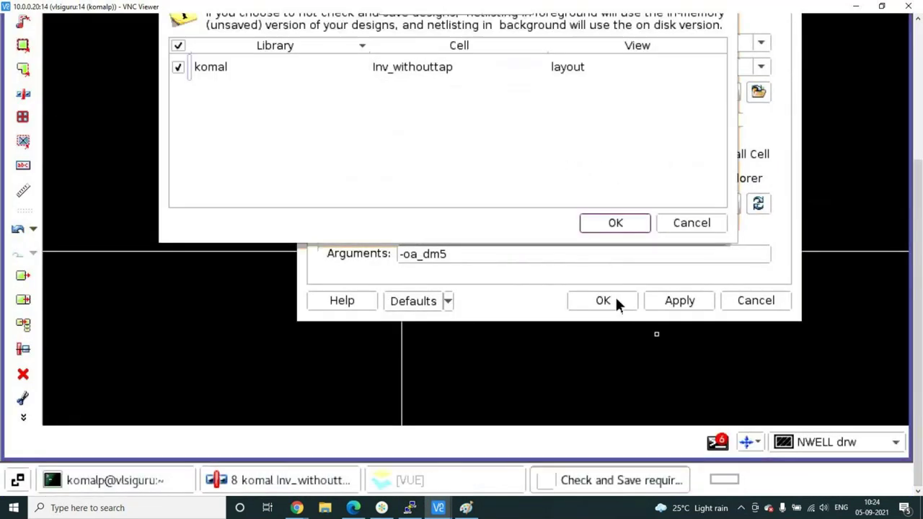
{"action": "left_click", "coordinate": [615, 223]}
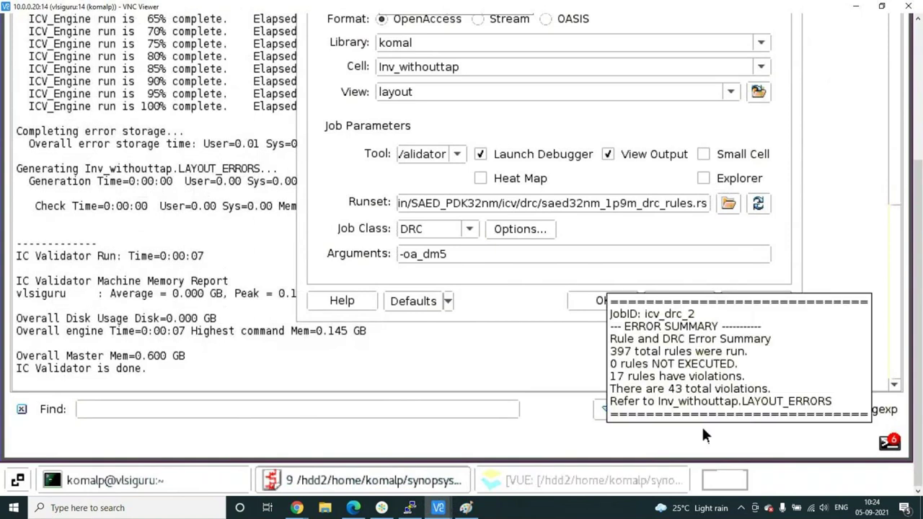
Open the DRC error list in VUE and highlight the PIMP.E.1 violation on enclosure of P+Active.
{"action": "left_click", "coordinate": [617, 481]}
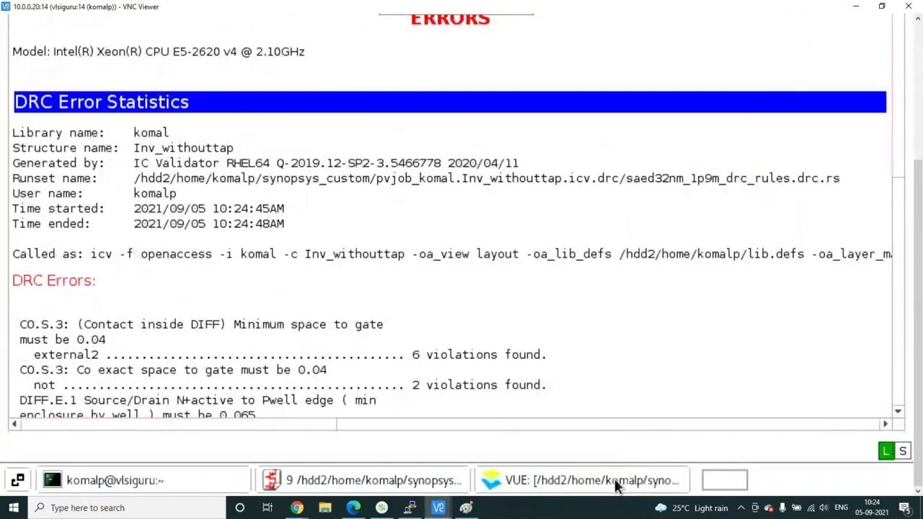
{"action": "left_click", "coordinate": [912, 68]}
{"action": "left_click", "coordinate": [389, 114]}
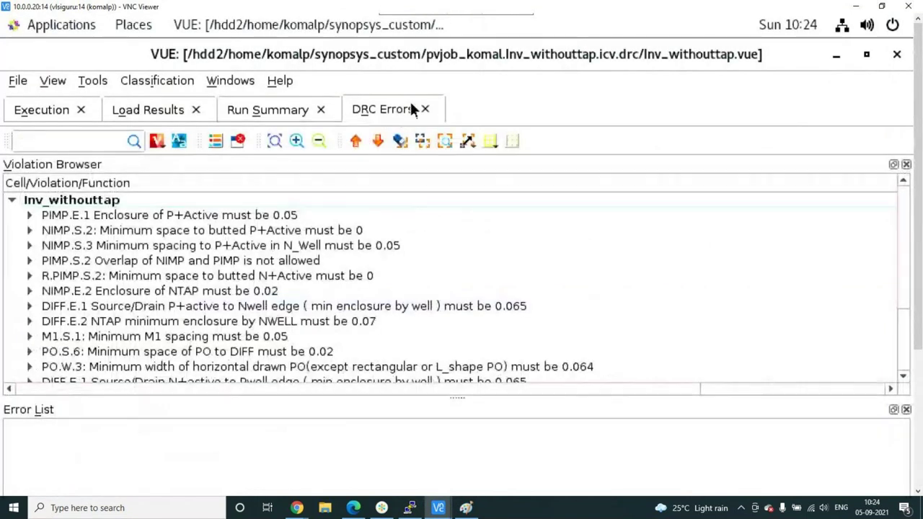
{"action": "left_click", "coordinate": [231, 213]}
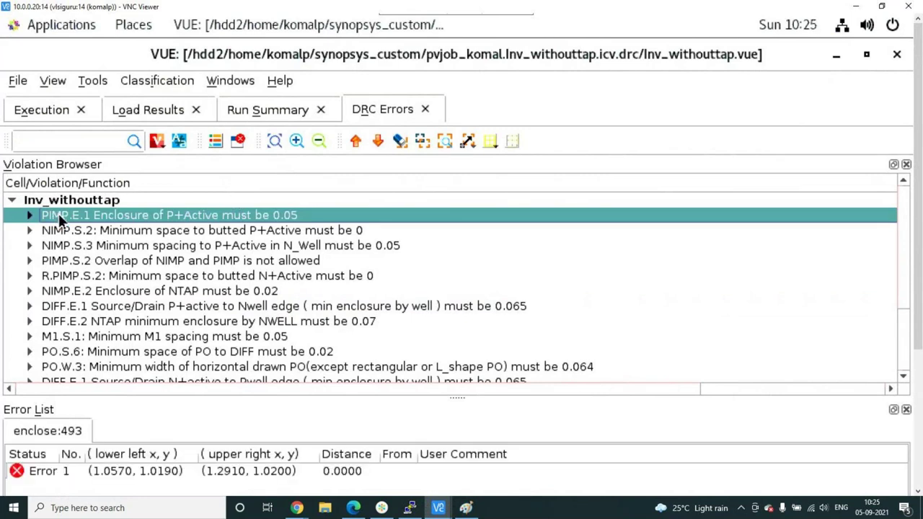
{"action": "right_click", "coordinate": [279, 217]}
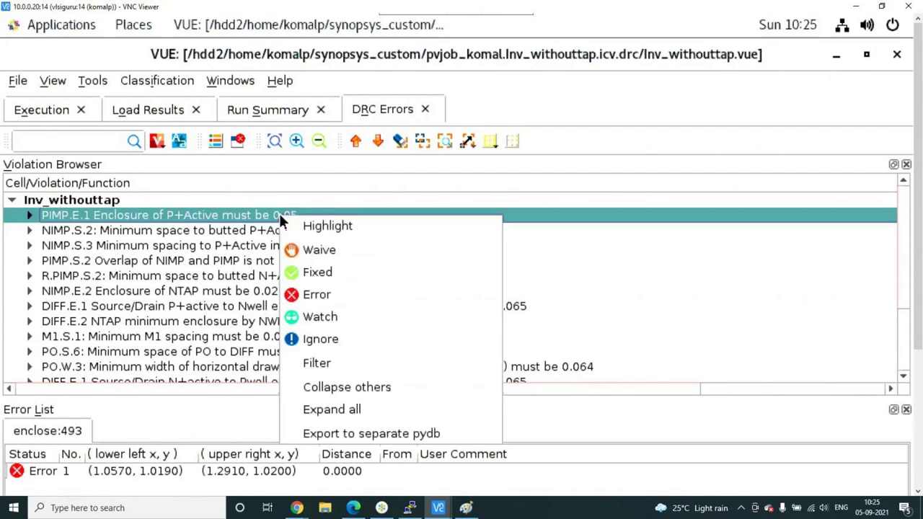
{"action": "left_click", "coordinate": [321, 227]}
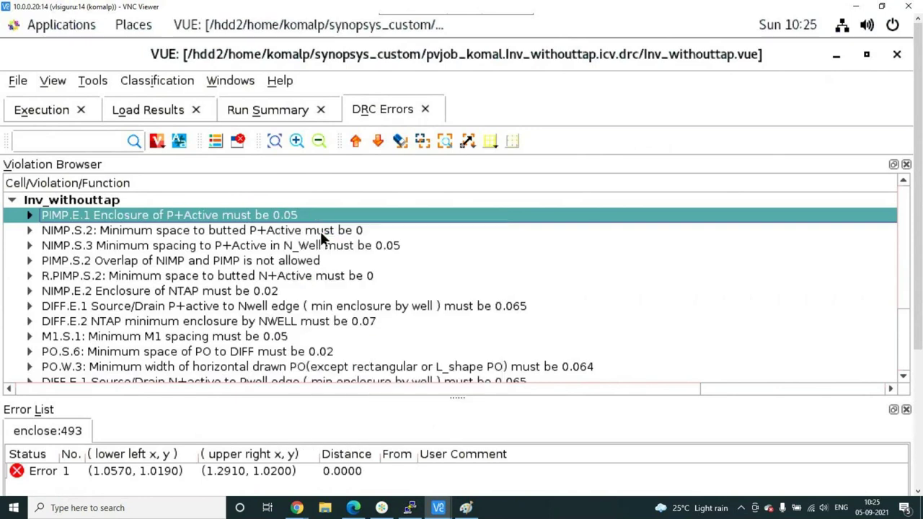
Dismiss the DRC windows and examine the PIMP.E.1 violation area in the layout where the PMOS and NMOS diffusions overlap.
{"action": "left_click", "coordinate": [836, 57]}
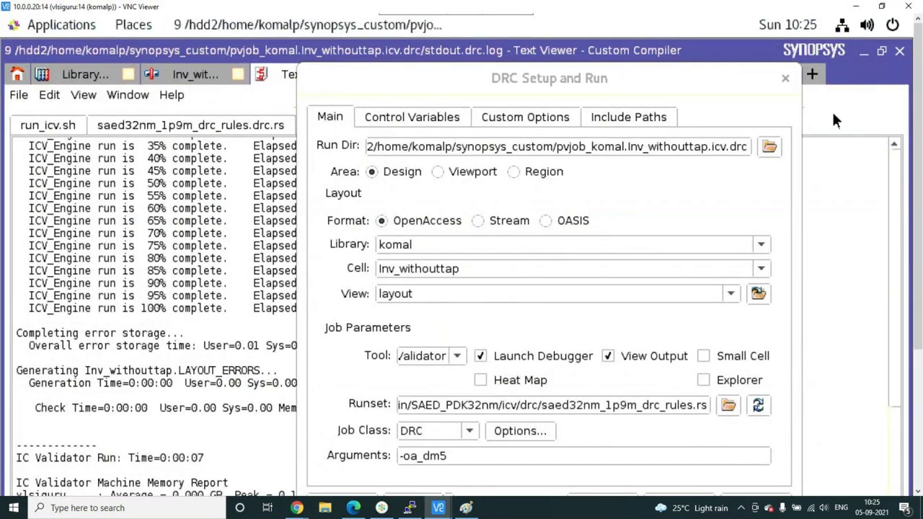
{"action": "left_click", "coordinate": [784, 80]}
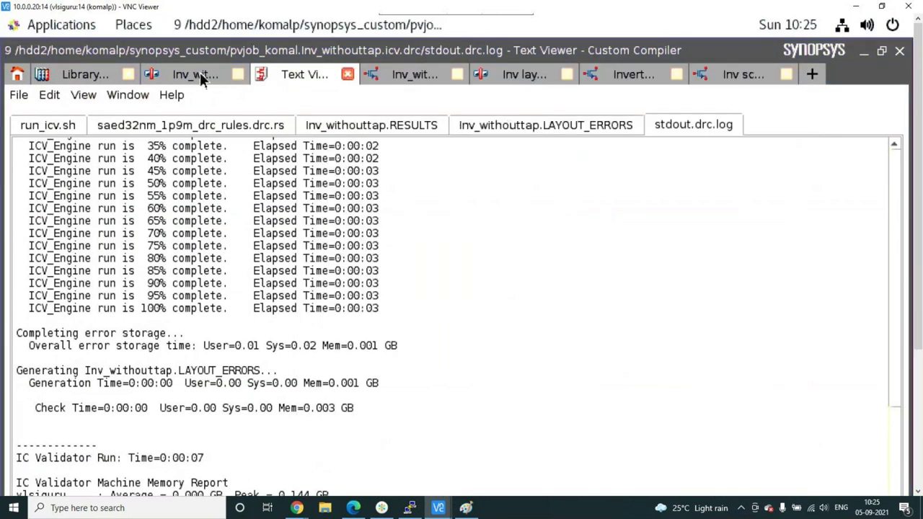
{"action": "left_click", "coordinate": [200, 75]}
{"action": "scroll", "coordinate": [375, 312], "scroll_direction": "down", "scroll_amount": 3}
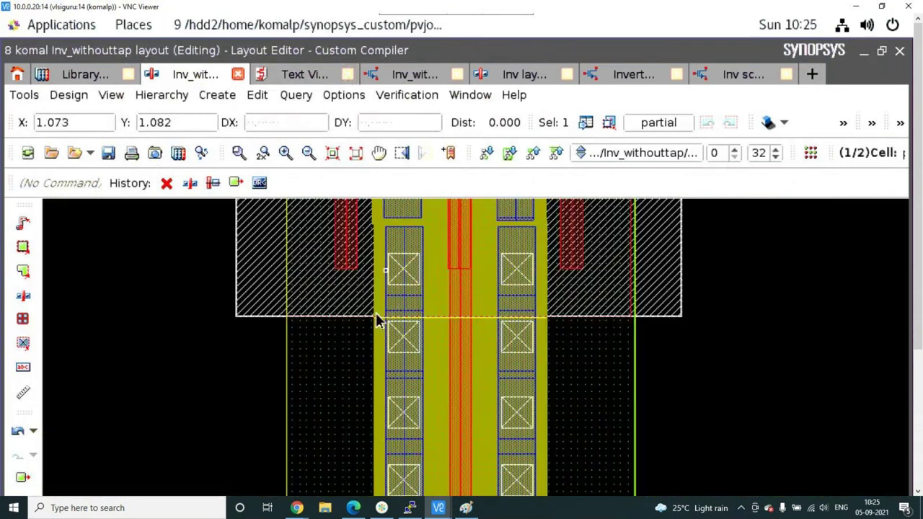
{"action": "scroll", "coordinate": [372, 319], "scroll_direction": "up", "scroll_amount": 5}
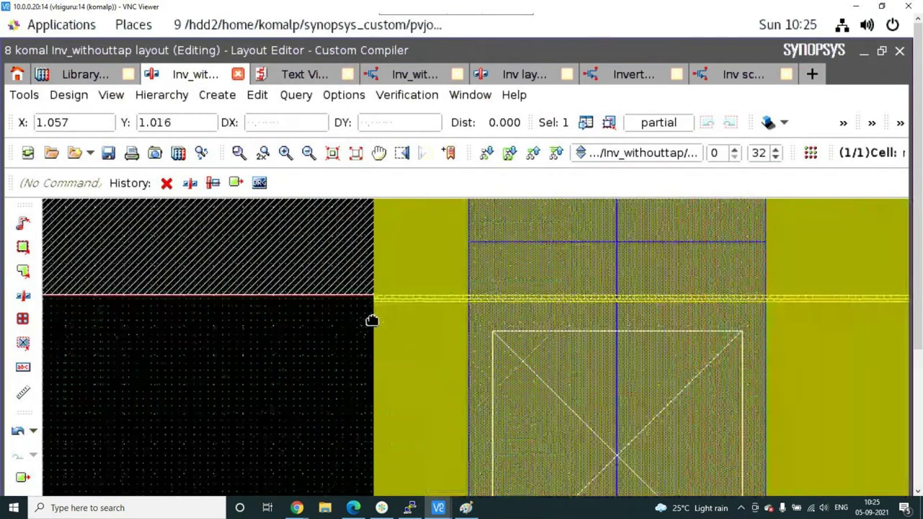
{"action": "scroll", "coordinate": [376, 297], "scroll_direction": "down", "scroll_amount": 1}
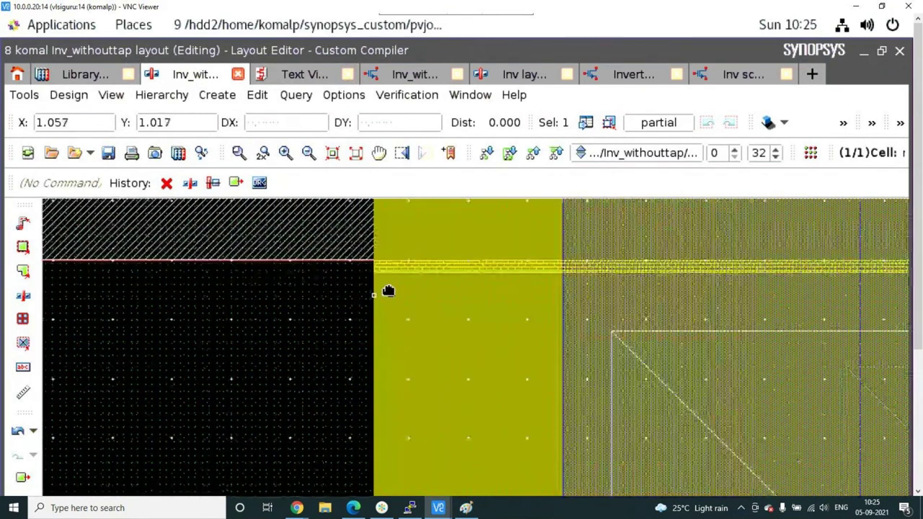
{"action": "scroll", "coordinate": [391, 295], "scroll_direction": "down", "scroll_amount": 4}
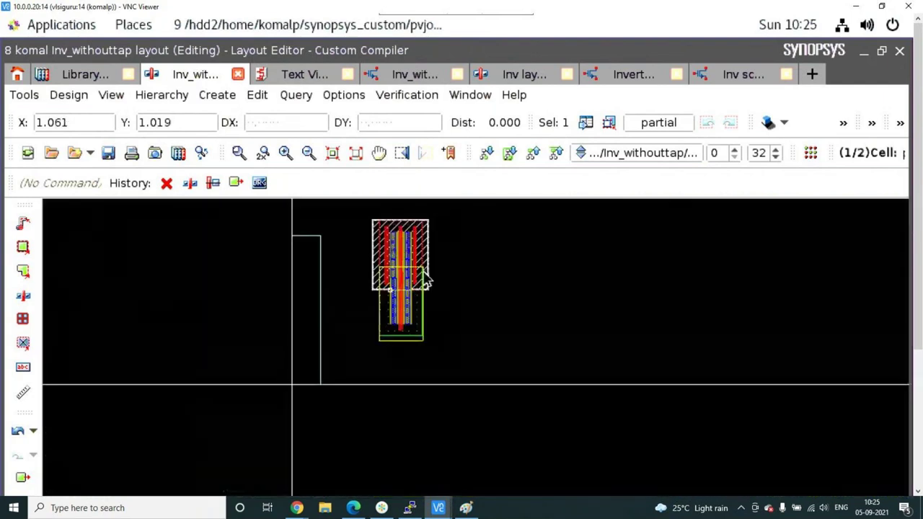
Show the Object/Layer Panel and make DIFF drw the active layer.
{"action": "right_click", "coordinate": [722, 187]}
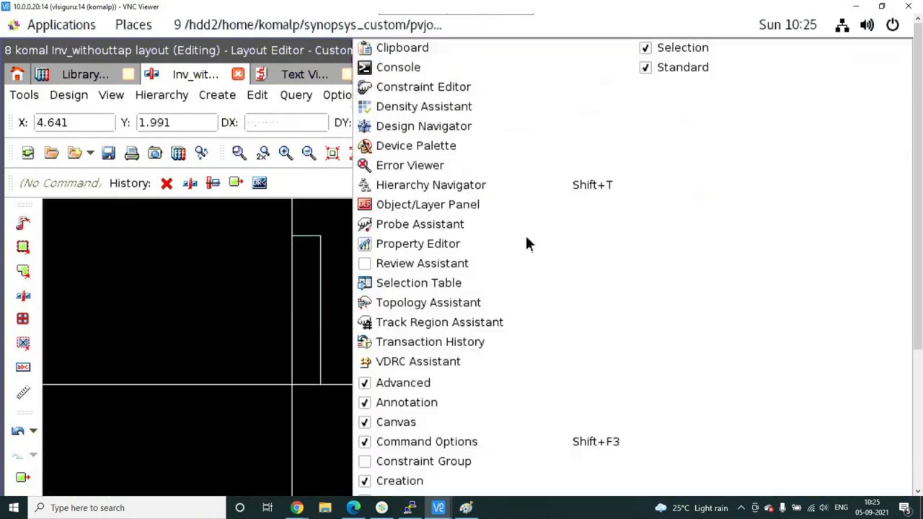
{"action": "left_click", "coordinate": [441, 206]}
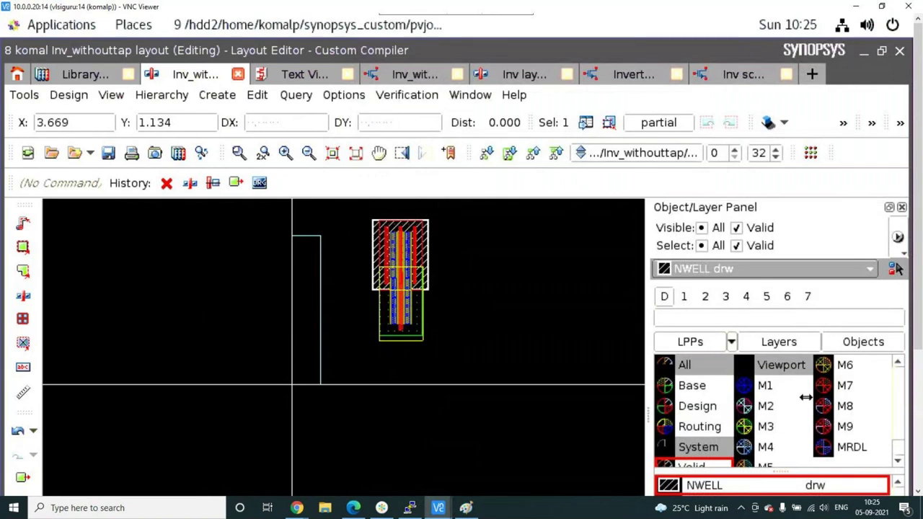
{"action": "scroll", "coordinate": [739, 348], "scroll_direction": "down", "scroll_amount": 5}
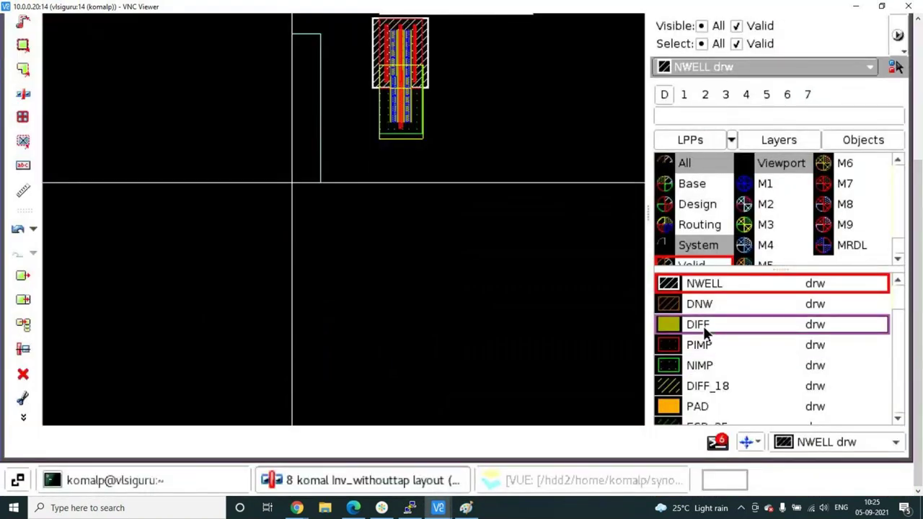
{"action": "left_click", "coordinate": [705, 328]}
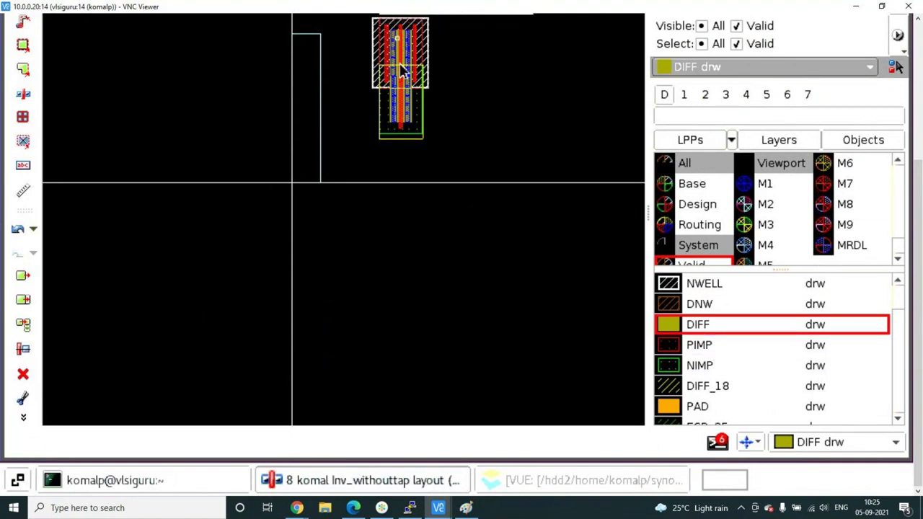
Move the NMOS down out of the PMOS so it sits just below the NWELL with a small gap.
{"action": "scroll", "coordinate": [402, 72], "scroll_direction": "up", "scroll_amount": 3, "text": "ctrl"}
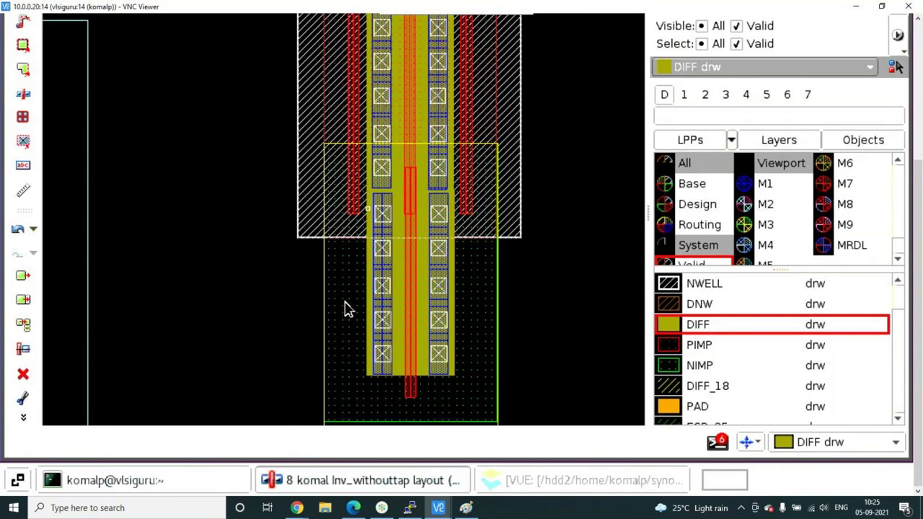
{"action": "scroll", "coordinate": [245, 112], "scroll_direction": "down", "scroll_amount": 3, "text": "ctrl"}
{"action": "left_click", "coordinate": [919, 65]}
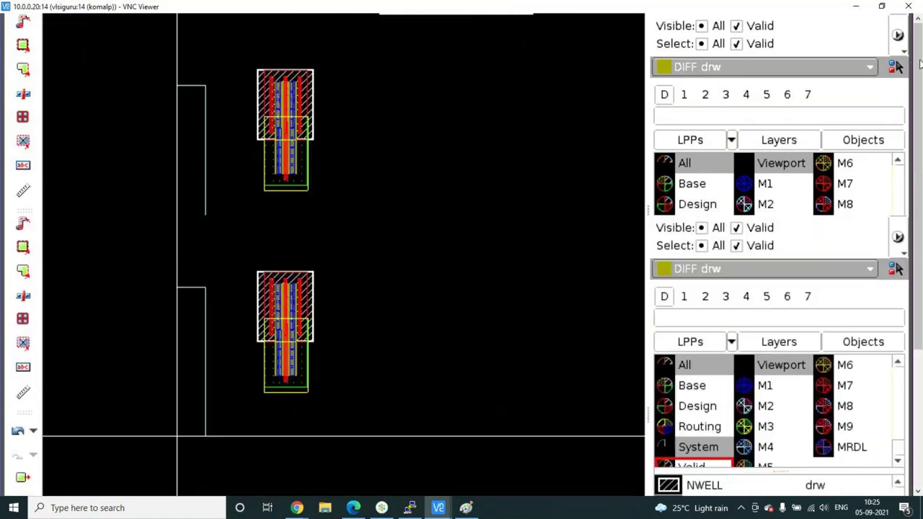
{"action": "left_click_drag", "start_coordinate": [233, 300], "coordinate": [378, 429]}
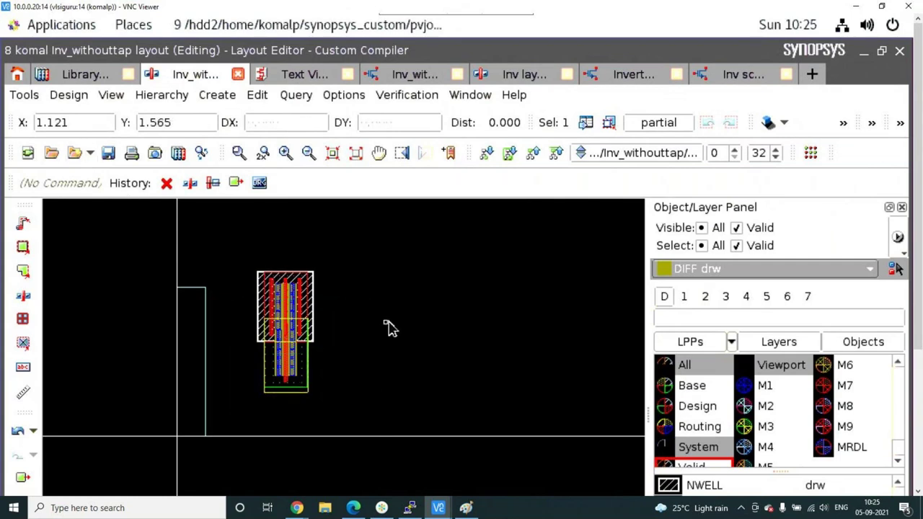
{"action": "scroll", "coordinate": [399, 320], "scroll_direction": "down", "scroll_amount": 1}
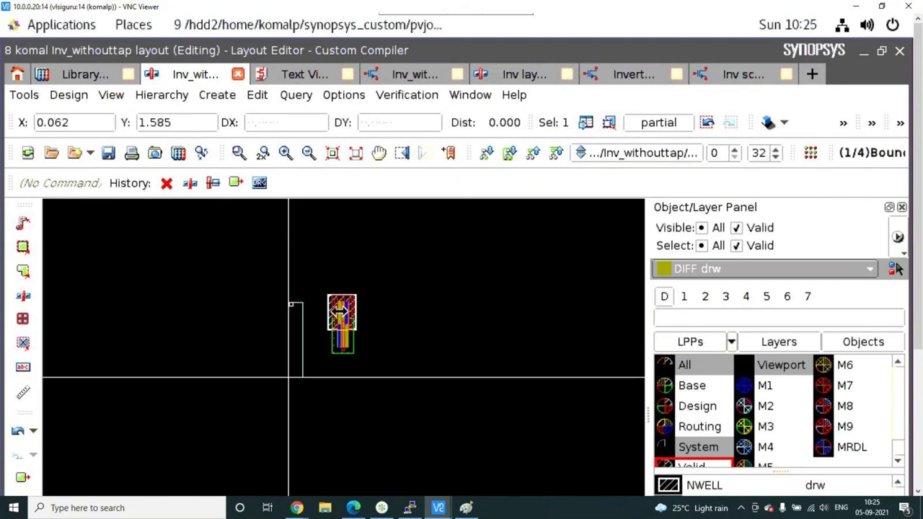
{"action": "scroll", "coordinate": [338, 308], "scroll_direction": "up", "scroll_amount": 2}
{"action": "scroll", "coordinate": [311, 282], "scroll_direction": "down", "scroll_amount": 1}
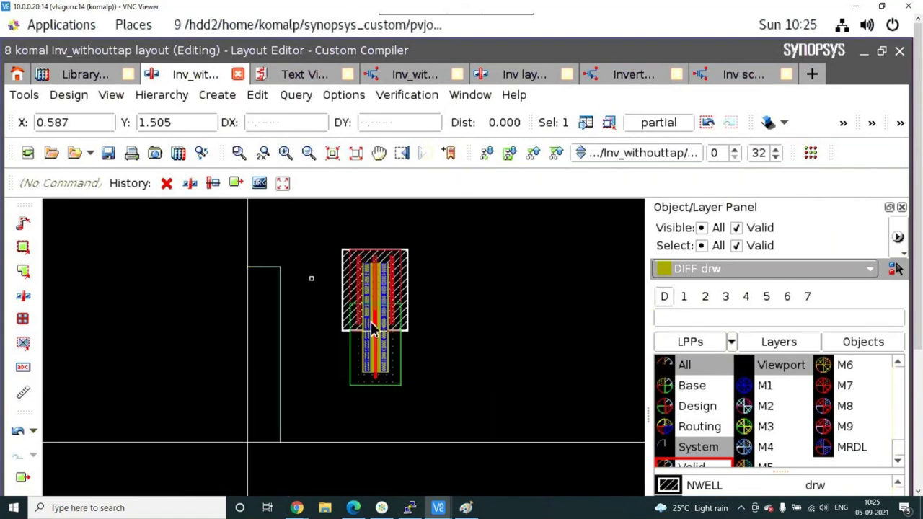
{"action": "mouse_move", "coordinate": [418, 338]}
{"action": "left_mouse_down"}
{"action": "mouse_move", "coordinate": [466, 382]}
{"action": "mouse_move", "coordinate": [483, 433]}
{"action": "left_mouse_up"}
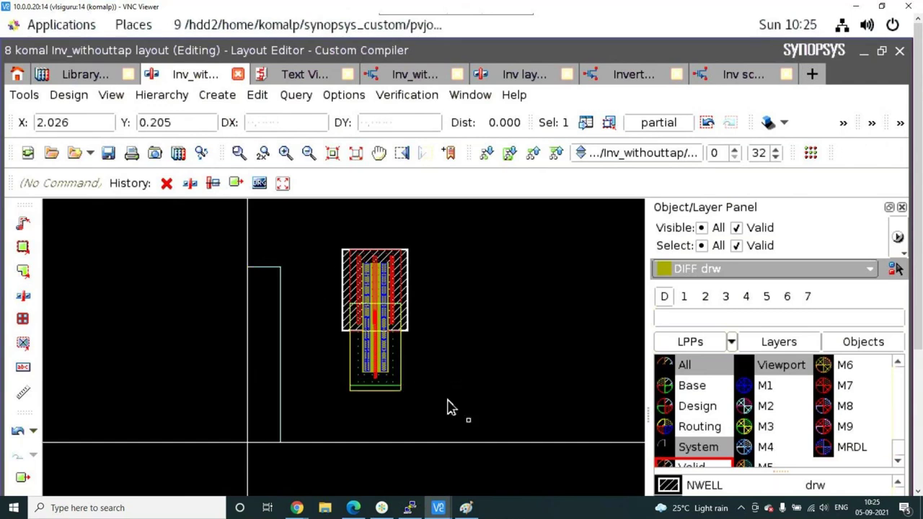
{"action": "left_click_drag", "start_coordinate": [372, 338], "coordinate": [373, 368]}
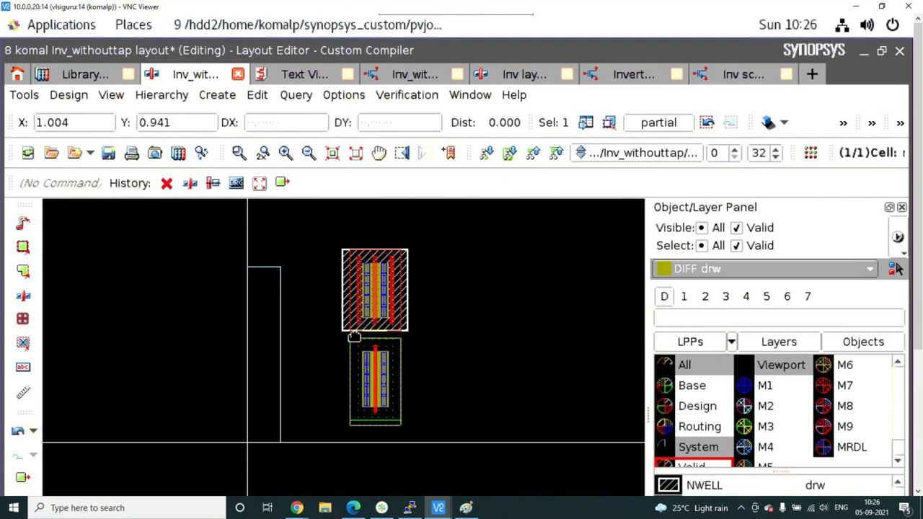
Align the NMOS's upper edge flush with the lower edge of the PMOS NWELL and clear the selection.
{"action": "scroll", "coordinate": [354, 335], "scroll_direction": "up", "scroll_amount": 2}
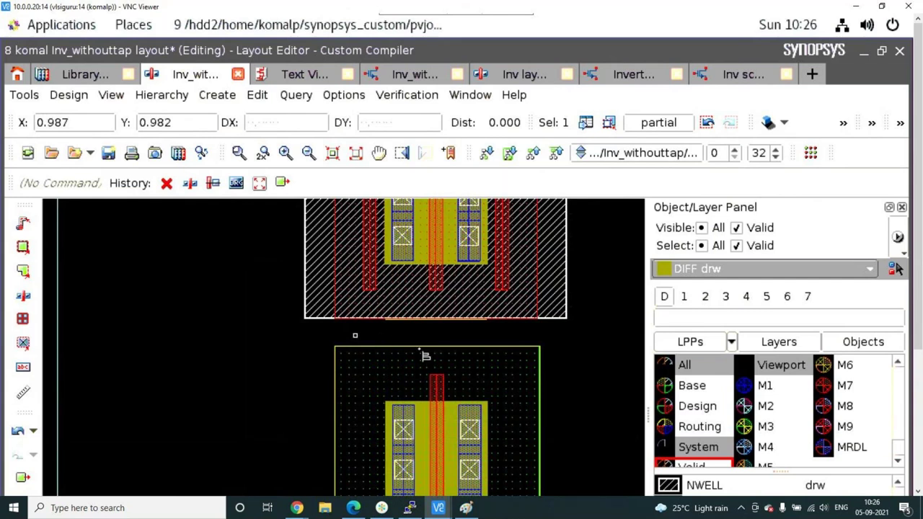
{"action": "key", "text": "a"}
{"action": "left_click", "coordinate": [404, 319]}
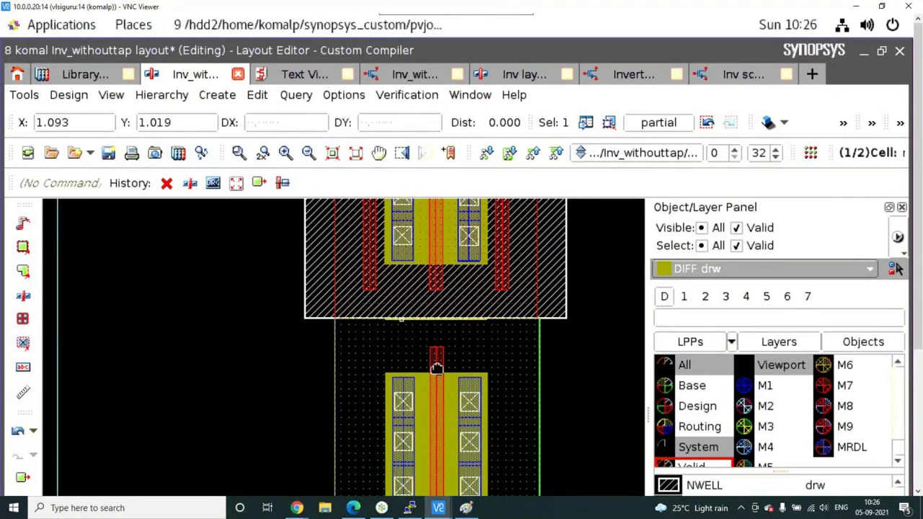
{"action": "scroll", "coordinate": [510, 296], "scroll_direction": "down", "scroll_amount": 2}
{"action": "left_click", "coordinate": [510, 295]}
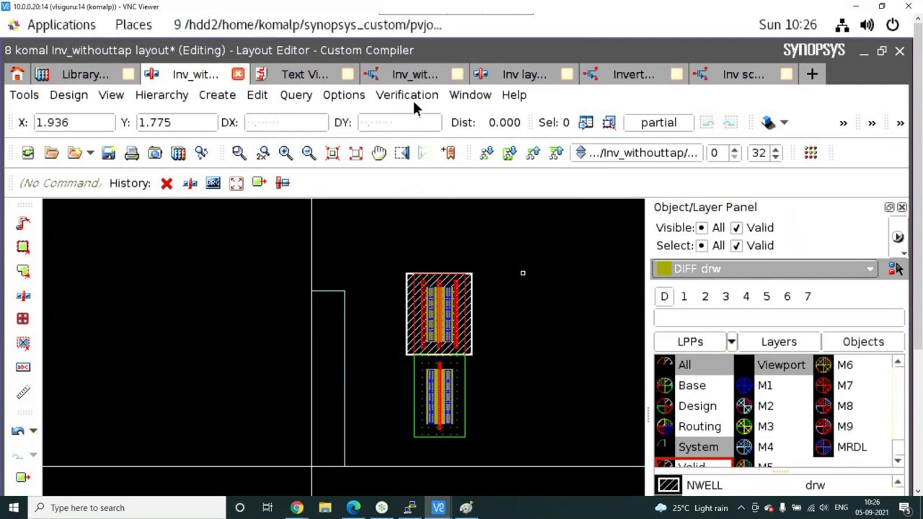
Run DRC on the Inv_withouttap layout with the existing setup, saving the layout first.
{"action": "left_click", "coordinate": [407, 95]}
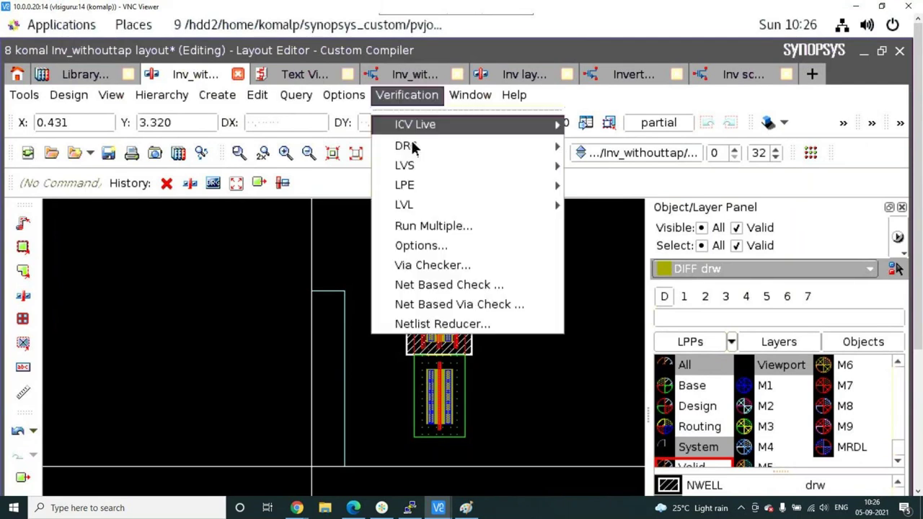
{"action": "mouse_move", "coordinate": [410, 147]}
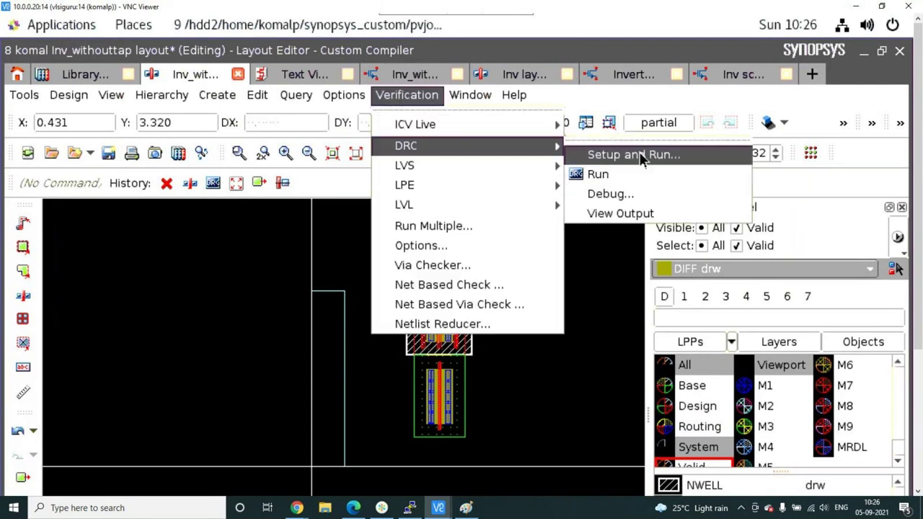
{"action": "left_click", "coordinate": [639, 155]}
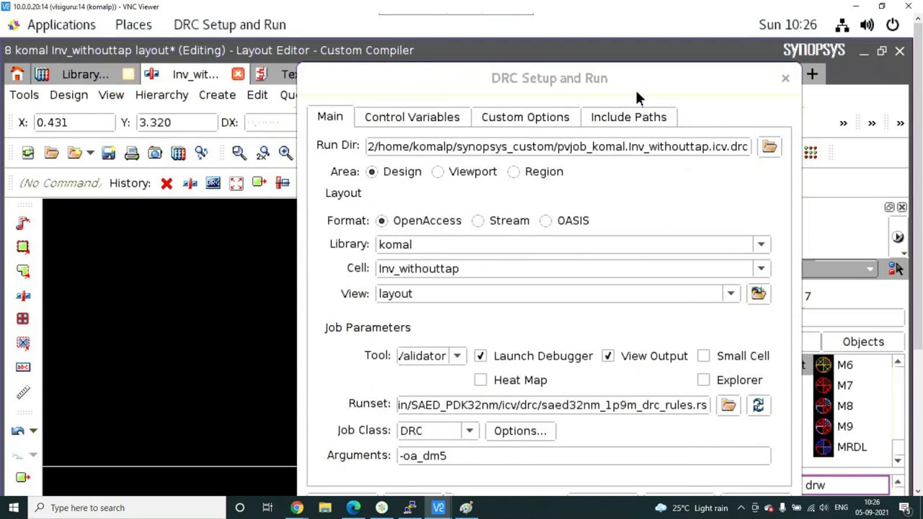
{"action": "left_click", "coordinate": [914, 369]}
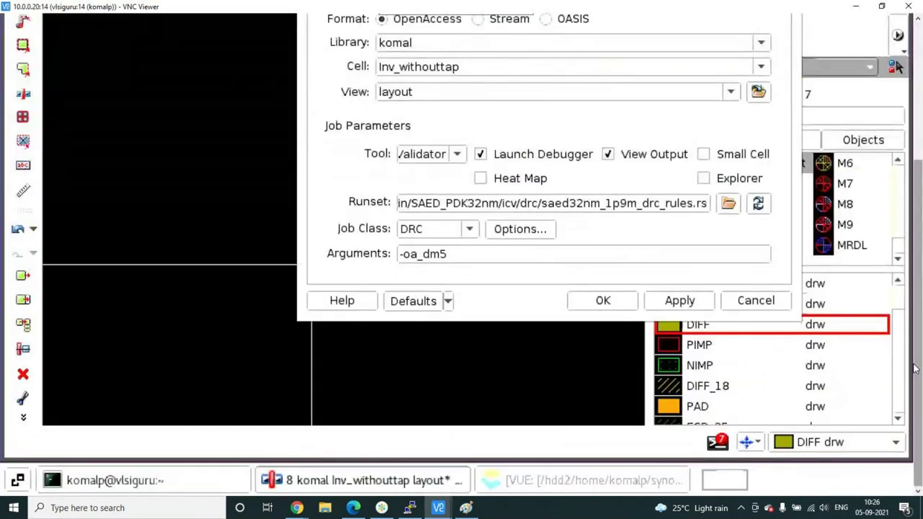
{"action": "left_click", "coordinate": [677, 300]}
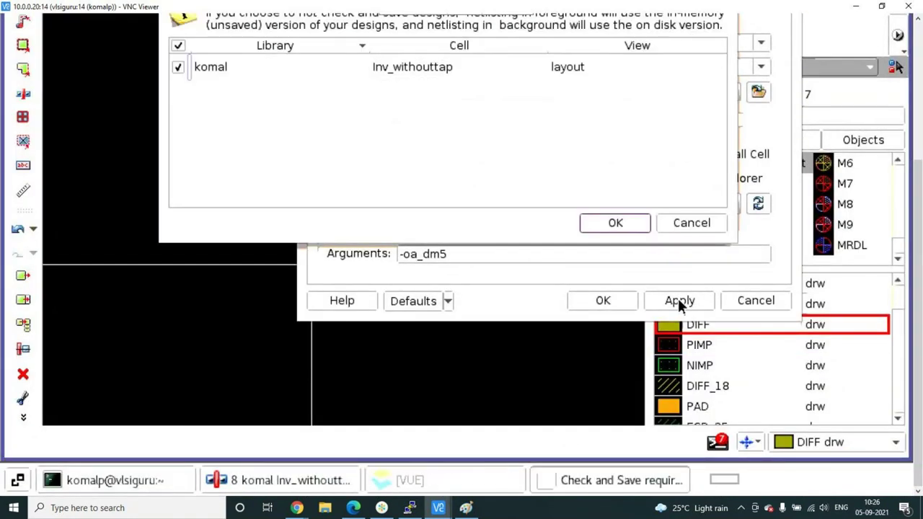
{"action": "left_click", "coordinate": [613, 216]}
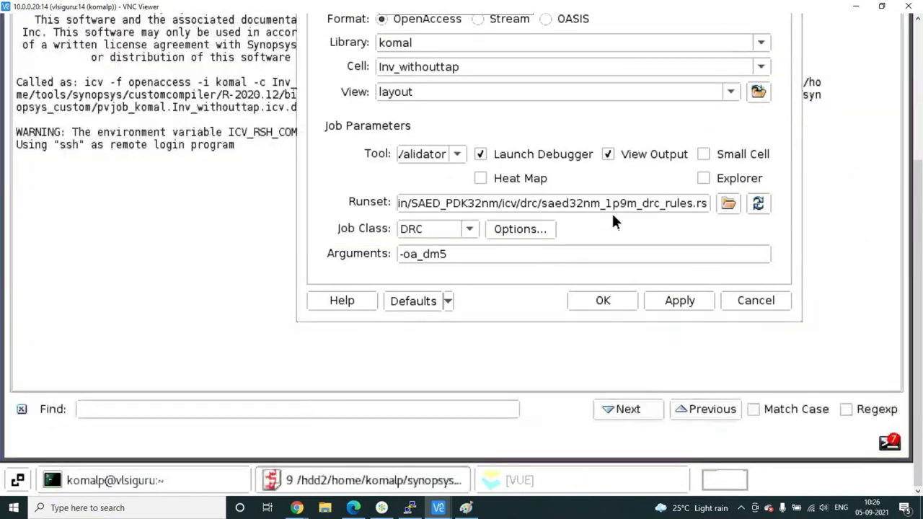
Bring up VUE to check the Inv_withouttap DRC results and minimize it again.
{"action": "left_click", "coordinate": [446, 488]}
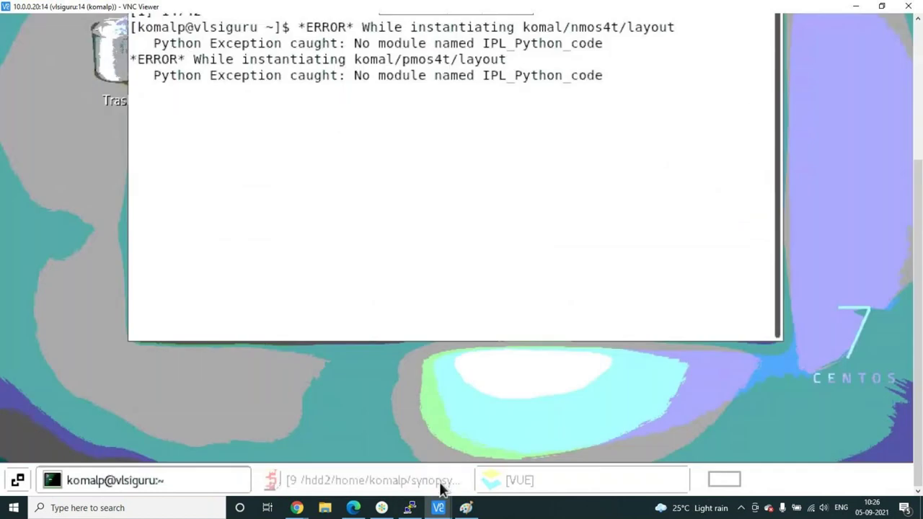
{"action": "left_click", "coordinate": [620, 480]}
{"action": "scroll", "coordinate": [897, 106], "scroll_direction": "up", "scroll_amount": 5}
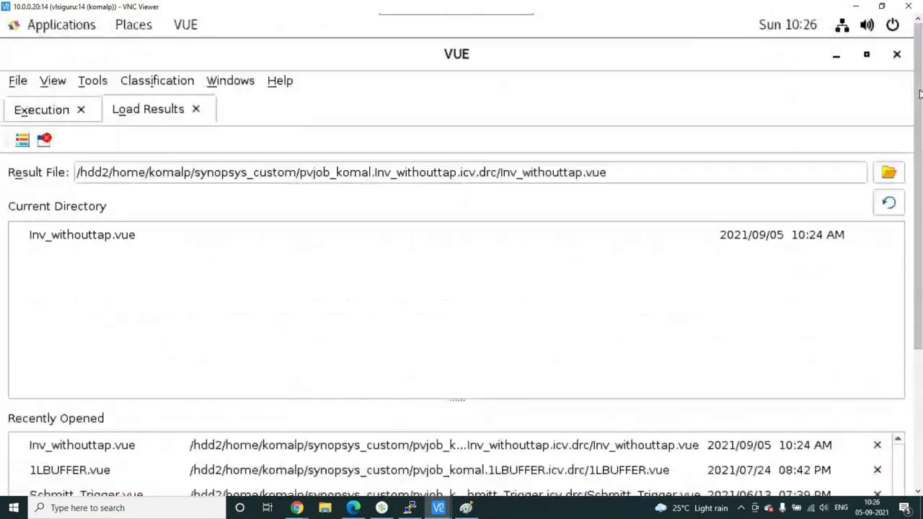
{"action": "left_click", "coordinate": [833, 57]}
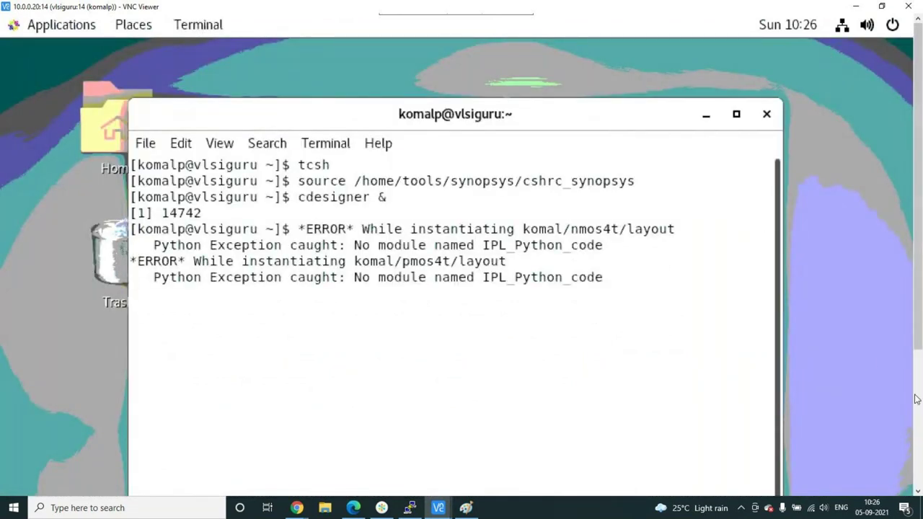
Return to Custom Compiler and close the DRC Setup and Run dialog.
{"action": "scroll", "coordinate": [864, 351], "scroll_direction": "down", "scroll_amount": 5}
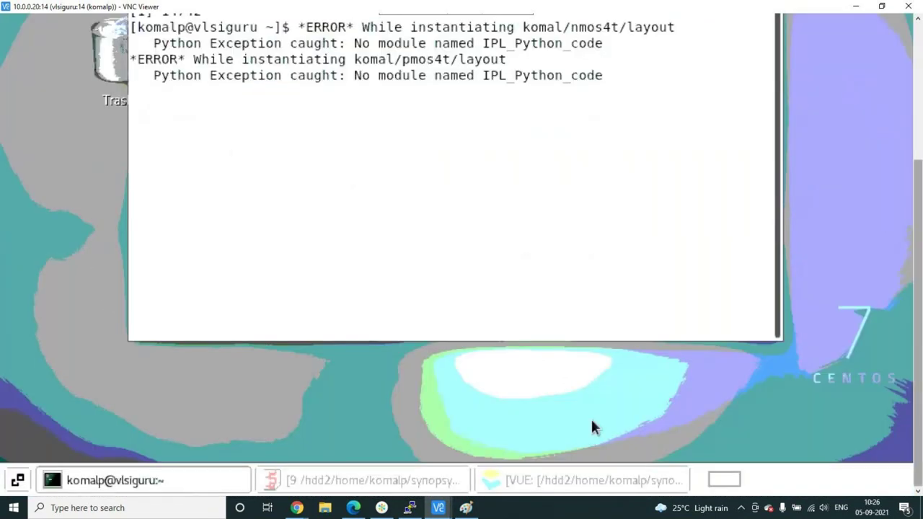
{"action": "left_click", "coordinate": [407, 484]}
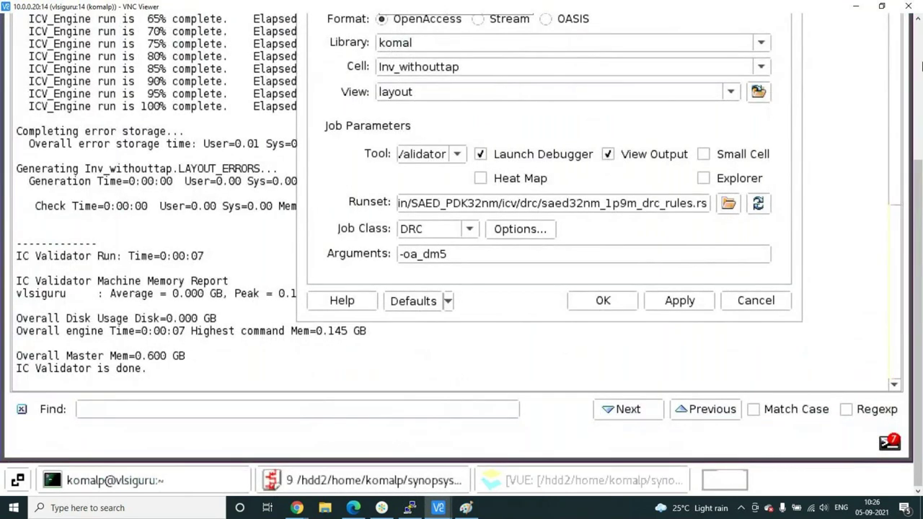
{"action": "scroll", "coordinate": [915, 216], "scroll_direction": "up", "scroll_amount": 5}
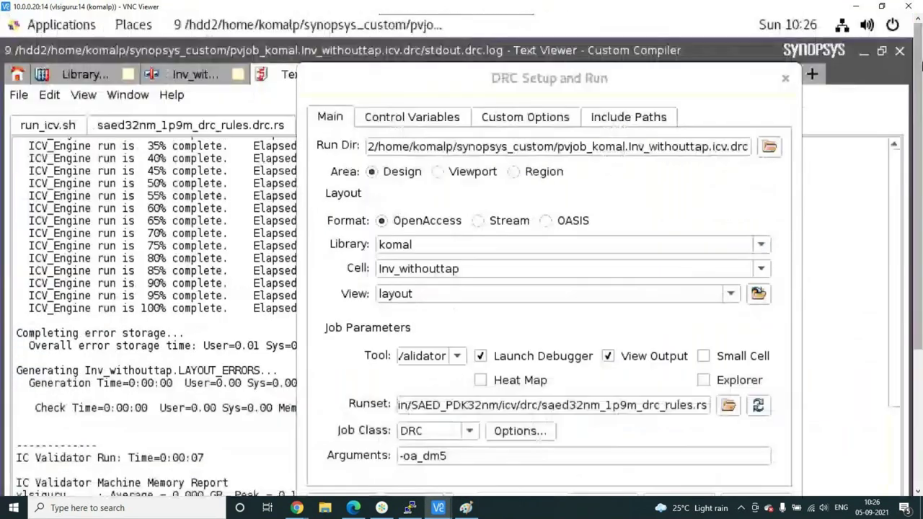
{"action": "left_click", "coordinate": [785, 78]}
{"action": "left_click", "coordinate": [400, 75]}
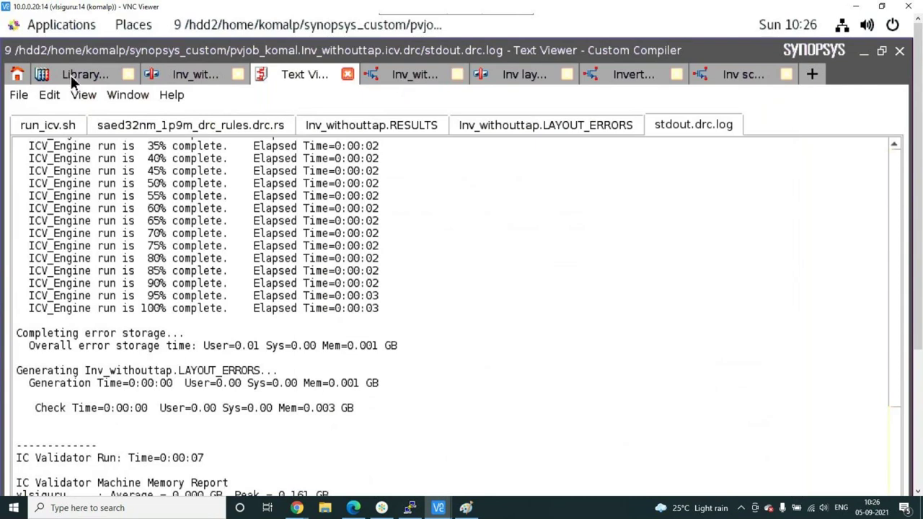
Open the layout view of the PLL cell from the komal library as a read-only recovery copy.
{"action": "left_click", "coordinate": [81, 74]}
{"action": "scroll", "coordinate": [461, 337], "scroll_direction": "down", "scroll_amount": 1}
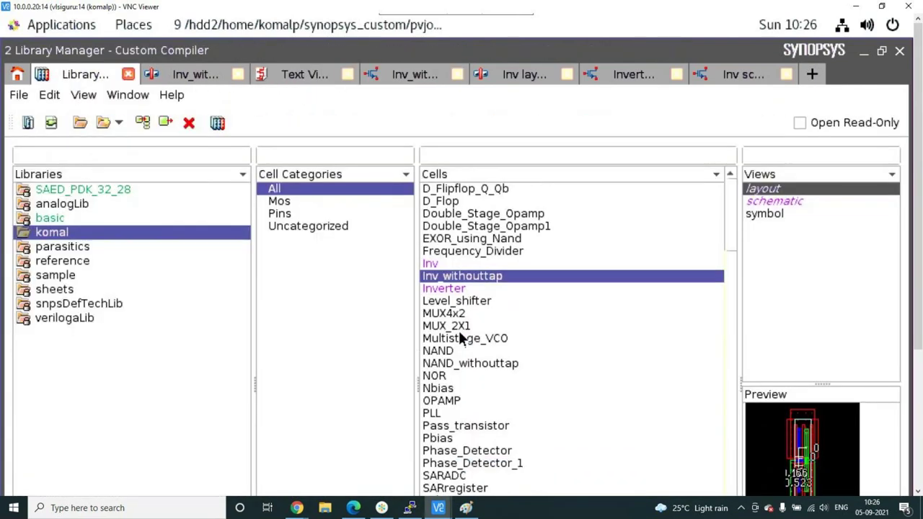
{"action": "scroll", "coordinate": [461, 337], "scroll_direction": "down", "scroll_amount": 2}
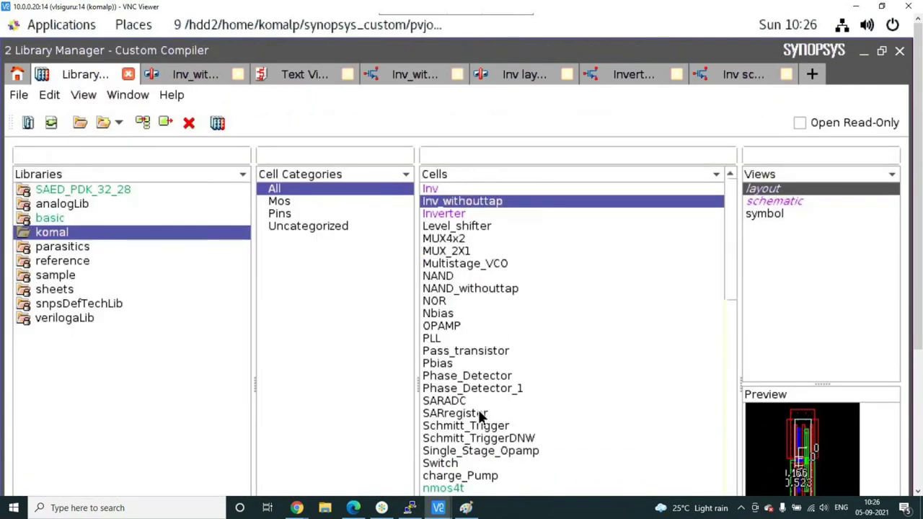
{"action": "left_click", "coordinate": [441, 339]}
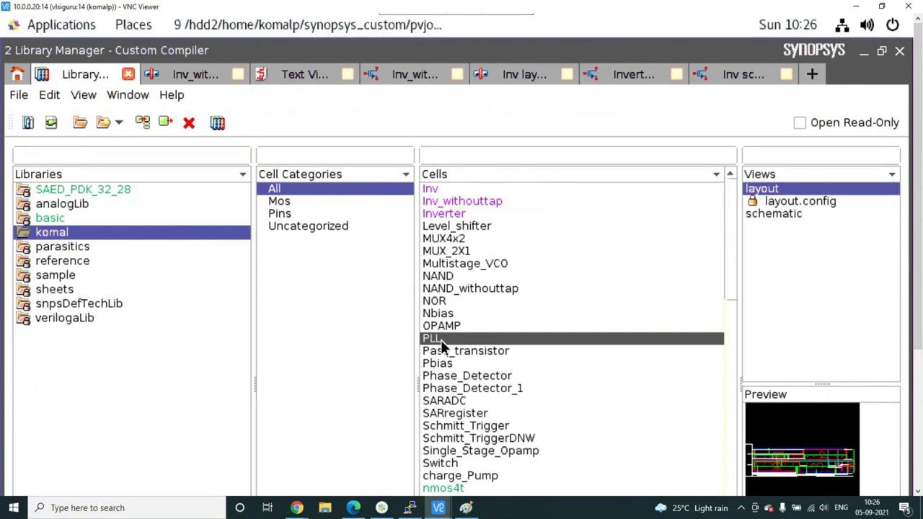
{"action": "right_click", "coordinate": [781, 188]}
{"action": "left_click", "coordinate": [777, 201]}
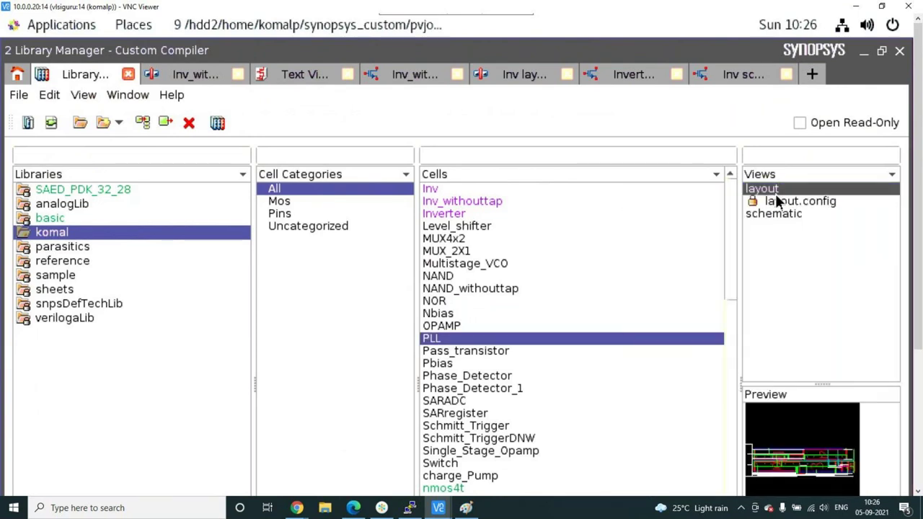
{"action": "left_click", "coordinate": [472, 372]}
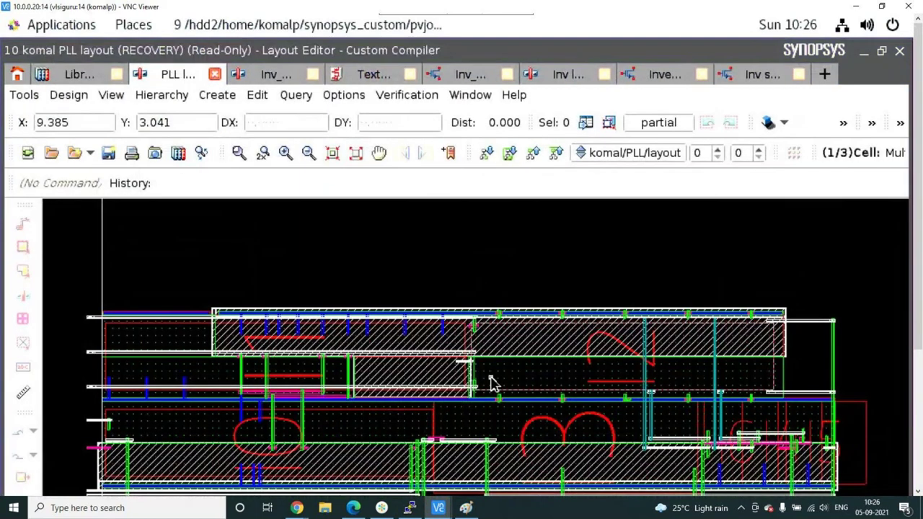
Show all hierarchy levels of the PLL layout and examine how its device rows are placed.
{"action": "scroll", "coordinate": [504, 295], "scroll_direction": "down", "scroll_amount": 2}
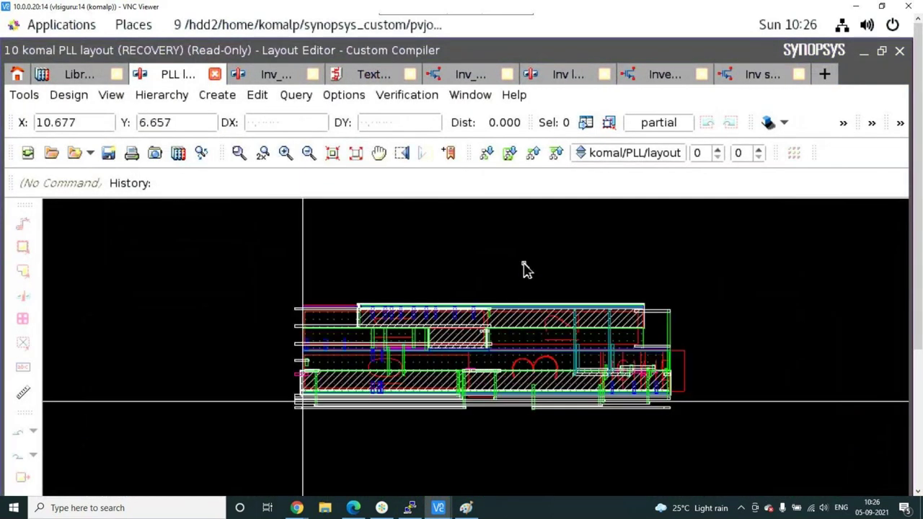
{"action": "key", "text": "shift+f"}
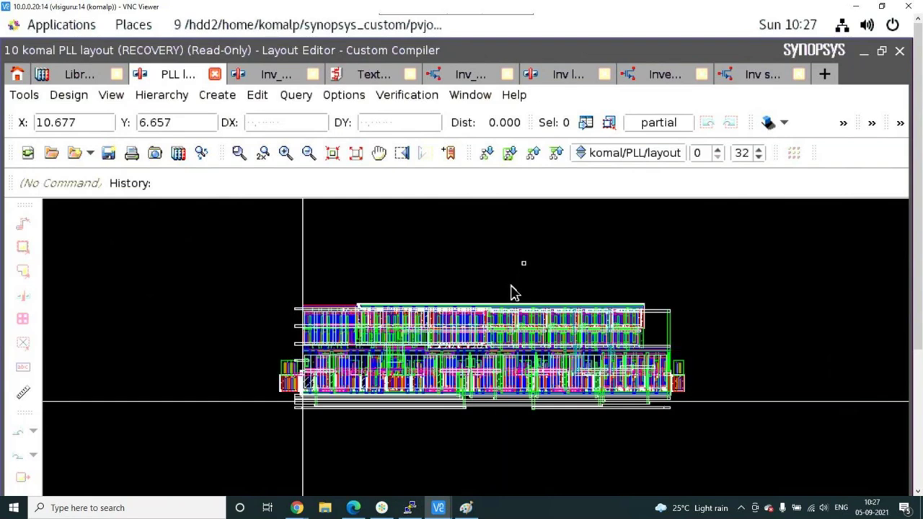
{"action": "scroll", "coordinate": [402, 409], "scroll_direction": "up", "scroll_amount": 2}
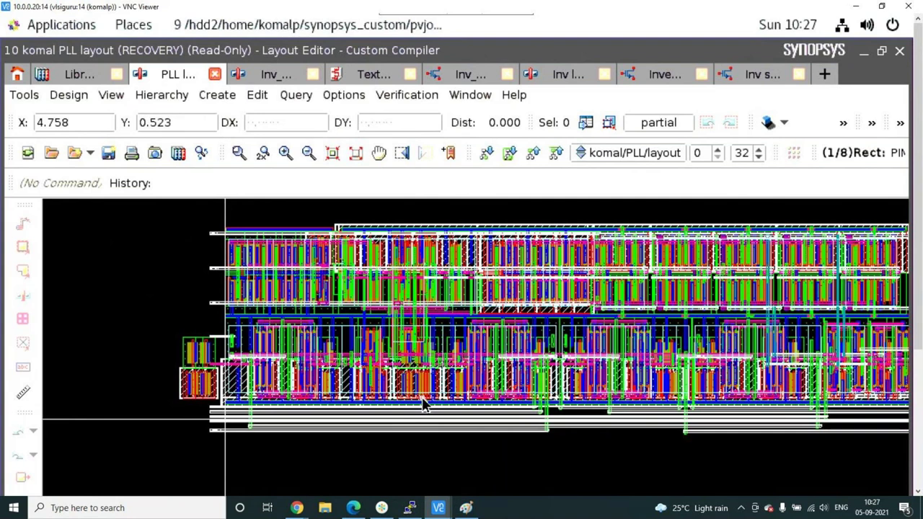
{"action": "scroll", "coordinate": [392, 422], "scroll_direction": "down", "scroll_amount": 4}
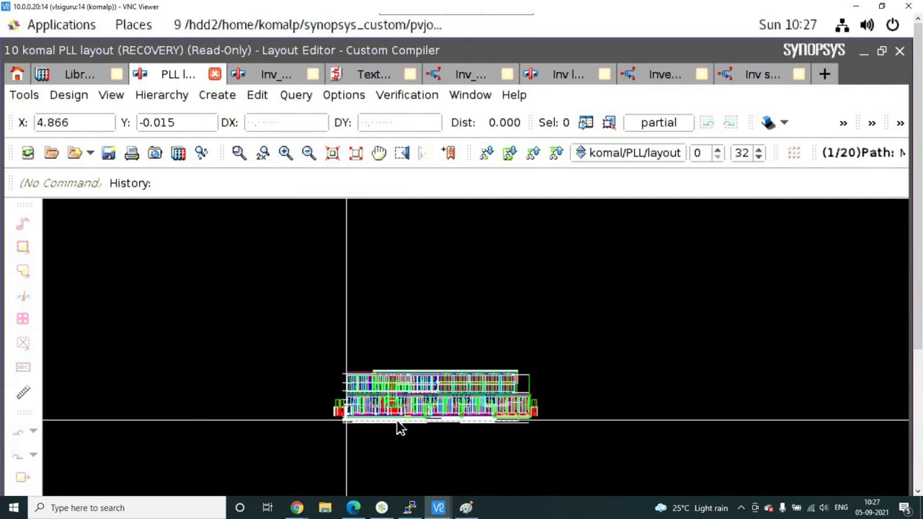
{"action": "left_click", "coordinate": [383, 508]}
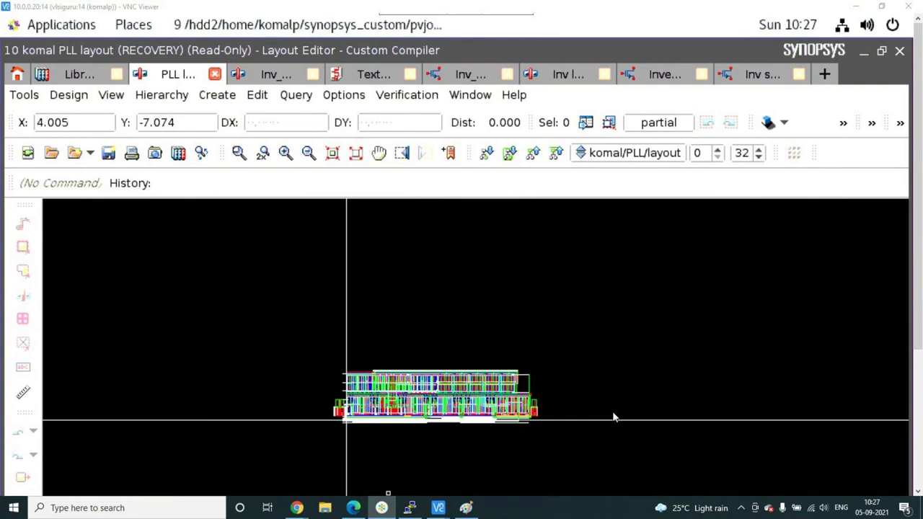
{"action": "left_click", "coordinate": [465, 508]}
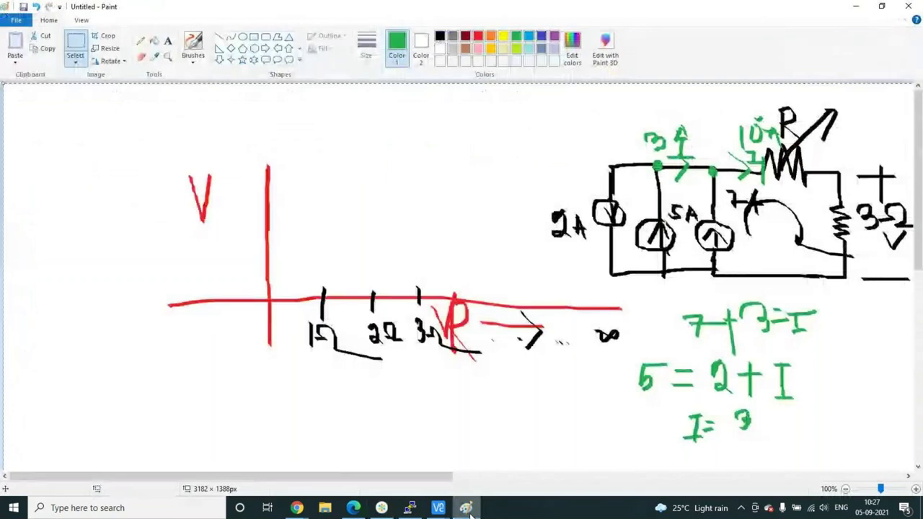
{"action": "left_click", "coordinate": [436, 509]}
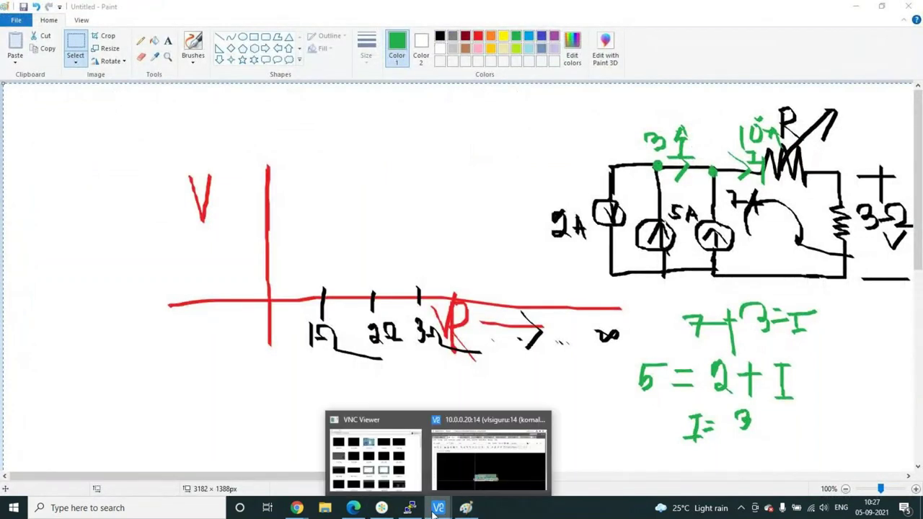
Return to Custom Compiler and bring up the Inv_withouttap layout.
{"action": "left_click", "coordinate": [489, 455]}
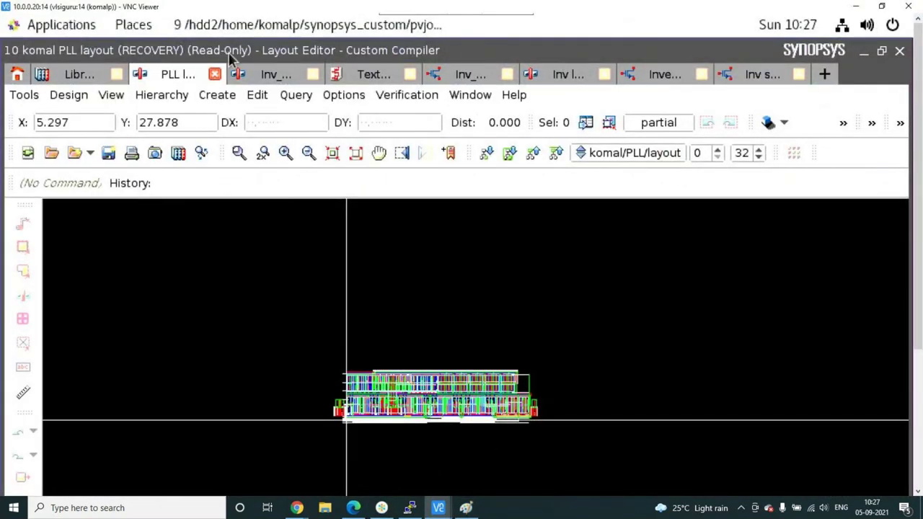
{"action": "left_click", "coordinate": [257, 76]}
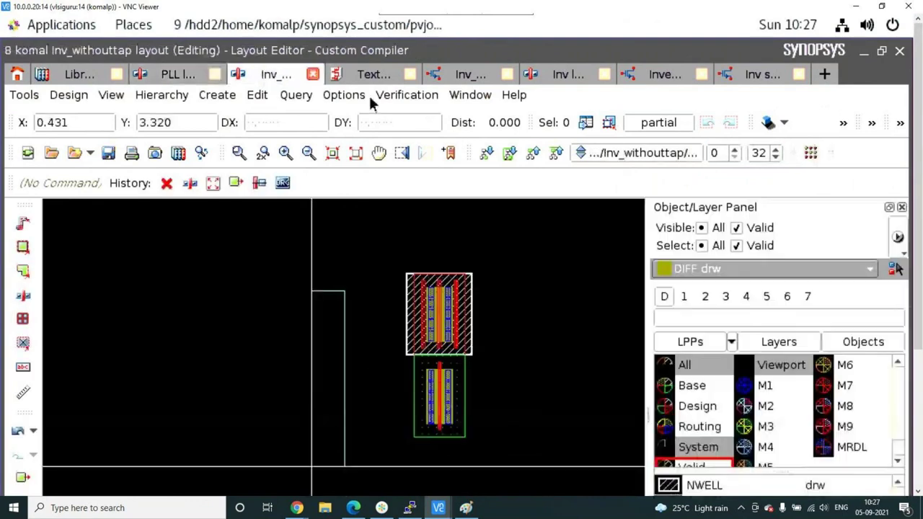
{"action": "scroll", "coordinate": [854, 184], "scroll_direction": "down", "scroll_amount": 5}
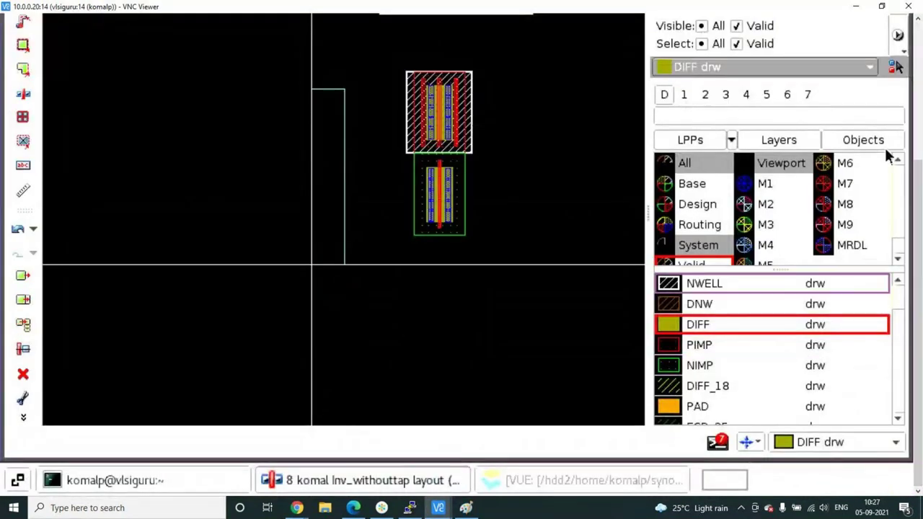
{"action": "scroll", "coordinate": [762, 105], "scroll_direction": "up", "scroll_amount": 5}
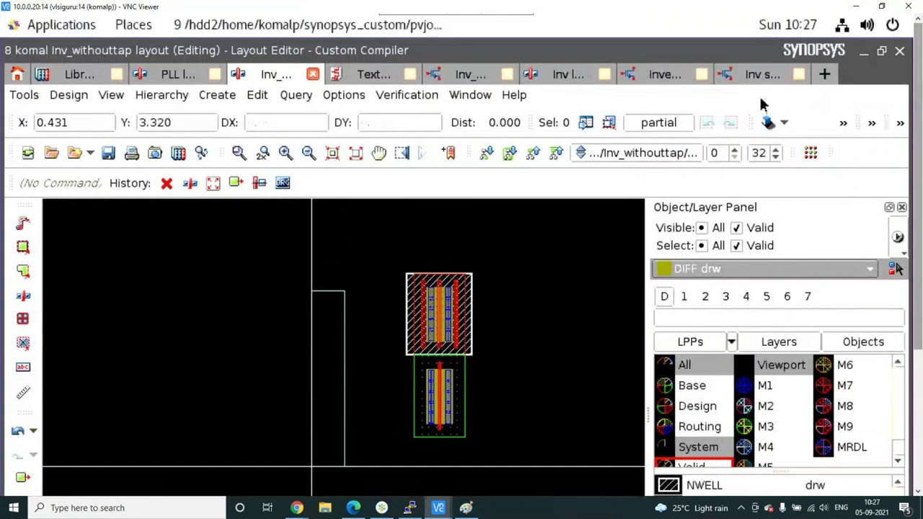
Look at the Inv schematic, then restore VUE and show the DRC errors of Inv_withouttap.
{"action": "left_click", "coordinate": [750, 74]}
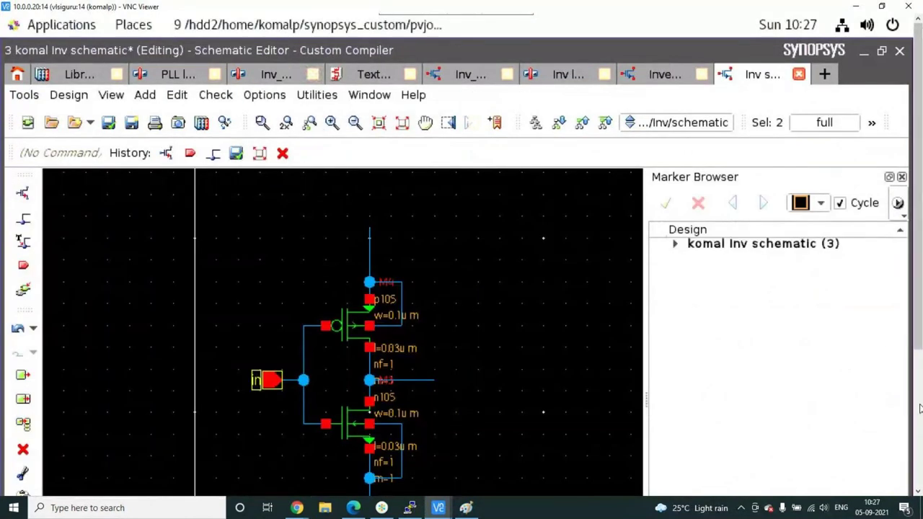
{"action": "scroll", "coordinate": [919, 409], "scroll_direction": "down", "scroll_amount": 5}
{"action": "left_click", "coordinate": [621, 475]}
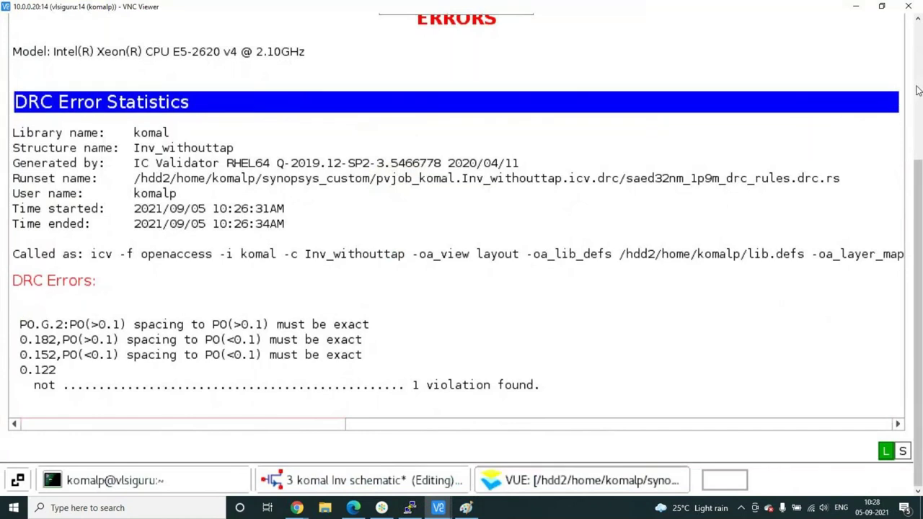
{"action": "scroll", "coordinate": [918, 89], "scroll_direction": "up", "scroll_amount": 5}
{"action": "left_click", "coordinate": [367, 107]}
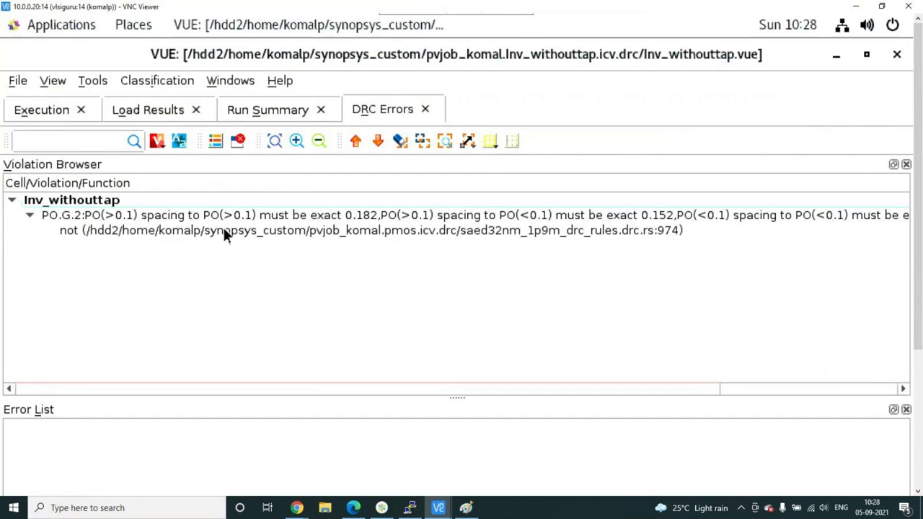
Switch to Paint, clear the canvas and draw a green rectangle about 593 × 276 px as the transistor substrate.
{"action": "left_click", "coordinate": [430, 508]}
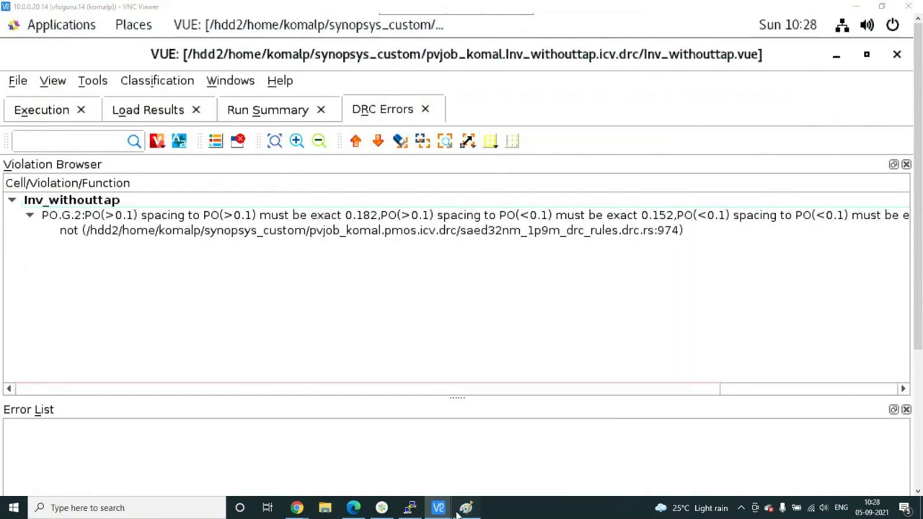
{"action": "key", "text": "Delete"}
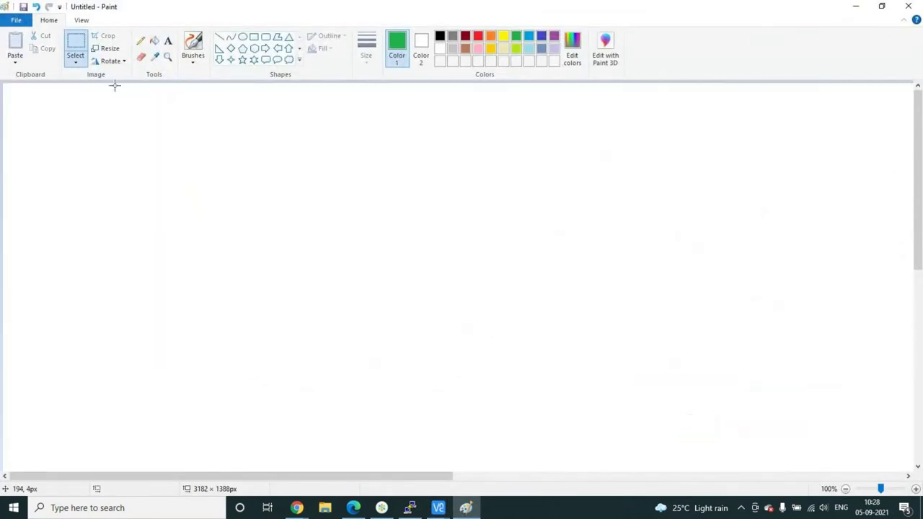
{"action": "left_click", "coordinate": [195, 62]}
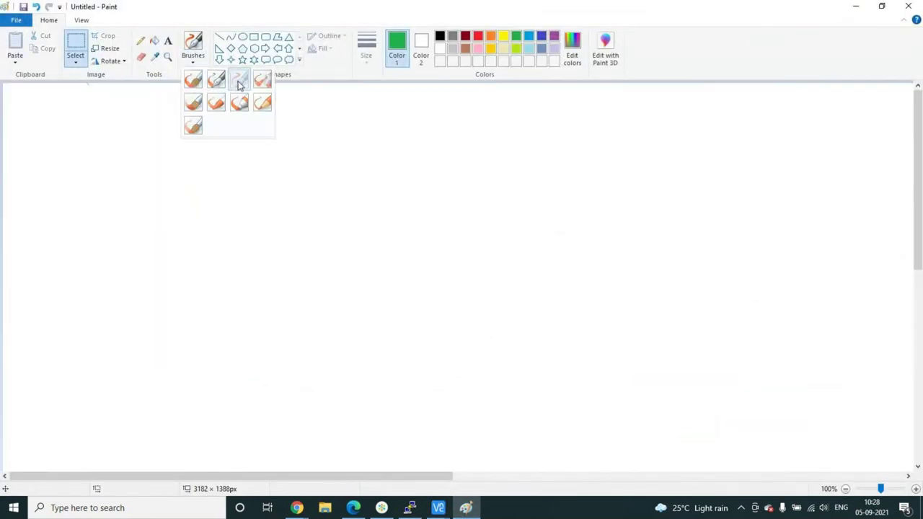
{"action": "left_click", "coordinate": [240, 81]}
{"action": "left_click", "coordinate": [253, 37]}
{"action": "left_click_drag", "start_coordinate": [236, 163], "coordinate": [578, 321]}
{"action": "left_click_drag", "start_coordinate": [511, 288], "coordinate": [509, 286]}
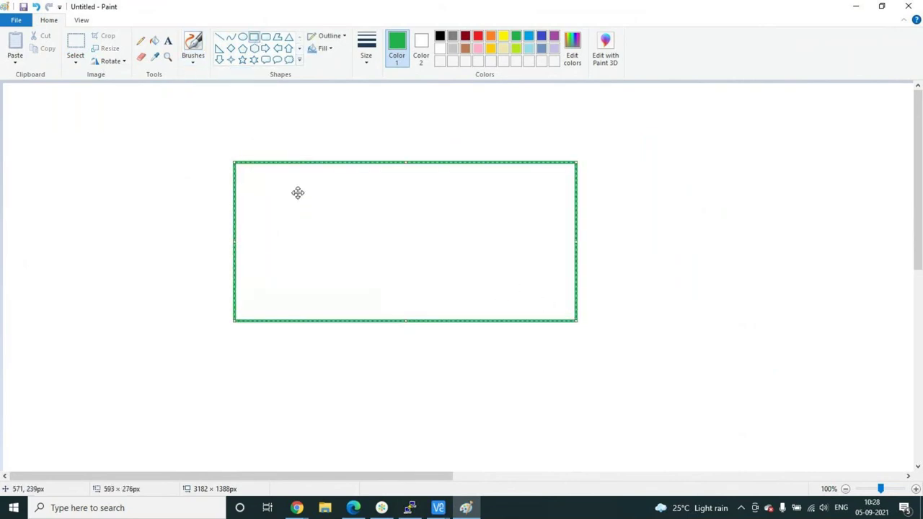
{"action": "left_click", "coordinate": [193, 50]}
{"action": "left_click", "coordinate": [254, 38]}
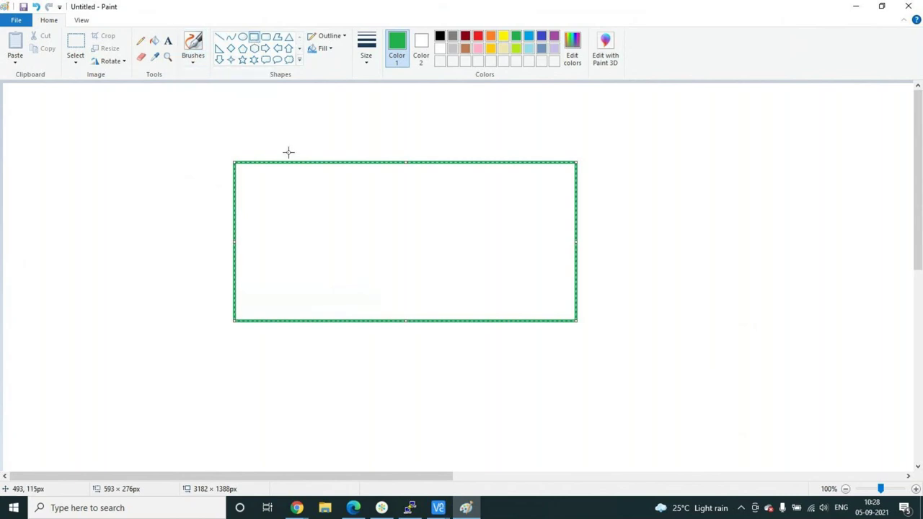
Draw two small black rectangles along the substrate's upper edge as the source and drain regions.
{"action": "left_click", "coordinate": [194, 60]}
{"action": "left_click", "coordinate": [239, 102]}
{"action": "left_click", "coordinate": [439, 36]}
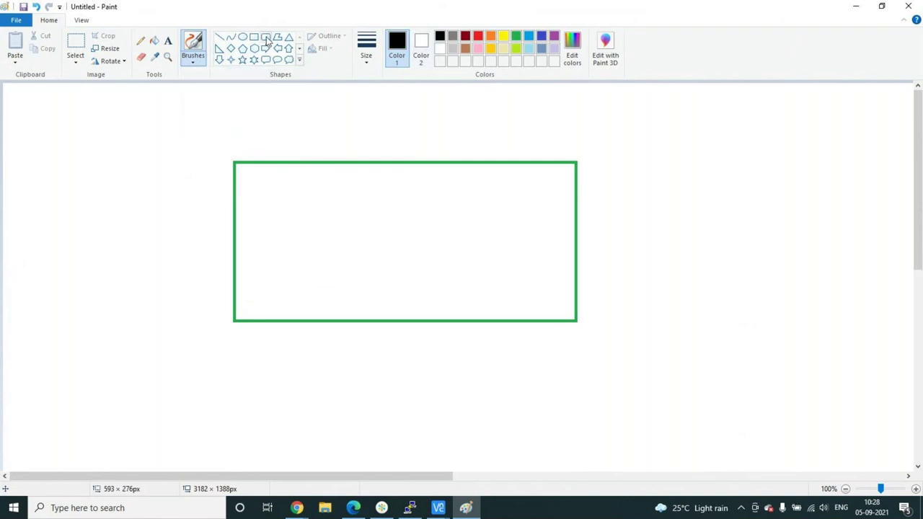
{"action": "left_click", "coordinate": [253, 37]}
{"action": "left_click_drag", "start_coordinate": [315, 159], "coordinate": [353, 198]}
{"action": "left_click", "coordinate": [477, 206]}
{"action": "left_click_drag", "start_coordinate": [395, 161], "coordinate": [424, 198]}
{"action": "left_click", "coordinate": [472, 197]}
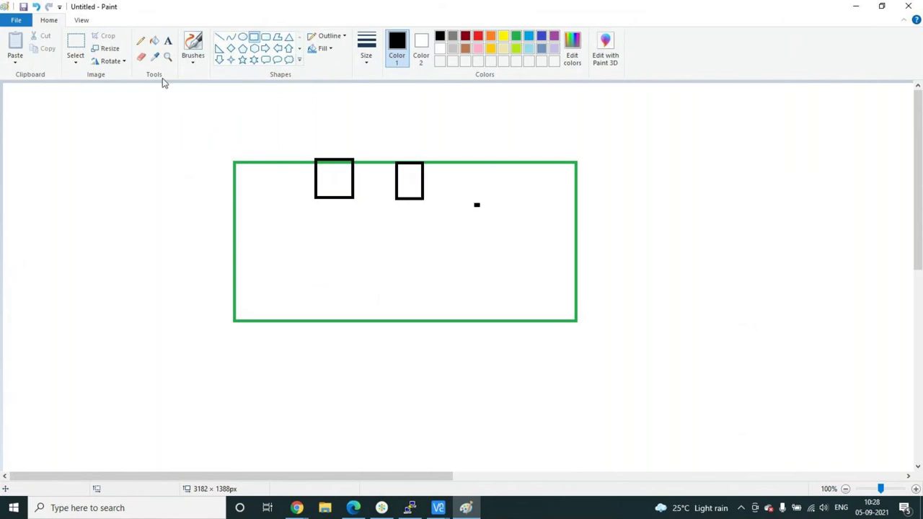
Handwrite n+ in both small rectangles and add terminal lines above them labelled S and D.
{"action": "left_click", "coordinate": [75, 62]}
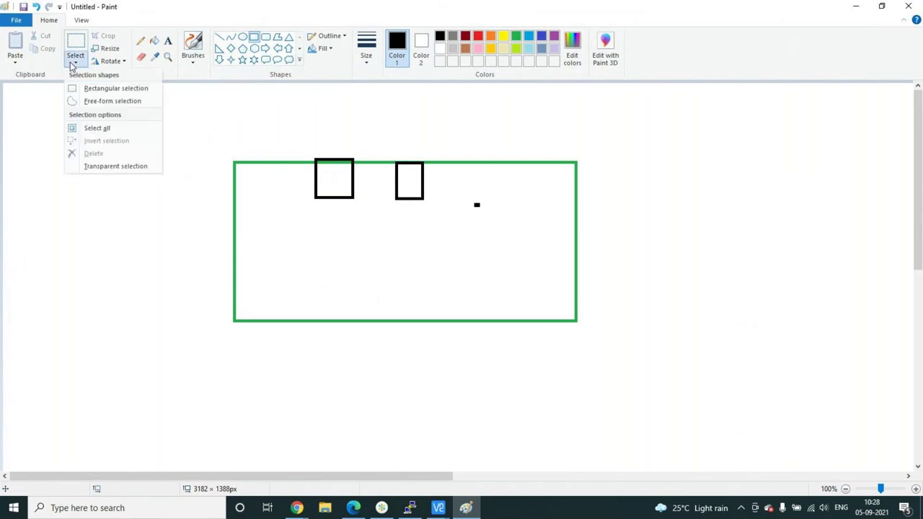
{"action": "left_click", "coordinate": [200, 59]}
{"action": "left_click", "coordinate": [238, 81]}
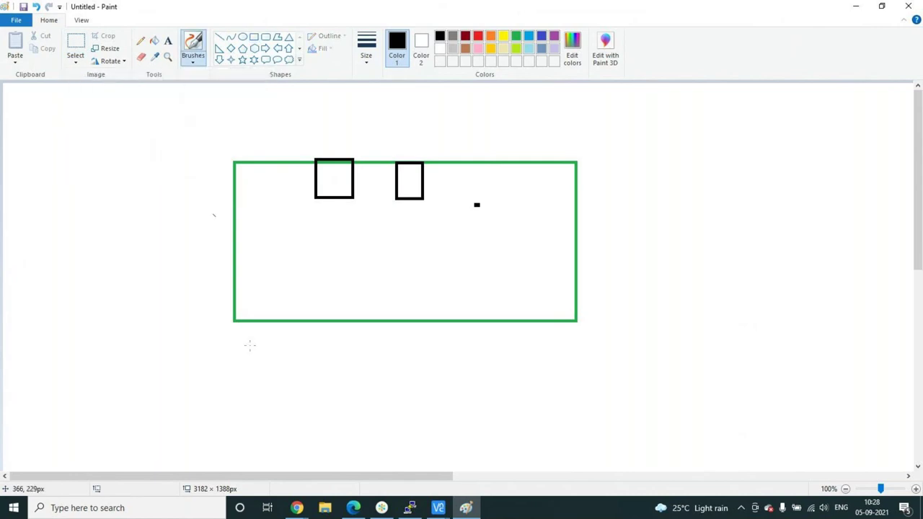
{"action": "mouse_move", "coordinate": [334, 169]}
{"action": "left_mouse_down"}
{"action": "mouse_move", "coordinate": [336, 186]}
{"action": "mouse_move", "coordinate": [340, 167]}
{"action": "mouse_move", "coordinate": [341, 181]}
{"action": "left_mouse_up"}
{"action": "left_click_drag", "start_coordinate": [407, 188], "coordinate": [415, 178]}
{"action": "left_click_drag", "start_coordinate": [332, 128], "coordinate": [333, 155]}
{"action": "left_click_drag", "start_coordinate": [405, 134], "coordinate": [406, 160]}
{"action": "mouse_move", "coordinate": [342, 114]}
{"action": "left_mouse_down"}
{"action": "mouse_move", "coordinate": [355, 121]}
{"action": "mouse_move", "coordinate": [347, 131]}
{"action": "left_mouse_up"}
{"action": "left_click_drag", "start_coordinate": [412, 121], "coordinate": [414, 133]}
Sketch the gate with its terminal labelled G between the n+ regions, and mark the channel length below it with arrows.
{"action": "mouse_move", "coordinate": [353, 148]}
{"action": "left_mouse_down"}
{"action": "mouse_move", "coordinate": [354, 160]}
{"action": "mouse_move", "coordinate": [392, 150]}
{"action": "mouse_move", "coordinate": [394, 163]}
{"action": "left_mouse_up"}
{"action": "left_click_drag", "start_coordinate": [376, 132], "coordinate": [378, 149]}
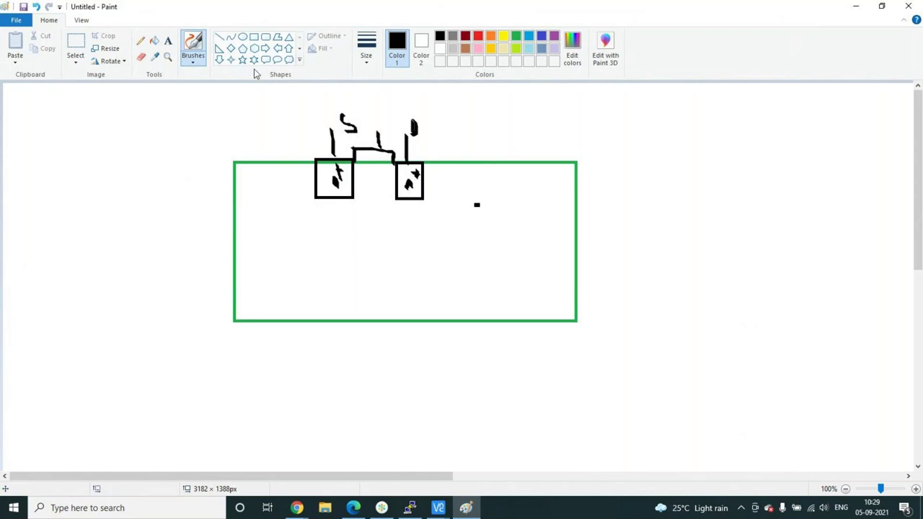
{"action": "mouse_move", "coordinate": [370, 120]}
{"action": "left_mouse_down"}
{"action": "mouse_move", "coordinate": [377, 115]}
{"action": "mouse_move", "coordinate": [383, 128]}
{"action": "left_mouse_up"}
{"action": "mouse_move", "coordinate": [353, 205]}
{"action": "left_mouse_down"}
{"action": "mouse_move", "coordinate": [354, 217]}
{"action": "mouse_move", "coordinate": [393, 221]}
{"action": "mouse_move", "coordinate": [356, 210]}
{"action": "mouse_move", "coordinate": [389, 211]}
{"action": "mouse_move", "coordinate": [382, 217]}
{"action": "left_mouse_up"}
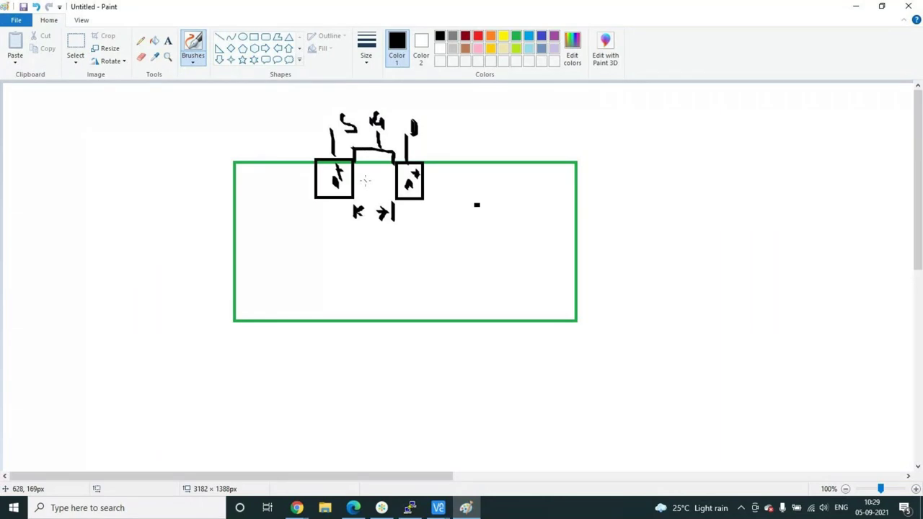
{"action": "mouse_move", "coordinate": [353, 186]}
{"action": "left_mouse_down"}
{"action": "mouse_move", "coordinate": [396, 190]}
{"action": "mouse_move", "coordinate": [371, 214]}
{"action": "mouse_move", "coordinate": [372, 238]}
{"action": "left_mouse_up"}
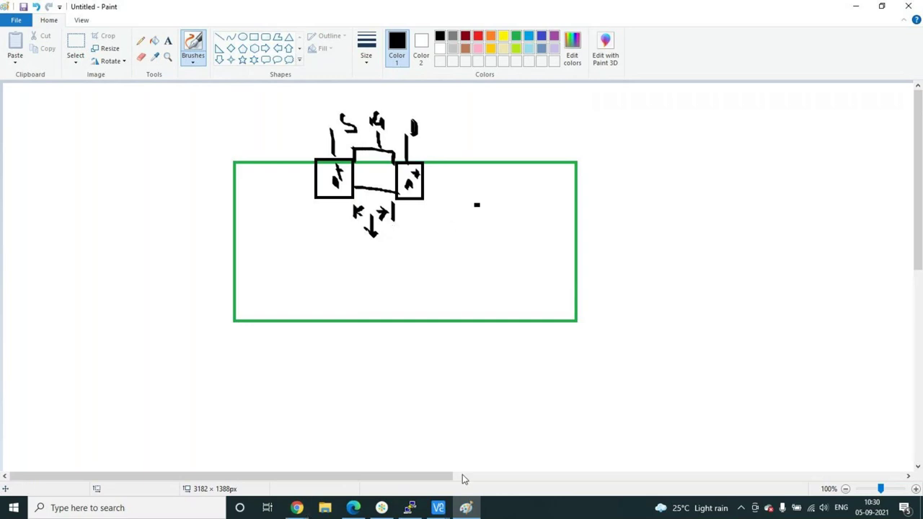
Return to VUE, highlight the PO.G.2 spacing violation in the Inv_withouttap layout and examine the NMOS and PMOS around it.
{"action": "left_click", "coordinate": [391, 510]}
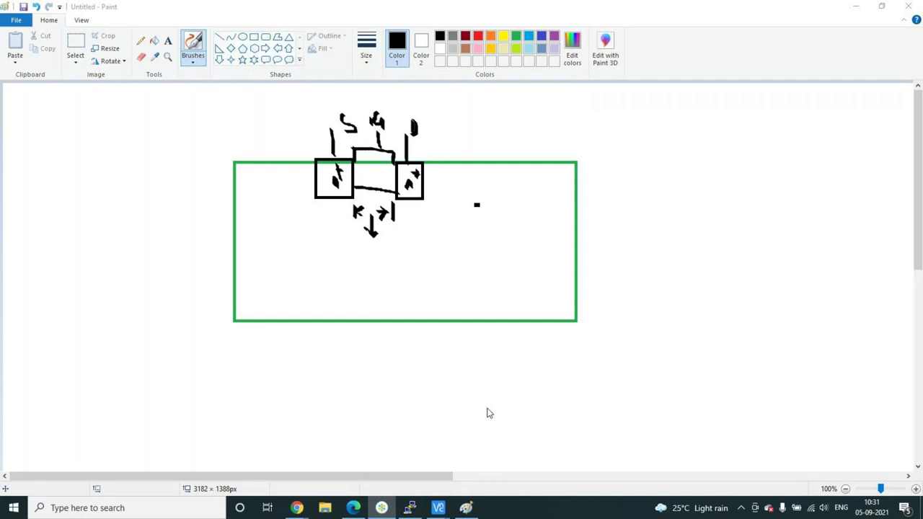
{"action": "left_click", "coordinate": [438, 511]}
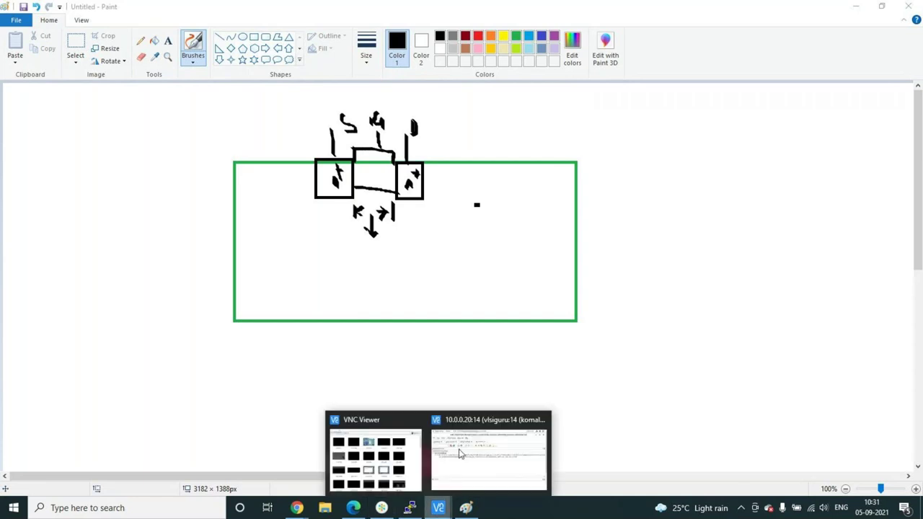
{"action": "left_click", "coordinate": [461, 458]}
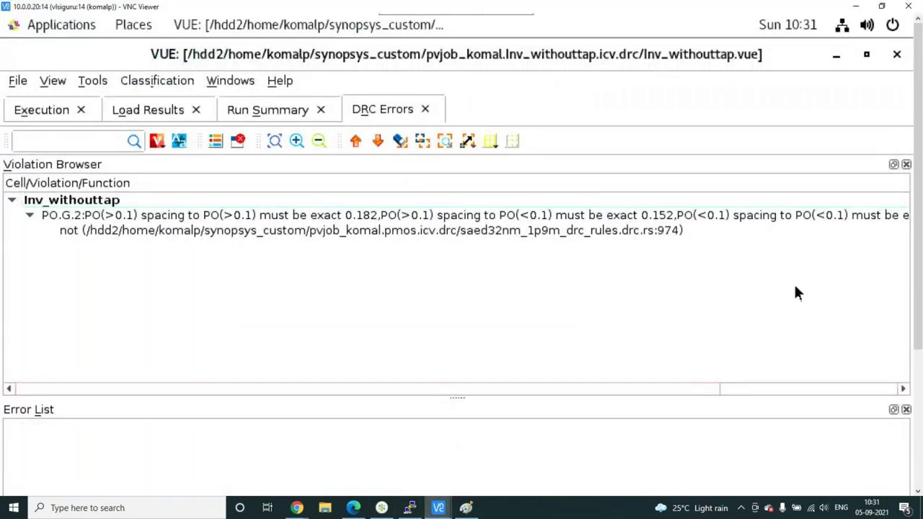
{"action": "left_click", "coordinate": [372, 220]}
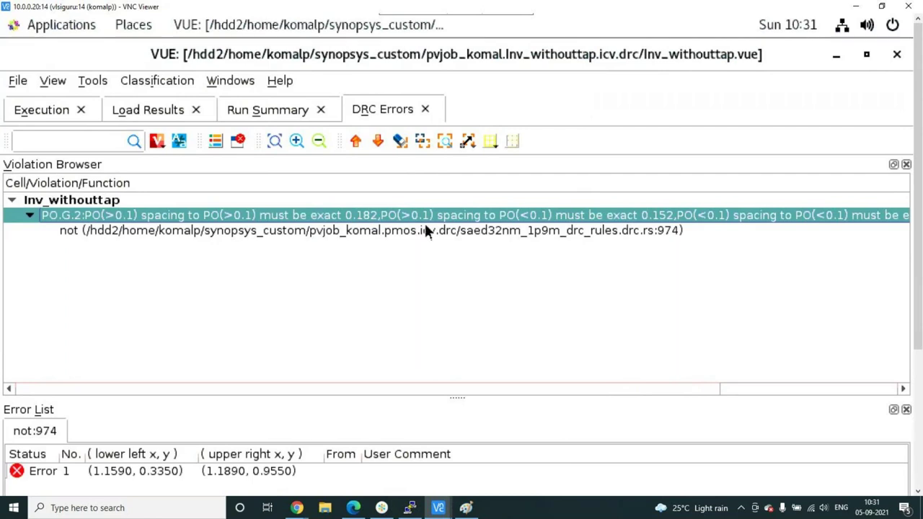
{"action": "right_click", "coordinate": [453, 214]}
{"action": "left_click", "coordinate": [500, 224]}
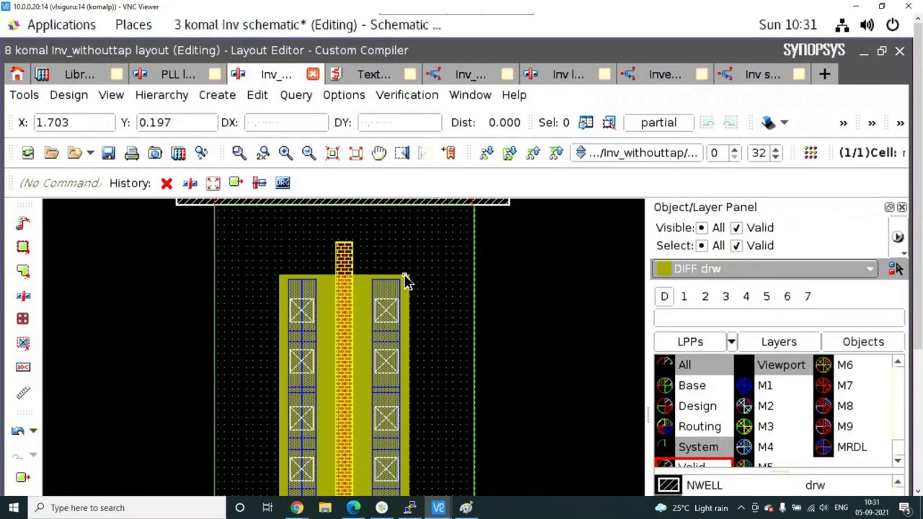
{"action": "scroll", "coordinate": [406, 281], "scroll_direction": "down", "scroll_amount": 3}
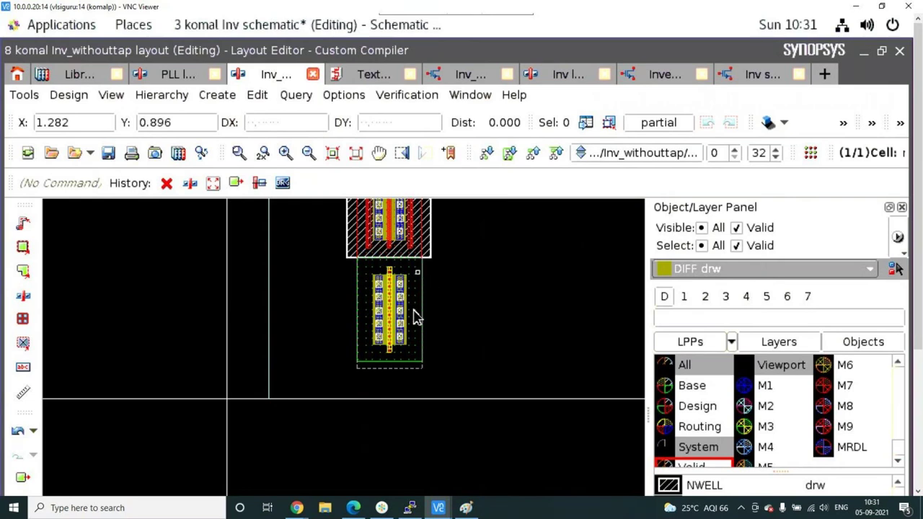
{"action": "scroll", "coordinate": [416, 314], "scroll_direction": "down", "scroll_amount": 3}
{"action": "scroll", "coordinate": [418, 303], "scroll_direction": "up", "scroll_amount": 2}
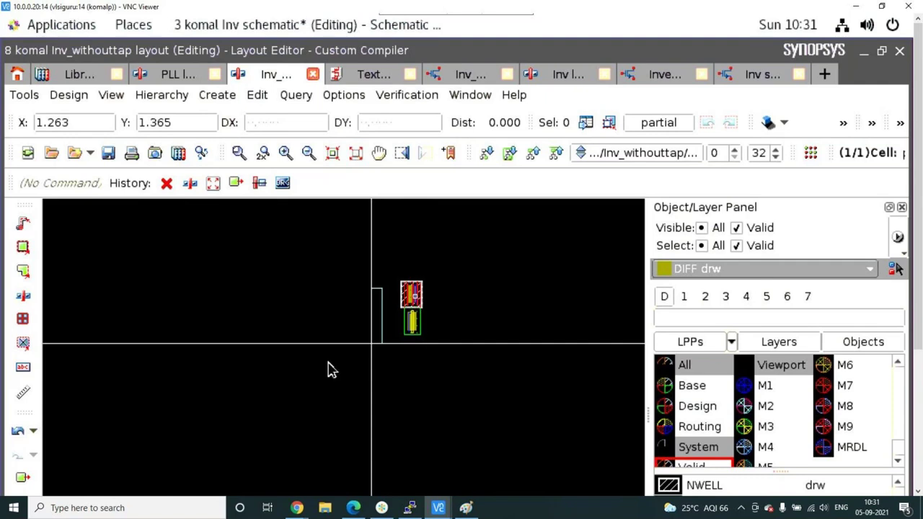
{"action": "scroll", "coordinate": [424, 322], "scroll_direction": "up", "scroll_amount": 3}
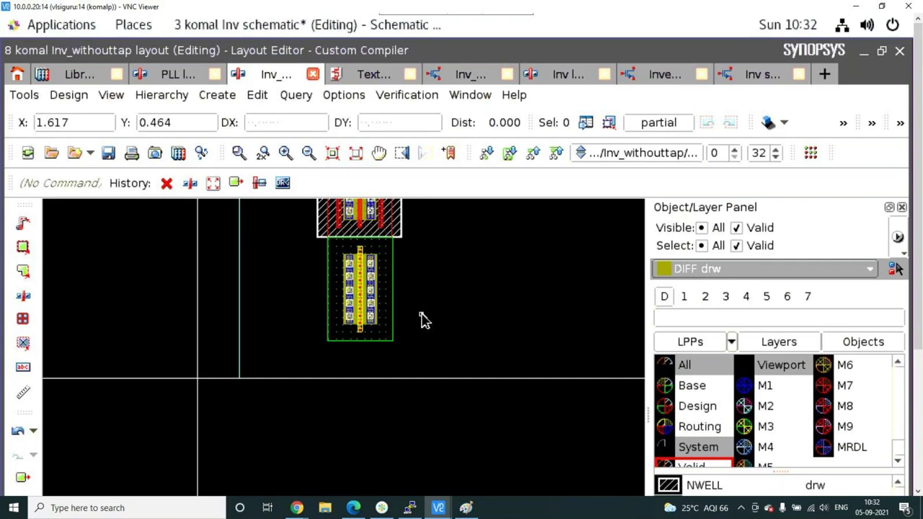
{"action": "scroll", "coordinate": [443, 345], "scroll_direction": "down", "scroll_amount": 2}
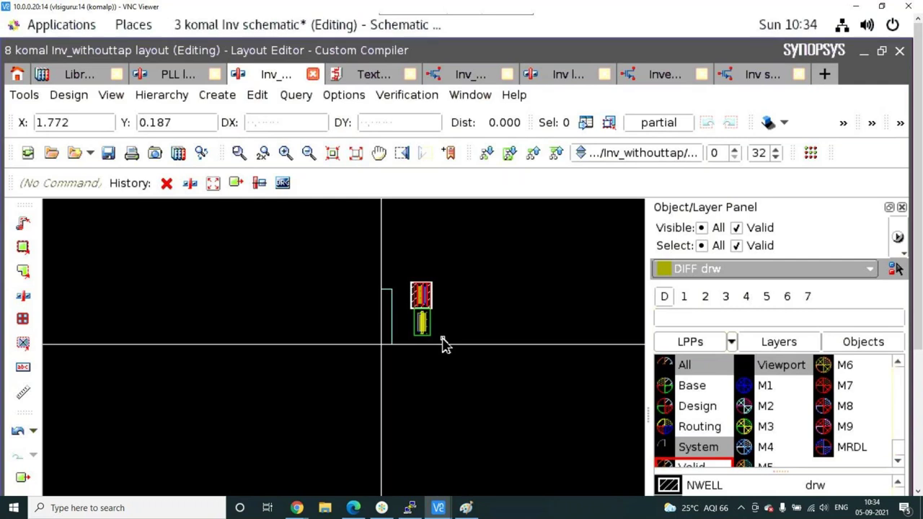
Switch to Paint, clear the canvas and handwrite two arrows with "14 L" beside the upper one.
{"action": "left_click", "coordinate": [466, 509]}
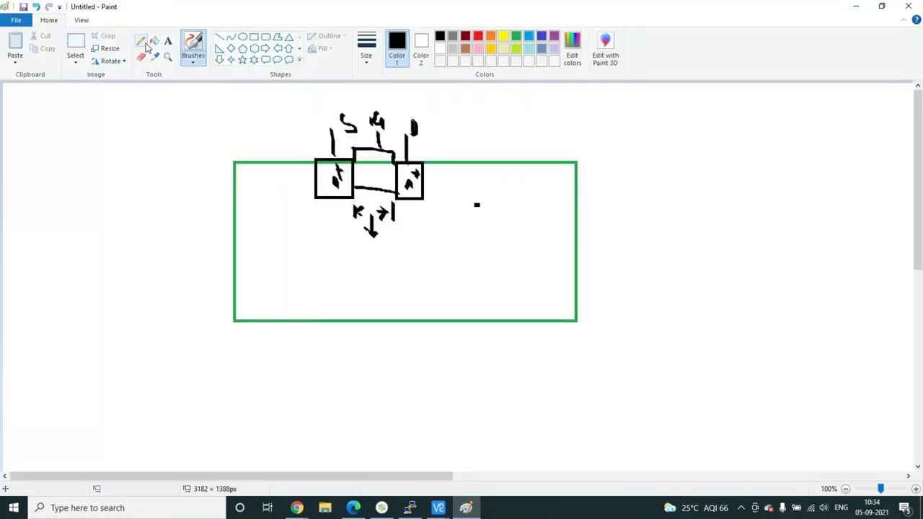
{"action": "left_click", "coordinate": [81, 64]}
{"action": "left_click", "coordinate": [93, 129]}
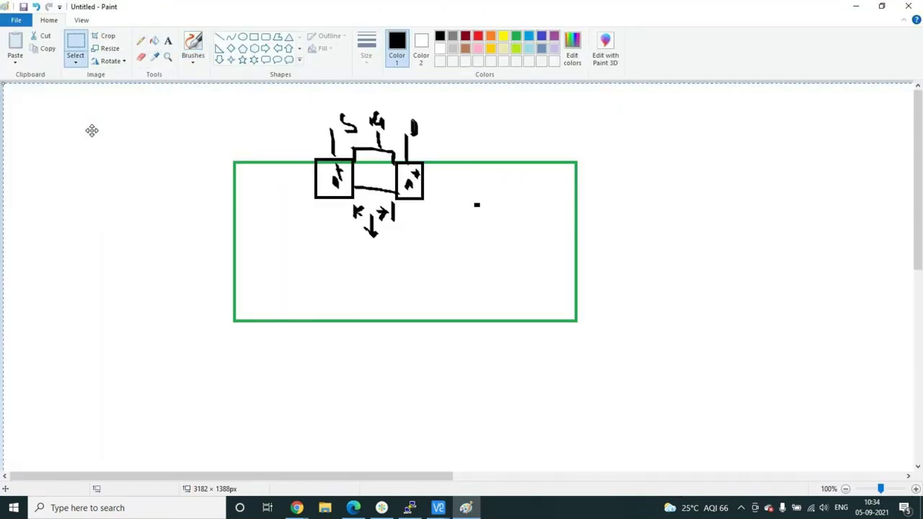
{"action": "key", "text": "Delete"}
{"action": "left_click", "coordinate": [193, 58]}
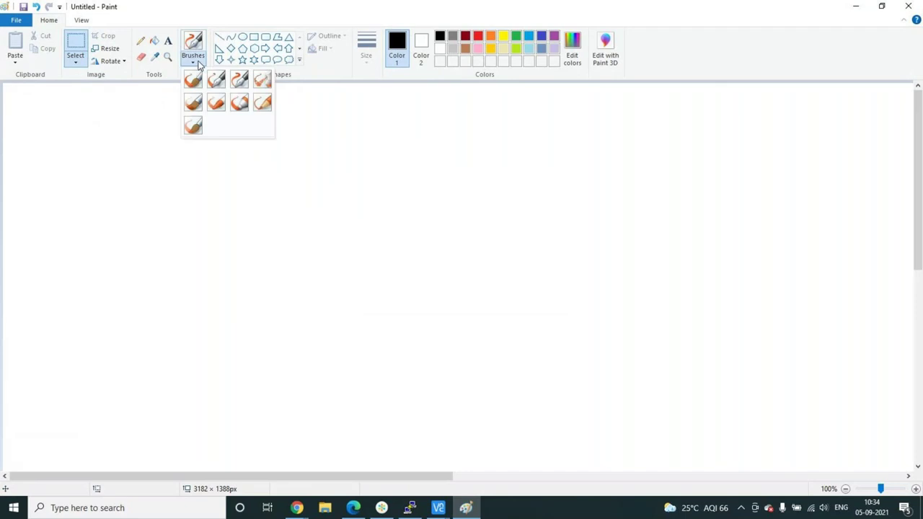
{"action": "left_click", "coordinate": [238, 81]}
{"action": "mouse_move", "coordinate": [245, 264]}
{"action": "left_mouse_down"}
{"action": "mouse_move", "coordinate": [263, 268]}
{"action": "mouse_move", "coordinate": [247, 288]}
{"action": "mouse_move", "coordinate": [255, 273]}
{"action": "left_mouse_up"}
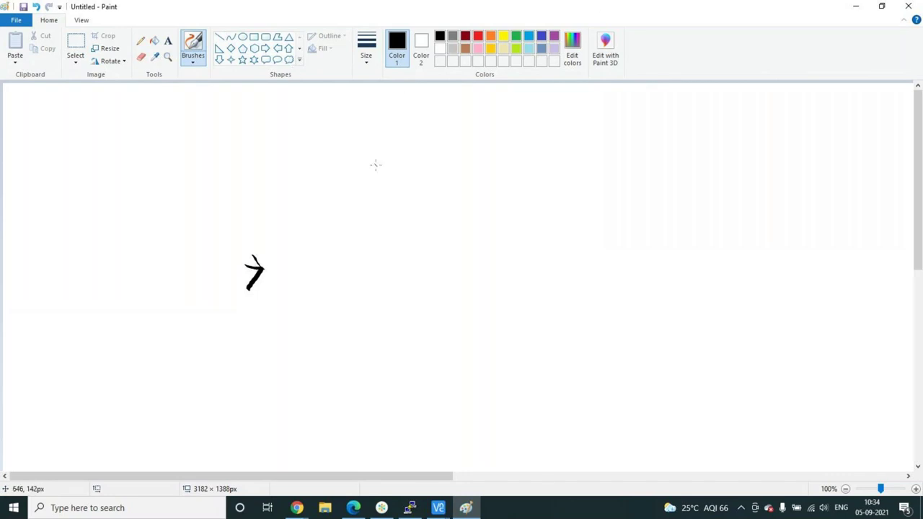
{"action": "mouse_move", "coordinate": [336, 205]}
{"action": "left_mouse_down"}
{"action": "mouse_move", "coordinate": [356, 206]}
{"action": "mouse_move", "coordinate": [347, 224]}
{"action": "left_mouse_up"}
{"action": "mouse_move", "coordinate": [405, 203]}
{"action": "left_mouse_down"}
{"action": "mouse_move", "coordinate": [404, 227]}
{"action": "mouse_move", "coordinate": [430, 205]}
{"action": "mouse_move", "coordinate": [431, 234]}
{"action": "left_mouse_up"}
{"action": "mouse_move", "coordinate": [452, 200]}
{"action": "left_mouse_down"}
{"action": "mouse_move", "coordinate": [473, 229]}
{"action": "mouse_move", "coordinate": [487, 214]}
{"action": "mouse_move", "coordinate": [503, 227]}
{"action": "left_mouse_up"}
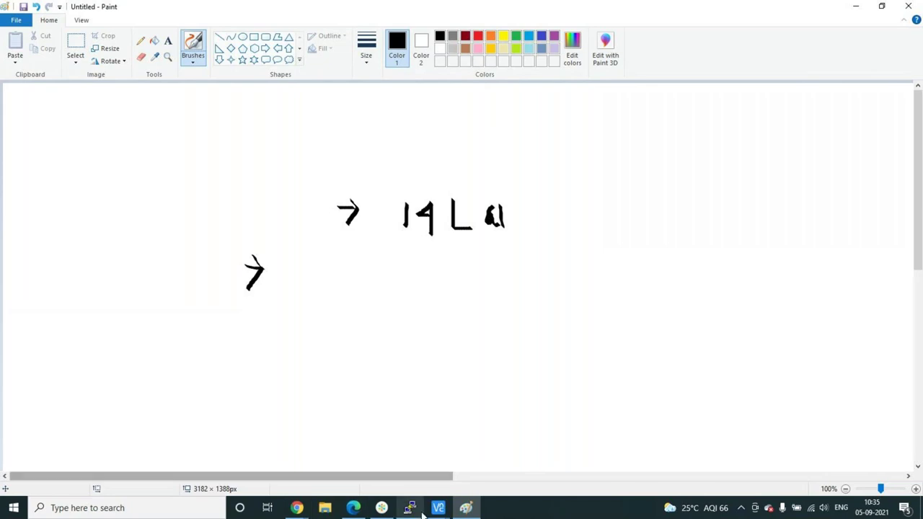
Bring up the remote session with the inverter layout, minimize it and show the VNC Viewer connection list.
{"action": "mouse_move", "coordinate": [453, 509]}
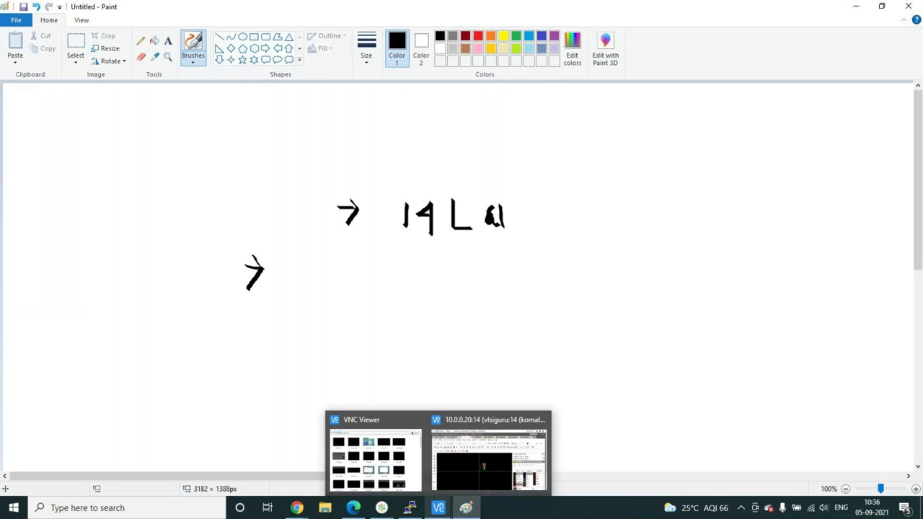
{"action": "mouse_move", "coordinate": [447, 510]}
{"action": "left_click", "coordinate": [463, 450]}
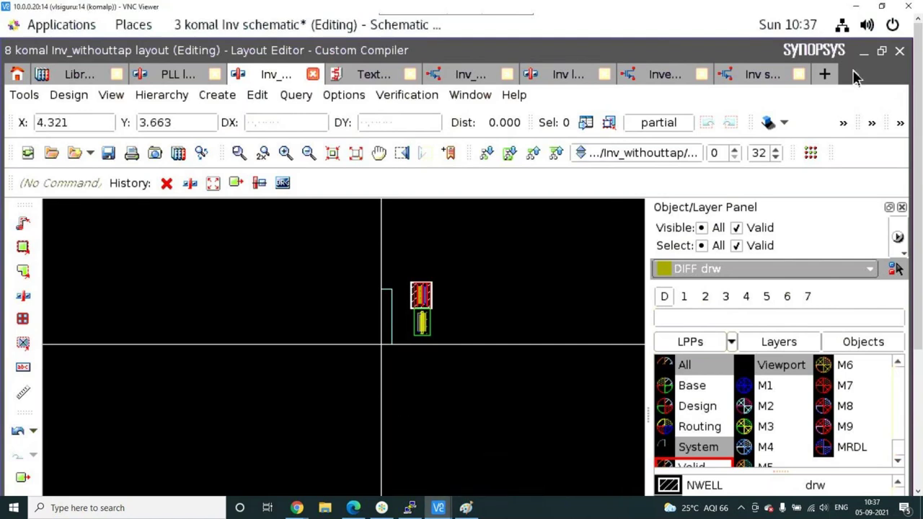
{"action": "left_click", "coordinate": [856, 6]}
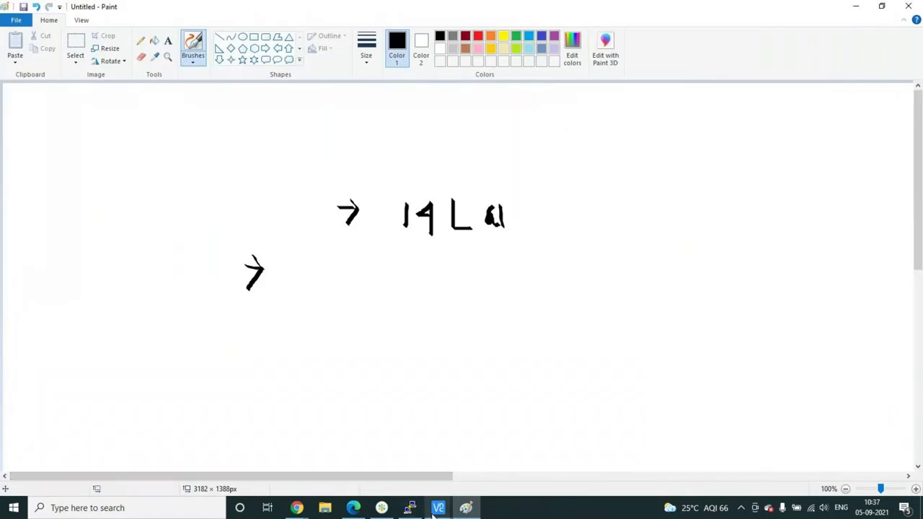
{"action": "mouse_move", "coordinate": [436, 508]}
{"action": "left_click", "coordinate": [390, 468]}
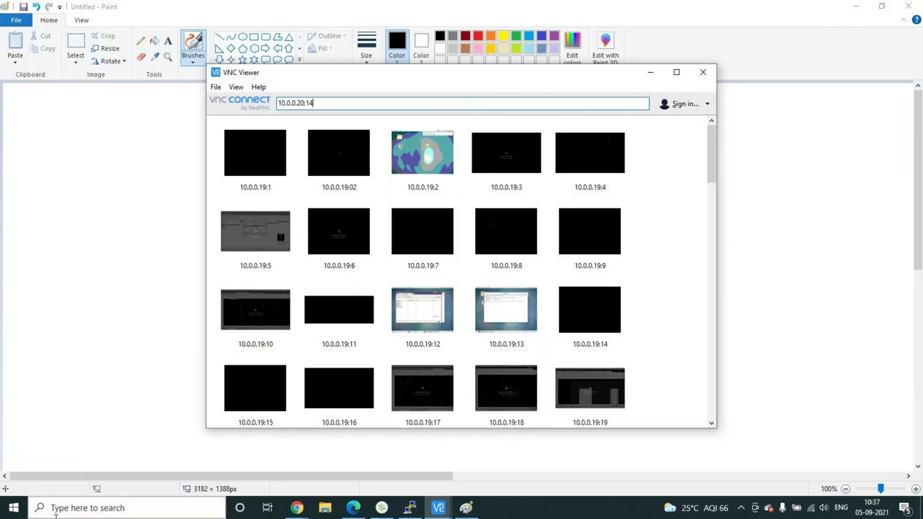
{"action": "left_click", "coordinate": [409, 507]}
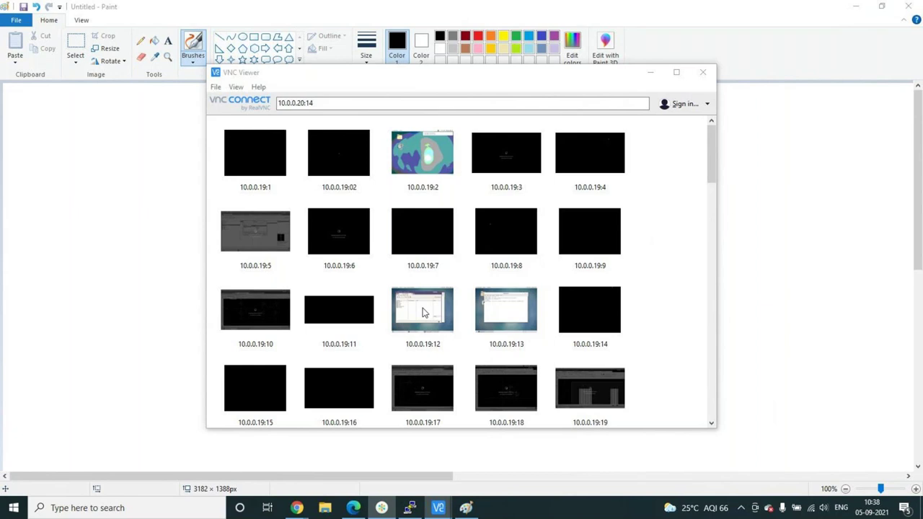
Return to Paint and handwrite "201" above the "14 L" note with the brush.
{"action": "left_click", "coordinate": [467, 508]}
{"action": "left_click", "coordinate": [193, 62]}
{"action": "left_click", "coordinate": [239, 80]}
{"action": "mouse_move", "coordinate": [368, 141]}
{"action": "left_mouse_down"}
{"action": "mouse_move", "coordinate": [412, 156]}
{"action": "mouse_move", "coordinate": [408, 148]}
{"action": "mouse_move", "coordinate": [432, 145]}
{"action": "mouse_move", "coordinate": [433, 156]}
{"action": "left_mouse_up"}
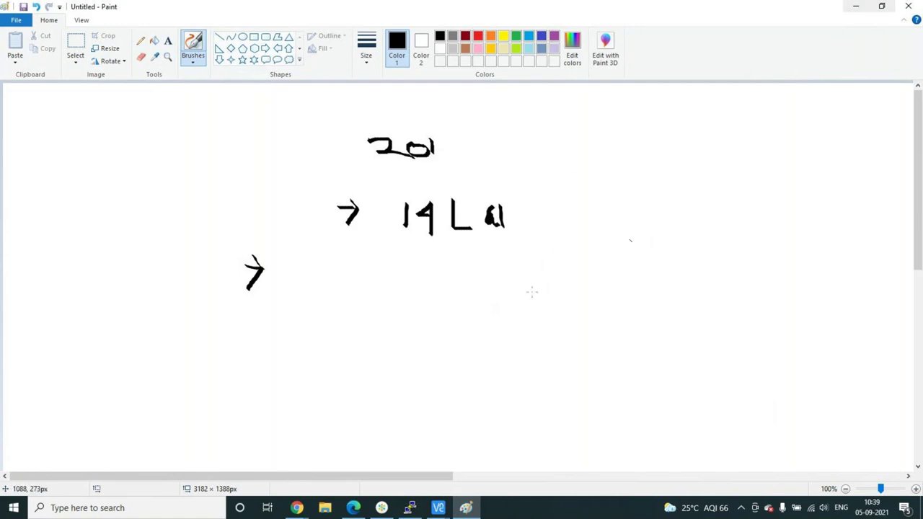
{"action": "left_click", "coordinate": [382, 509]}
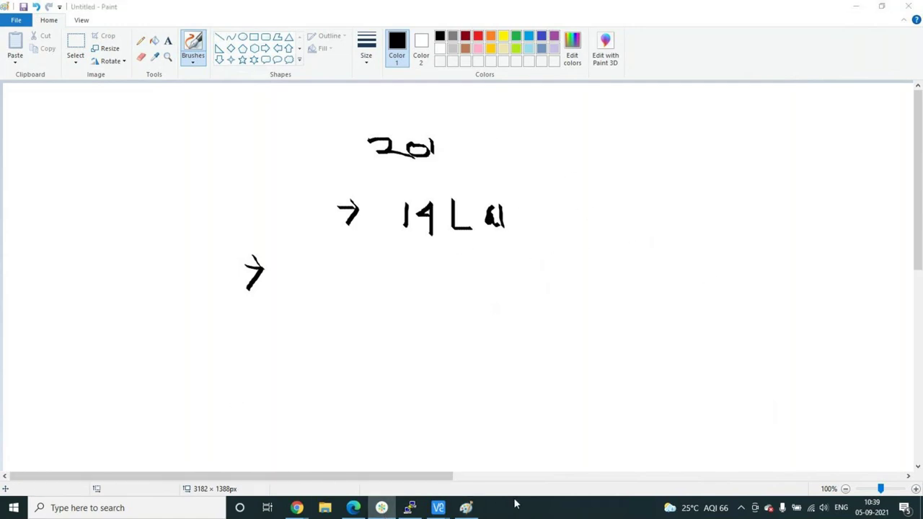